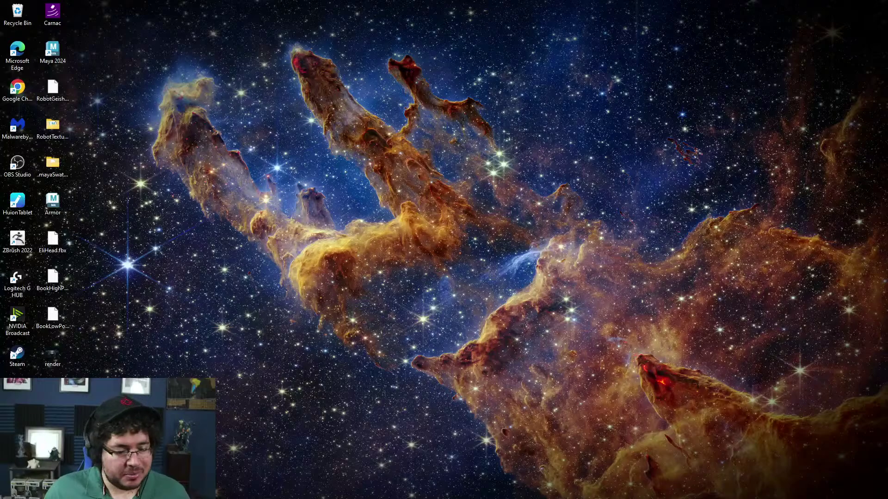
key("super")
left_click(465, 488)
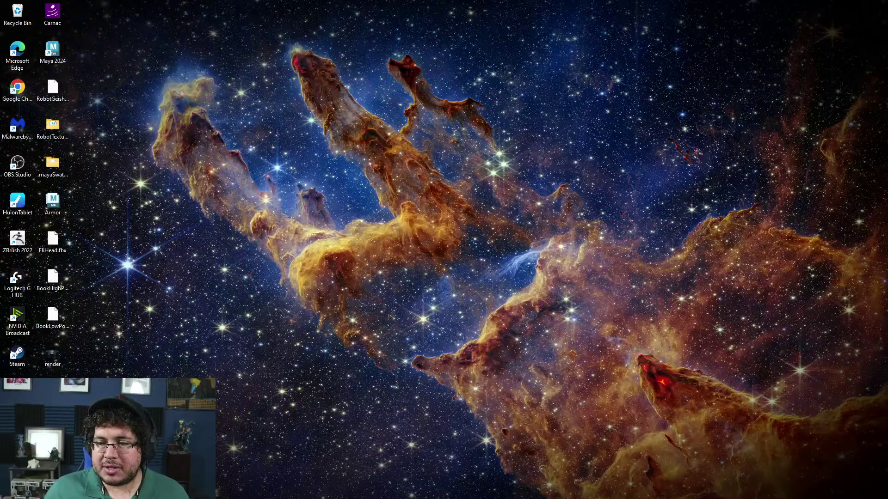
Find Notepad through the Windows search and launch it
key("super")
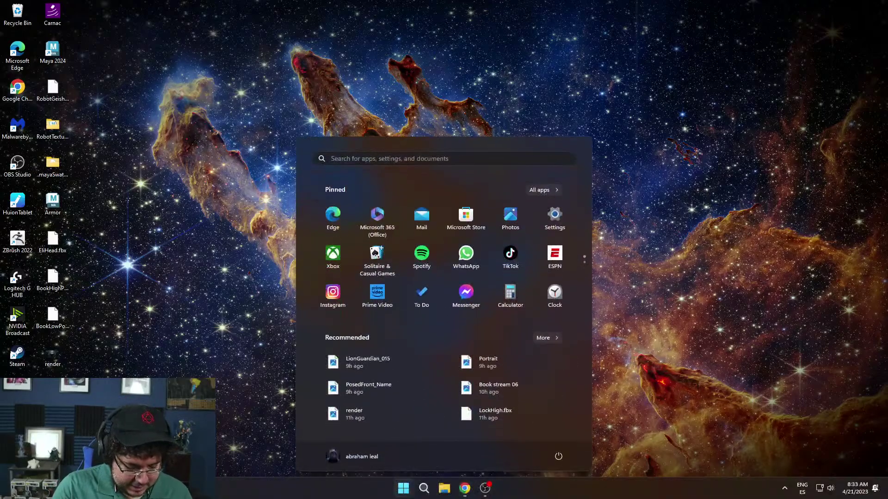
type("not")
key("Return")
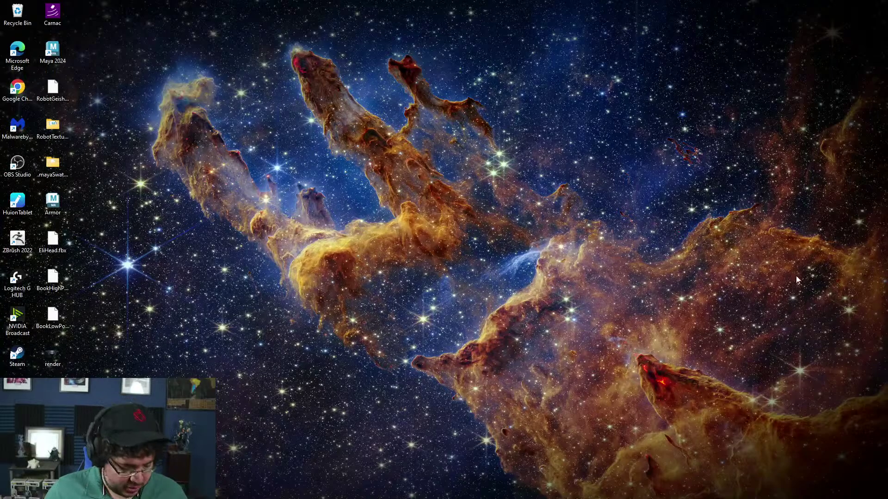
Launch ZBrush 2022 and close its home page and the LightBox browser to clear the canvas
key("super")
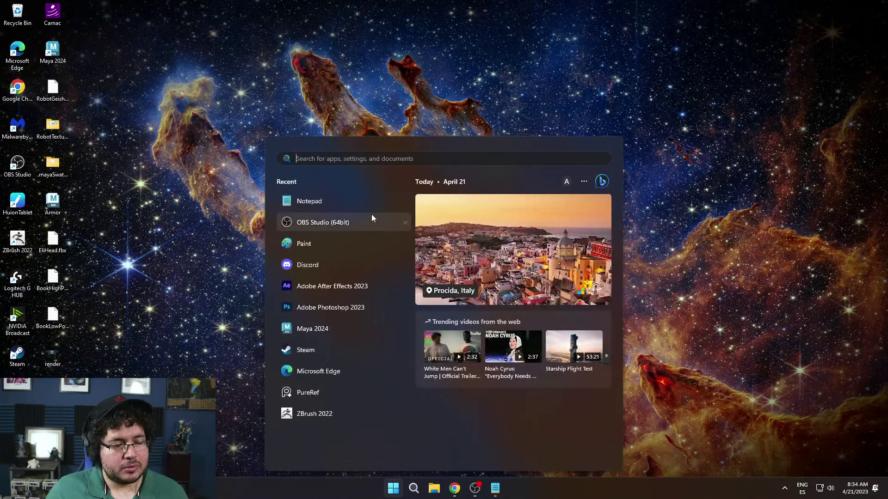
type("zbrush 2022")
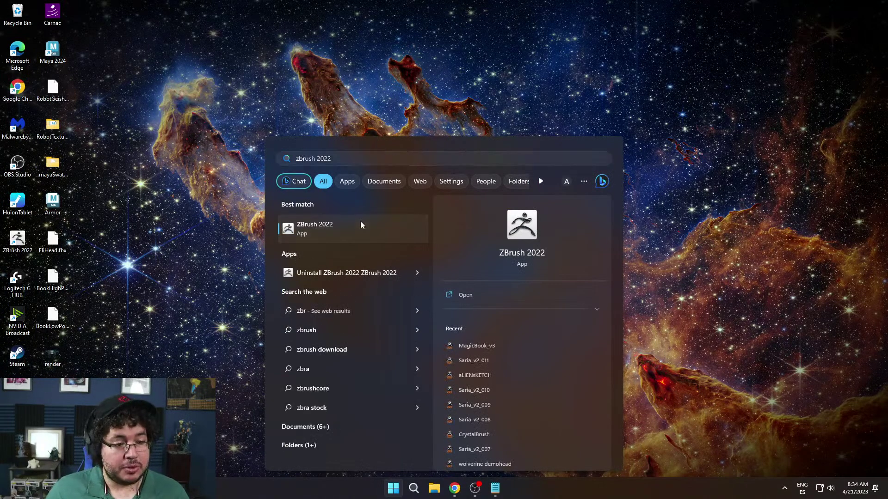
left_click(367, 222)
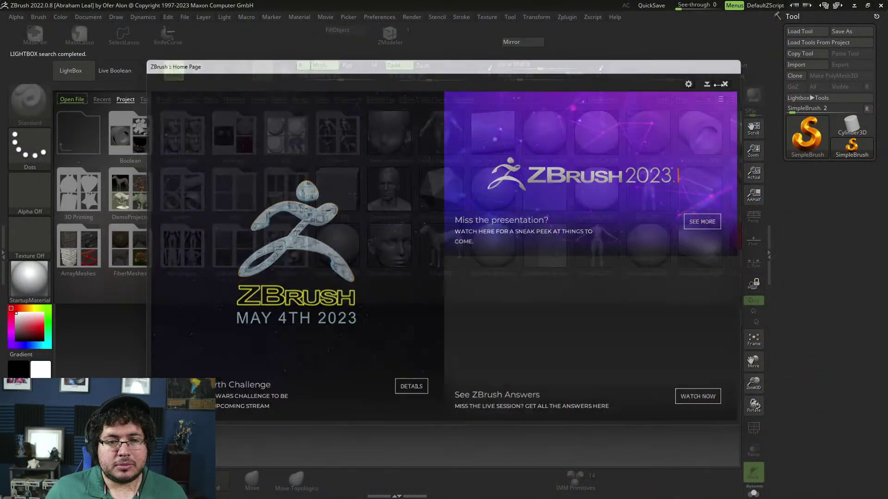
left_click(728, 83)
left_click(80, 70)
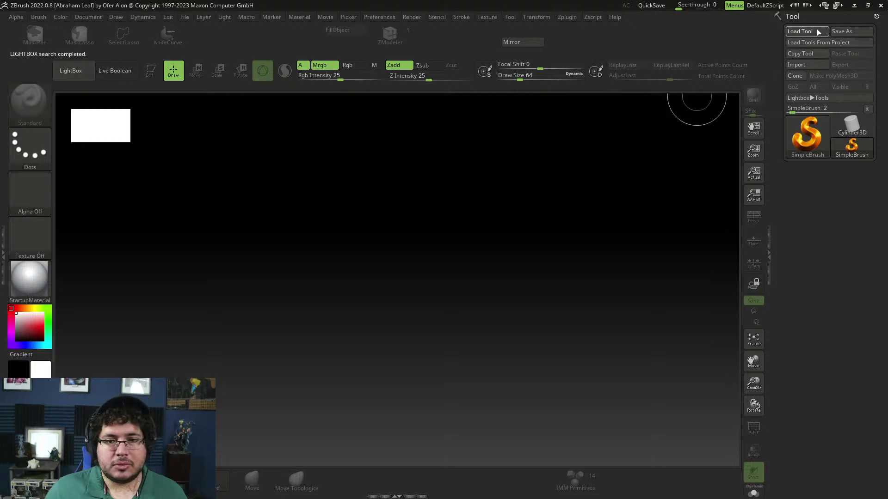
Load the aLIENsKETCH tool from the aLIEN folder inside the project's assets folder
left_click(800, 31)
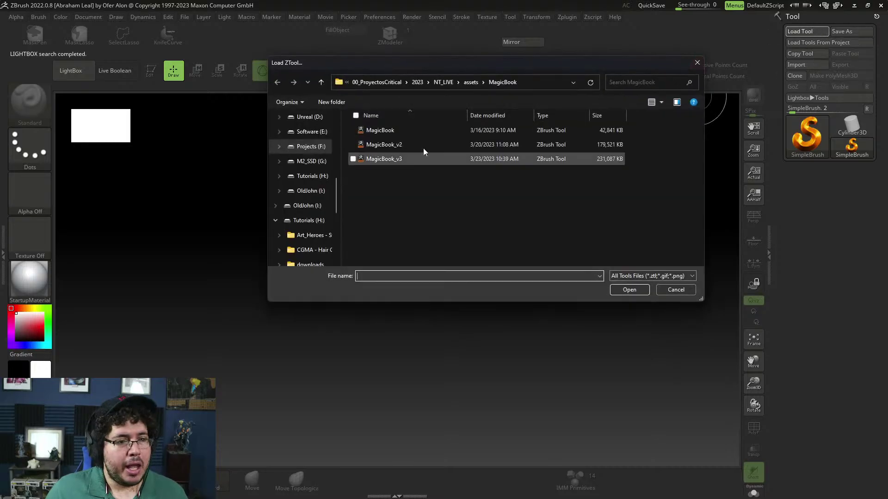
left_click(471, 83)
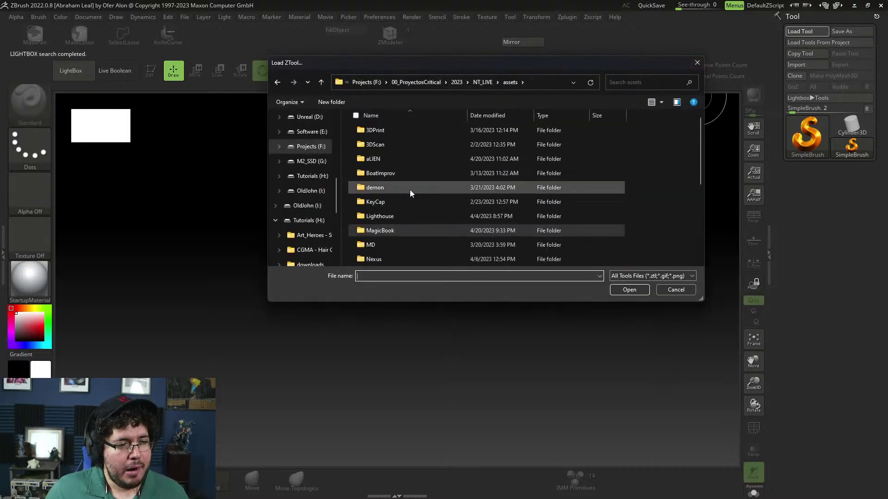
scroll(411, 185, "down", 2)
scroll(413, 194, "down", 2)
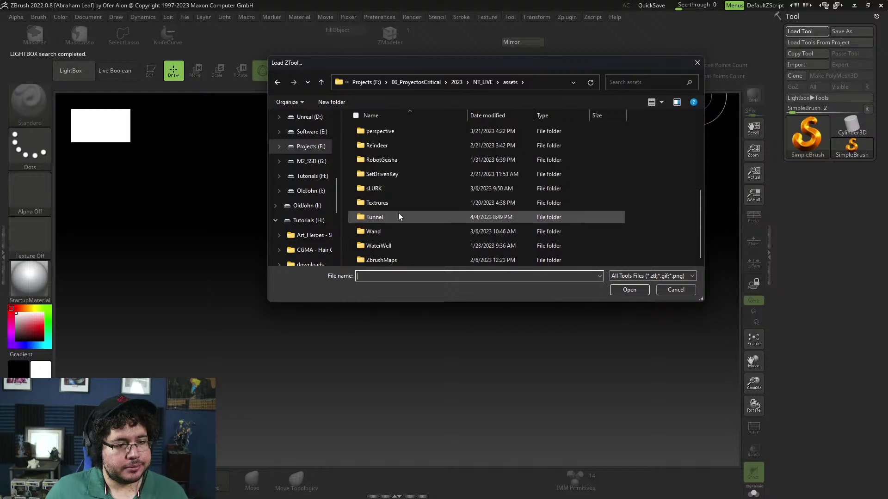
scroll(399, 210, "up", 2)
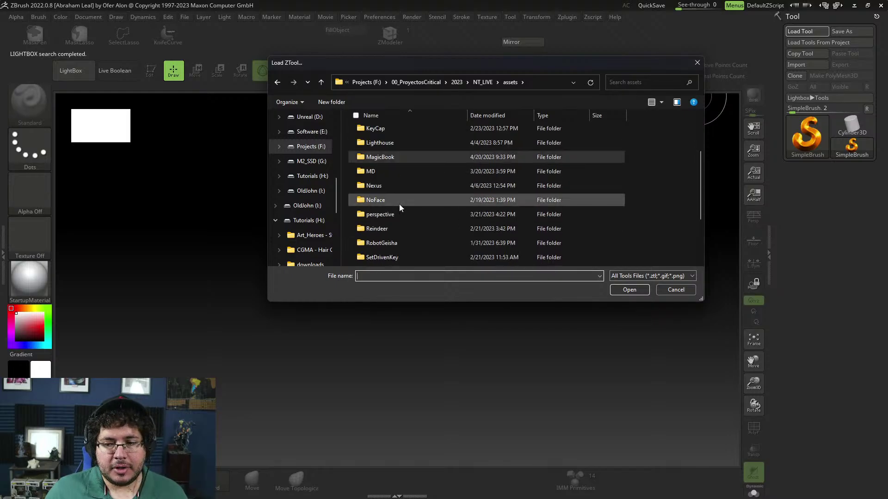
scroll(398, 204, "up", 2)
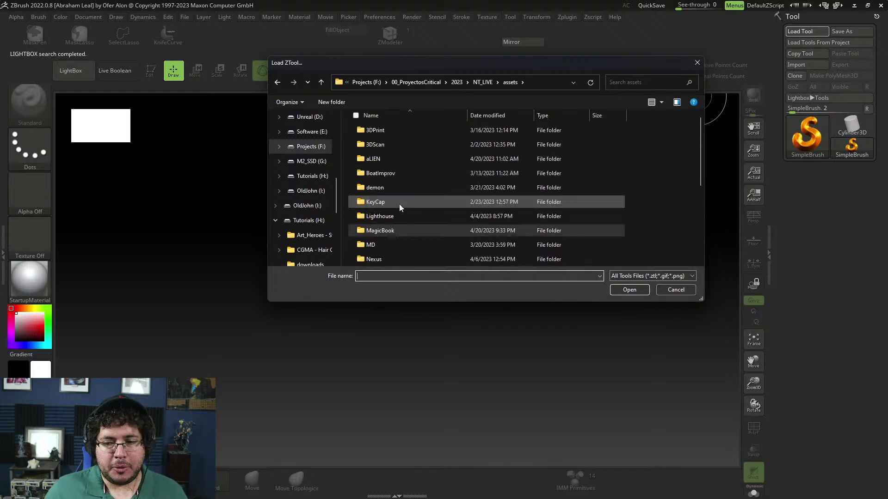
double_click(393, 159)
double_click(391, 130)
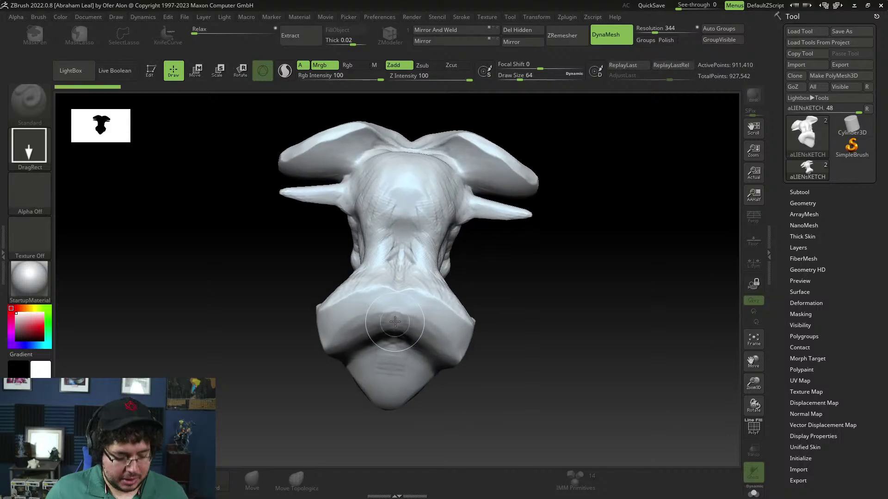
Place the loaded alien bust on the canvas in Edit mode and frame it
key("comma")
left_click_drag(519, 284, 554, 281)
key("comma")
key("f")
Choose the ClayBuildup brush and set its draw size to about 154
key("b")
key("b")
key("Escape")
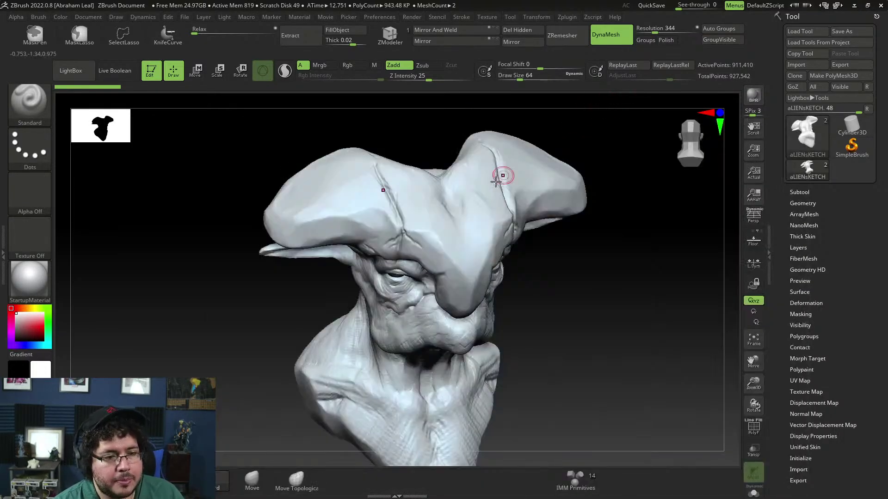
key("b")
key("c")
key("Escape")
key("b")
key("c")
key("b")
key("space")
key("space")
left_click(563, 139)
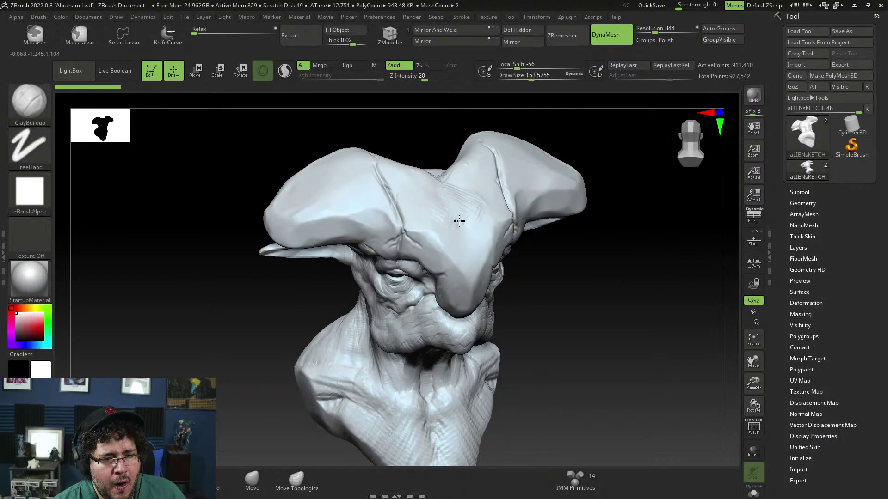
Build up clay with repeated strokes across the middle of the forehead plate, between the two side lobes and down toward the nose
mouse_move(459, 221)
left_mouse_down()
mouse_move(467, 220)
mouse_move(456, 234)
mouse_move(460, 201)
mouse_move(467, 241)
left_mouse_up()
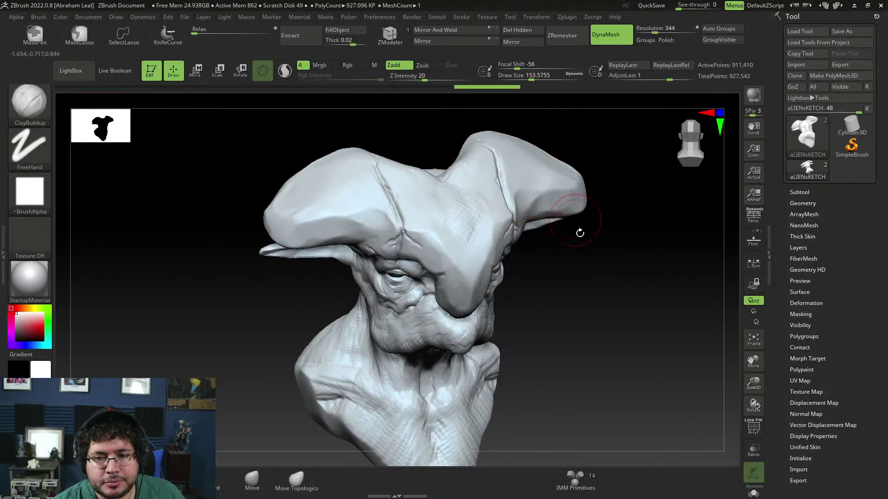
mouse_move(580, 233)
left_mouse_down()
mouse_move(598, 283)
mouse_move(569, 273)
left_mouse_up()
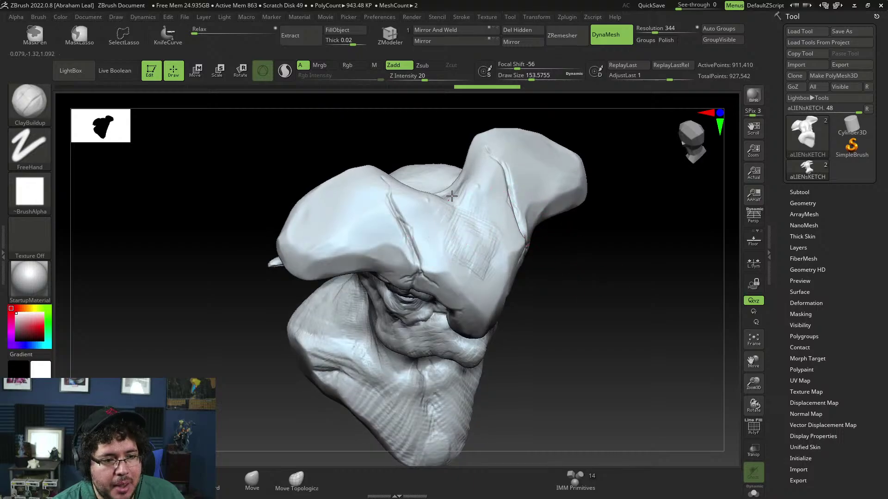
mouse_move(452, 196)
left_mouse_down()
mouse_move(442, 198)
mouse_move(452, 217)
left_mouse_up()
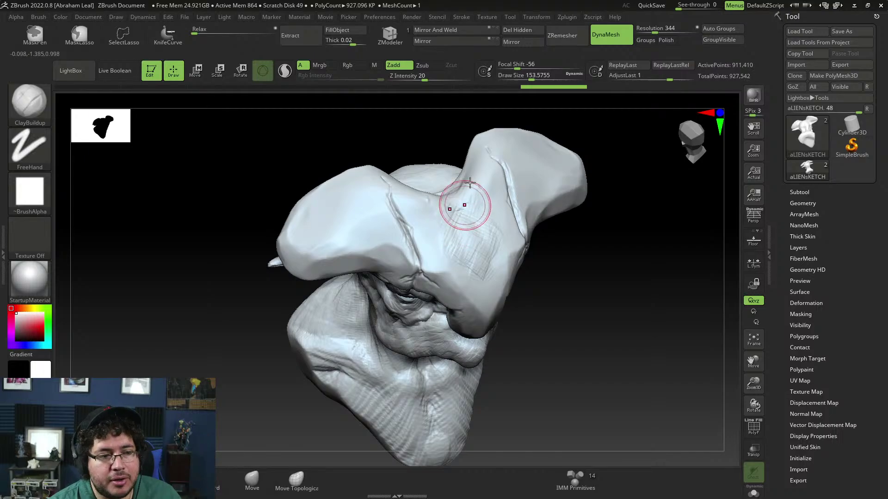
mouse_move(462, 206)
left_mouse_down()
mouse_move(432, 195)
mouse_move(424, 202)
mouse_move(452, 213)
mouse_move(450, 228)
mouse_move(459, 218)
mouse_move(432, 203)
mouse_move(436, 228)
mouse_move(460, 228)
mouse_move(460, 219)
mouse_move(449, 230)
mouse_move(466, 218)
mouse_move(469, 230)
left_mouse_up()
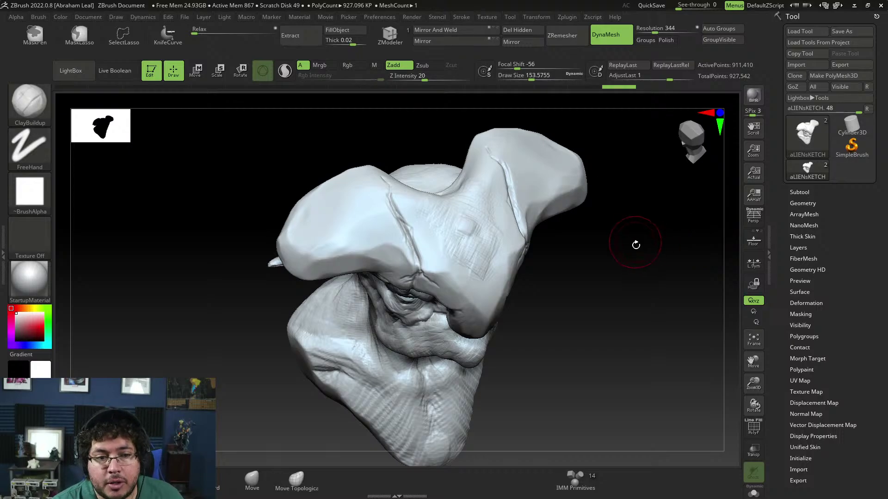
left_click_drag(636, 246, 610, 234)
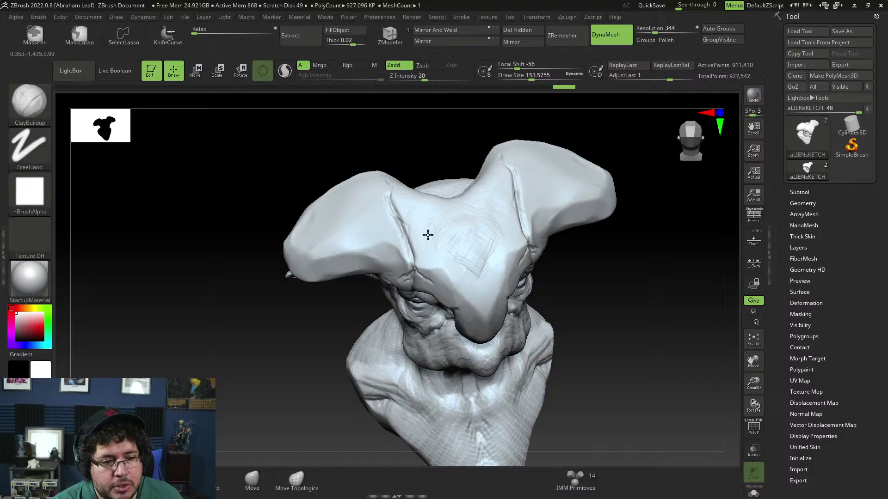
mouse_move(445, 256)
left_mouse_down()
mouse_move(458, 266)
mouse_move(458, 258)
mouse_move(469, 287)
left_mouse_up()
left_click_drag(470, 262, 478, 299)
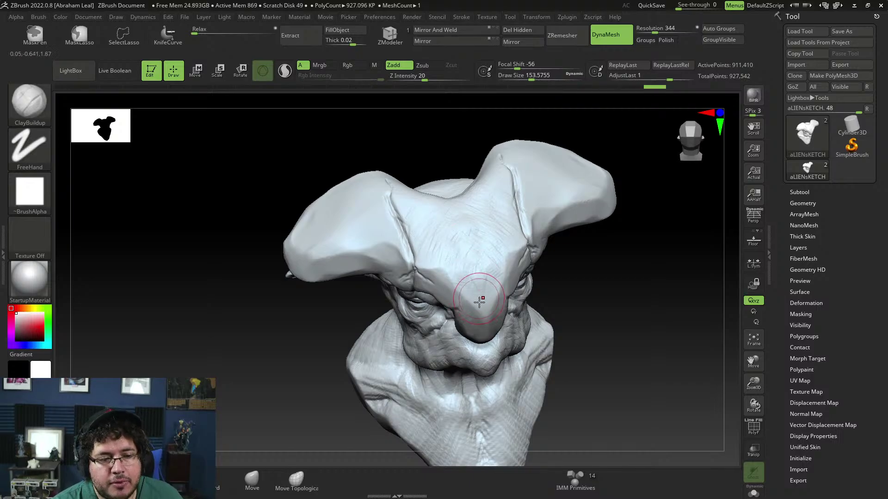
left_click_drag(476, 224, 466, 269)
Flatten the added clay on the forehead plate with the TrimDynamic brush at a draw size of about 187
key("b")
key("t")
key("d")
key("space")
left_click(471, 261)
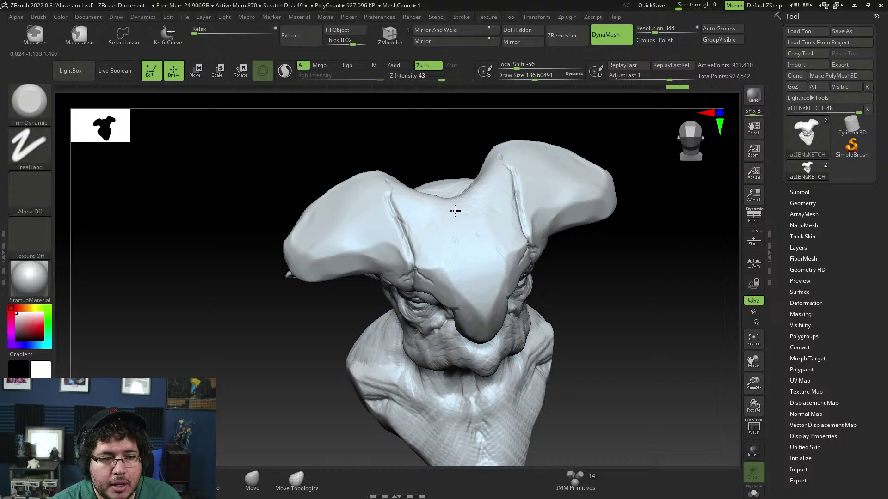
left_click_drag(428, 226, 429, 225)
Append a sphere as a new subtool to the alien bust
left_click_drag(643, 295, 571, 251)
mouse_move(636, 283)
left_mouse_down("alt")
mouse_move(632, 258)
mouse_move(616, 260)
mouse_move(611, 235)
mouse_move(613, 253)
left_mouse_up("alt")
left_click_drag(643, 214, 582, 175)
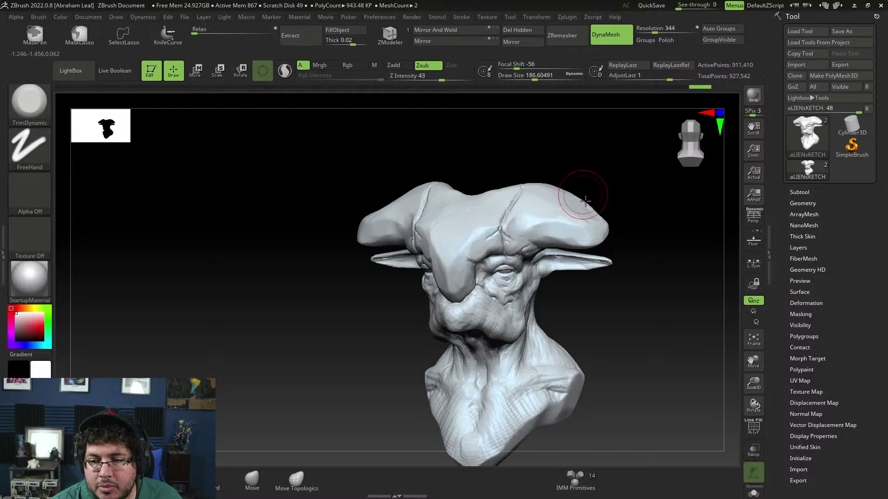
left_click_drag(637, 310, 601, 236, "alt")
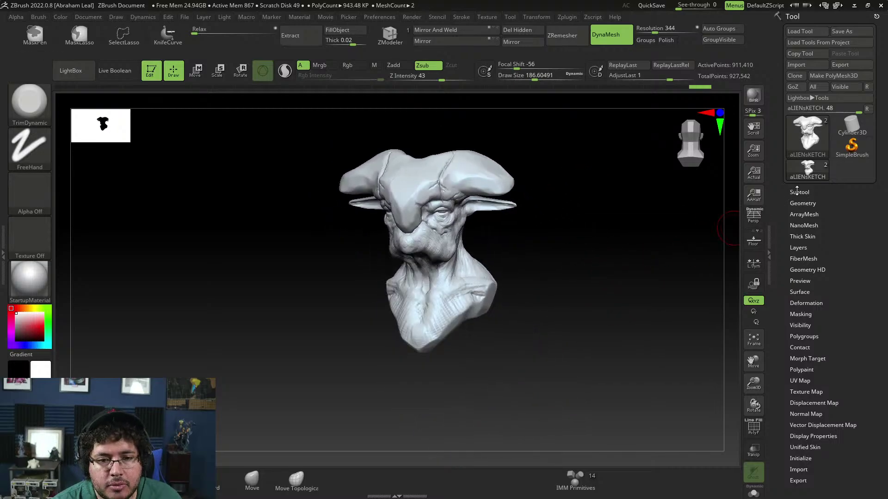
left_click(797, 191)
left_click(847, 345)
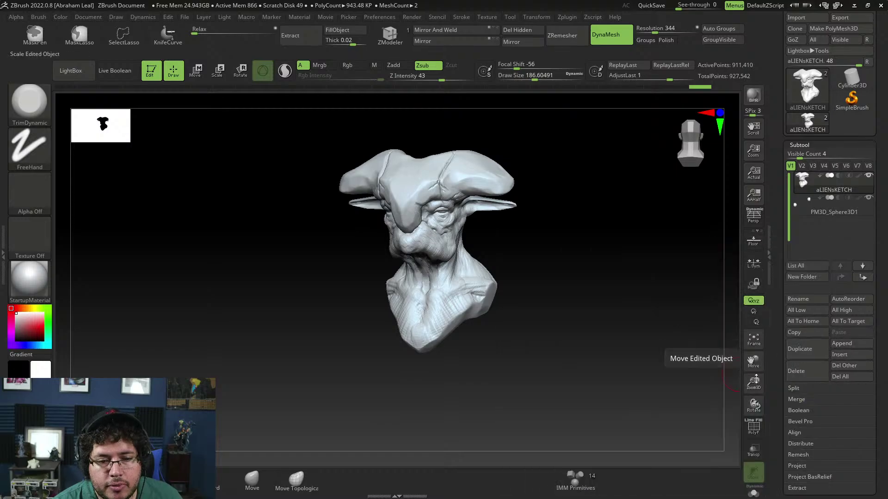
left_click(842, 344)
left_click(617, 312)
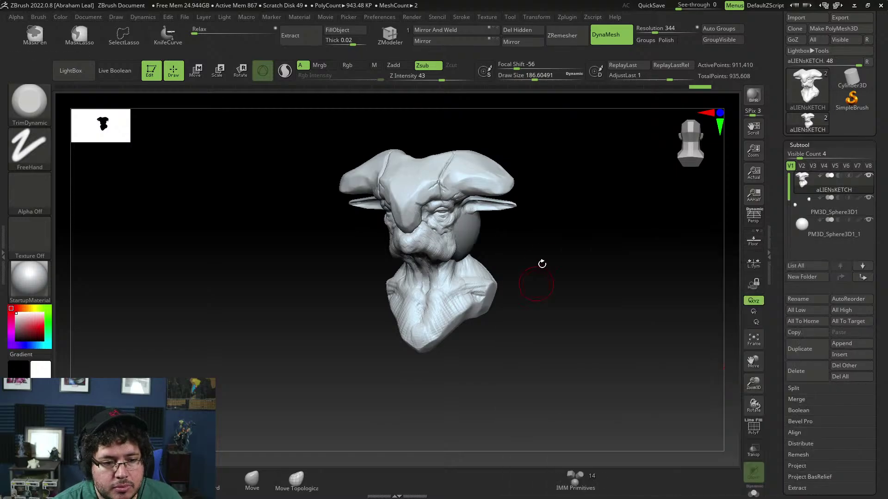
Select the appended sphere subtool and move it straight down from the head to the chest, just below the neck
mouse_move(542, 264)
left_mouse_down()
mouse_move(539, 255)
mouse_move(464, 245)
left_mouse_up()
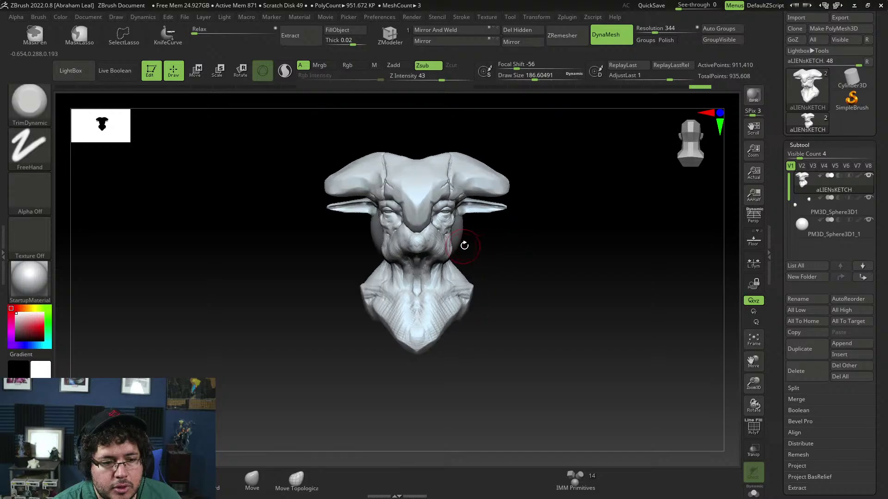
key("w")
left_click_drag(518, 263, 447, 257, "shift")
left_click_drag(415, 172, 415, 211)
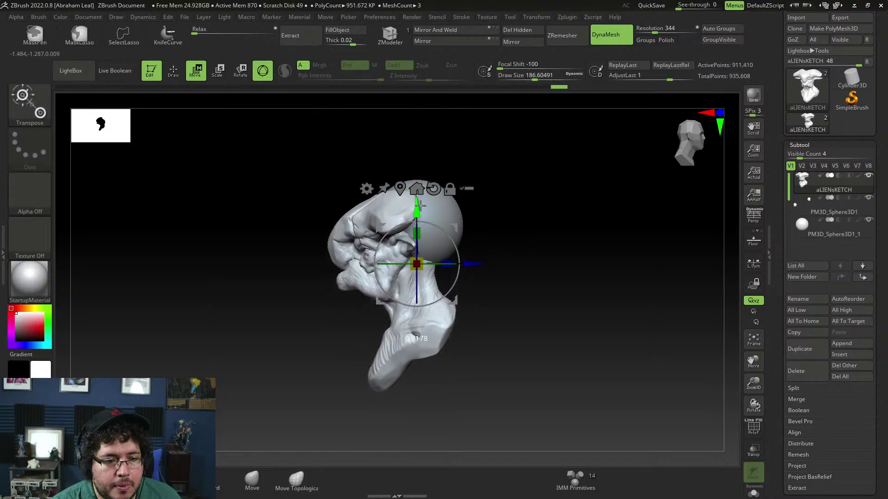
key("ctrl+z")
left_click(810, 231)
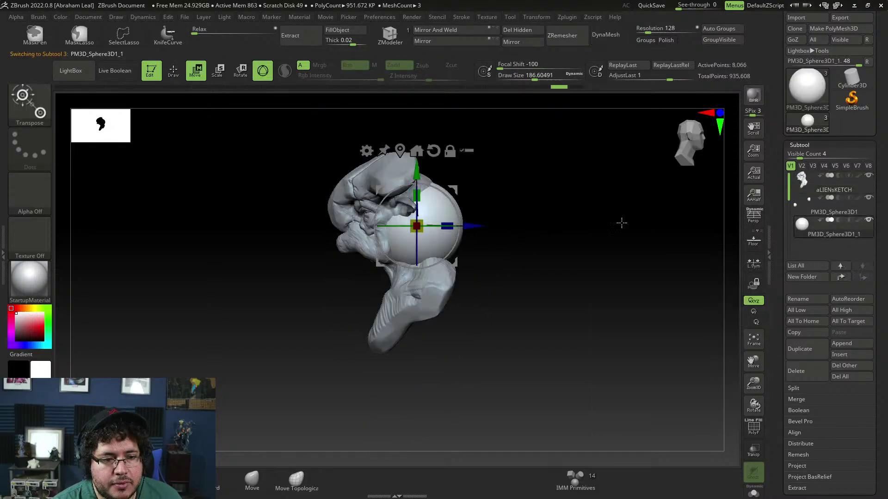
right_click_drag(453, 206, 534, 200, "alt")
left_click_drag(501, 171, 500, 280)
right_click_drag(509, 286, 507, 248, "alt")
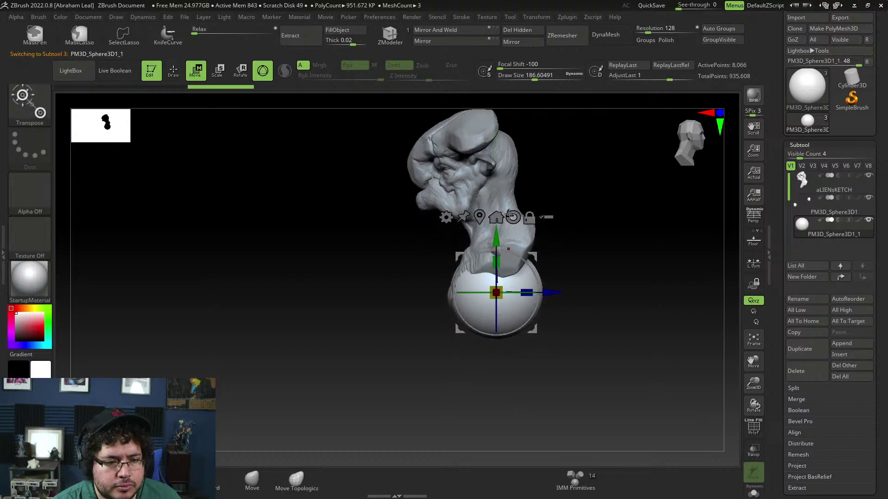
Return to Draw mode and activate the Move brush for the sphere
key("q")
key("b")
key("m")
key("v")
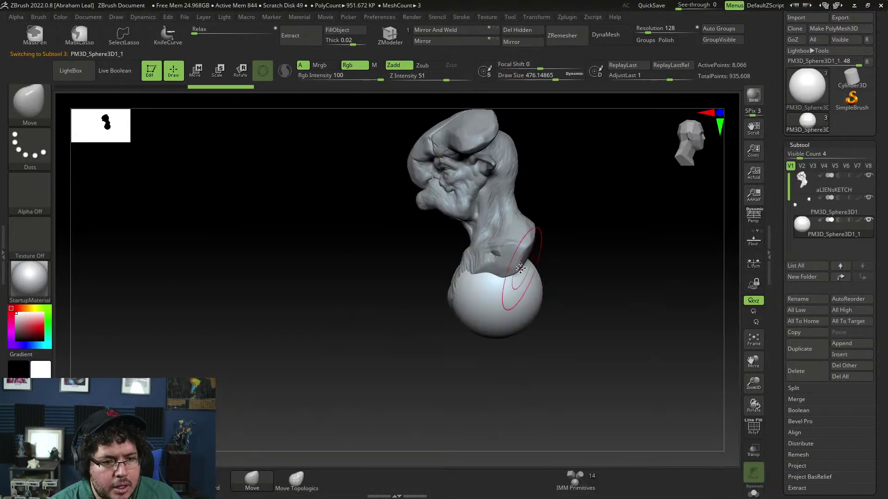
Try to stretch the sphere into a tapered torso with a shoulder on one side, then undo these Move strokes
left_click_drag(475, 311, 455, 341)
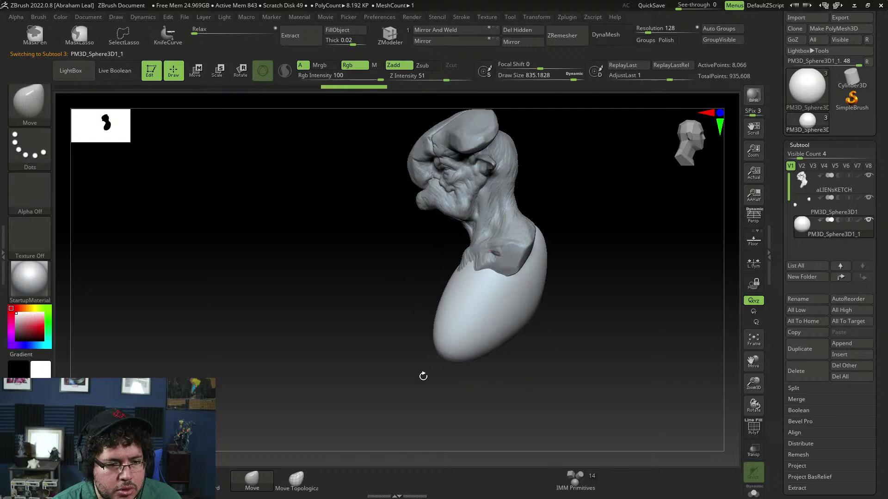
right_click_drag(422, 374, 486, 365)
left_click_drag(479, 293, 492, 277)
right_click_drag(493, 278, 500, 272)
left_click_drag(493, 269, 505, 264)
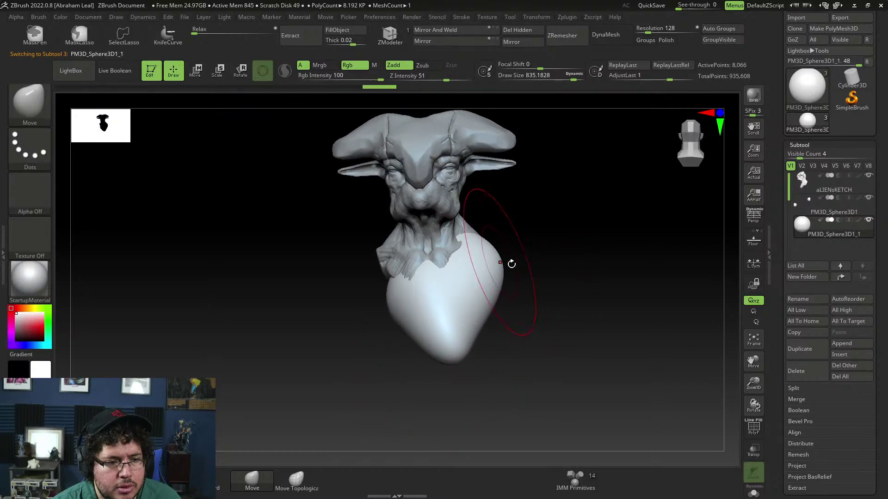
mouse_move(509, 264)
right_mouse_down()
mouse_move(505, 288)
mouse_move(481, 293)
right_mouse_up()
key("ctrl+z")
key("ctrl+z")
key("ctrl+z")
With the Move brush at a draw size of about 910, stretch the sphere into wide shoulders, a lowered torso base and a fuller upper back
right_click_drag(532, 253, 514, 198, "shift")
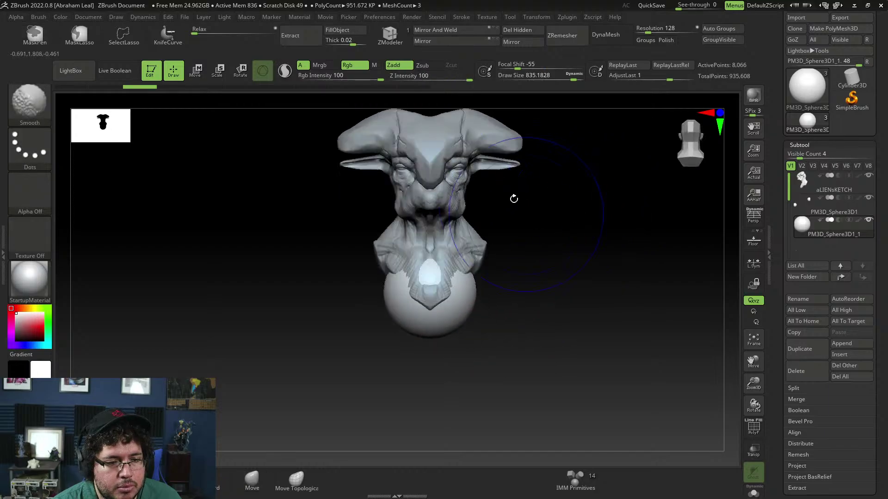
key("space")
left_click(469, 274)
left_click_drag(472, 275, 496, 253)
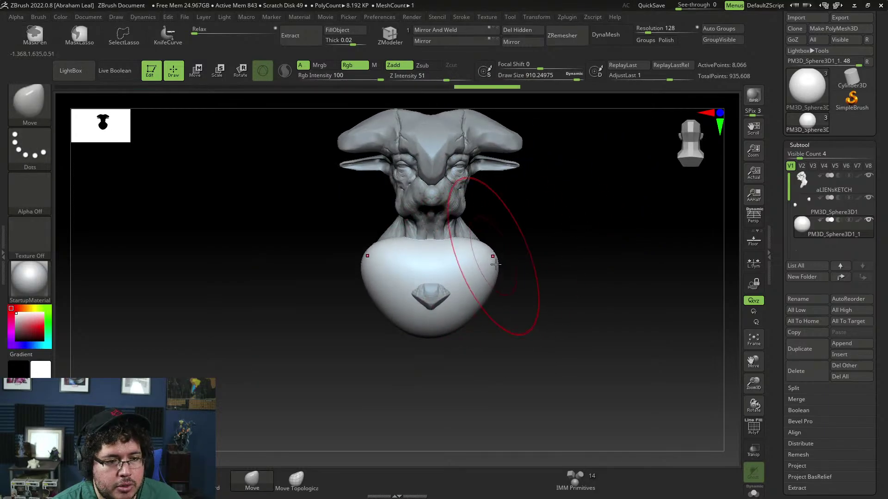
right_click_drag(497, 263, 468, 313)
left_click_drag(439, 344, 424, 359)
left_click_drag(464, 277, 492, 257)
left_click_drag(527, 291, 544, 299)
right_click_drag(567, 303, 534, 303)
left_click_drag(552, 263, 562, 243)
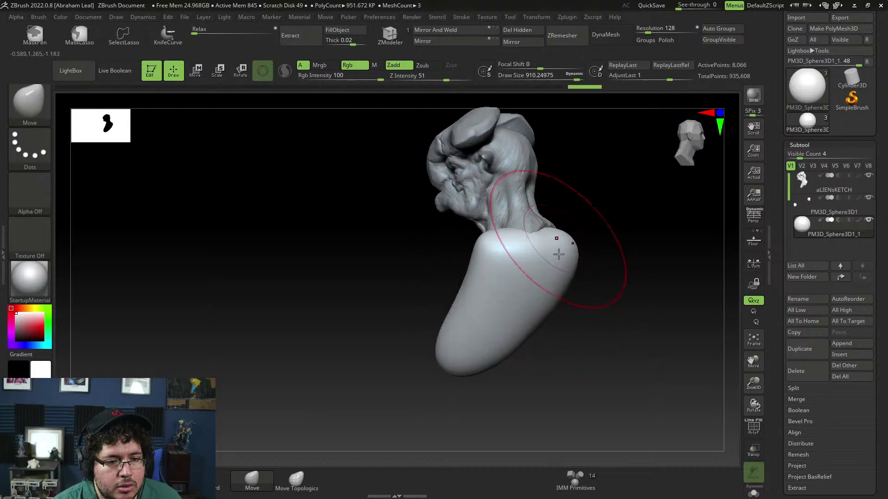
Pull the torso's lower back downward and reshape its base and rear contour in side view
right_click_drag(557, 296, 584, 299)
mouse_move(536, 314)
left_mouse_down()
mouse_move(548, 326)
mouse_move(543, 349)
left_mouse_up()
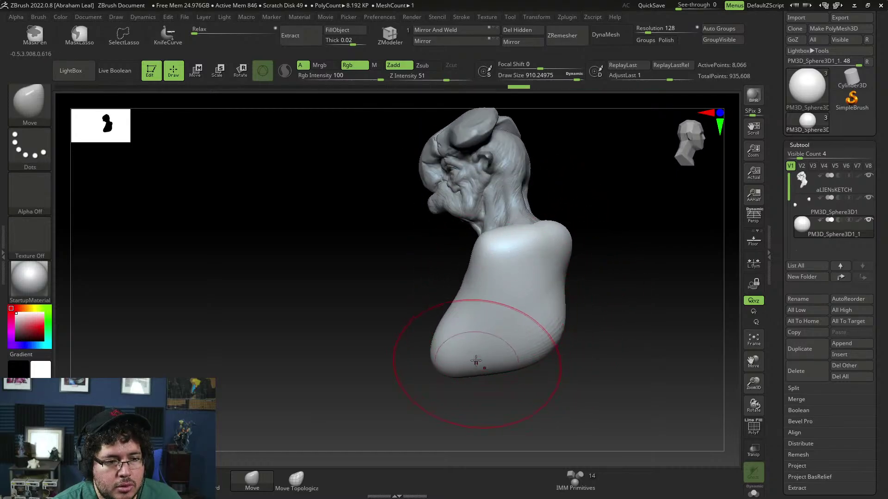
mouse_move(475, 361)
left_mouse_down()
mouse_move(479, 374)
mouse_move(495, 374)
left_mouse_up()
left_click_drag(540, 352, 528, 347)
right_click_drag(565, 331, 543, 333)
left_click_drag(558, 327, 538, 322)
Reduce the Move brush's draw size to about 685 and adjust the torso's chest contour
mouse_move(583, 338)
right_mouse_down()
mouse_move(636, 345)
mouse_move(615, 340)
right_mouse_up()
right_click_drag(568, 268, 609, 246)
key("space")
left_click_drag(513, 291, 501, 292)
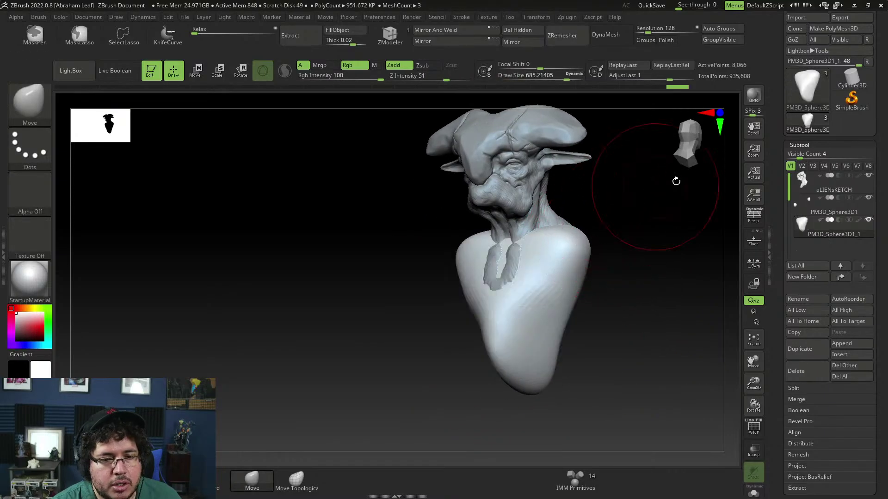
Move the aLIENsKETCH subtool directly above the torso subtool and merge it down, accepting that the operation cannot be undone
left_click(807, 182)
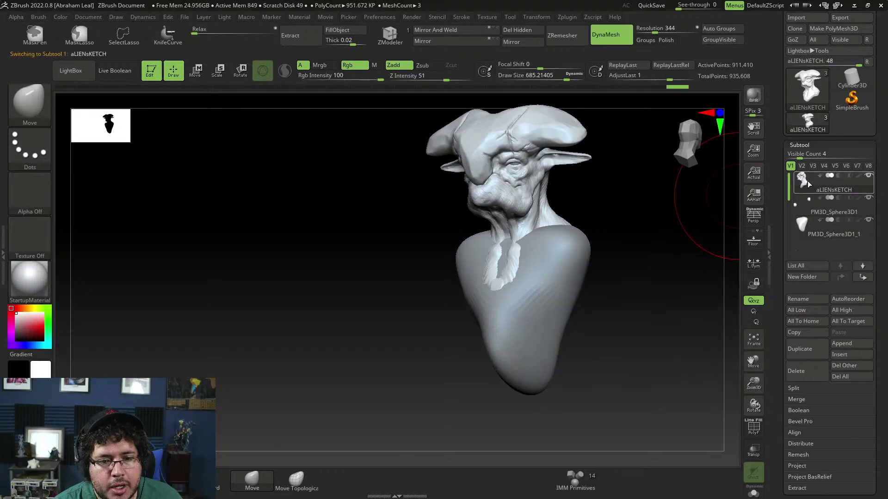
left_click(861, 276)
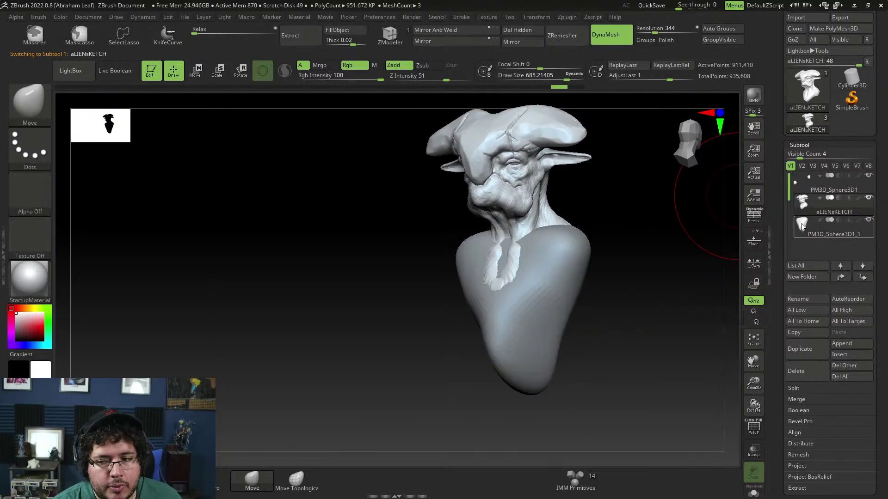
left_click(798, 399)
left_click(805, 409)
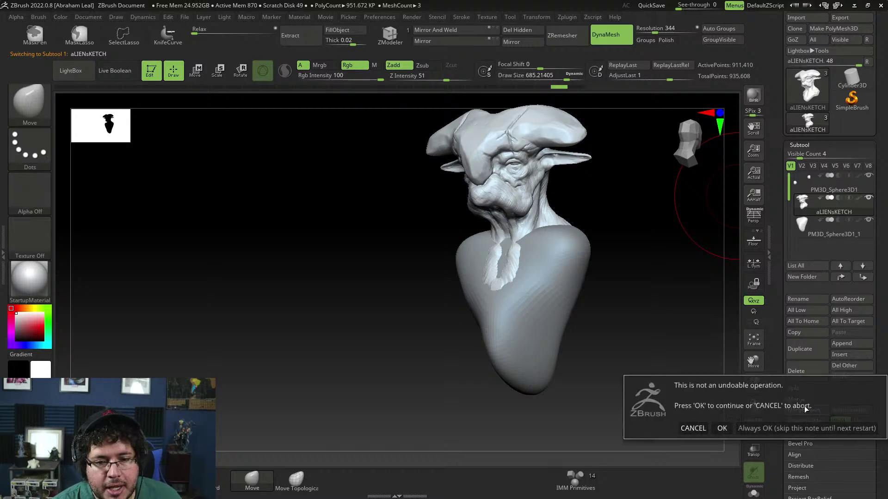
left_click(721, 428)
Isolate the torso polygroup, invert visibility to show only the alien bust, and delete the hidden torso geometry
left_click_drag(659, 334, 677, 276)
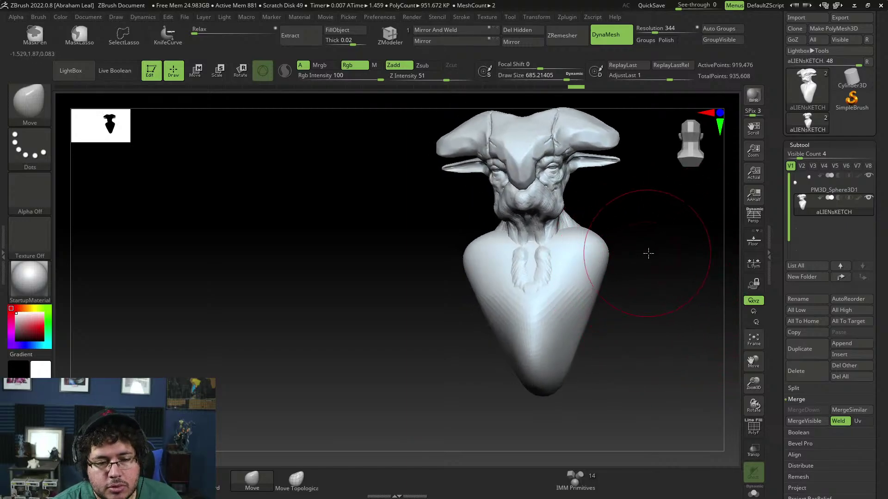
mouse_move(647, 251)
left_mouse_down()
mouse_move(614, 252)
mouse_move(595, 238)
left_mouse_up()
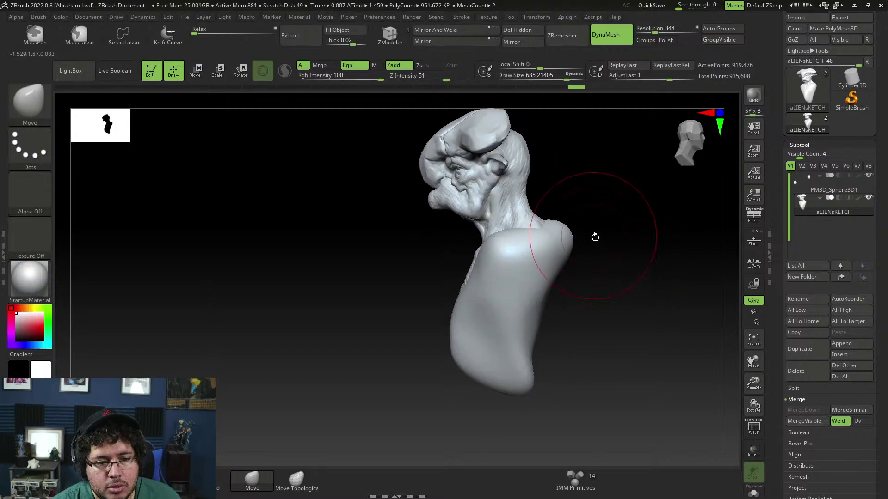
left_click(546, 259, "ctrl+shift")
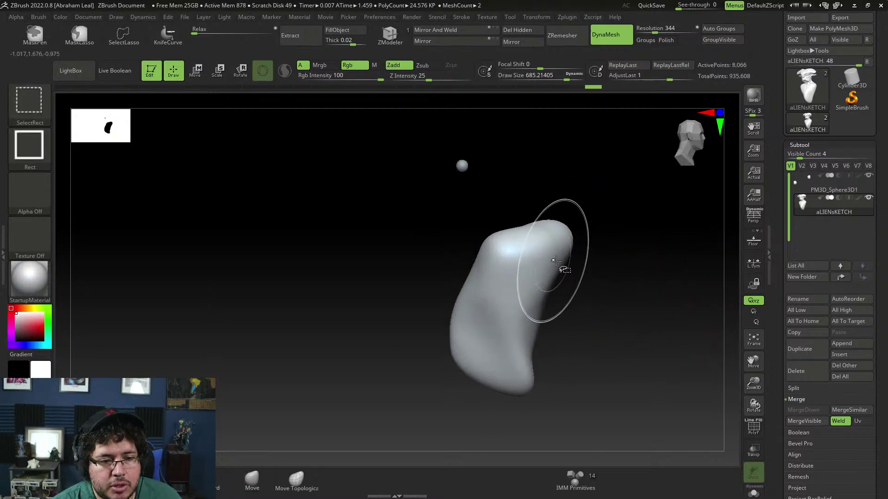
left_click_drag(600, 252, 609, 301, "ctrl+shift")
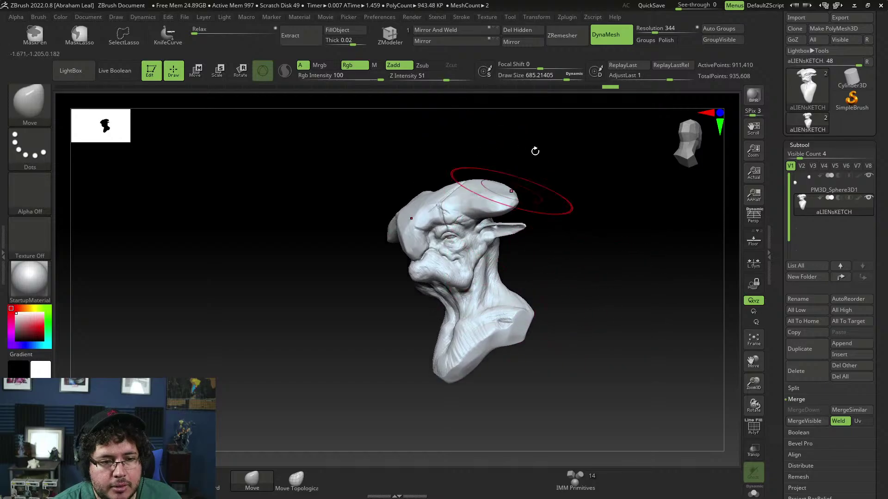
left_click(526, 32)
Activate the Move brush, set its draw size to about 629, and reshape the bust's lower chest
left_click_drag(593, 232, 620, 236)
mouse_move(619, 235)
left_mouse_down("alt")
mouse_move(616, 257)
mouse_move(610, 221)
left_mouse_up("alt")
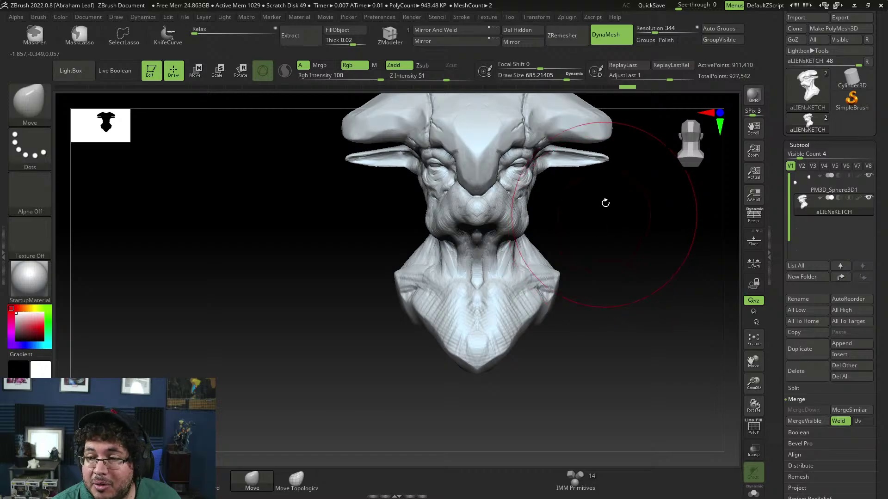
left_click_drag(614, 255, 605, 229, "alt")
mouse_move(605, 230)
left_mouse_down()
mouse_move(582, 230)
mouse_move(548, 273)
mouse_move(542, 266)
mouse_move(534, 273)
left_mouse_up()
key("b")
key("m")
key("v")
key("space")
key("space")
key("space")
mouse_move(536, 280)
left_mouse_down()
mouse_move(527, 281)
mouse_move(530, 272)
mouse_move(551, 275)
mouse_move(534, 278)
left_mouse_up()
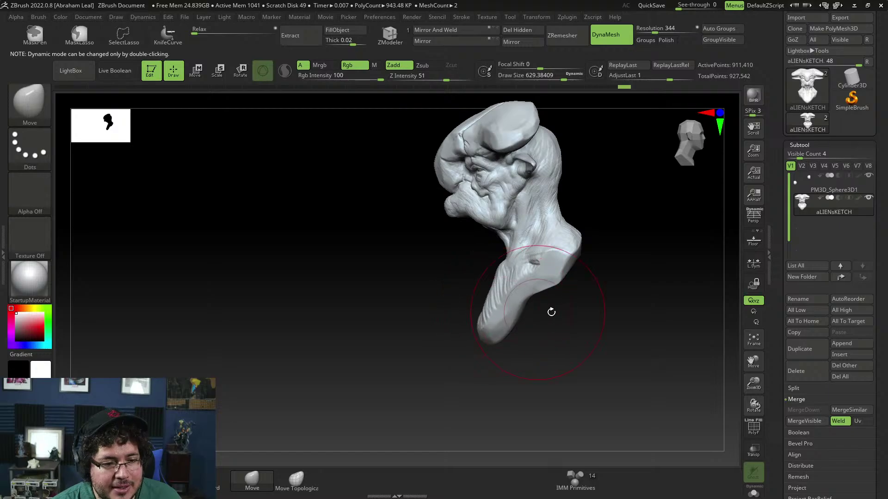
Refine the outline of the bust's lower chest and reduce the Move brush's draw size to about 453
mouse_move(551, 312)
left_mouse_down()
mouse_move(573, 309)
mouse_move(543, 305)
left_mouse_up()
key("space")
key("space")
mouse_move(544, 305)
left_mouse_down()
mouse_move(522, 302)
mouse_move(569, 331)
mouse_move(580, 311)
mouse_move(580, 277)
mouse_move(580, 293)
mouse_move(592, 299)
mouse_move(575, 275)
mouse_move(576, 242)
mouse_move(599, 251)
mouse_move(601, 289)
mouse_move(605, 266)
left_mouse_up()
key("space")
key("space")
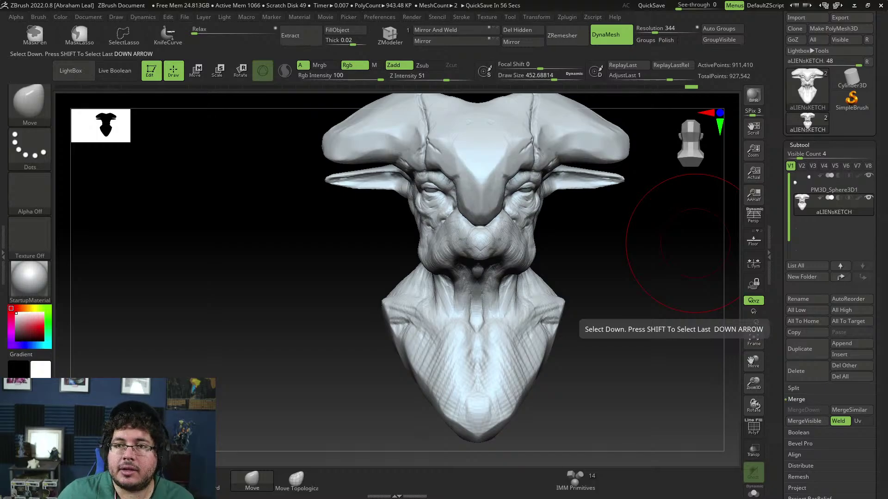
Switch to Chrome, search Google for "brunei" and open the country's map
left_click_drag(887, 61, 632, 2)
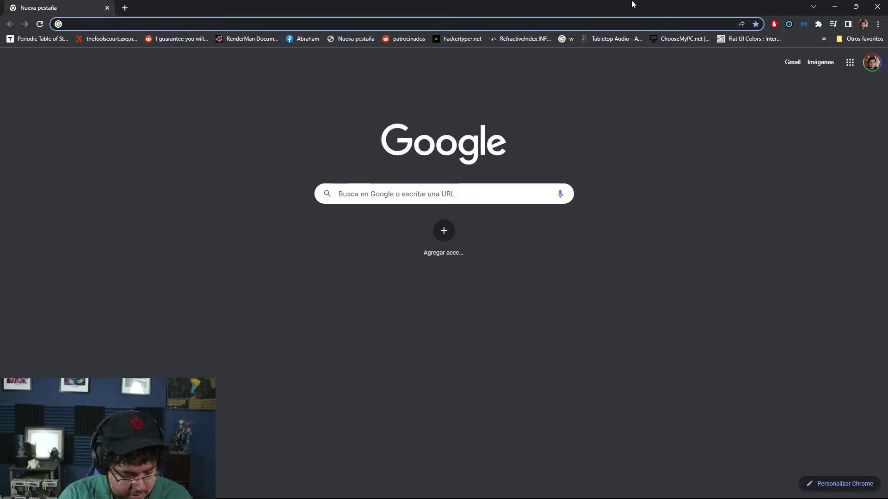
type("brunei")
key("Return")
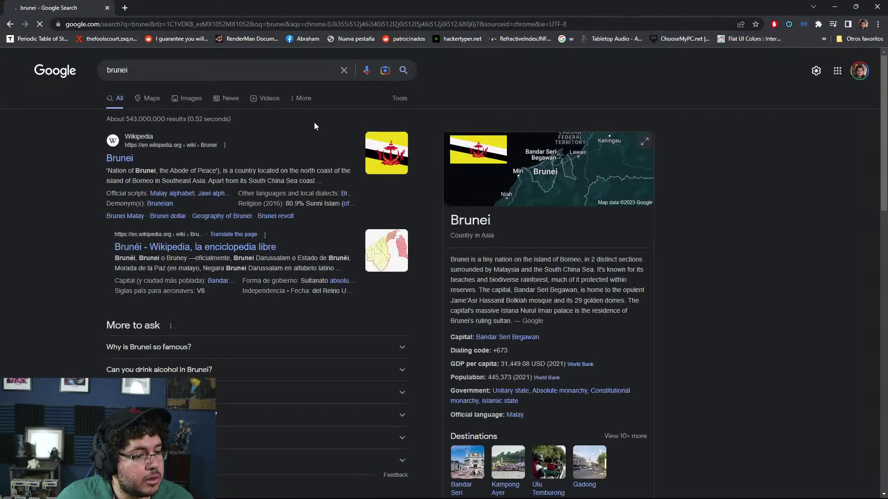
left_click(535, 173)
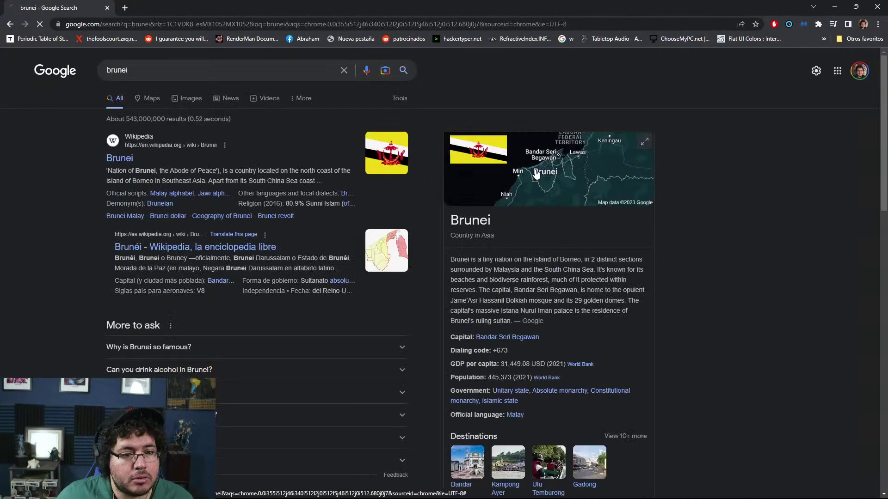
Examine where Brunei lies on the map of Southeast Asia relative to its neighbouring countries
scroll(535, 170, "down", 8)
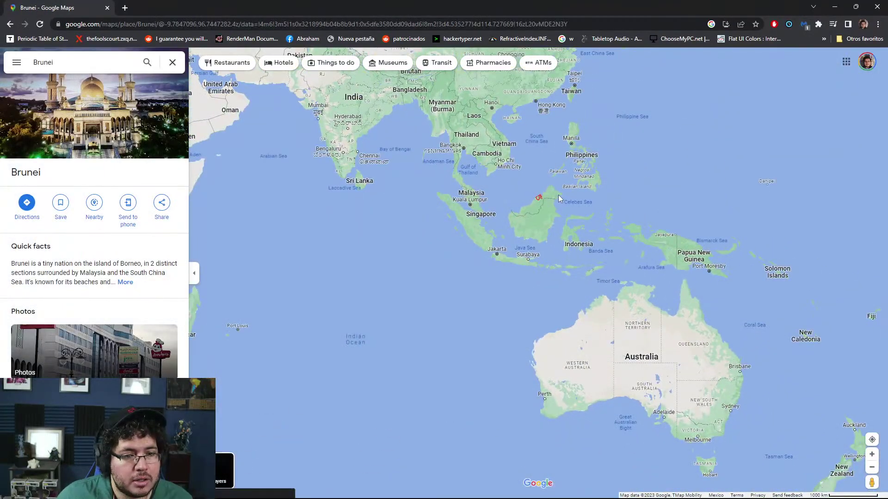
scroll(559, 195, "up", 3)
scroll(461, 213, "up", 1)
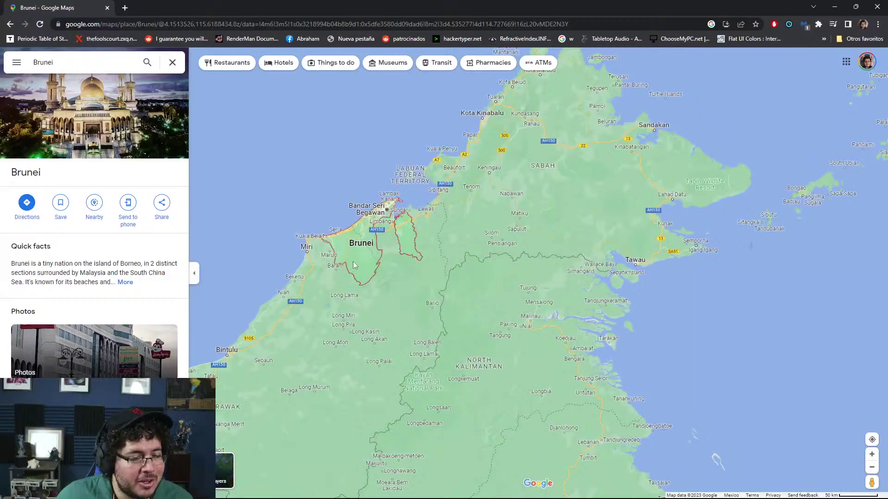
scroll(325, 208, "down", 3)
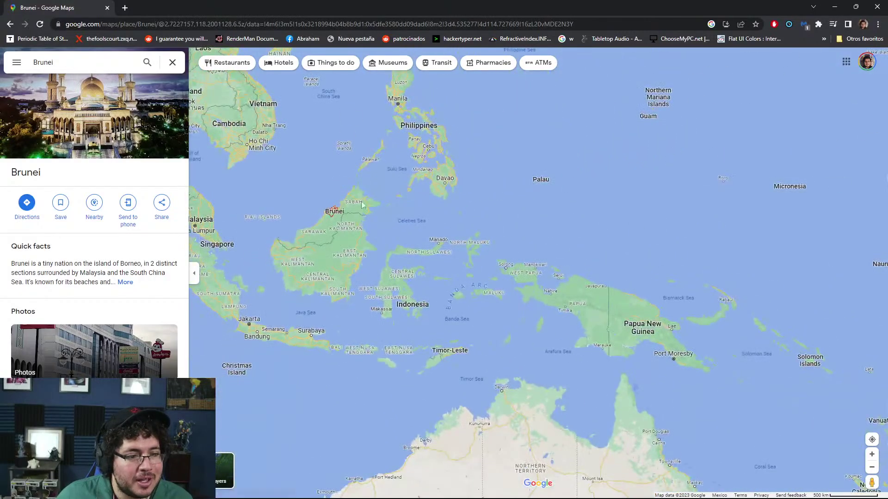
right_click(328, 201)
left_click(428, 192)
right_click(343, 163)
left_click_drag(350, 171, 426, 175)
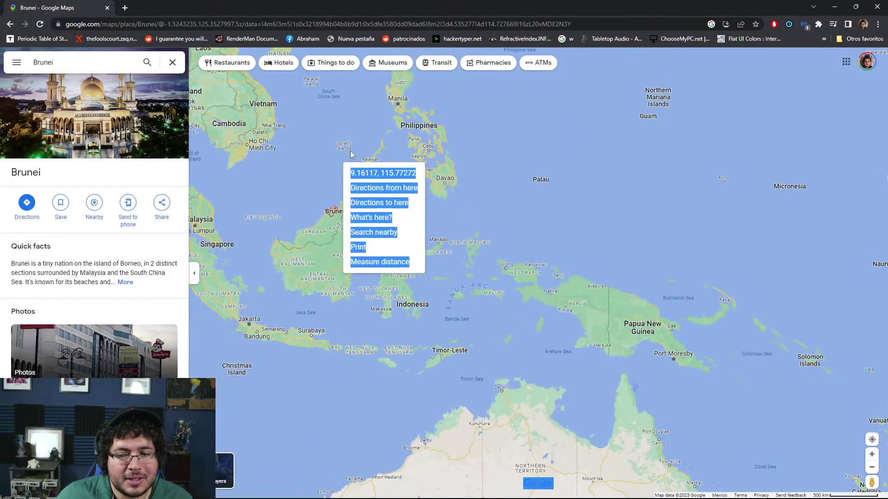
left_click_drag(341, 152, 459, 179)
scroll(423, 215, "up", 1)
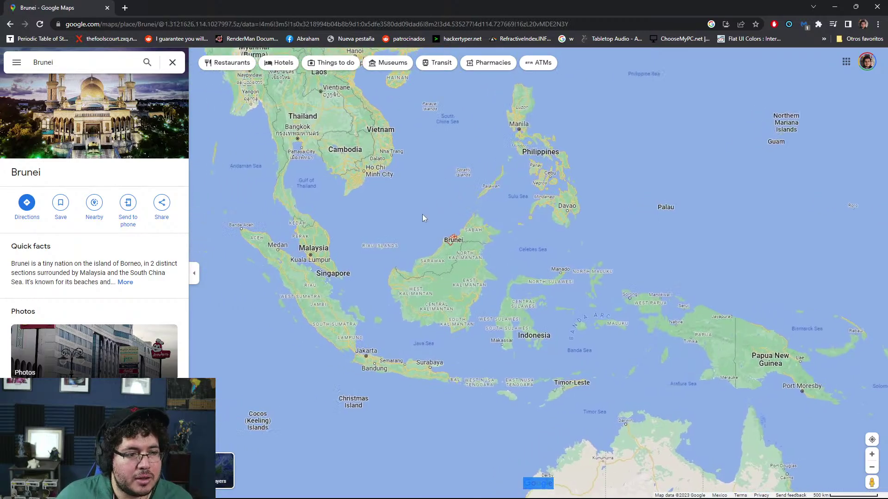
Examine Brunei's borders and its position on the island of Borneo at closer and wider scales
scroll(454, 284, "up", 4)
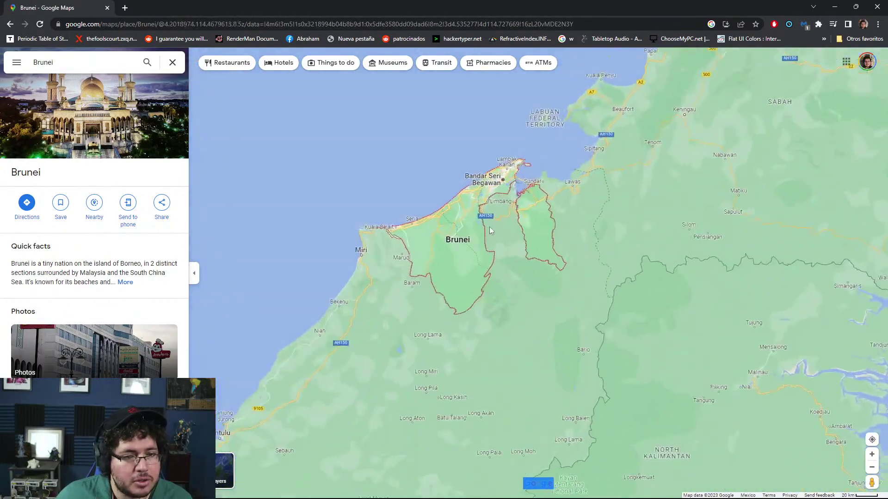
scroll(464, 238, "up", 2)
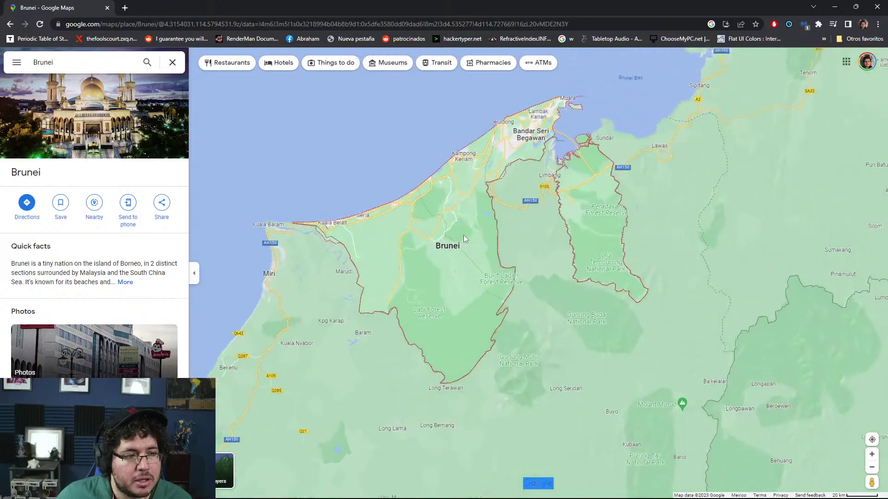
scroll(463, 235, "down", 3)
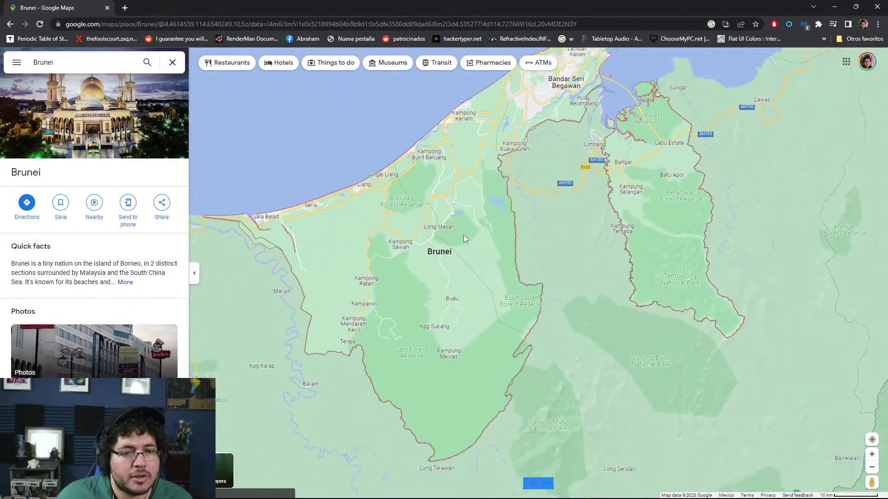
scroll(439, 222, "down", 5)
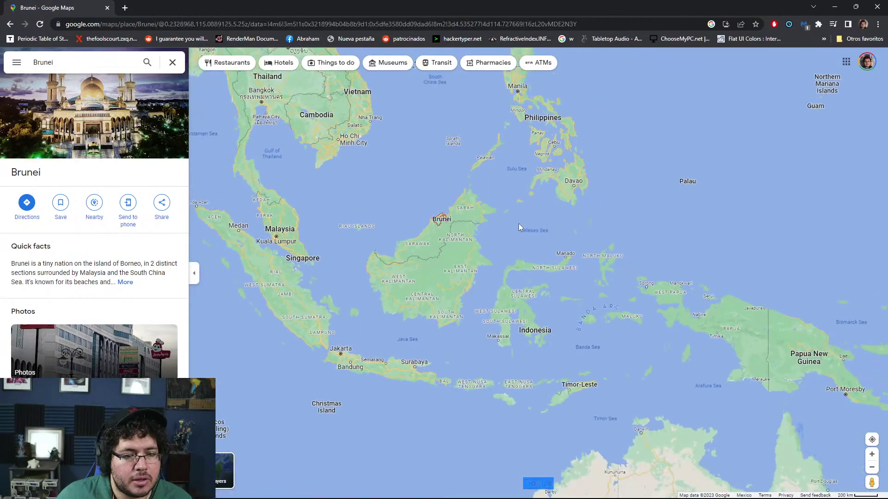
left_click_drag(518, 223, 516, 280)
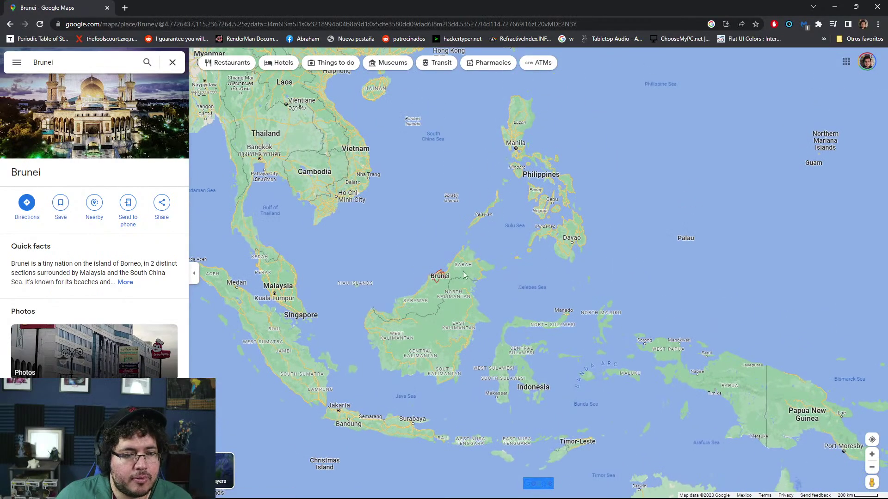
scroll(432, 303, "up", 2)
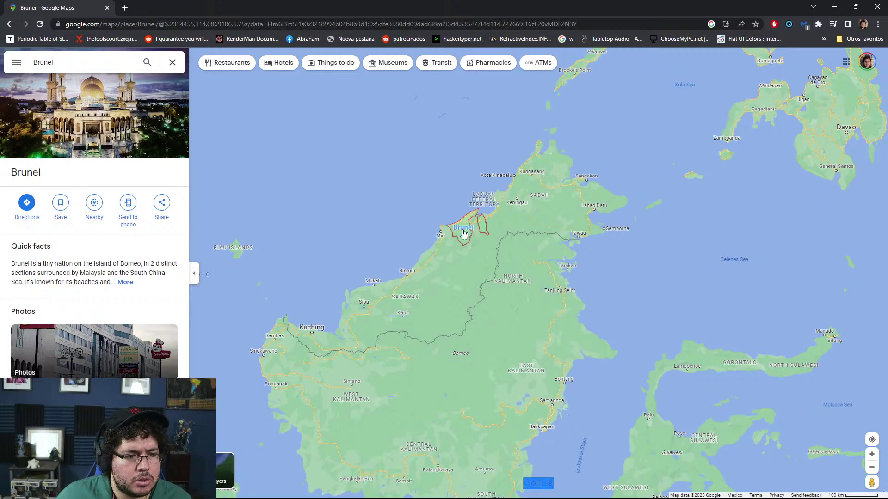
mouse_move(463, 232)
scroll(409, 201, "down", 1)
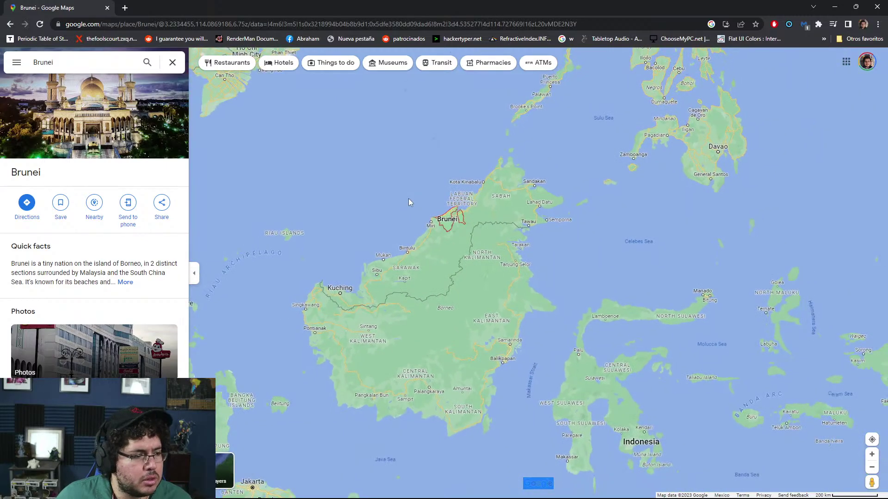
scroll(408, 202, "down", 1)
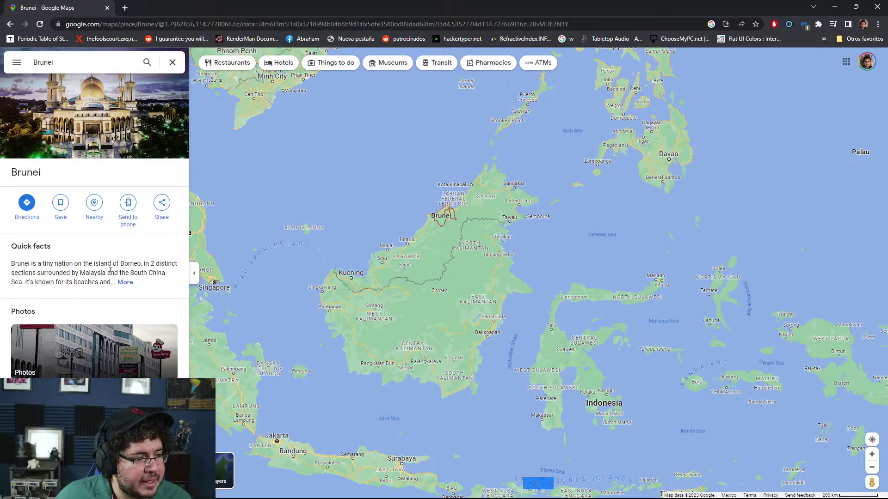
scroll(453, 283, "down", 5)
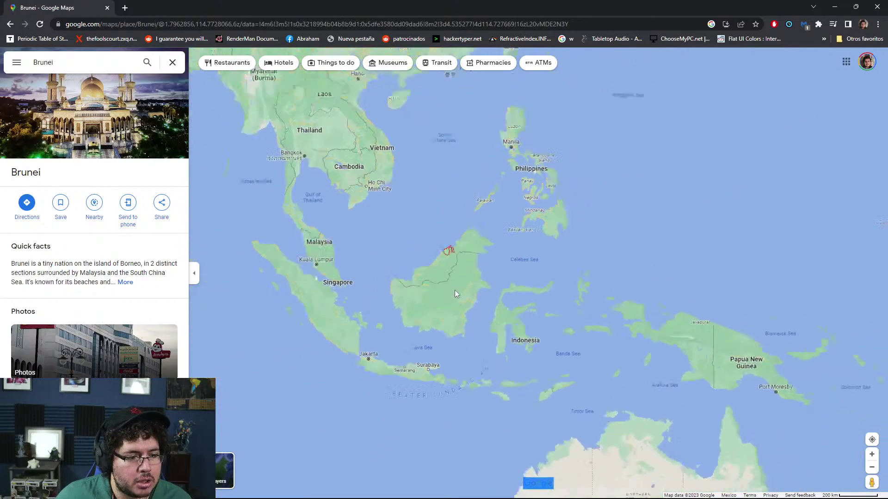
scroll(465, 298, "up", 3)
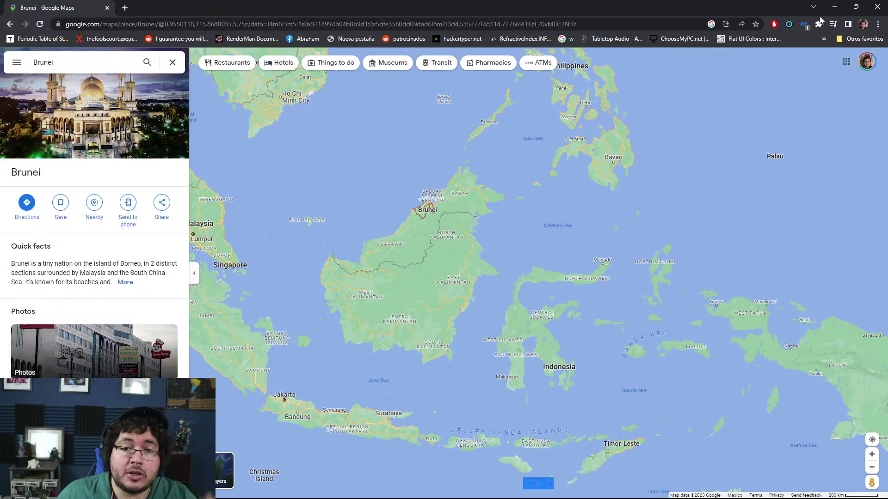
Return to ZBrush and inspect the alien bust in three-quarter and front views
left_click(836, 10)
left_click_drag(687, 231, 721, 332)
left_click_drag(708, 249, 717, 278, "alt")
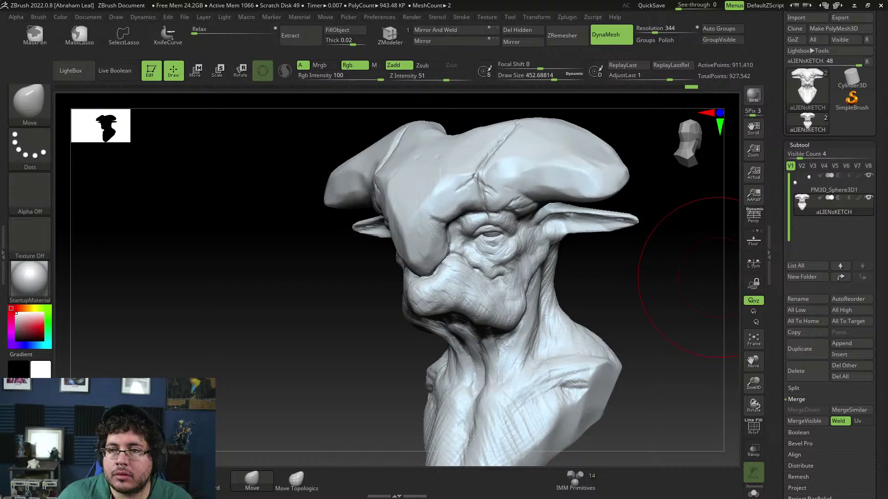
mouse_move(694, 388)
left_mouse_down()
mouse_move(696, 363)
mouse_move(718, 350)
left_mouse_up()
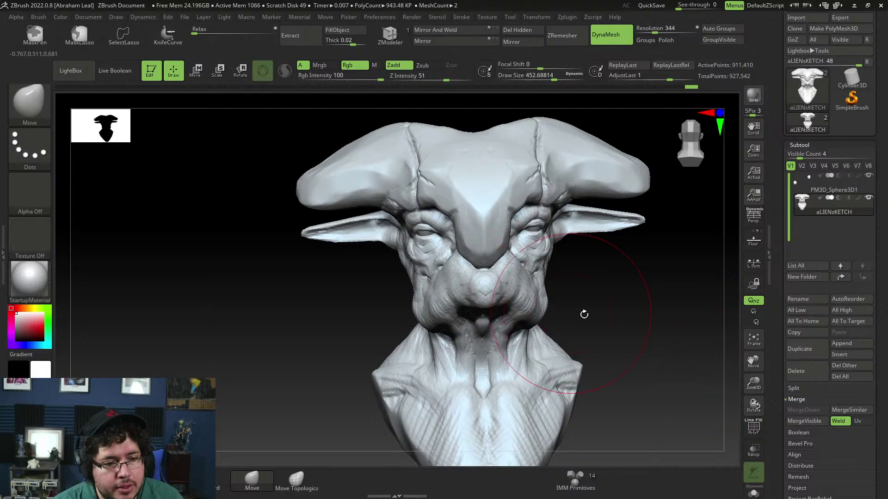
Nudge the inner part of the upper eyelid with the Move brush at a draw size of about 51
mouse_move(583, 313)
left_mouse_down()
mouse_move(659, 269)
mouse_move(698, 377)
left_mouse_up()
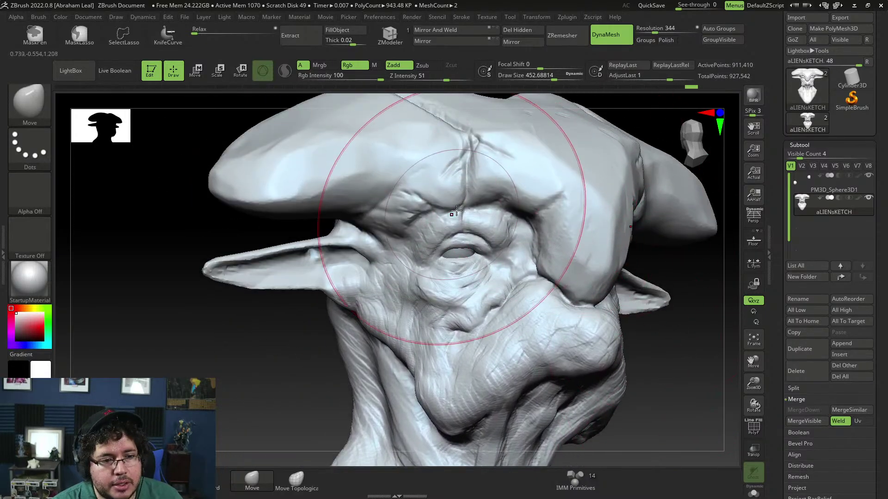
left_click_drag(452, 212, 454, 209)
key("space")
key("space")
left_click_drag(417, 156, 376, 154)
key("space")
left_click_drag(494, 238, 500, 238)
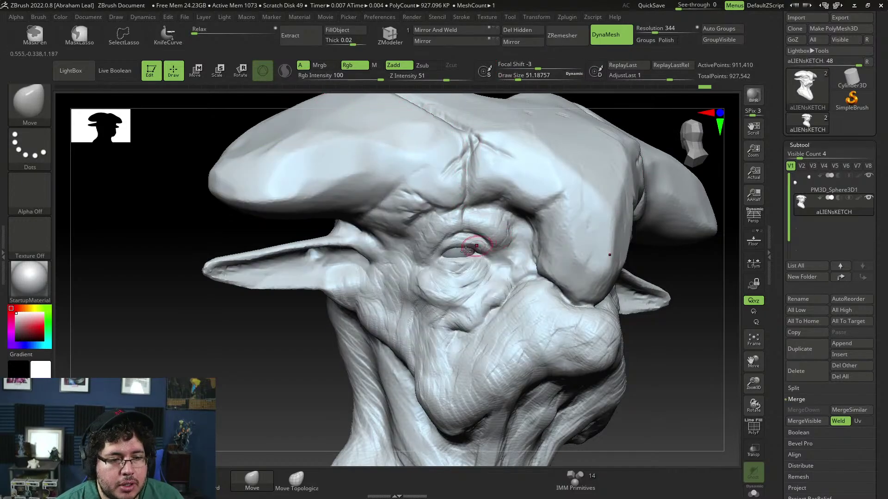
Build up the inner eye corner with ClayBuildup at a draw size of about 18, and smooth it
left_click_drag(687, 332, 691, 366, "alt")
key("b")
key("c")
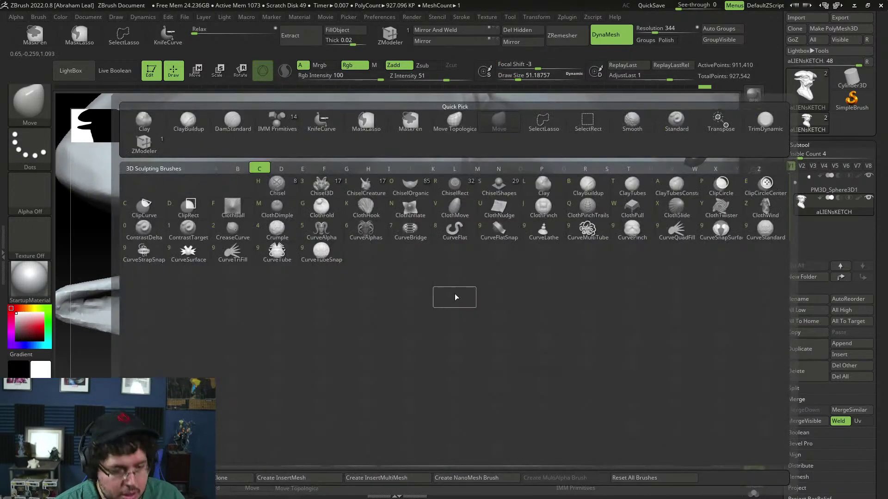
key("b")
mouse_move(434, 293)
left_mouse_down()
mouse_move(457, 309)
mouse_move(430, 299)
mouse_move(434, 309)
mouse_move(465, 310)
left_mouse_up()
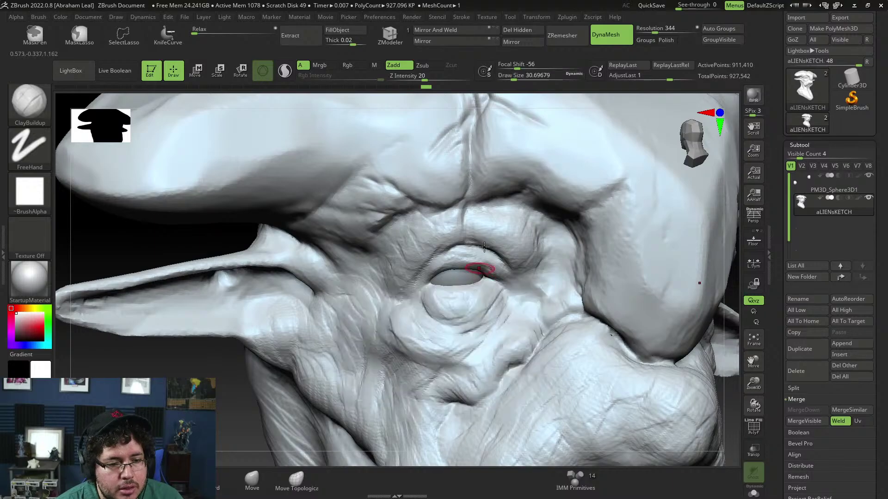
key("space")
left_click_drag(503, 280, 494, 279)
key("space")
left_click_drag(494, 279, 492, 280)
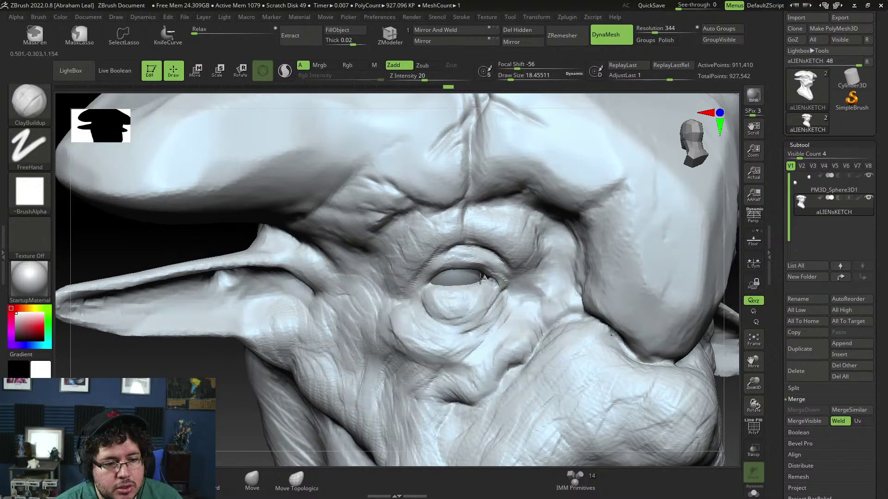
left_click_drag(484, 281, 493, 287, "shift")
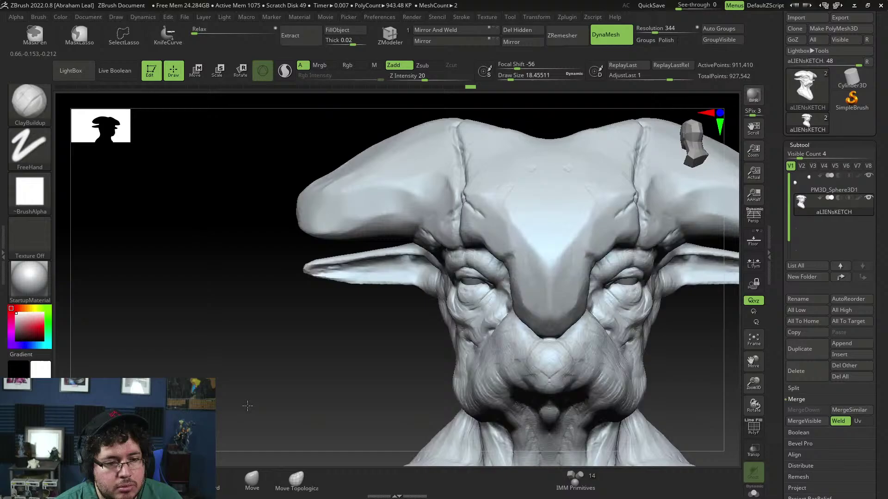
key("shift")
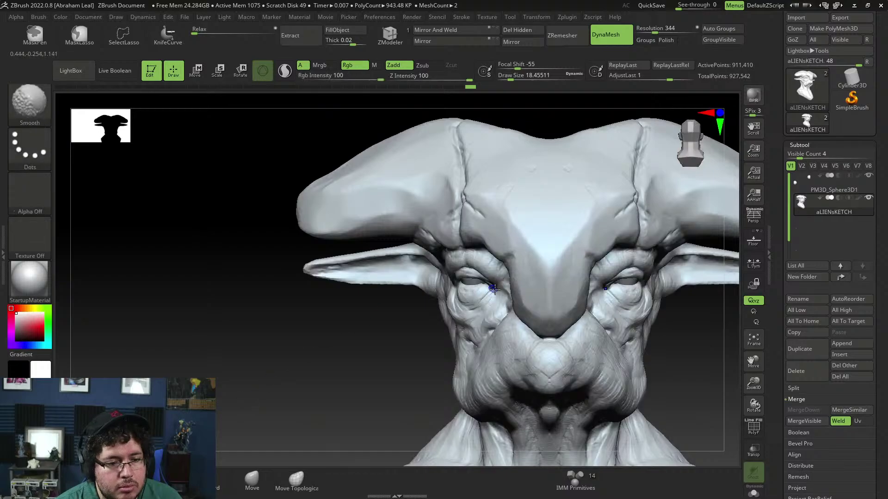
left_click_drag(494, 289, 491, 288, "shift")
Carve creases around the inner eye corner and beneath the eye with DamStandard at a draw size of about 41
left_click_drag(434, 318, 462, 326)
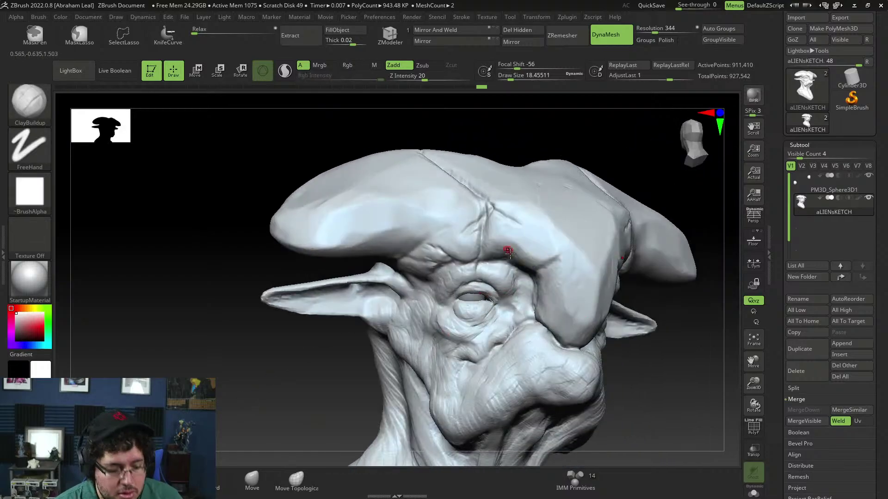
key("b")
key("d")
key("s")
key("space")
mouse_move(509, 271)
left_mouse_down()
mouse_move(509, 292)
mouse_move(491, 290)
mouse_move(505, 295)
mouse_move(496, 296)
left_mouse_up()
key("space")
mouse_move(505, 310)
left_mouse_down()
mouse_move(513, 310)
mouse_move(495, 302)
mouse_move(513, 305)
mouse_move(500, 297)
mouse_move(508, 314)
left_mouse_up()
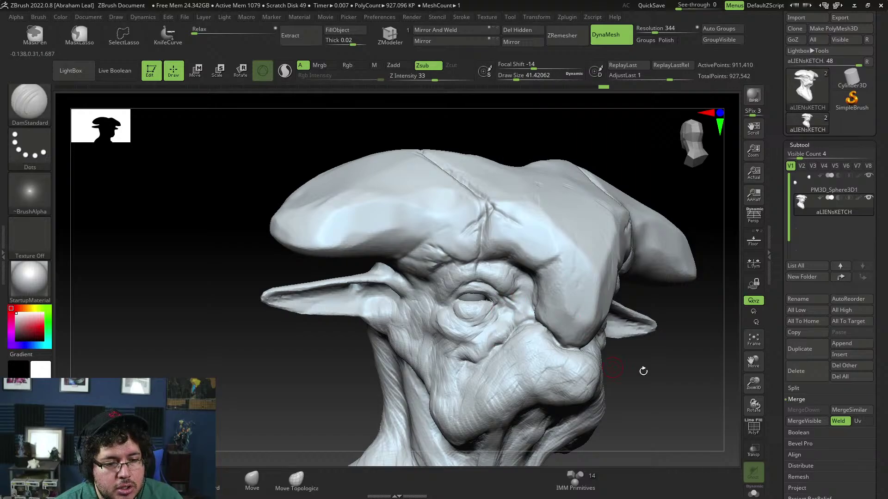
Deepen the folds between the lower eye bag and the muzzle on the opposite side with DamStandard
left_click_drag(643, 372, 502, 359)
left_click_drag(623, 353, 592, 351)
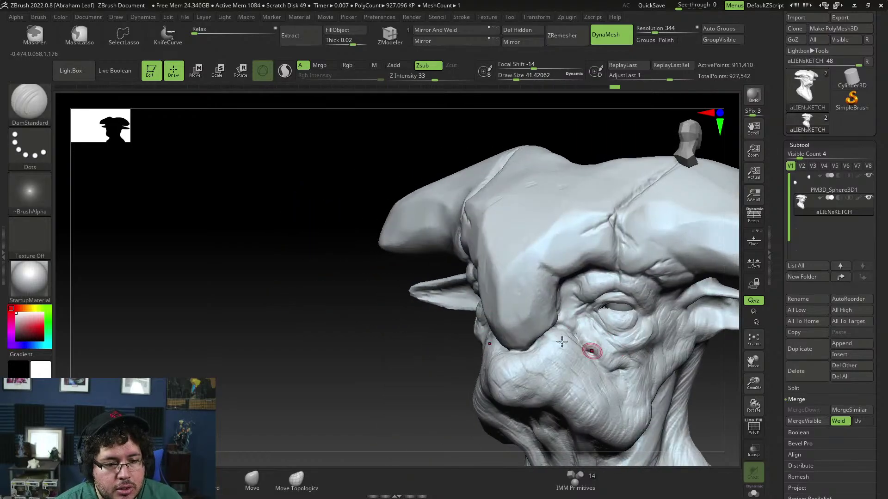
mouse_move(442, 364)
left_mouse_down("alt")
mouse_move(418, 315)
mouse_move(381, 315)
left_mouse_up("alt")
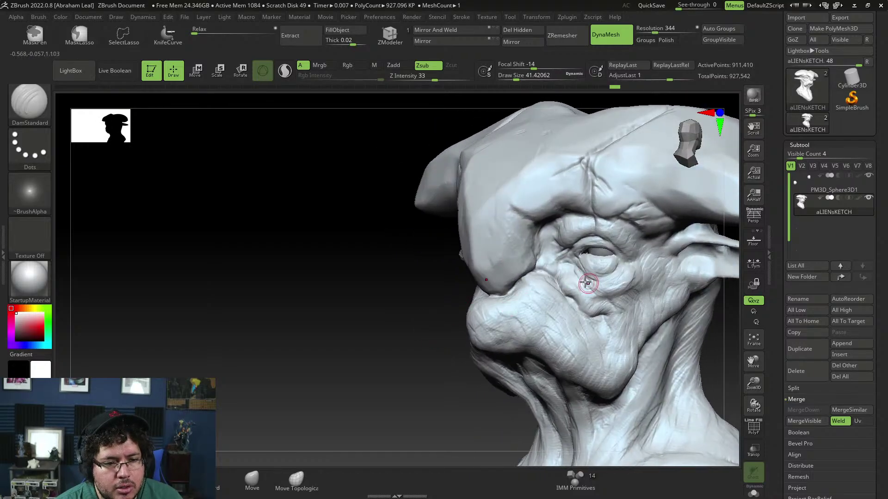
mouse_move(592, 288)
left_mouse_down()
mouse_move(616, 281)
mouse_move(602, 303)
mouse_move(618, 321)
left_mouse_up()
left_click_drag(600, 302, 619, 324)
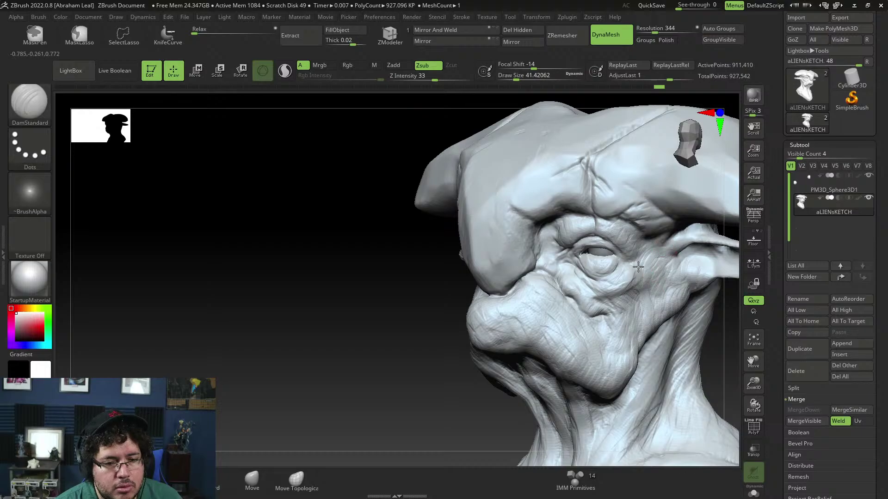
Carve finer wrinkles at the outer eye corner and lower lid with DamStandard at a draw size of about 31
mouse_move(638, 266)
left_mouse_down()
mouse_move(649, 284)
mouse_move(622, 255)
mouse_move(643, 261)
left_mouse_up()
key("space")
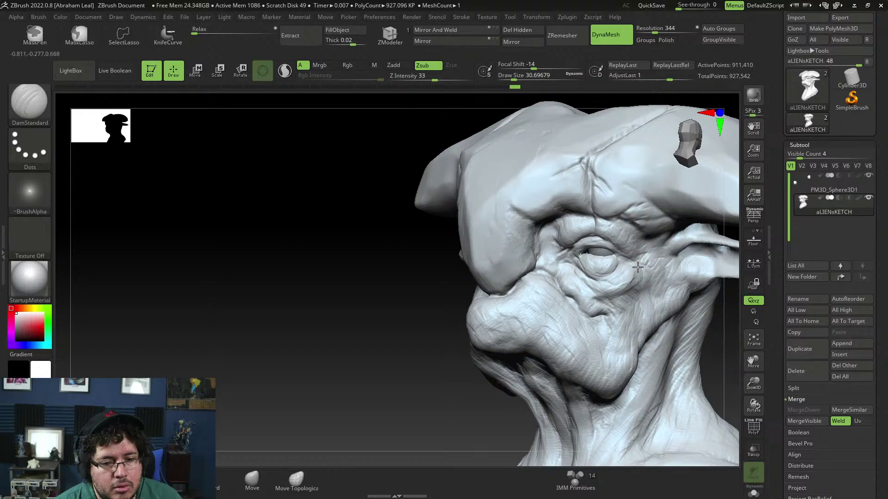
mouse_move(606, 274)
left_mouse_down()
mouse_move(616, 259)
mouse_move(612, 271)
left_mouse_up()
Build up the brow edge of the forehead plate above the eye with the ClayBuildup brush
left_click_drag(435, 357, 620, 286, "alt")
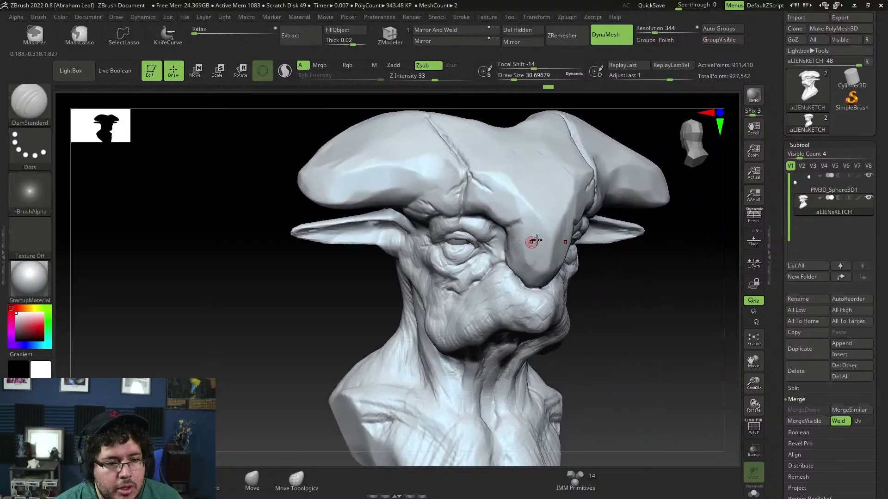
key("b")
key("c")
key("b")
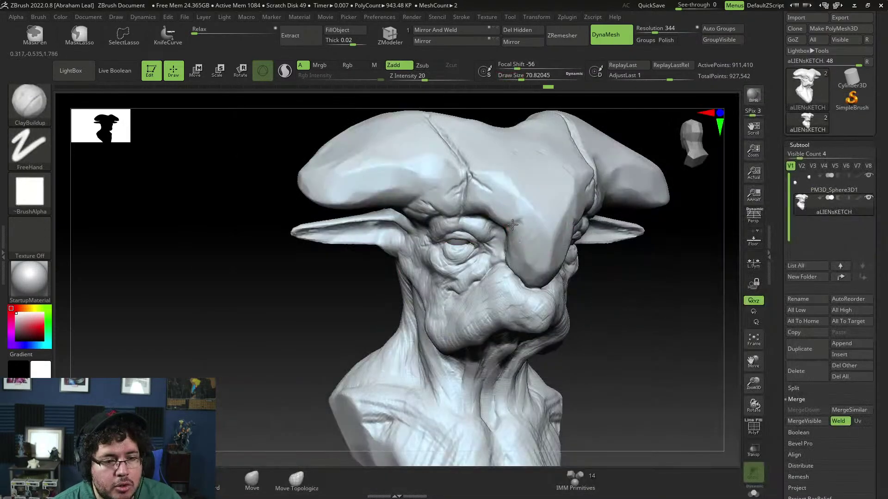
key("space")
left_click_drag(522, 221, 525, 224)
Flatten the forehead plate's brow and pointed tip into planes with TrimDynamic at a draw size of about 145
key("b")
key("t")
key("d")
key("space")
mouse_move(517, 217)
left_mouse_down()
mouse_move(505, 230)
mouse_move(519, 214)
mouse_move(548, 232)
left_mouse_up()
left_click_drag(548, 232, 550, 267)
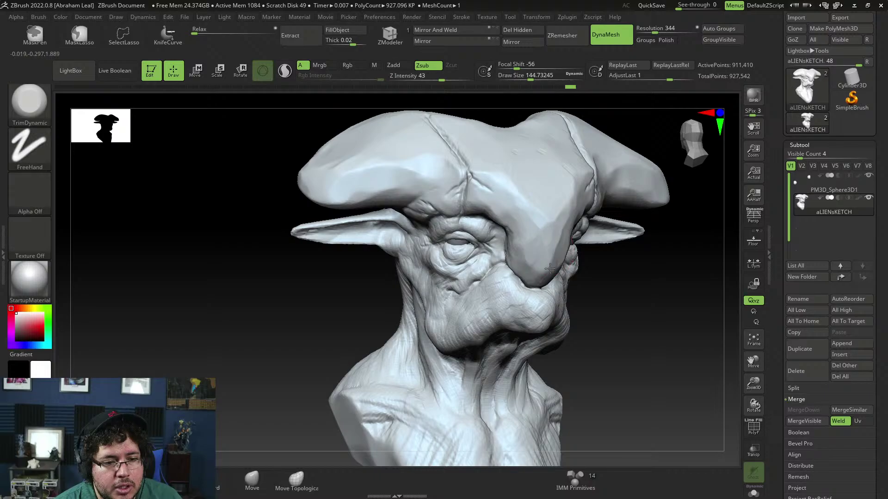
right_click_drag(596, 259, 551, 255)
left_click_drag(551, 255, 565, 272)
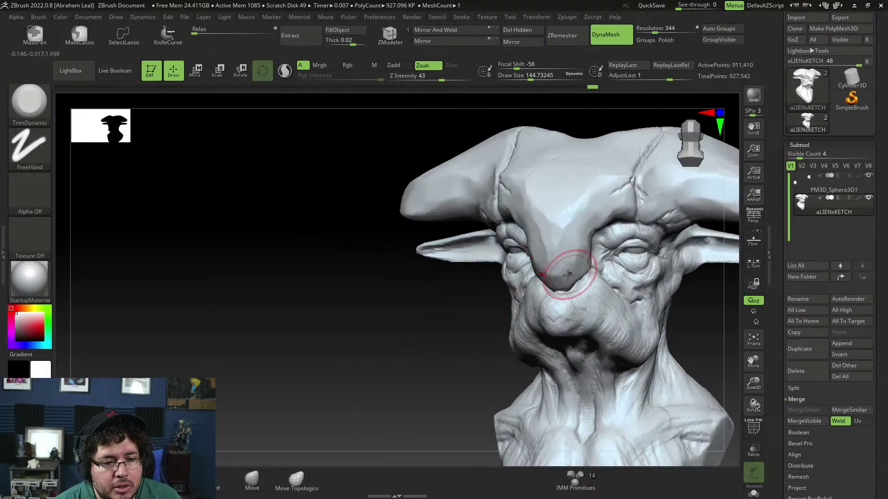
left_click_drag(455, 337, 500, 337)
Add volume along the forehead plate's lower edges with ClayBuildup at a draw size of about 104, checking it from several angles
right_click_drag(500, 337, 547, 234)
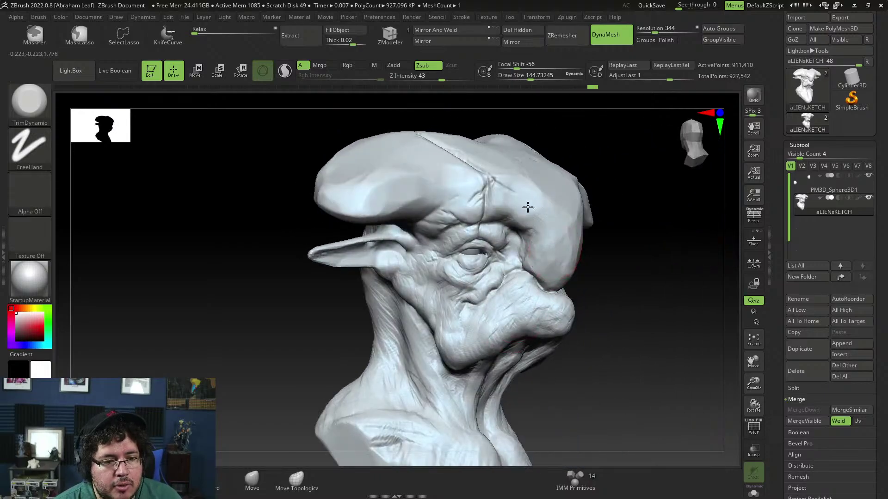
key("b")
key("c")
key("b")
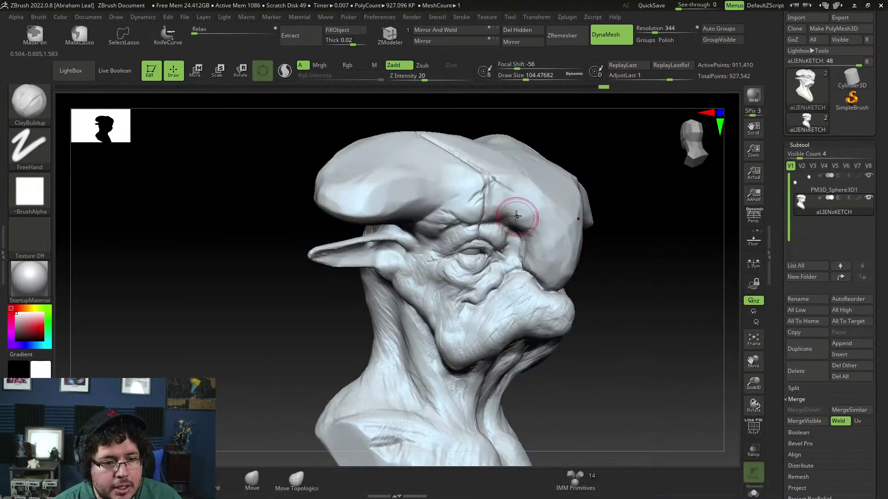
left_click_drag(517, 216, 513, 225)
right_click_drag(618, 286, 525, 301)
mouse_move(499, 347)
right_mouse_down("ctrl")
mouse_move(508, 354)
mouse_move(513, 296)
right_mouse_up("ctrl")
right_click_drag(513, 296, 532, 283)
right_click_drag(501, 332, 536, 333)
left_click_drag(549, 262, 555, 253)
right_click_drag(459, 317, 518, 289)
mouse_move(599, 311)
right_mouse_down()
mouse_move(615, 307)
mouse_move(598, 298)
mouse_move(581, 323)
mouse_move(562, 319)
right_mouse_up()
mouse_move(445, 254)
right_mouse_down()
mouse_move(436, 273)
mouse_move(466, 275)
right_mouse_up()
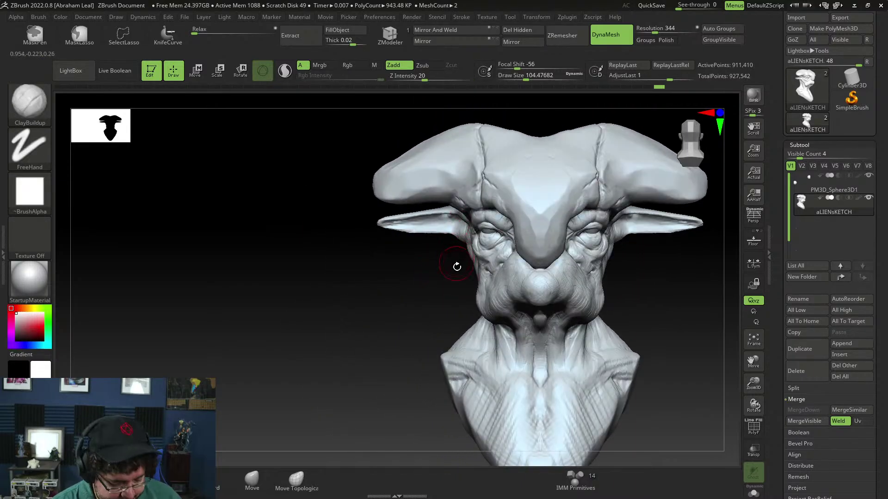
Reshape the ears with the Move brush, reducing the draw size to about 39 for the finer adjustments
key("b")
key("m")
key("v")
key("space")
key("space")
mouse_move(445, 228)
left_mouse_down()
mouse_move(434, 242)
mouse_move(397, 228)
mouse_move(424, 222)
left_mouse_up()
key("space")
mouse_move(399, 265)
left_mouse_down()
mouse_move(563, 270)
mouse_move(525, 279)
mouse_move(499, 229)
left_mouse_up()
key("space")
mouse_move(403, 292)
left_mouse_down()
mouse_move(392, 292)
mouse_move(406, 270)
left_mouse_up()
key("space")
left_click_drag(446, 242, 452, 234)
key("space")
Build up the inner ear near its base with ClayBuildup at a draw size of about 54
key("b")
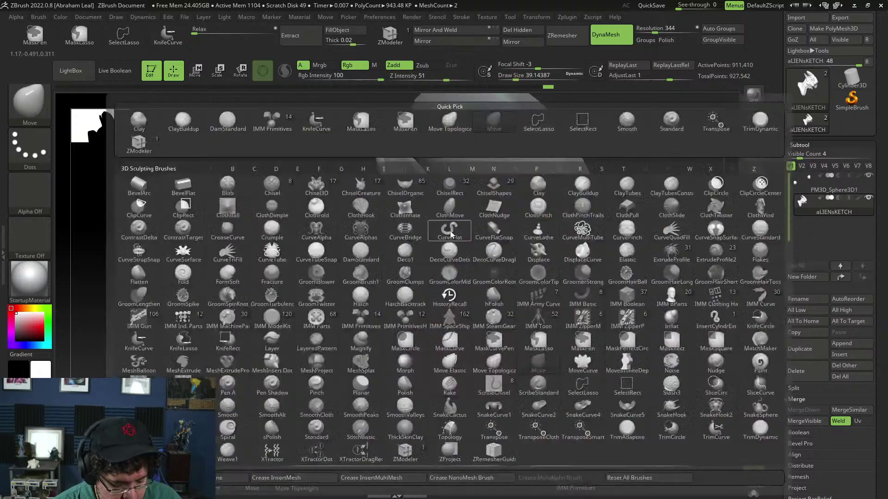
key("c")
key("b")
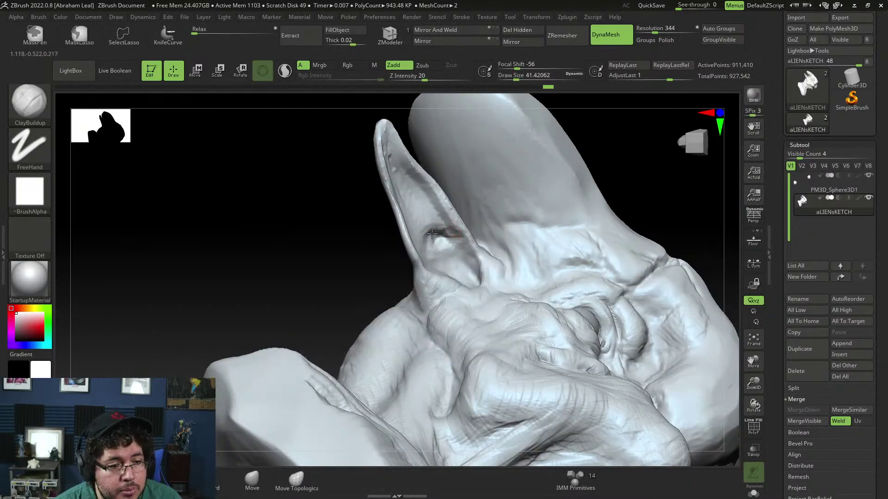
mouse_move(441, 240)
left_mouse_down()
mouse_move(449, 241)
mouse_move(432, 235)
left_mouse_up()
key("space")
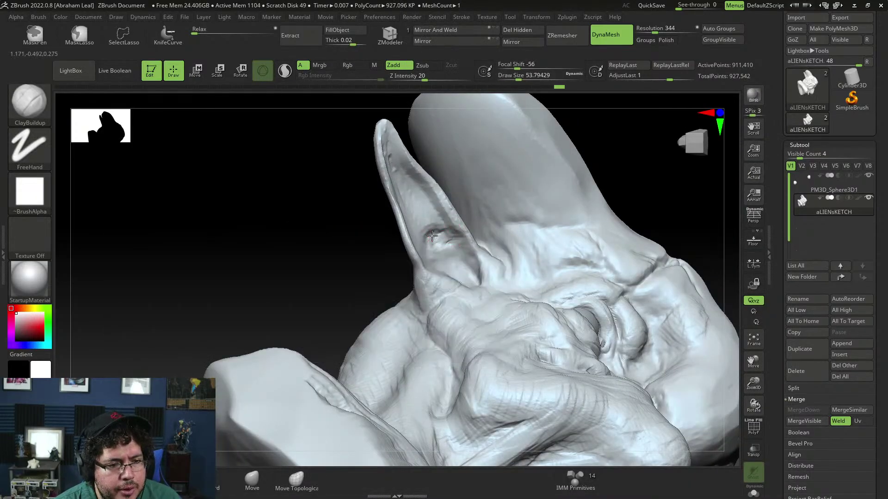
left_click_drag(378, 264, 369, 280)
left_click_drag(439, 244, 444, 243)
mouse_move(462, 214)
left_mouse_down()
mouse_move(457, 190)
mouse_move(442, 249)
left_mouse_up()
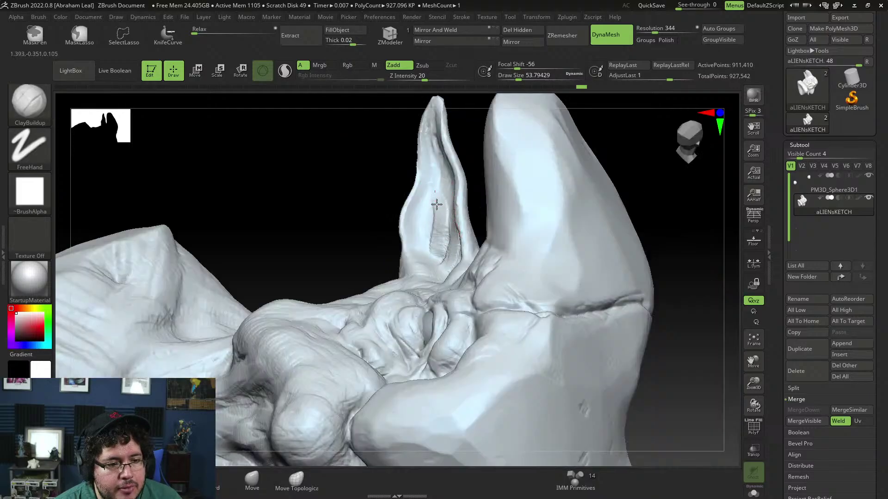
Sculpt lengthwise ridges inside the ear with ClayBuildup at a draw size of about 44, and smooth them
left_click_drag(436, 204, 436, 199)
key("space")
mouse_move(435, 200)
left_mouse_down()
mouse_move(428, 259)
mouse_move(440, 260)
left_mouse_up()
left_click_drag(392, 235, 395, 265)
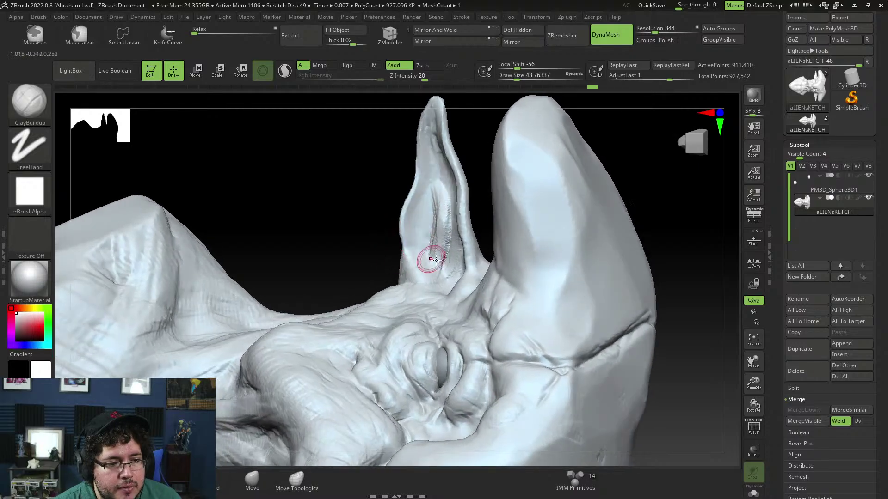
left_click_drag(445, 236, 447, 278)
mouse_move(482, 217)
left_mouse_down()
mouse_move(481, 253)
mouse_move(454, 296)
mouse_move(455, 288)
left_mouse_up()
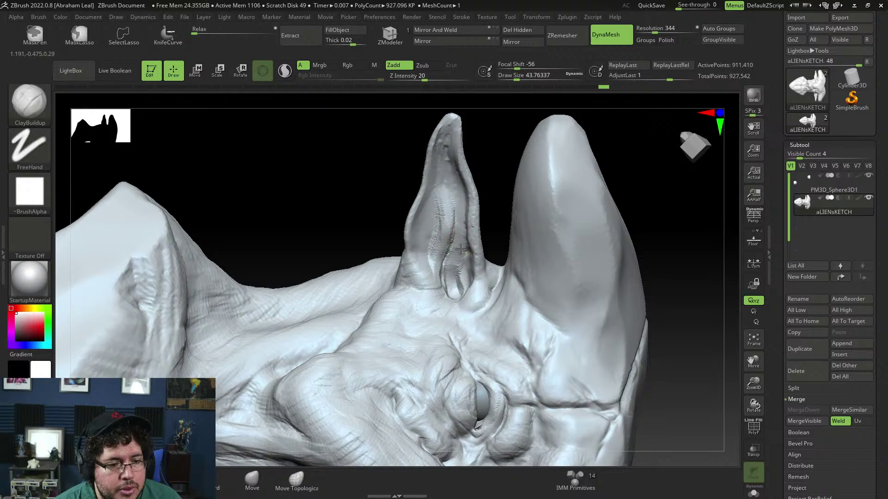
left_click_drag(459, 252, 460, 286)
left_click_drag(456, 213, 462, 243)
mouse_move(454, 197)
left_mouse_down("shift")
mouse_move(434, 227)
mouse_move(445, 262)
left_mouse_up("shift")
Refine the inner ear folds near the head with ClayBuildup from the front view
key("f")
mouse_move(541, 166)
left_mouse_down()
mouse_move(553, 143)
mouse_move(548, 99)
mouse_move(573, 131)
mouse_move(598, 127)
left_mouse_up()
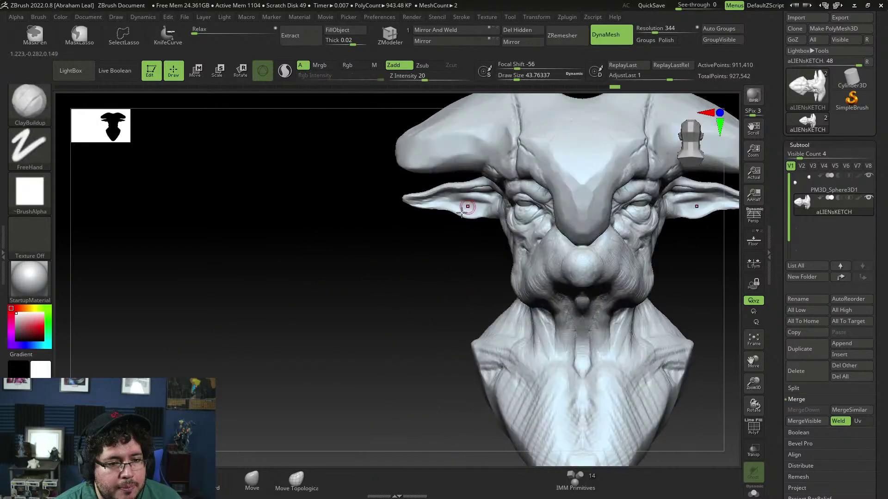
left_click_drag(488, 201, 495, 196)
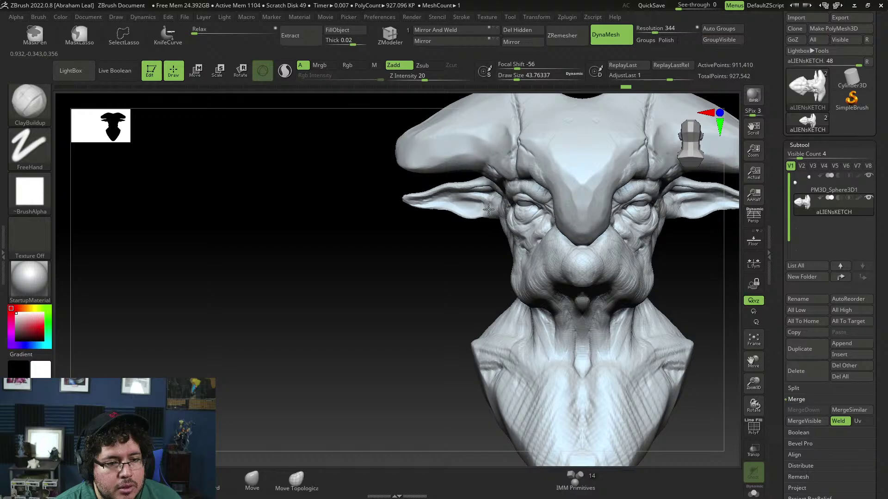
left_click_drag(488, 209, 483, 206)
left_click_drag(483, 207, 485, 203)
left_click_drag(476, 237, 488, 227, "alt")
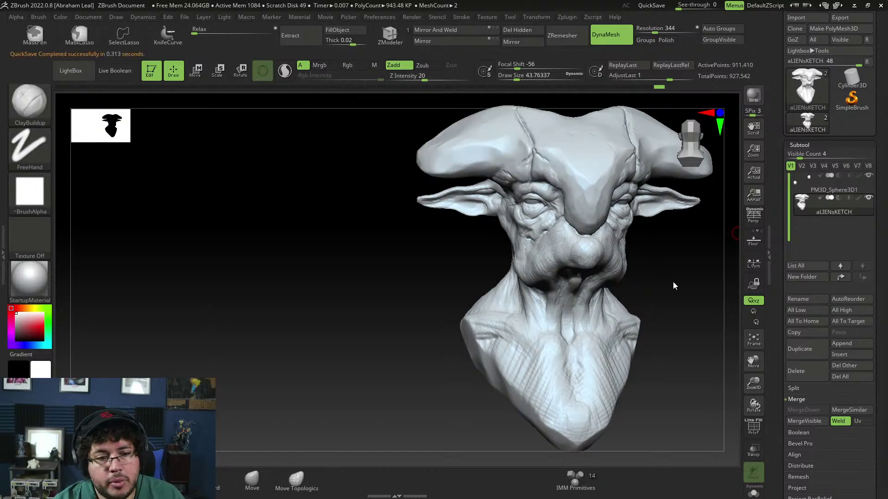
Choose the Move Topological brush and enlarge the draw size to about 338 for working on the jowls
mouse_move(672, 283)
left_mouse_down("shift")
mouse_move(667, 274)
mouse_move(697, 281)
mouse_move(686, 259)
mouse_move(711, 277)
mouse_move(680, 258)
left_mouse_up("shift")
key("b")
key("m")
key("v")
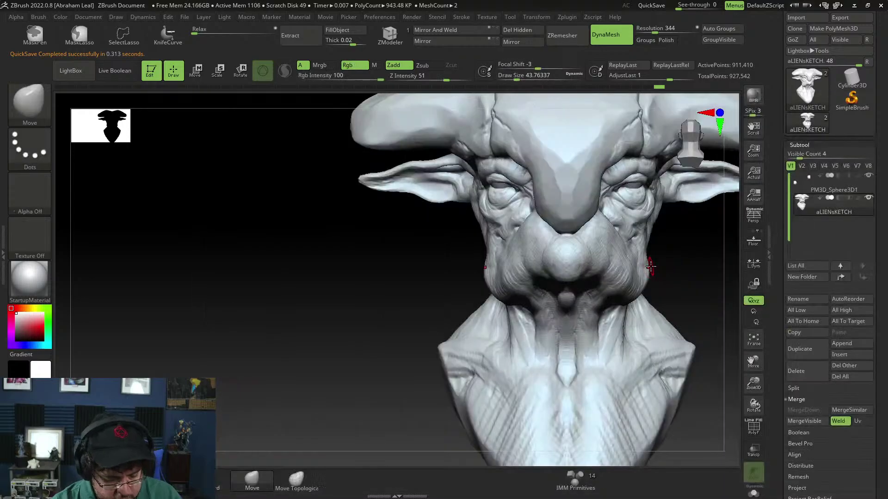
key("t")
key("Escape")
key("b")
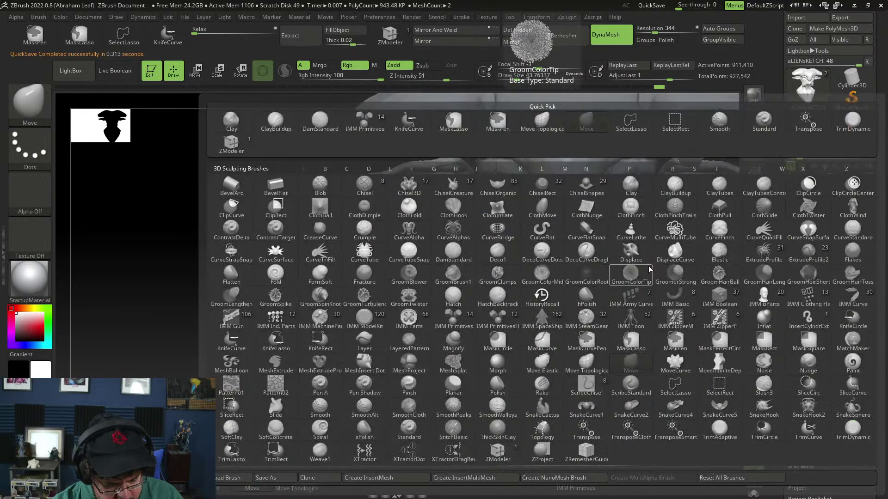
key("m")
key("t")
key("space")
left_click_drag(689, 252, 645, 248)
key("space")
left_click_drag(650, 248, 659, 252)
key("space")
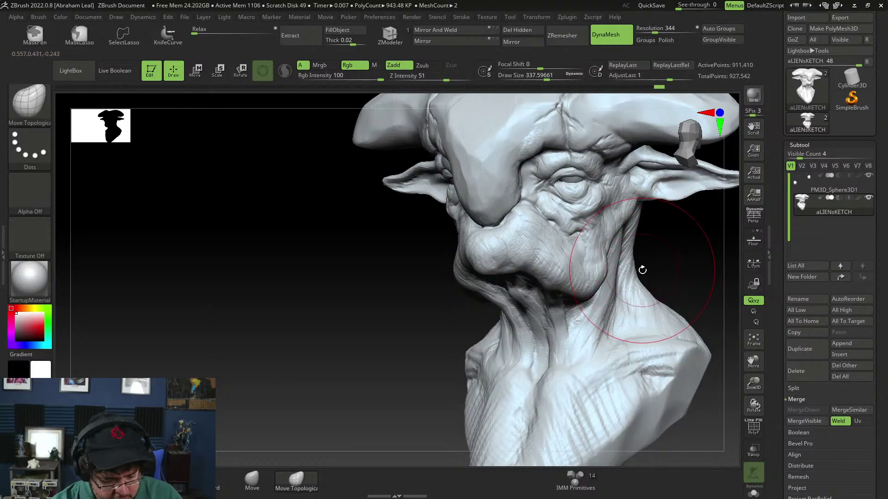
Flatten the side of the muzzle and jowl into broad planes with TrimDynamic, reducing the draw size to about 136
key("b")
key("t")
key("d")
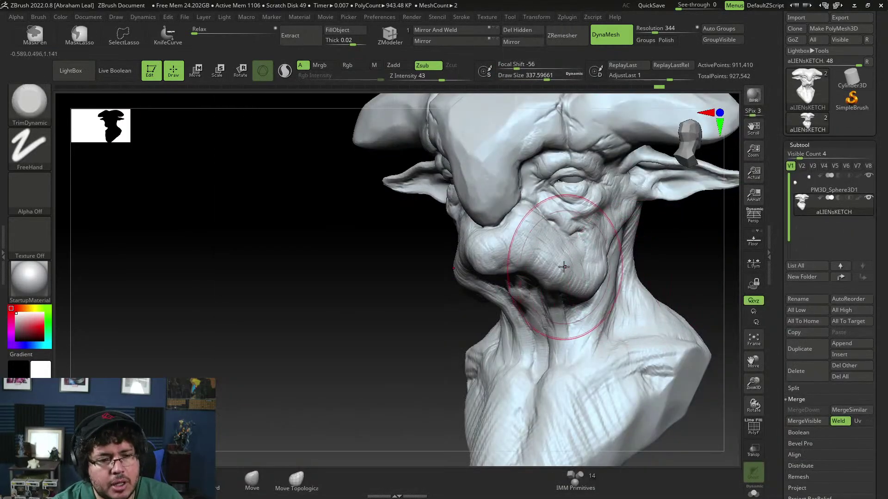
mouse_move(560, 268)
left_mouse_down()
mouse_move(568, 252)
mouse_move(595, 275)
left_mouse_up()
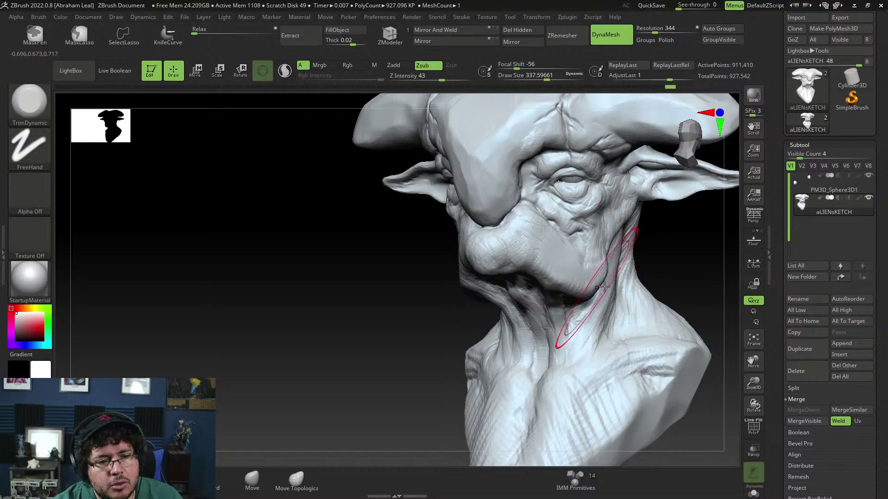
mouse_move(643, 261)
left_mouse_down()
mouse_move(662, 255)
mouse_move(609, 262)
mouse_move(599, 276)
mouse_move(602, 268)
left_mouse_up()
key("bracketleft")
left_click_drag(675, 253, 630, 257)
key("bracketleft")
left_click_drag(615, 224, 619, 265)
key("space")
mouse_move(525, 358)
left_mouse_down("alt")
mouse_move(502, 328)
mouse_move(507, 334)
mouse_move(522, 319)
left_mouse_up("alt")
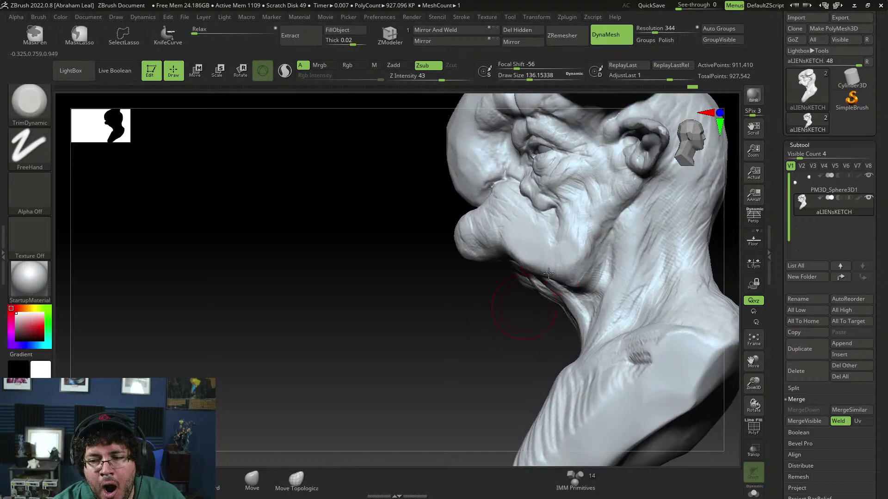
Plane the lower back edge of the jowl with TrimDynamic
left_click_drag(586, 243, 583, 256)
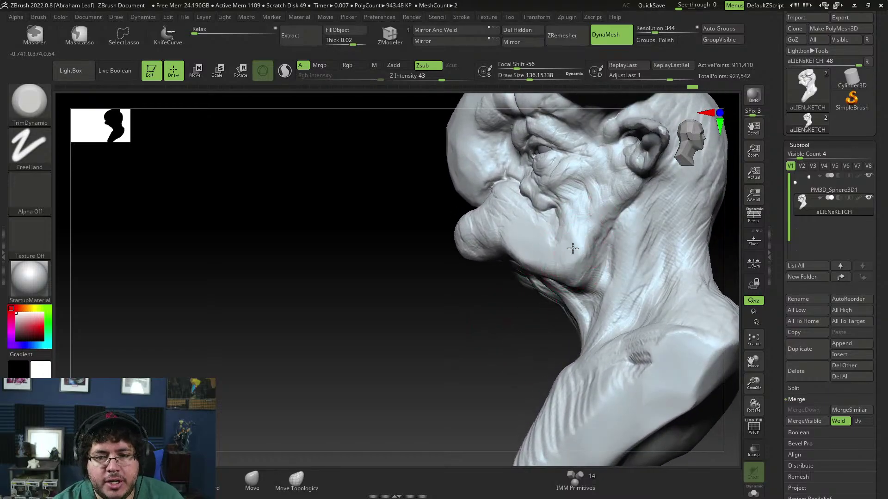
left_click_drag(529, 319, 568, 287)
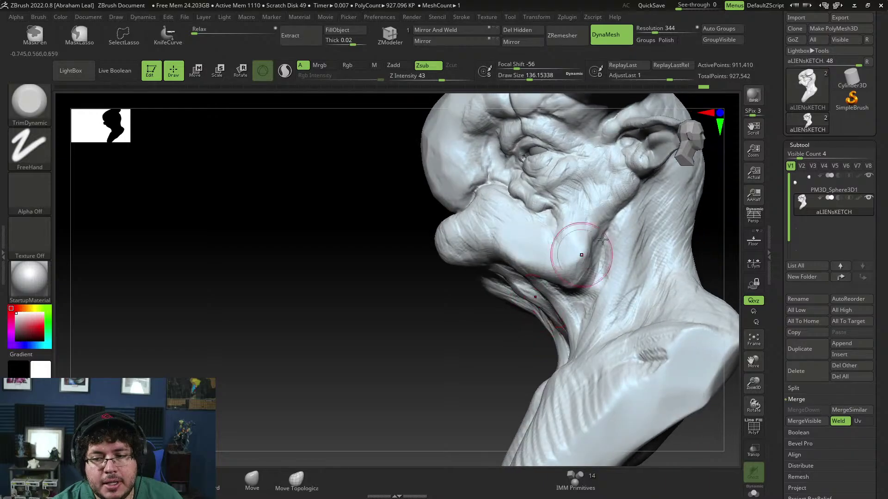
left_click_drag(720, 210, 584, 240, "alt")
Switch to the Cylinder3D primitive, convert it to a PolyMesh3D and subdivide it five times
left_click(852, 80)
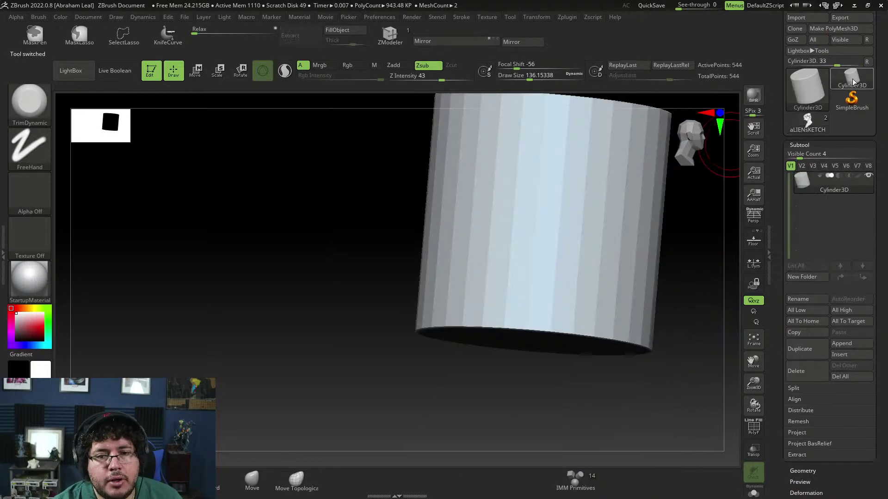
left_click_drag(882, 75, 865, 114)
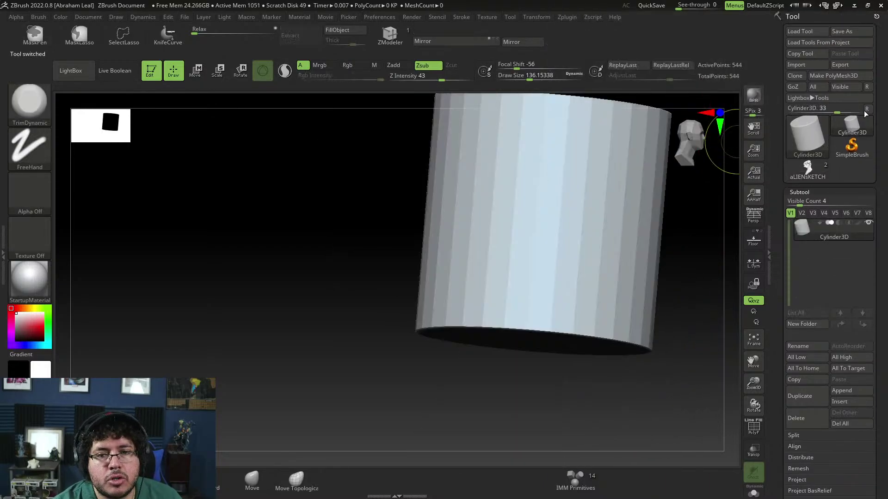
left_click(848, 79)
key("ctrl+d")
key("ctrl+d")
key("ctrl+d")
key("ctrl+d")
key("ctrl+d")
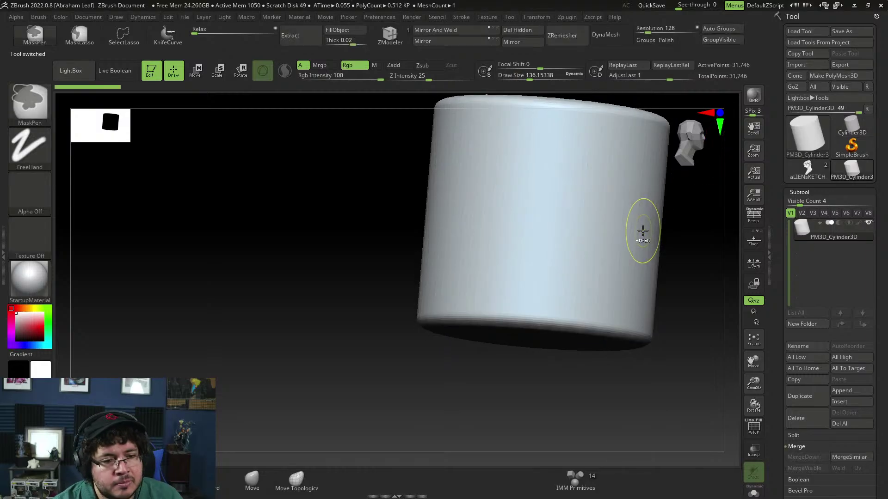
Sculpt a diagonal test ridge on the cylinder with the Standard brush at draw size about 104 and Z Intensity 56
left_click_drag(683, 230, 637, 259, "alt")
key("b")
key("s")
key("t")
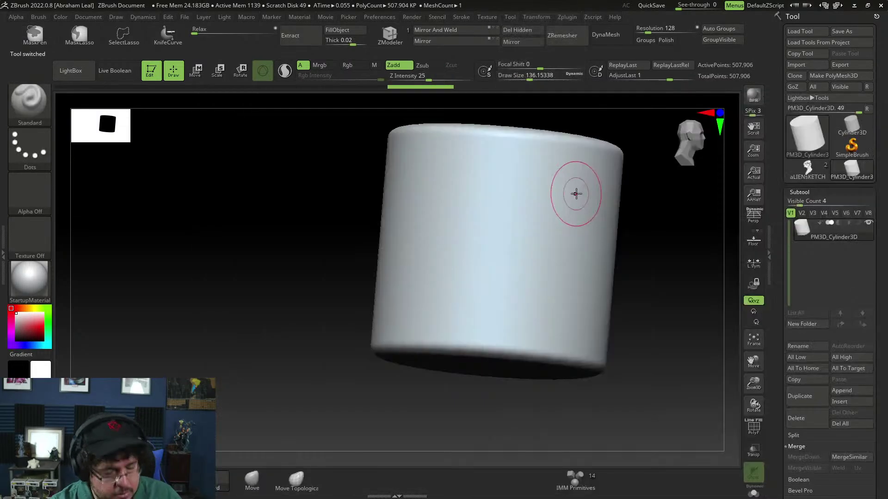
key("space")
left_click_drag(579, 189, 575, 188)
left_click_drag(437, 275, 522, 196)
key("ctrl+z")
left_click_drag(417, 76, 448, 75)
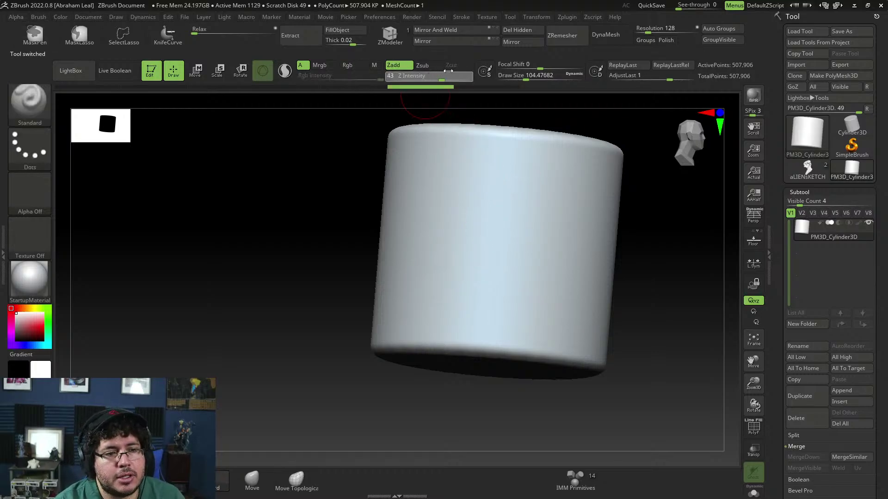
left_click_drag(431, 276, 553, 167)
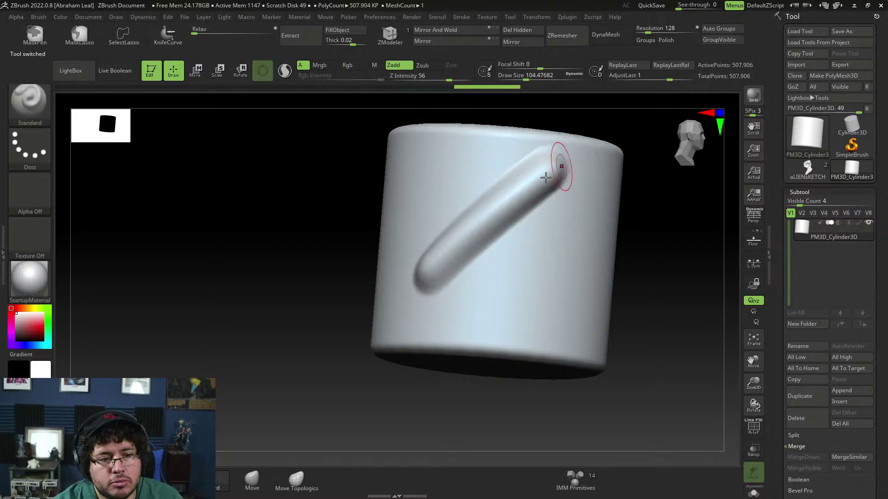
Lower the Z Intensity to 5, then to 24, and sculpt further diagonal ridges beside the first for comparison
left_click_drag(447, 74, 421, 75)
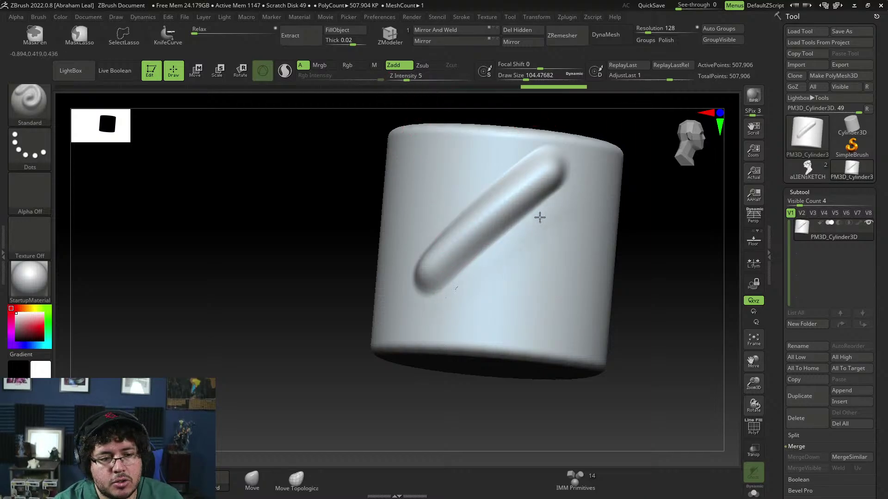
left_click(428, 79)
left_click_drag(450, 299, 582, 198)
mouse_move(624, 221)
left_mouse_down()
mouse_move(679, 228)
mouse_move(590, 180)
left_mouse_up()
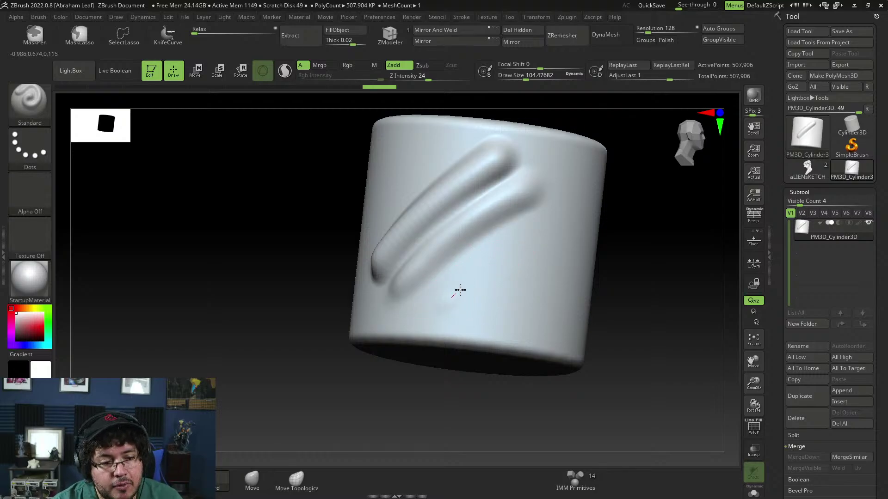
left_click_drag(498, 256, 536, 218)
mouse_move(447, 319)
left_mouse_down()
mouse_move(542, 242)
mouse_move(455, 318)
left_mouse_up()
left_click_drag(662, 248, 596, 231)
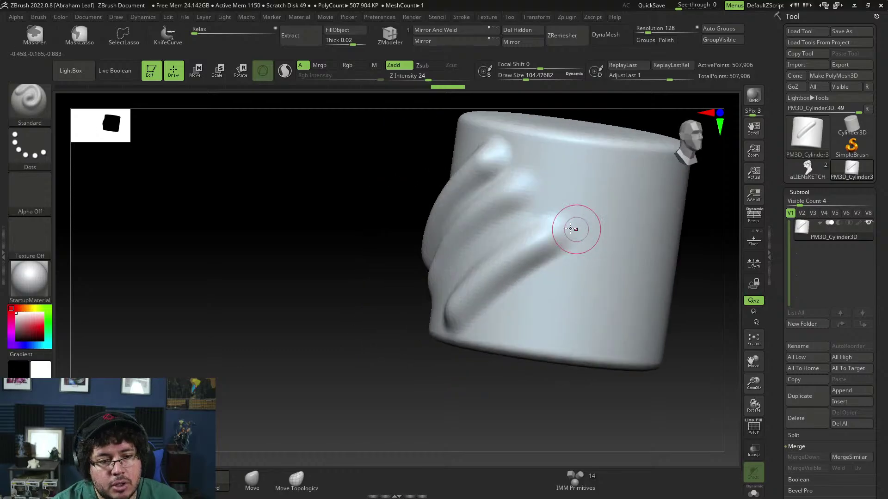
mouse_move(697, 259)
left_mouse_down("alt")
mouse_move(648, 261)
mouse_move(626, 244)
left_mouse_up("alt")
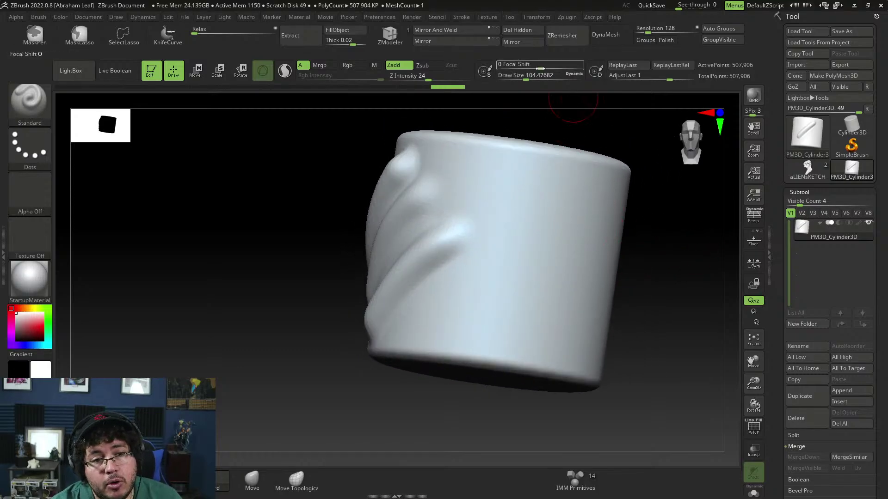
Set the Focal Shift to -79 and sculpt a hard-edged diagonal ridge on the cylinder's clean side
left_click_drag(542, 68, 561, 67)
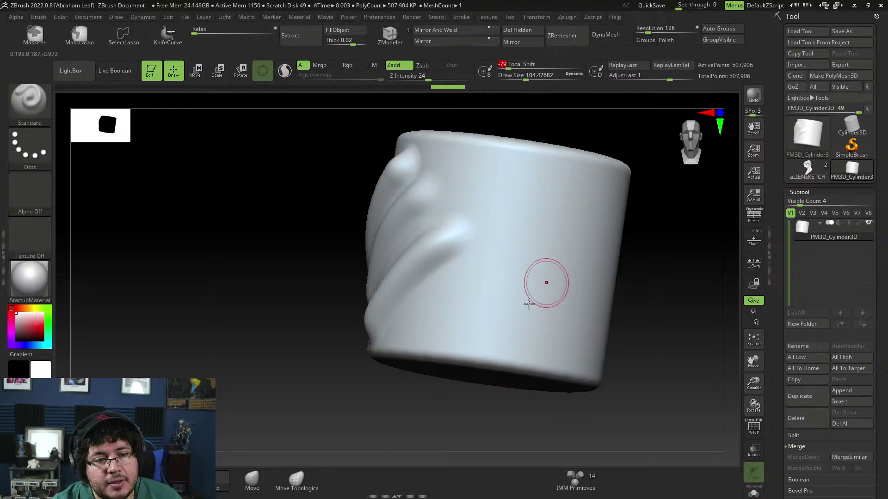
mouse_move(495, 311)
left_mouse_down()
mouse_move(585, 199)
mouse_move(484, 327)
mouse_move(575, 206)
left_mouse_up()
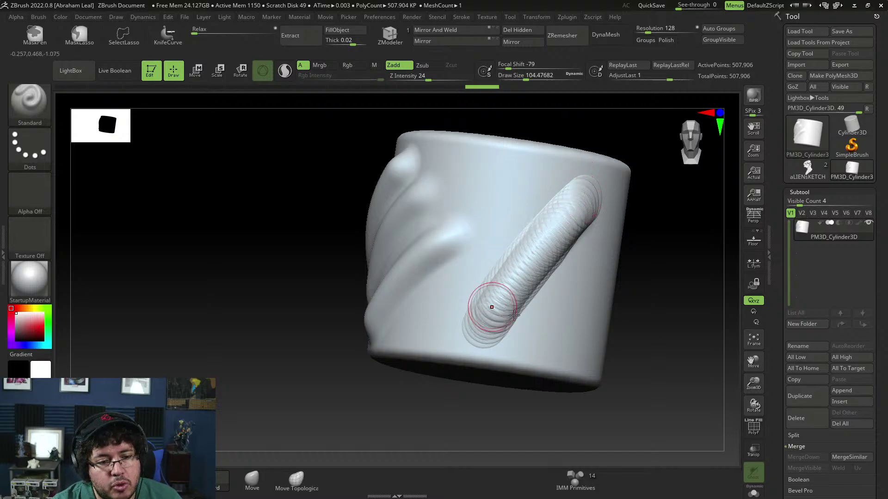
left_click_drag(649, 264, 579, 246)
mouse_move(579, 246)
left_mouse_down("alt")
mouse_move(670, 264)
mouse_move(647, 283)
left_mouse_up("alt")
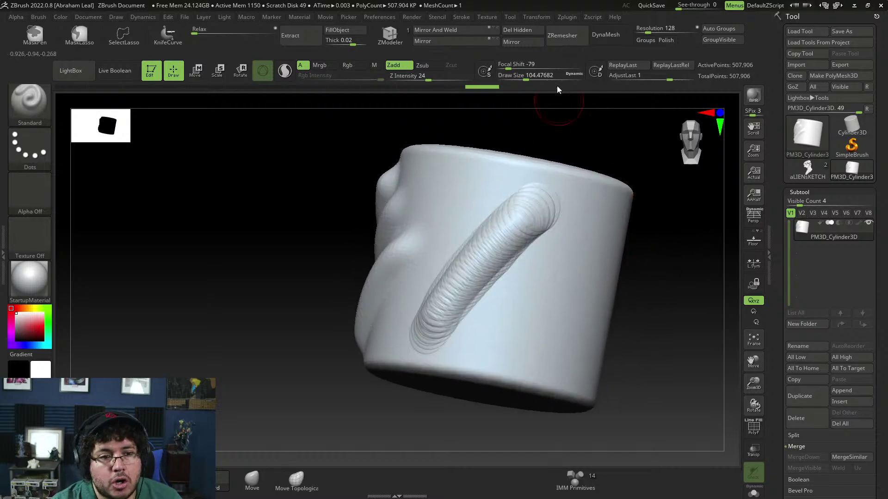
Set the Focal Shift to 79, sculpt a narrow ridge on the cylinder and compare the ridge profiles
left_click_drag(535, 64, 573, 64)
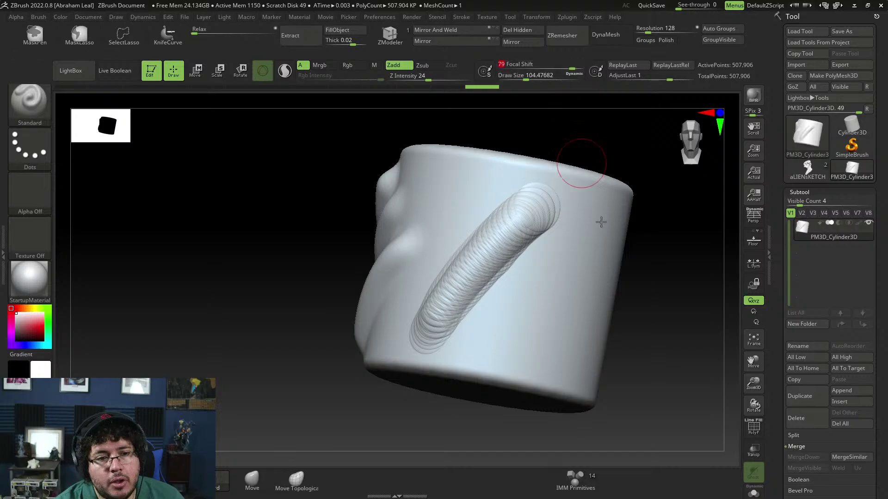
left_click_drag(650, 273, 607, 272)
mouse_move(493, 350)
left_mouse_down()
mouse_move(576, 258)
mouse_move(491, 352)
left_mouse_up()
mouse_move(666, 288)
left_mouse_down()
mouse_move(679, 228)
mouse_move(589, 262)
left_mouse_up()
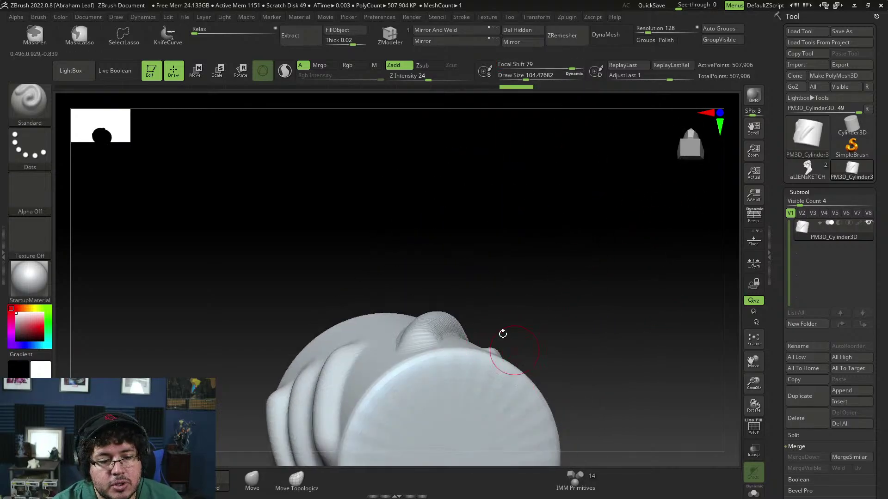
left_click_drag(541, 292, 529, 313)
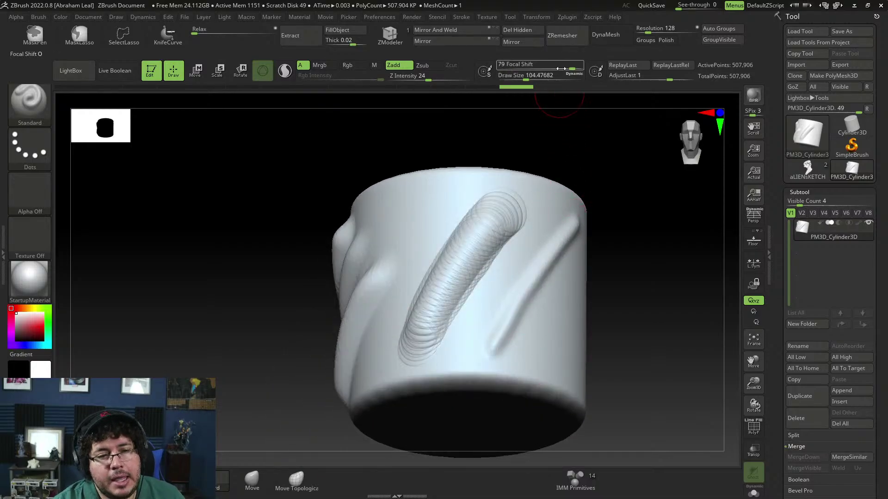
Reset the Focal Shift to about -5 and return to the aLIENsKETCH tool, viewing the neck from below
left_click_drag(572, 67, 536, 67)
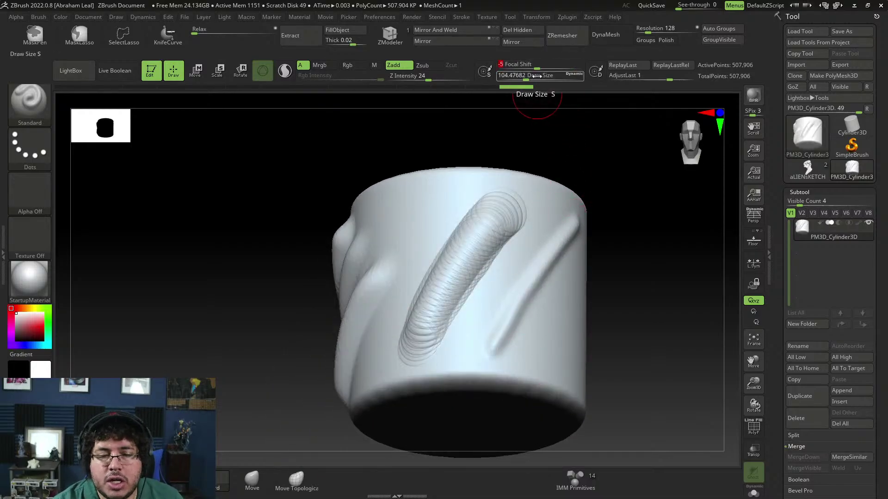
left_click(808, 175)
left_click_drag(630, 257, 683, 336, "alt")
left_click_drag(616, 290, 650, 254, "alt")
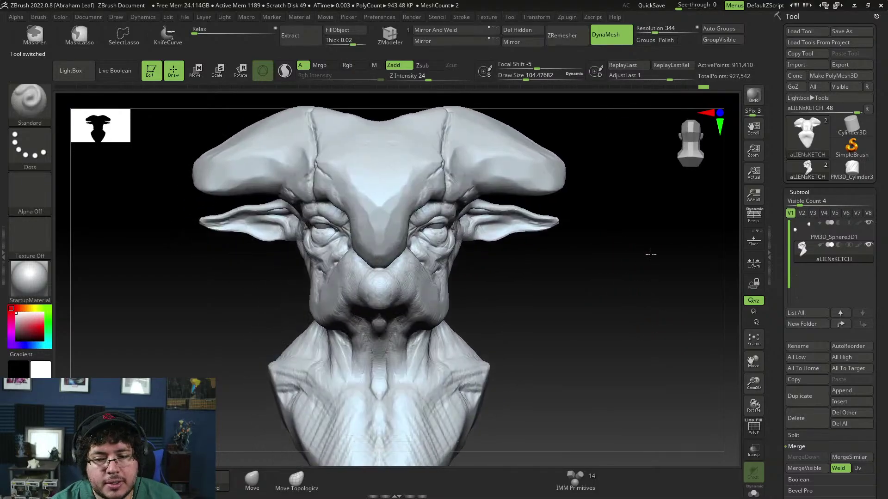
left_click_drag(581, 279, 614, 184, "alt")
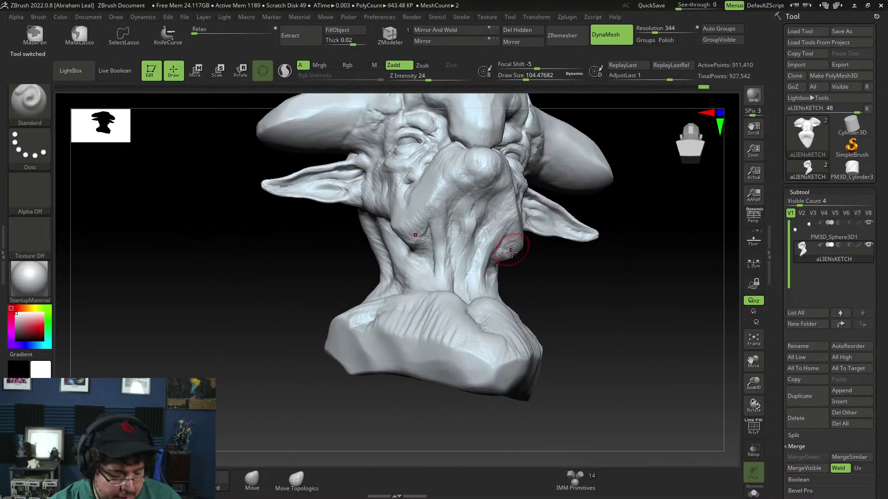
Build up the muscle and skin folds on the throat below the jaw with ClayBuildup at a draw size of about 101
key("b")
key("c")
key("b")
key("s")
left_click_drag(518, 254, 560, 278)
key("s")
left_click_drag(464, 260, 455, 255)
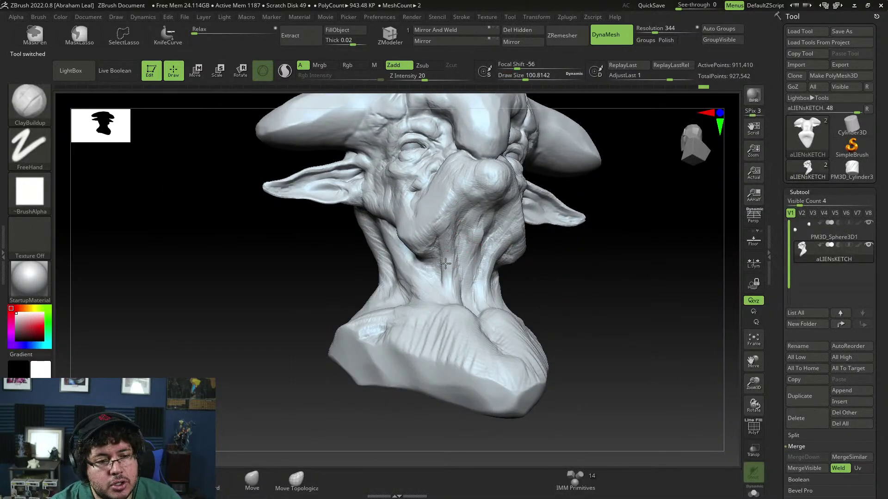
mouse_move(458, 285)
left_mouse_down()
mouse_move(448, 251)
mouse_move(441, 255)
left_mouse_up()
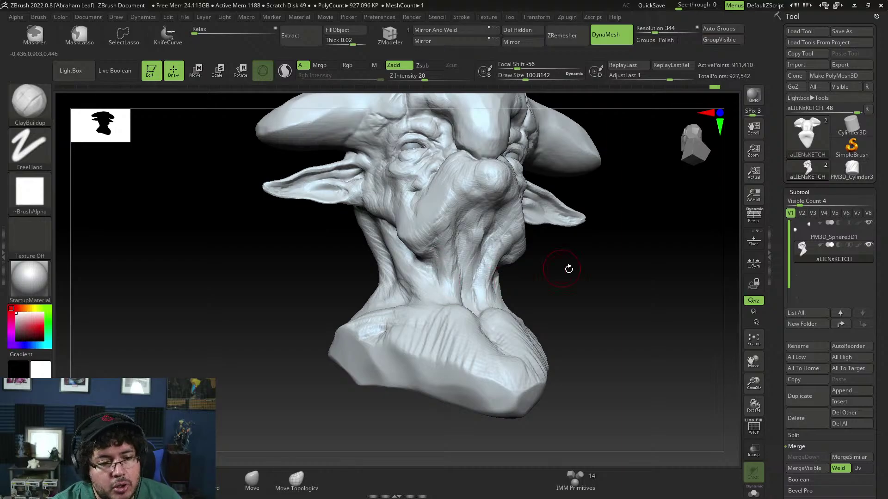
left_click_drag(567, 267, 539, 266)
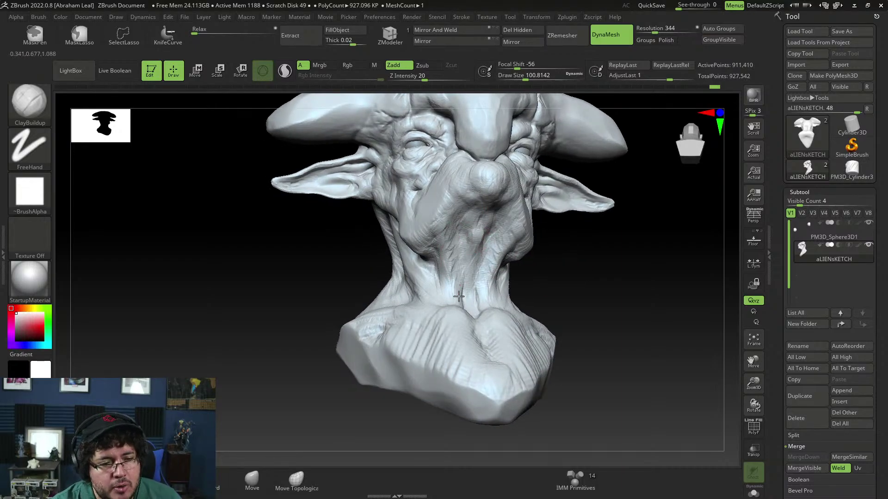
left_click_drag(459, 296, 463, 305)
left_click_drag(551, 283, 527, 287)
left_click_drag(456, 254, 453, 243)
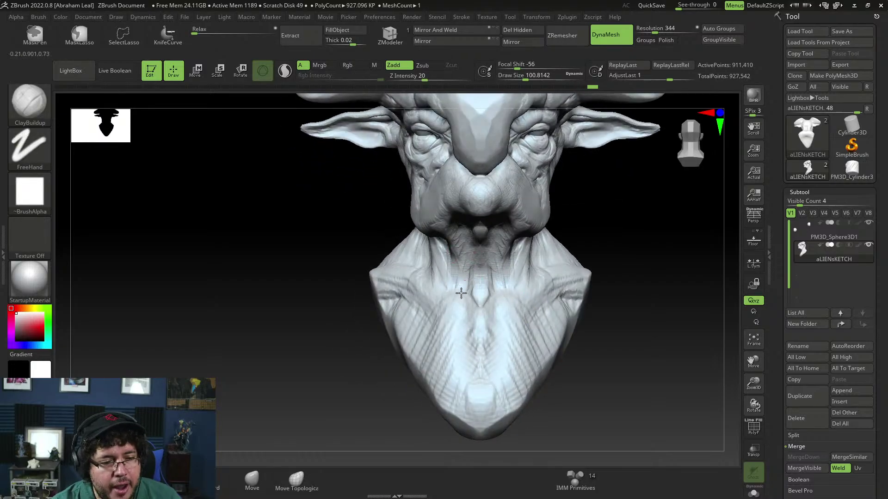
Sculpt the collarbones from the pit of the neck out to the shoulders with ClayBuildup
mouse_move(470, 303)
left_mouse_down()
mouse_move(449, 295)
mouse_move(468, 305)
left_mouse_up()
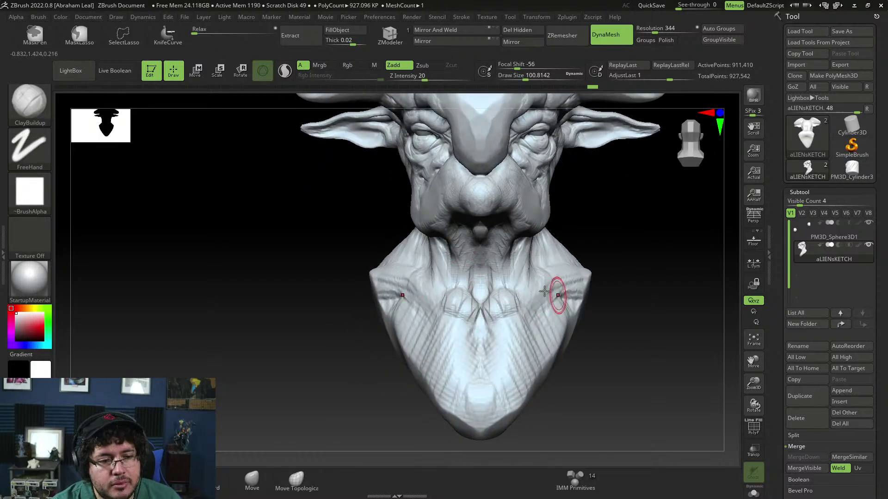
left_click_drag(533, 298, 538, 303)
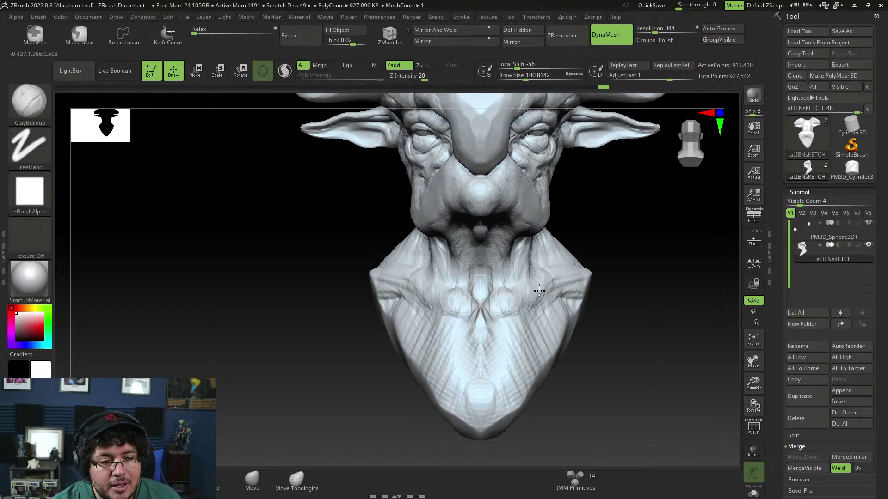
right_click_drag(559, 282, 559, 297)
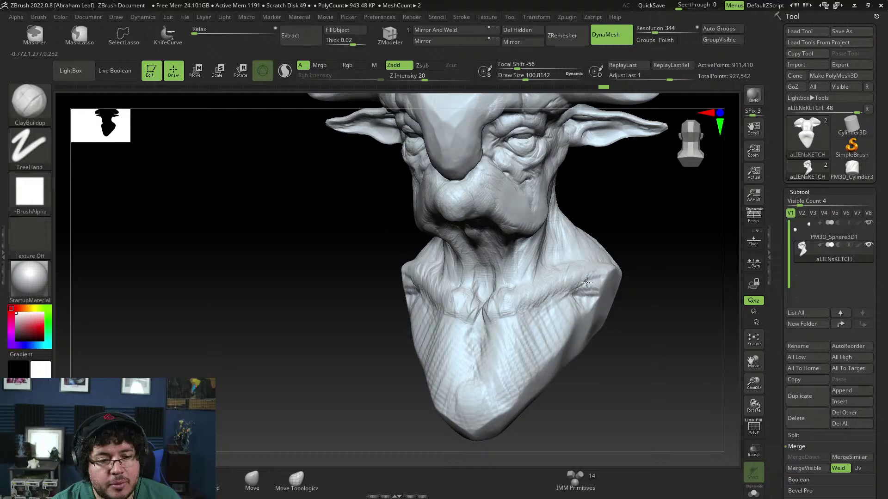
mouse_move(615, 236)
left_mouse_down()
mouse_move(612, 252)
mouse_move(589, 259)
left_mouse_up()
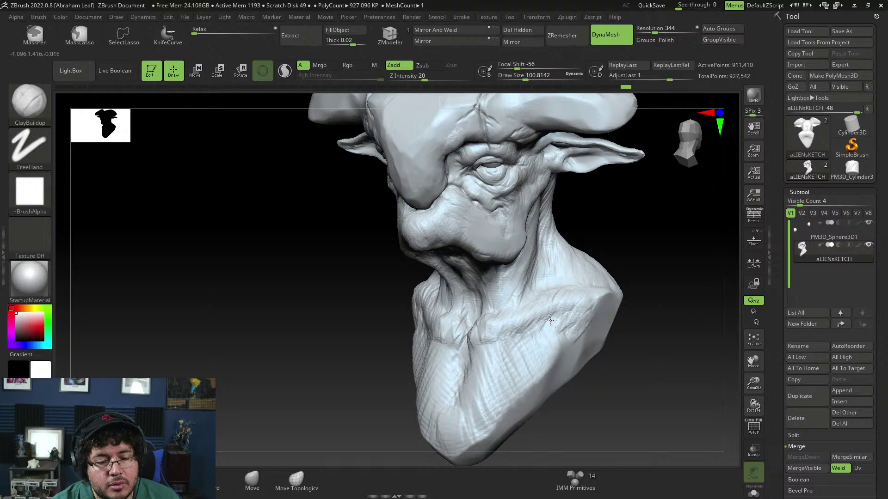
Build up the cheek between the eye folds and the jowl with ClayBuildup, reducing the draw size to about 65
left_click_drag(644, 238, 666, 254)
left_click_drag(629, 281, 614, 230)
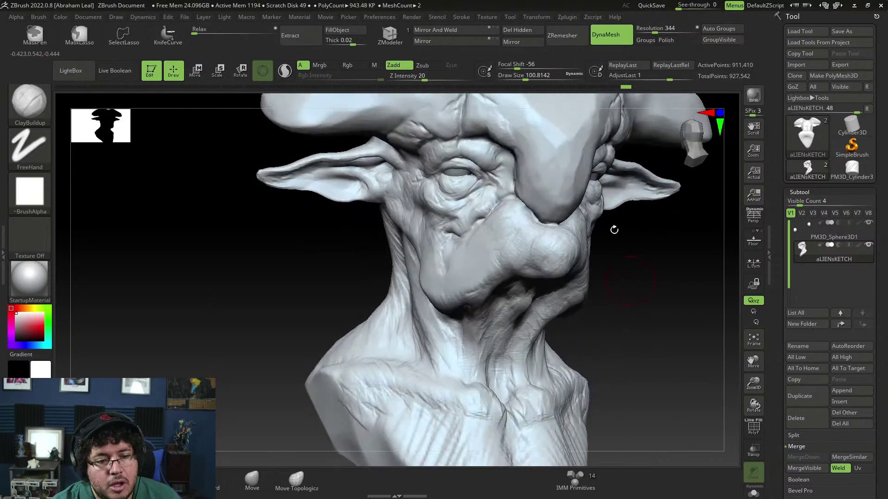
mouse_move(627, 285)
left_mouse_down()
mouse_move(595, 286)
mouse_move(637, 234)
mouse_move(640, 309)
mouse_move(619, 287)
left_mouse_up()
left_click_drag(658, 308, 686, 336, "alt")
left_click_drag(557, 291, 546, 339)
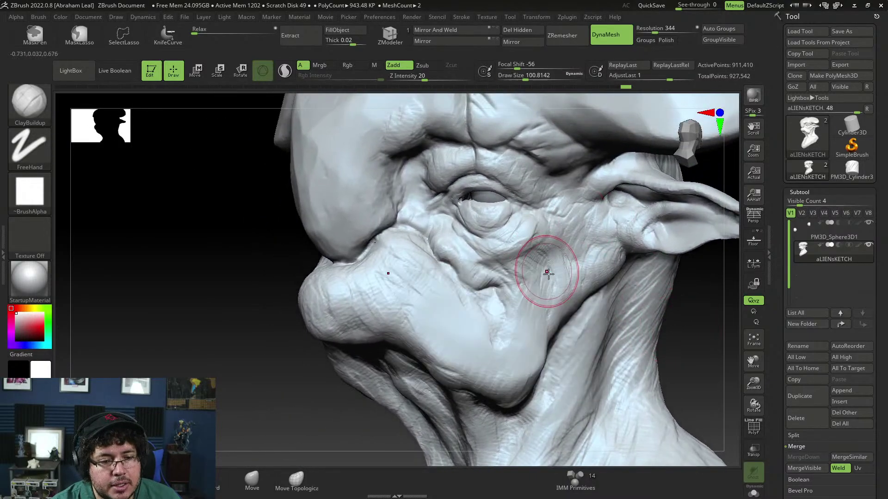
left_click_drag(549, 274, 563, 295)
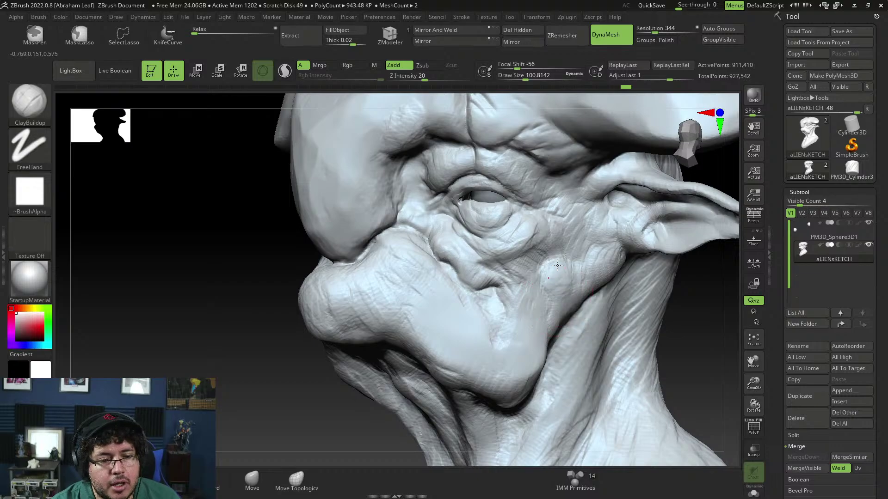
left_click_drag(571, 304, 556, 320)
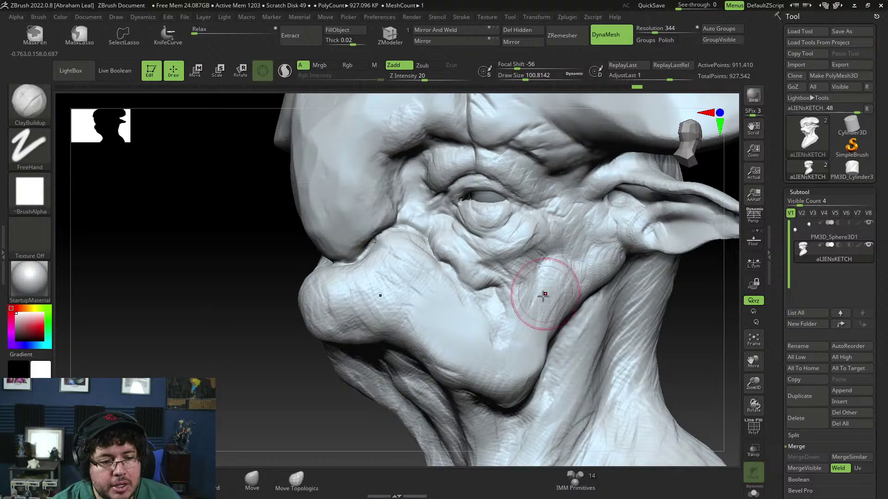
key("space")
left_click_drag(543, 296, 538, 296)
left_click_drag(553, 272, 558, 303)
Reshape the horn-like side lobes of the head with the Move brush at a draw size of about 344
mouse_move(683, 329)
left_mouse_down()
mouse_move(656, 307)
mouse_move(666, 323)
mouse_move(670, 264)
mouse_move(662, 329)
mouse_move(646, 310)
mouse_move(668, 323)
mouse_move(660, 373)
mouse_move(680, 315)
left_mouse_up()
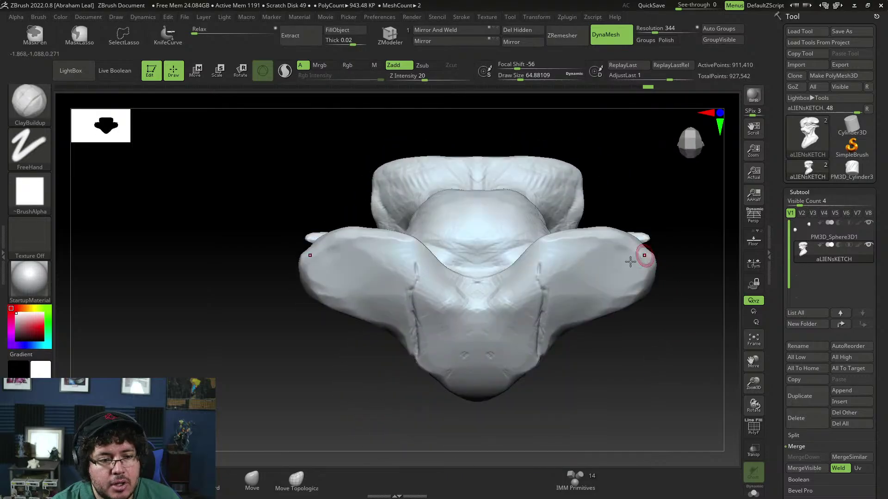
key("b")
key("m")
key("v")
key("space")
mouse_move(600, 264)
left_mouse_down()
mouse_move(624, 262)
mouse_move(631, 229)
mouse_move(596, 273)
mouse_move(587, 264)
mouse_move(590, 272)
left_mouse_up()
mouse_move(661, 319)
left_mouse_down()
mouse_move(612, 279)
mouse_move(604, 235)
mouse_move(565, 241)
mouse_move(615, 221)
mouse_move(604, 234)
left_mouse_up()
mouse_move(595, 235)
right_mouse_down()
mouse_move(590, 226)
mouse_move(619, 201)
right_mouse_up()
mouse_move(612, 261)
left_mouse_down()
mouse_move(611, 253)
mouse_move(639, 255)
left_mouse_up()
left_click_drag(650, 322, 659, 327)
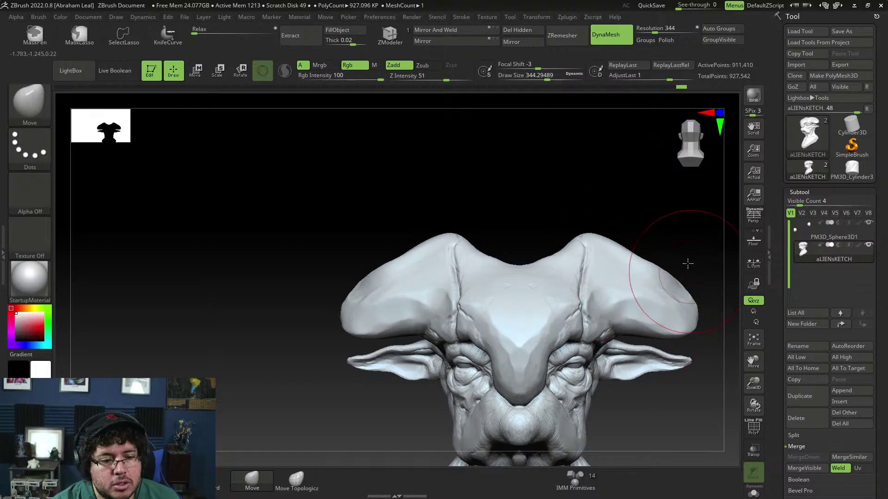
Shape the outer ends of the horn-like side lobes with the Move brush at a draw size of about 182
mouse_move(687, 262)
right_mouse_down()
mouse_move(676, 251)
mouse_move(673, 291)
right_mouse_up()
key("space")
mouse_move(675, 280)
left_mouse_down()
mouse_move(671, 306)
mouse_move(667, 286)
left_mouse_up()
right_click_drag(686, 260, 677, 267)
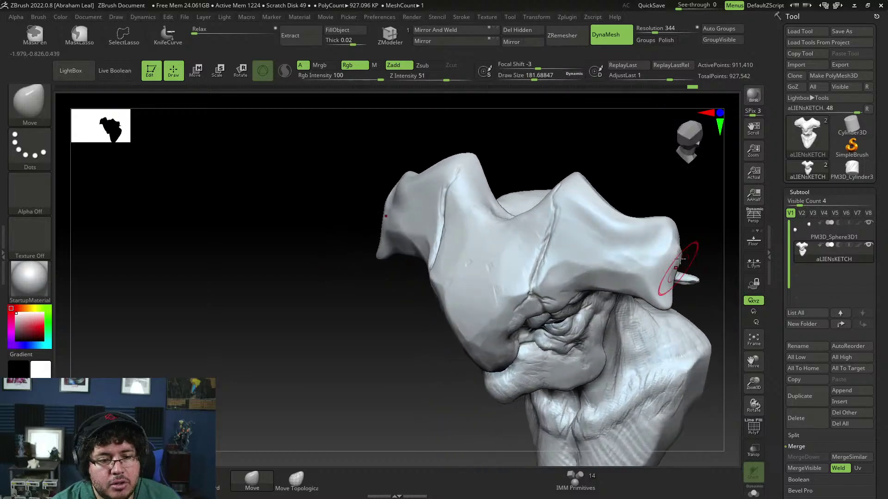
mouse_move(678, 264)
left_mouse_down()
mouse_move(684, 253)
mouse_move(673, 246)
left_mouse_up()
right_click_drag(691, 245, 690, 246)
left_click_drag(681, 245, 672, 243)
mouse_move(677, 247)
right_mouse_down()
mouse_move(698, 206)
mouse_move(674, 244)
right_mouse_up()
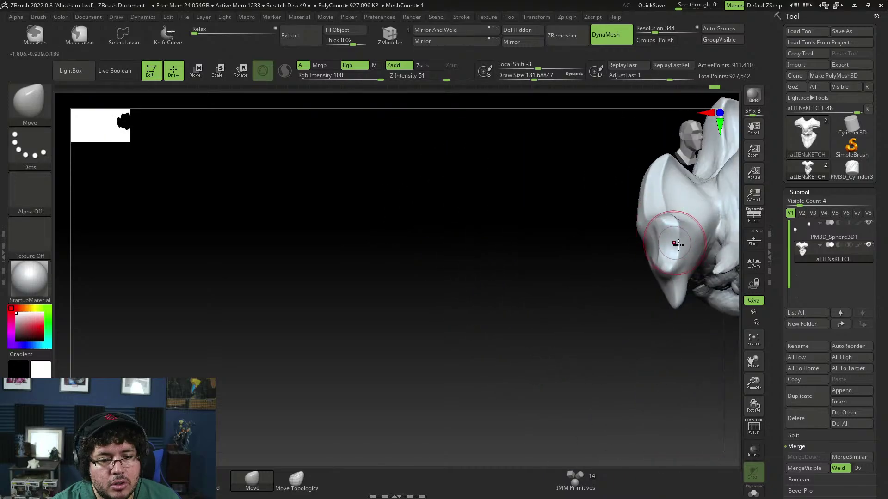
left_click_drag(673, 246, 665, 264)
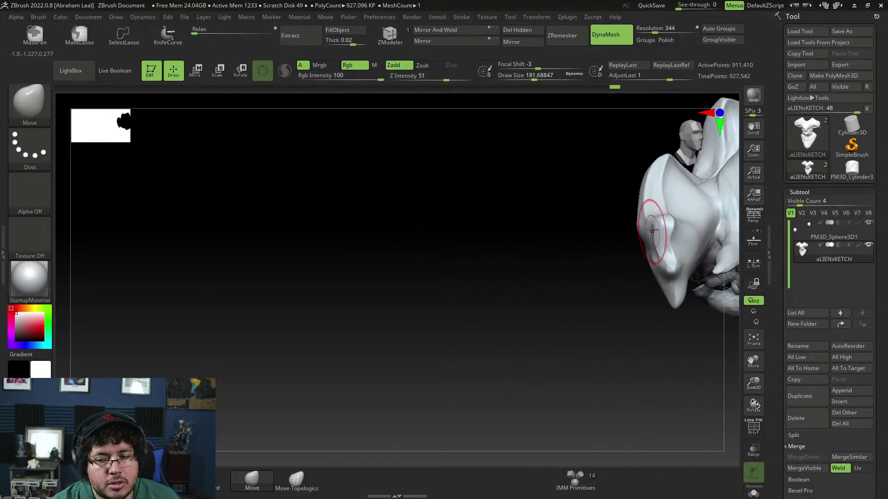
Flatten the outer ends of the side lobes into planes with TrimDynamic at a draw size of about 262, reduced to about 212
right_click_drag(651, 230, 632, 254)
mouse_move(598, 327)
right_mouse_down()
mouse_move(578, 274)
mouse_move(600, 194)
mouse_move(658, 182)
mouse_move(654, 282)
right_mouse_up()
key("b")
key("t")
key("d")
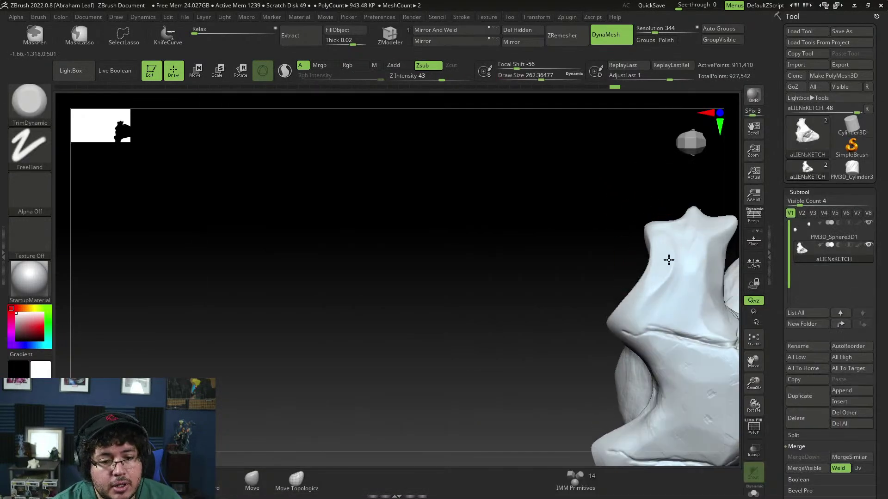
left_click_drag(685, 257, 688, 208)
right_click_drag(690, 194, 686, 245)
mouse_move(682, 259)
left_mouse_down()
mouse_move(696, 206)
mouse_move(705, 207)
left_mouse_up()
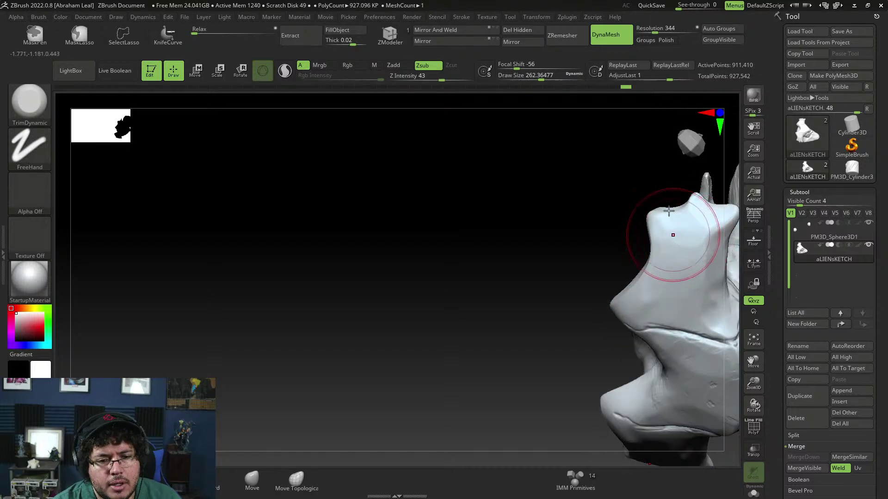
right_click_drag(673, 234, 686, 206)
key("space")
left_click_drag(687, 206, 686, 209)
mouse_move(686, 209)
right_mouse_down()
mouse_move(689, 259)
mouse_move(671, 287)
mouse_move(707, 310)
mouse_move(690, 298)
right_mouse_up()
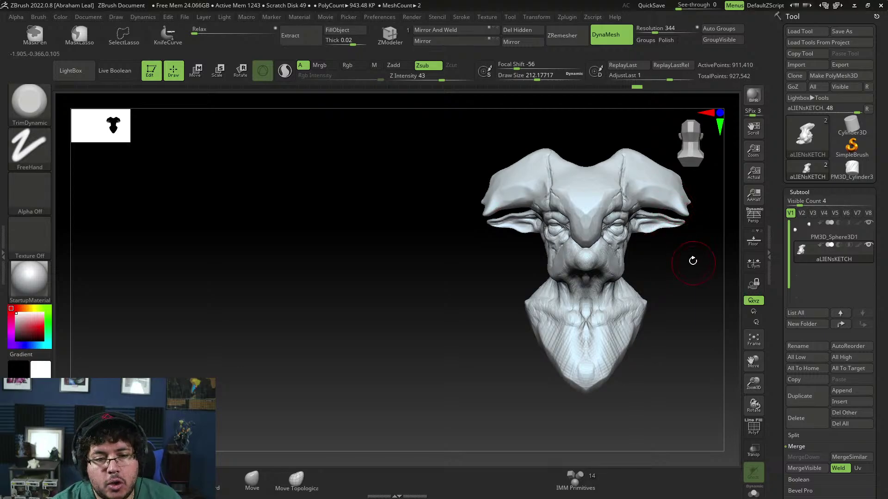
right_click_drag(693, 260, 663, 277, "alt")
right_click_drag(663, 277, 668, 291, "ctrl")
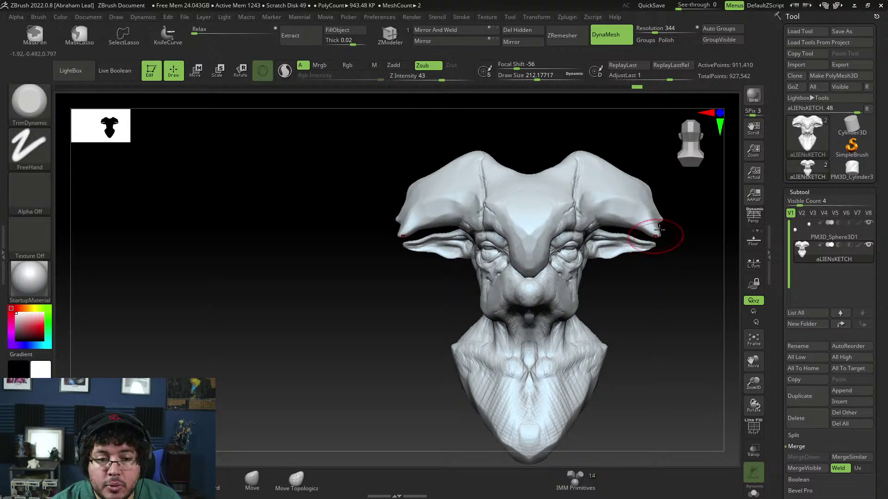
Pull the tips of the side lobes outward with Move Topological at a draw size of about 602
key("b")
key("m")
key("v")
key("space")
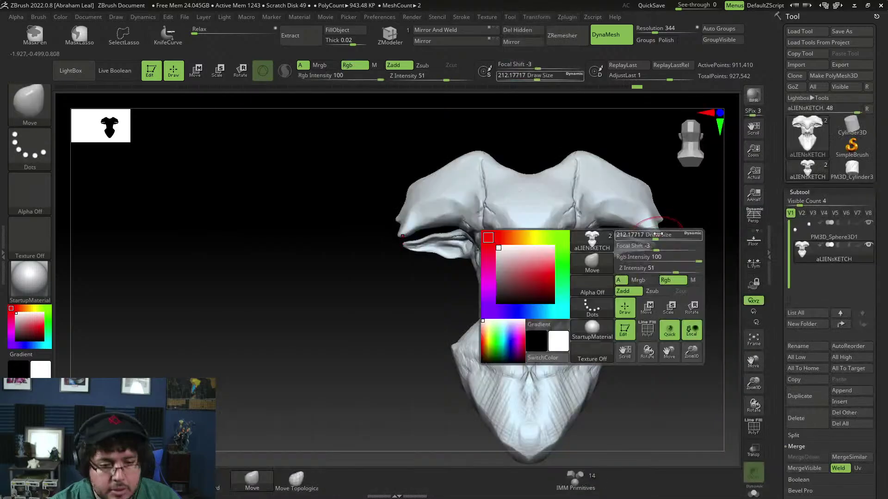
mouse_move(654, 238)
left_mouse_down()
mouse_move(673, 237)
mouse_move(615, 256)
mouse_move(658, 253)
left_mouse_up()
key("space")
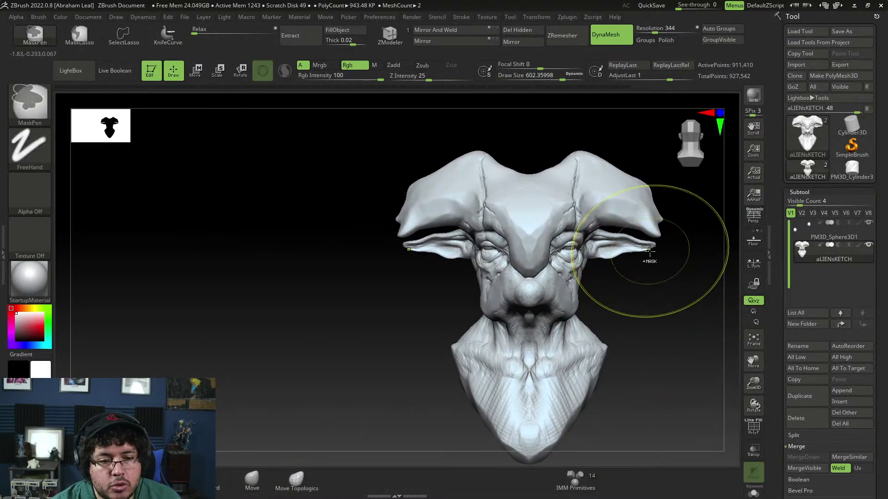
key("b")
key("m")
key("t")
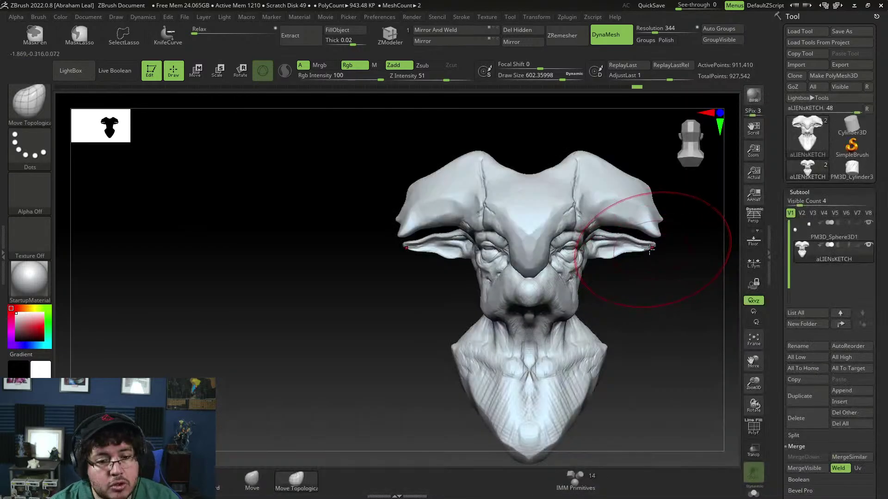
mouse_move(652, 250)
left_mouse_down()
mouse_move(621, 250)
mouse_move(692, 230)
mouse_move(649, 221)
mouse_move(689, 209)
left_mouse_up()
left_click_drag(699, 204, 684, 203)
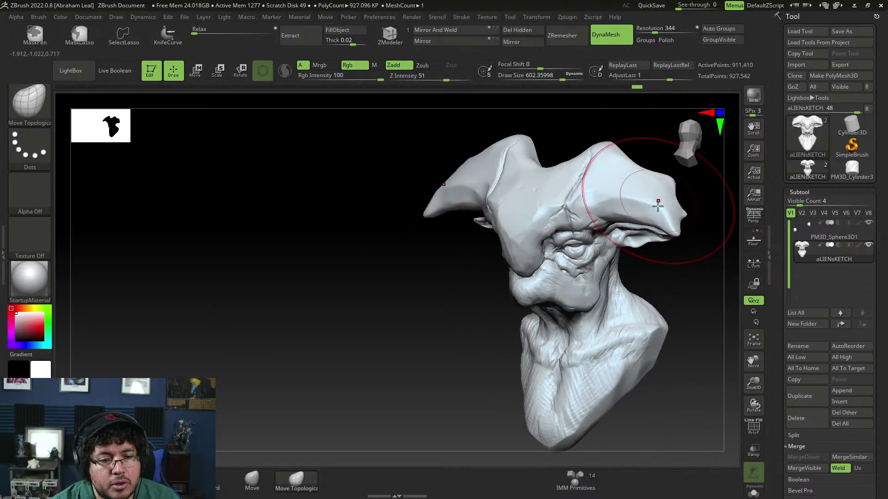
Curve the lobes into downward-pointing horns with Move Topological, reducing the draw size to about 500 and 408
mouse_move(689, 243)
left_mouse_down()
mouse_move(682, 289)
mouse_move(689, 241)
left_mouse_up()
key("space")
left_click_drag(642, 217, 632, 218)
left_click_drag(689, 258, 630, 333)
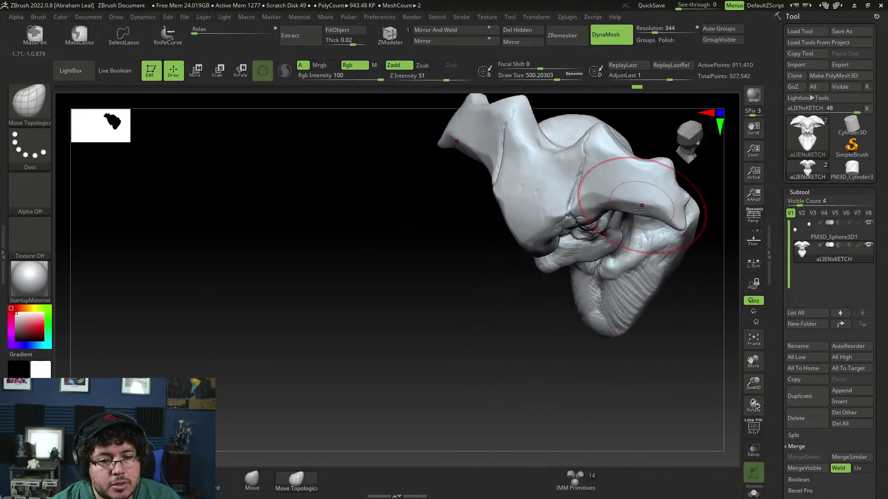
key("space")
mouse_move(636, 204)
left_mouse_down()
mouse_move(629, 192)
mouse_move(648, 209)
left_mouse_up()
key("space")
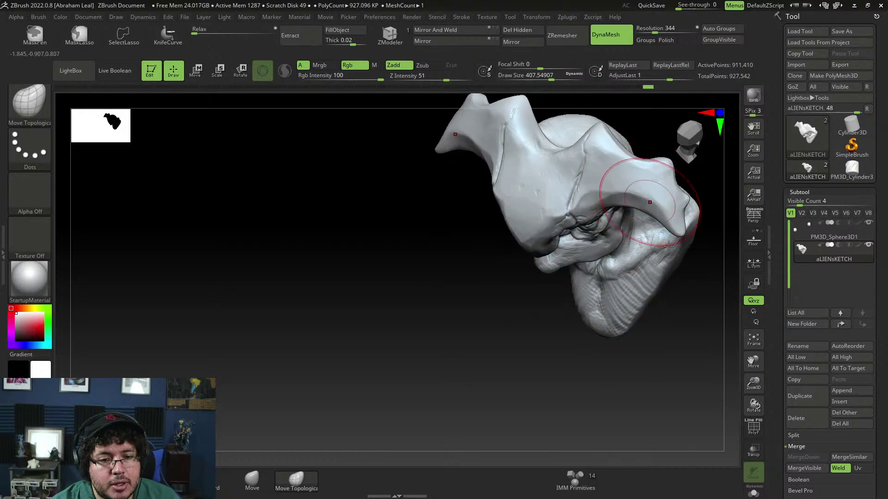
mouse_move(666, 303)
left_mouse_down()
mouse_move(705, 245)
mouse_move(706, 291)
left_mouse_up()
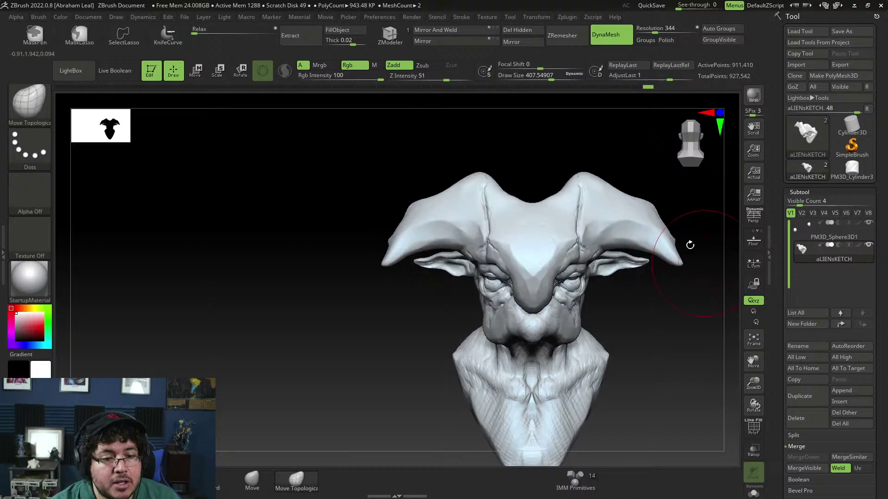
Trim the front and upper surfaces of the horns into cleaner planes with TrimDynamic at a draw size of about 274, reduced to about 239
key("b")
key("t")
key("d")
key("space")
left_click_drag(653, 209, 665, 192)
key("space")
left_click_drag(663, 192, 661, 180)
key("space")
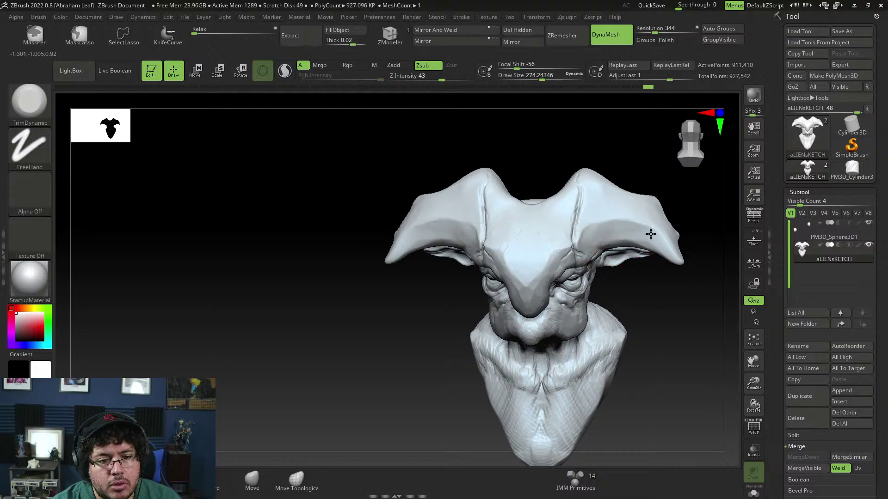
left_click_drag(650, 234, 657, 237)
mouse_move(688, 199)
left_mouse_down()
mouse_move(684, 220)
mouse_move(634, 225)
left_mouse_up()
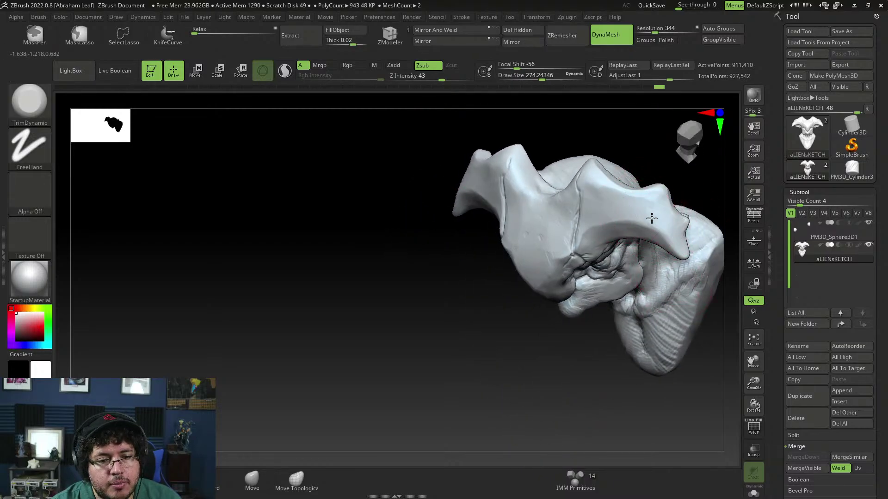
left_click_drag(673, 253, 681, 190)
mouse_move(562, 352)
left_mouse_down("alt")
mouse_move(558, 328)
mouse_move(574, 324)
mouse_move(591, 289)
left_mouse_up("alt")
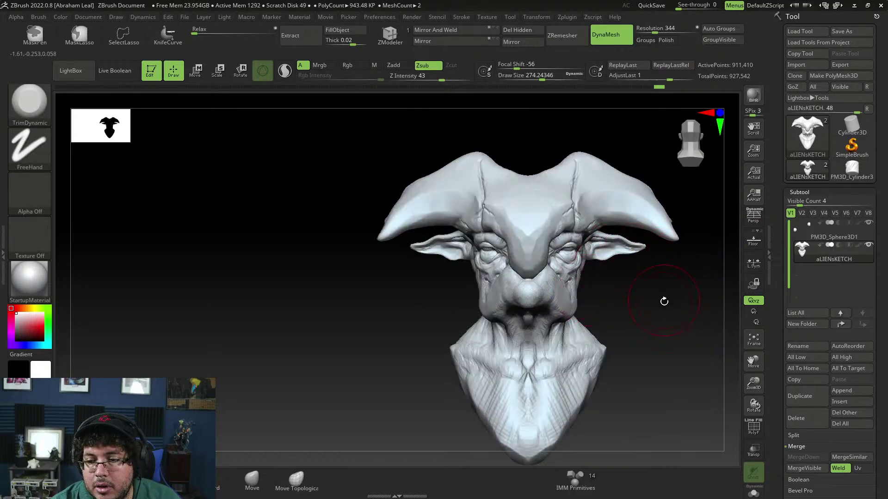
mouse_move(664, 279)
left_mouse_down()
mouse_move(667, 316)
mouse_move(642, 315)
left_mouse_up()
mouse_move(578, 263)
left_mouse_down()
mouse_move(557, 266)
mouse_move(576, 302)
left_mouse_up()
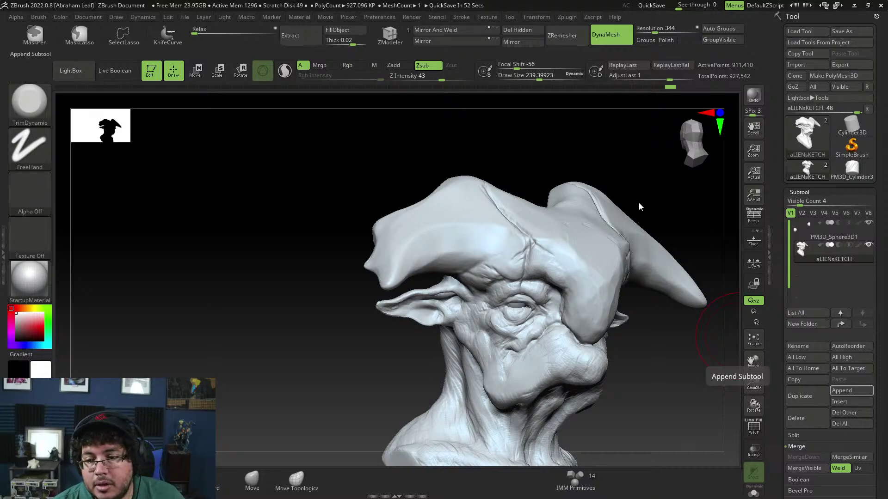
Build up the skin between the outer brow and the base of the horn with ClayBuildup at a draw size of about 94
left_click_drag(705, 204, 676, 237)
left_click_drag(694, 331, 650, 329)
key("b")
key("c")
key("b")
key("space")
left_click_drag(663, 236, 655, 235)
left_click_drag(464, 373, 486, 380)
key("space")
mouse_move(605, 155)
left_mouse_down()
mouse_move(572, 156)
mouse_move(624, 154)
mouse_move(586, 170)
left_mouse_up()
key("space")
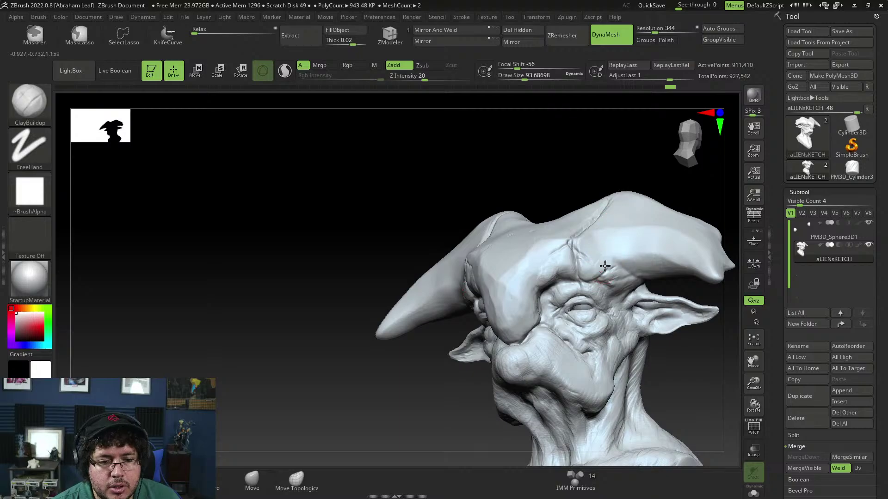
left_click_drag(635, 295, 658, 310)
left_click_drag(689, 370, 666, 335)
left_click_drag(642, 313, 631, 281)
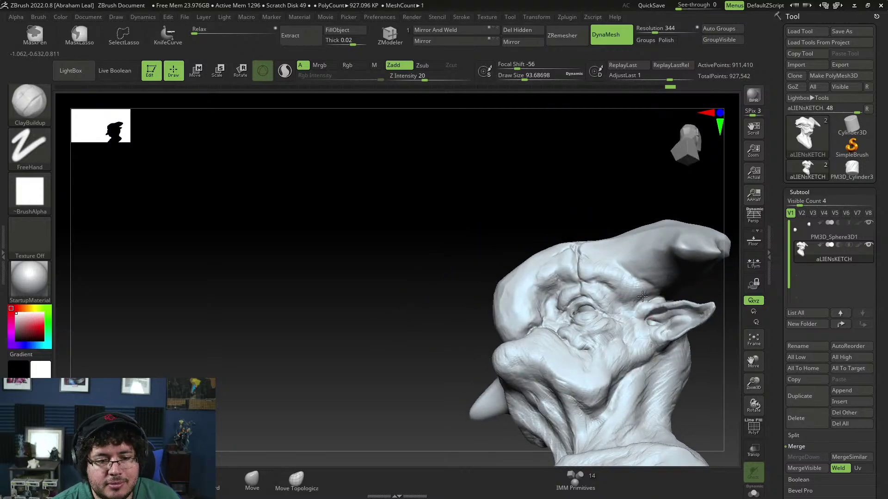
Smooth the transition from brow to horn with TrimDynamic, raising the draw size to about 128
right_click_drag(623, 266, 627, 260)
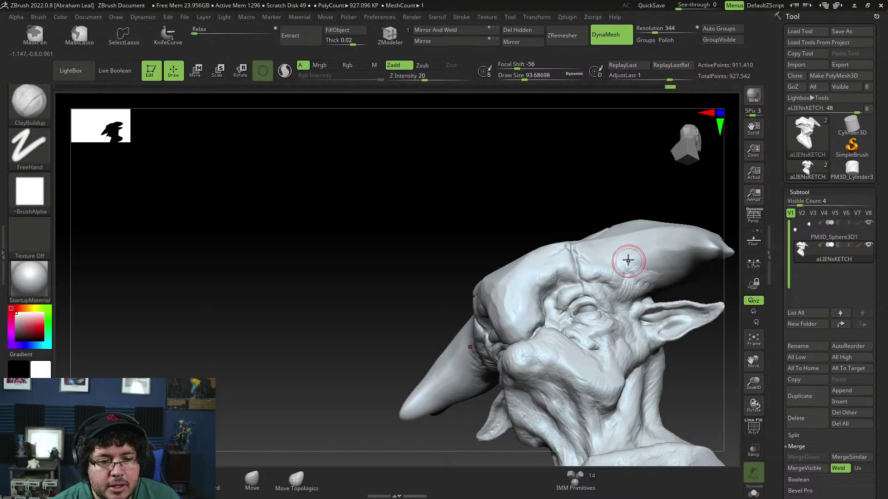
key("b")
key("t")
key("d")
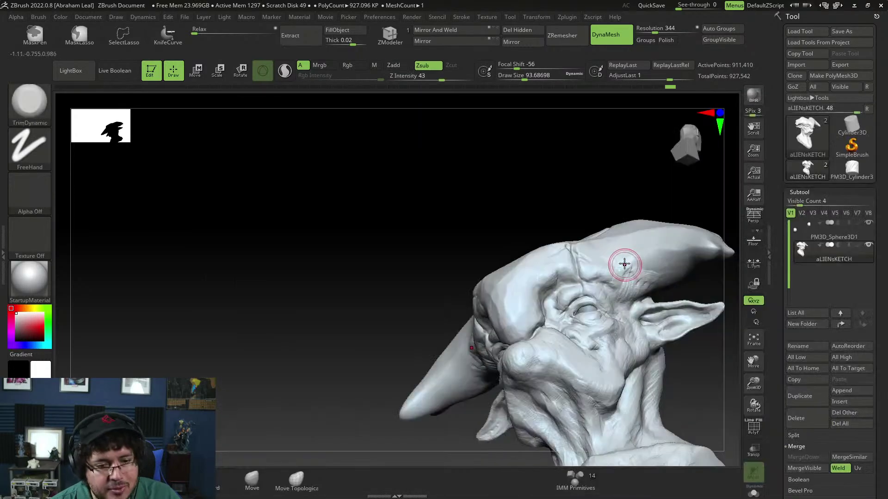
mouse_move(606, 278)
left_mouse_down()
mouse_move(596, 272)
mouse_move(625, 297)
left_mouse_up()
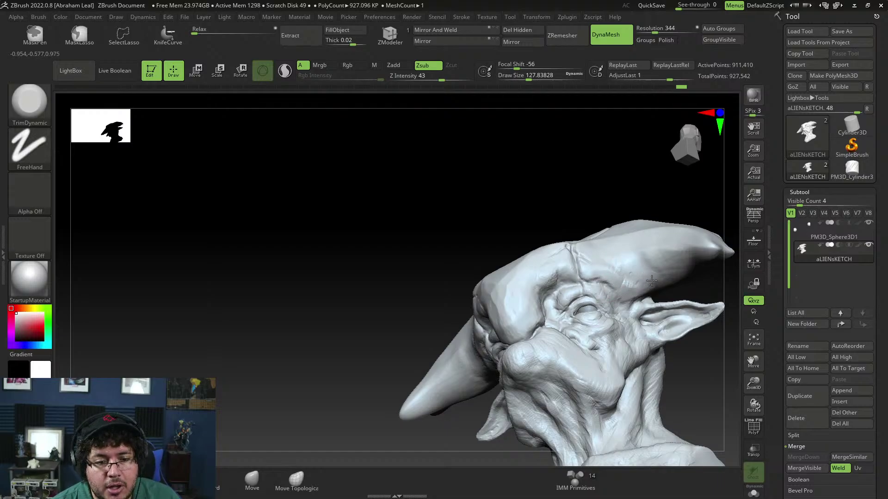
right_click_drag(642, 258, 666, 238)
left_click_drag(629, 262, 609, 265)
left_click_drag(667, 183, 650, 175, "alt")
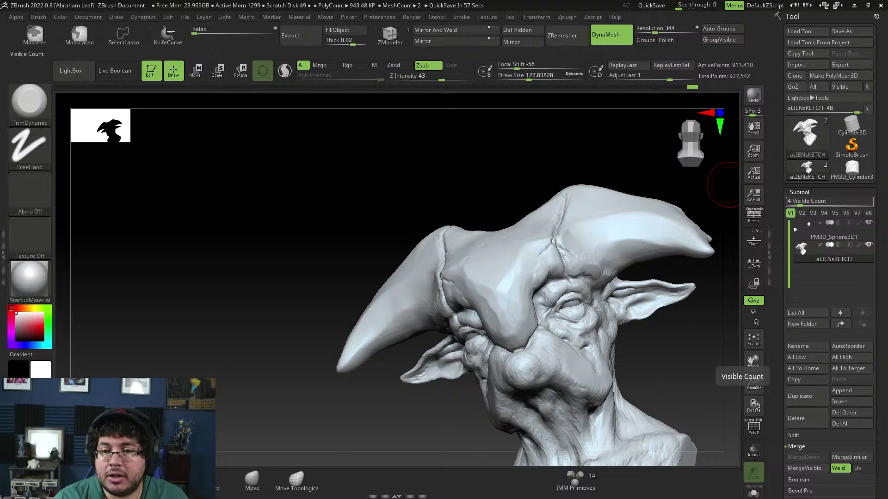
Trim the tips and outer edges of the horns from the side with TrimDynamic at a draw size of about 128
mouse_move(648, 167)
left_mouse_down()
mouse_move(591, 182)
mouse_move(606, 223)
left_mouse_up()
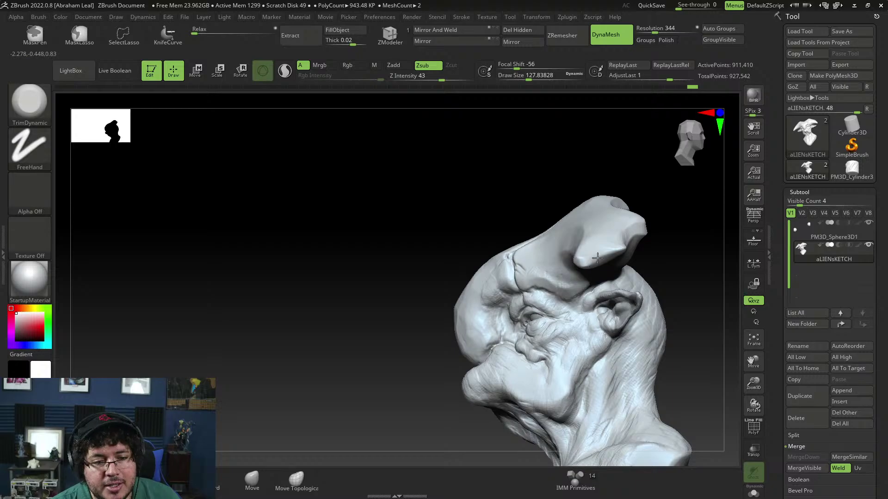
left_click_drag(662, 196, 621, 214)
left_click_drag(572, 256, 566, 261)
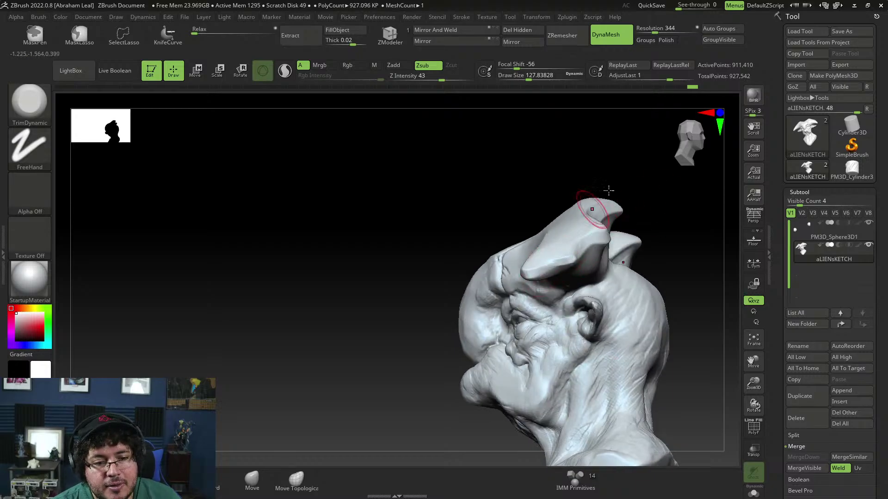
left_click_drag(610, 192, 574, 206)
mouse_move(571, 252)
left_mouse_down()
mouse_move(582, 251)
mouse_move(550, 265)
mouse_move(578, 253)
left_mouse_up()
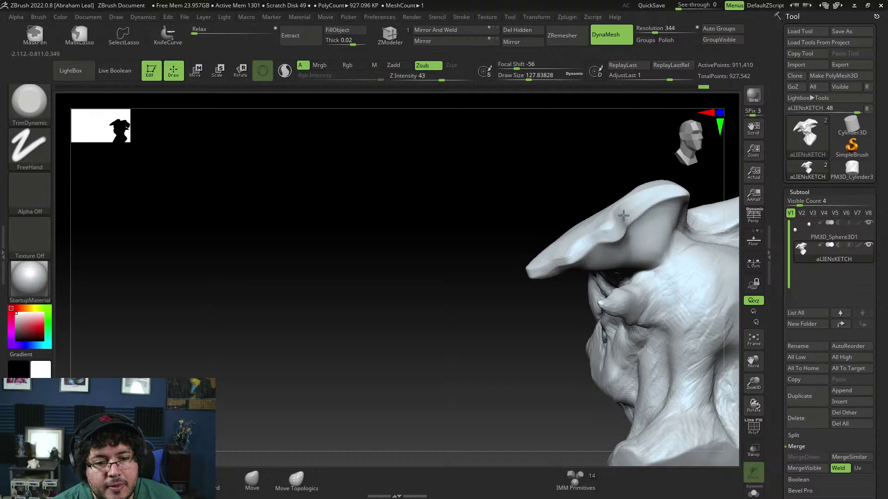
mouse_move(574, 199)
left_mouse_down()
mouse_move(608, 192)
mouse_move(648, 216)
mouse_move(647, 207)
left_mouse_up()
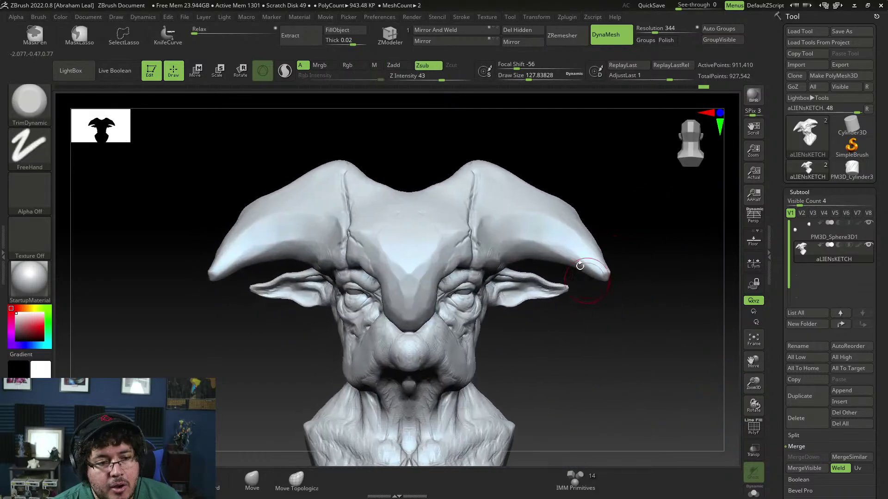
left_click_drag(555, 352, 577, 323, "alt")
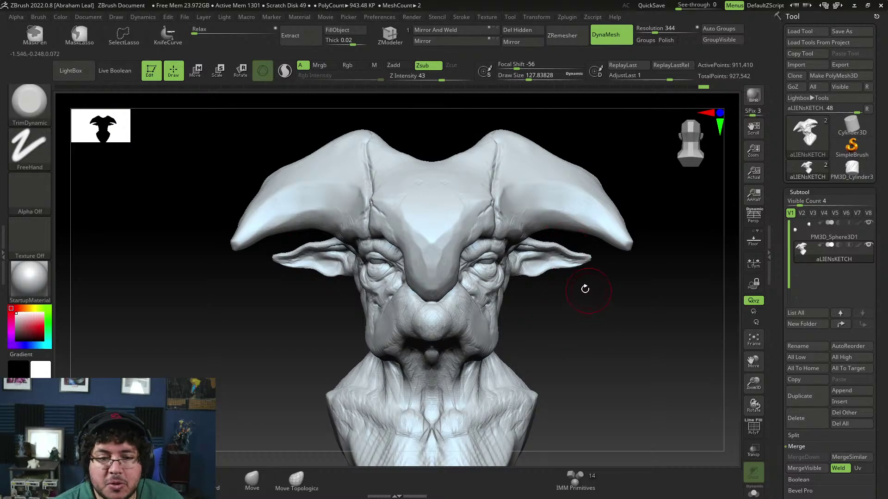
Trim the base of the horn beside the brow and its underside with TrimDynamic at a draw size of about 128
mouse_move(585, 289)
left_mouse_down()
mouse_move(573, 311)
mouse_move(587, 313)
mouse_move(527, 214)
mouse_move(512, 219)
mouse_move(520, 235)
mouse_move(498, 216)
left_mouse_up()
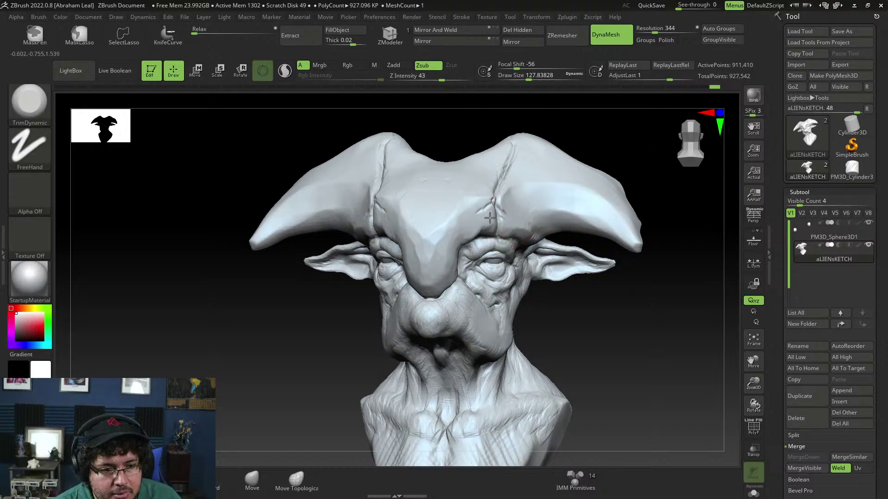
mouse_move(492, 221)
left_mouse_down()
mouse_move(490, 233)
mouse_move(521, 231)
left_mouse_up()
left_click_drag(576, 308, 532, 278)
left_click_drag(553, 248, 544, 233)
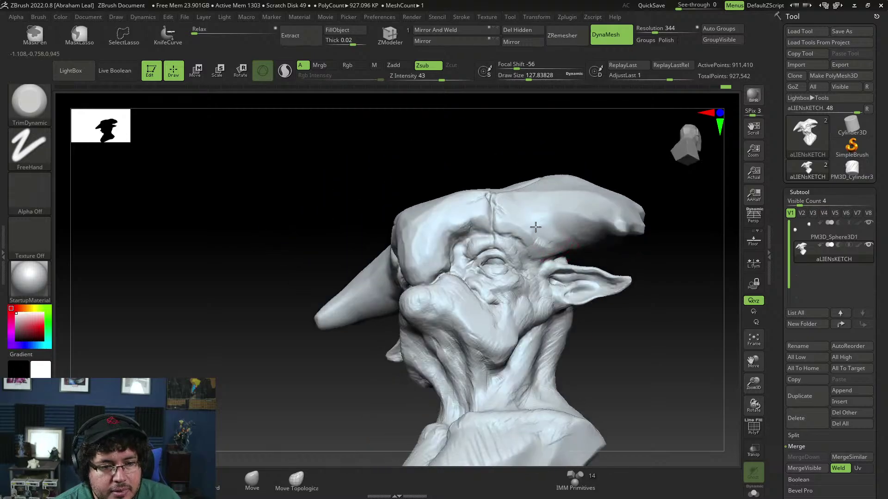
left_click_drag(593, 256, 557, 222)
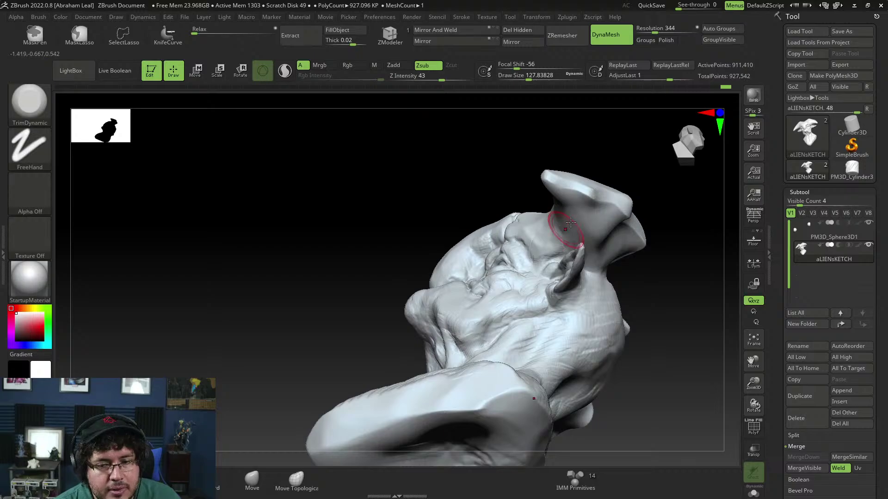
left_click_drag(649, 168, 636, 154)
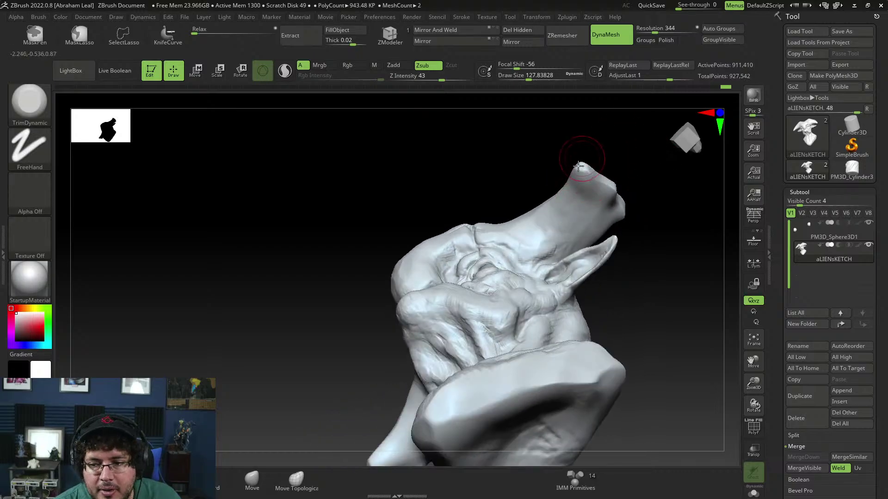
left_click_drag(545, 177, 542, 203)
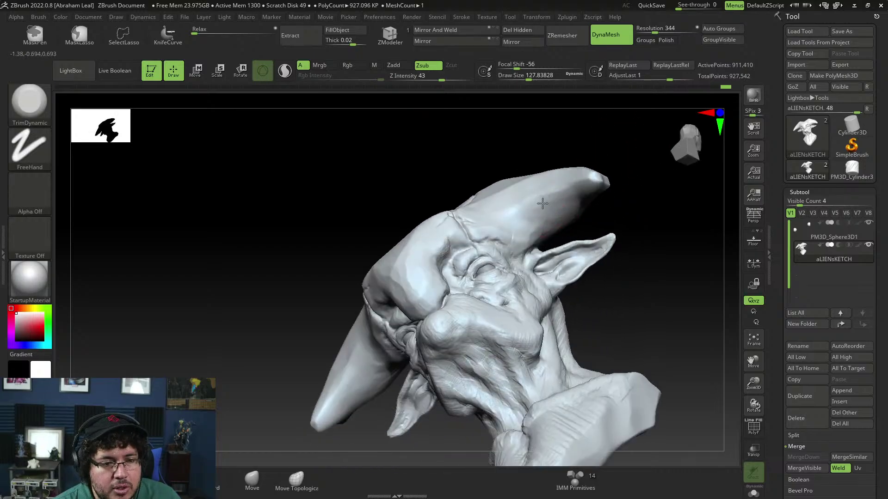
Plane the front face and lower edge of the horn toward the tip with TrimDynamic at a draw size of about 128
right_click_drag(561, 197, 555, 204)
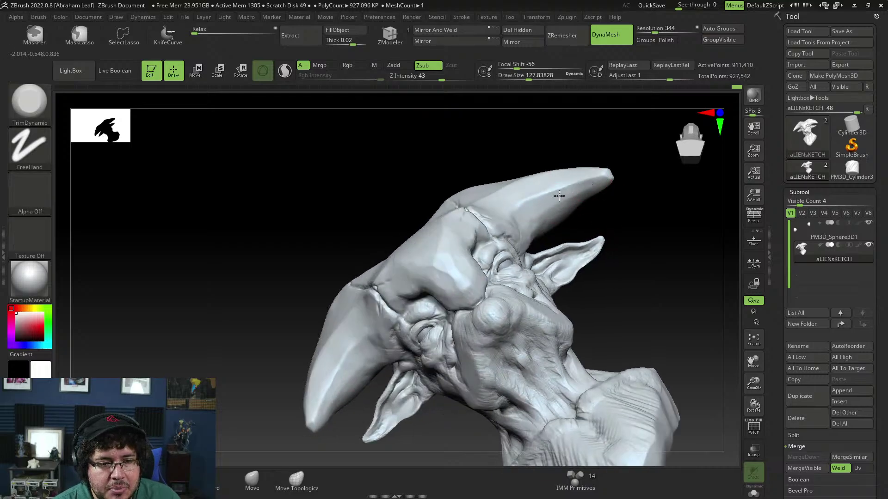
left_click_drag(559, 196, 575, 186)
left_click_drag(628, 192, 615, 223)
left_click_drag(517, 212, 512, 218)
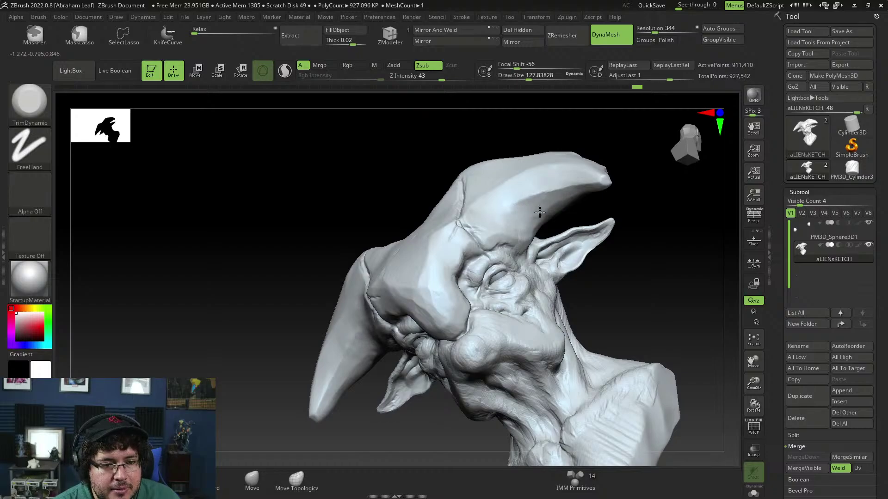
mouse_move(615, 192)
left_mouse_down()
mouse_move(590, 179)
mouse_move(570, 203)
left_mouse_up()
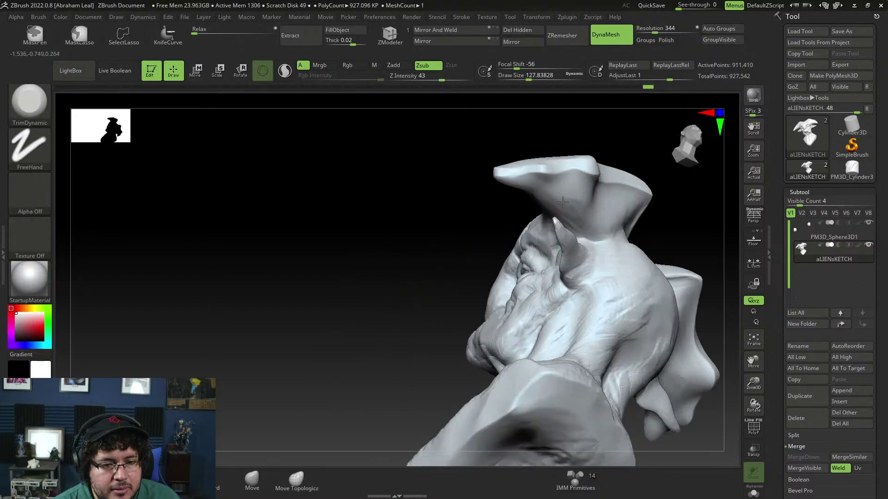
mouse_move(617, 155)
left_mouse_down()
mouse_move(608, 158)
mouse_move(610, 150)
left_mouse_up()
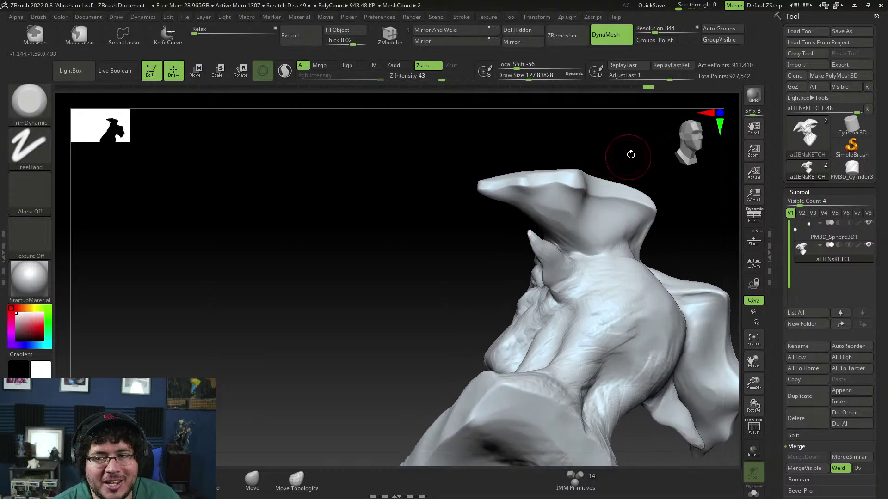
Flatten the horn's outer edge near the tip with TrimDynamic, raising the draw size to about 172
left_click_drag(620, 175, 601, 170)
key("space")
left_click_drag(562, 204, 544, 203)
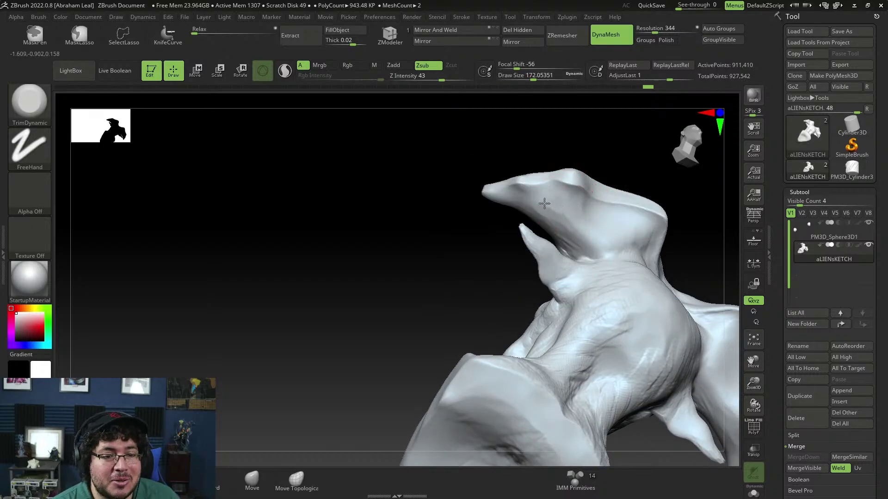
key("space")
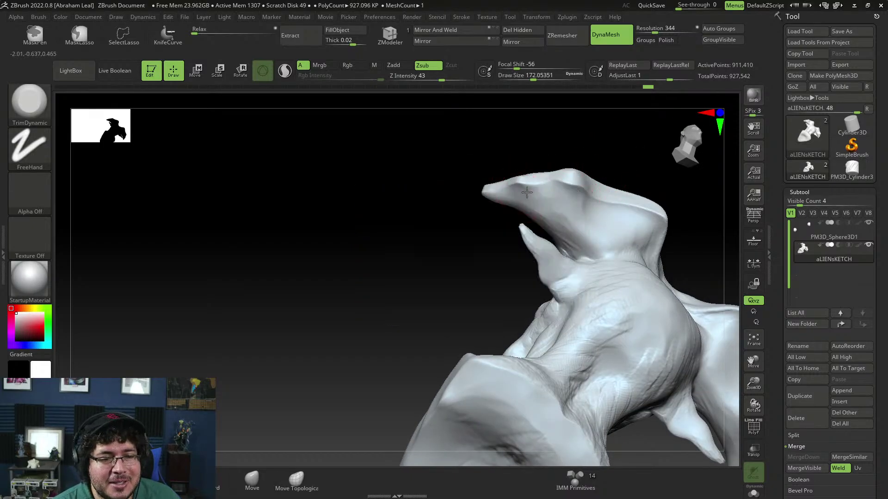
key("space")
left_click_drag(540, 198, 556, 191)
key("space")
left_click_drag(555, 192, 573, 200)
right_click_drag(587, 201, 573, 198)
Trim the back of the horn down toward the skull with TrimDynamic, bringing the draw size to about 132
key("space")
mouse_move(575, 186)
left_mouse_down()
mouse_move(586, 186)
mouse_move(570, 210)
mouse_move(592, 227)
left_mouse_up()
left_click_drag(627, 160, 604, 158, "alt")
mouse_move(584, 219)
left_mouse_down()
mouse_move(577, 235)
mouse_move(627, 240)
left_mouse_up()
right_click_drag(631, 224, 618, 221)
key("space")
mouse_move(645, 197)
left_mouse_down()
mouse_move(629, 213)
mouse_move(663, 288)
left_mouse_up()
right_click_drag(674, 245, 665, 218)
left_click_drag(664, 218, 661, 254)
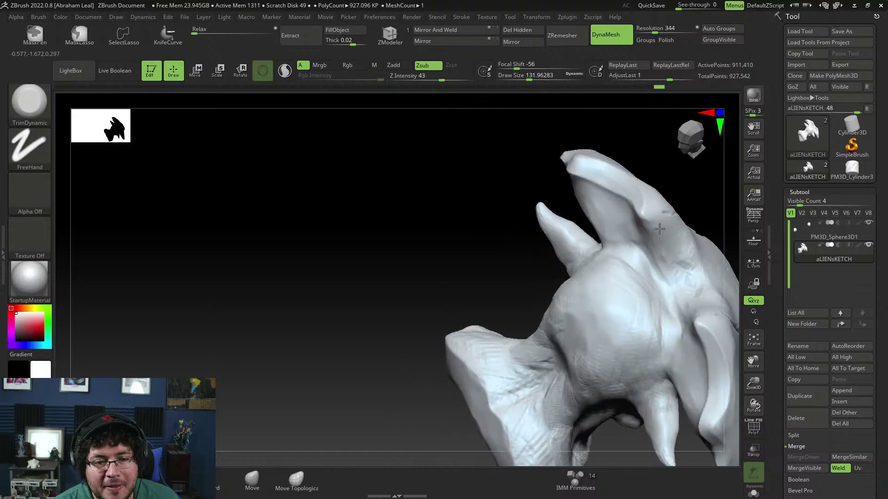
mouse_move(653, 219)
left_mouse_down()
mouse_move(642, 227)
mouse_move(649, 227)
left_mouse_up()
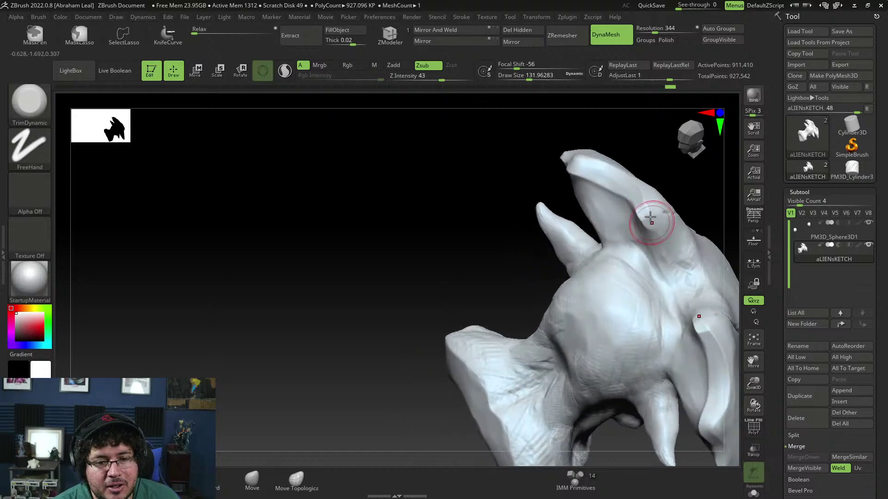
Flatten the rear corners of the horns from behind and above with TrimDynamic at a draw size of about 163
mouse_move(653, 217)
right_mouse_down()
mouse_move(679, 197)
mouse_move(642, 198)
right_mouse_up()
key("space")
left_click_drag(641, 197, 648, 206)
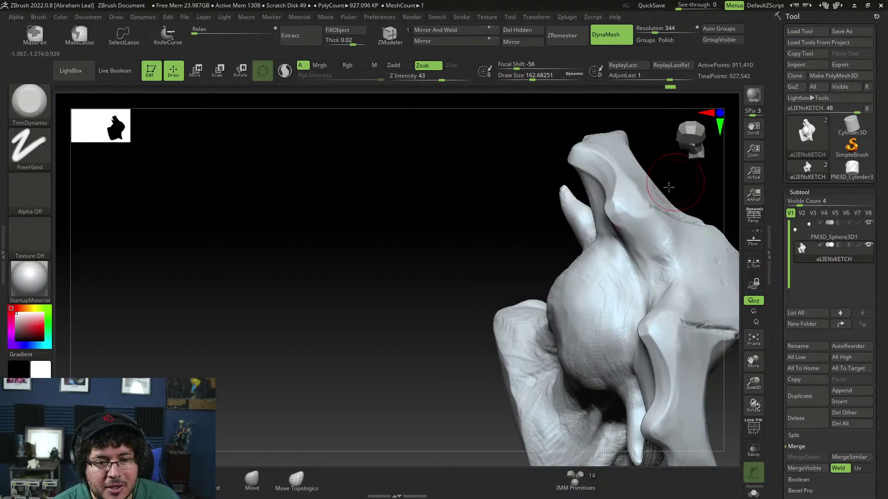
right_click_drag(668, 188, 644, 197)
left_click_drag(644, 198, 642, 192)
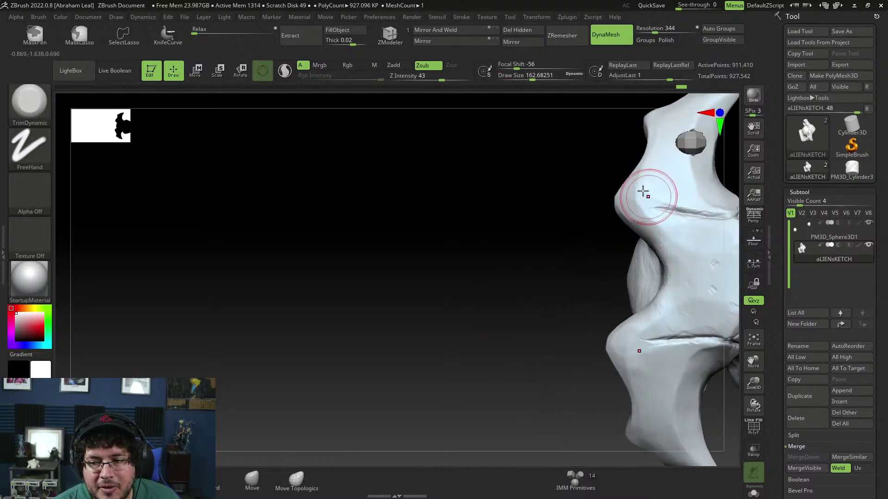
right_click_drag(584, 248, 622, 240)
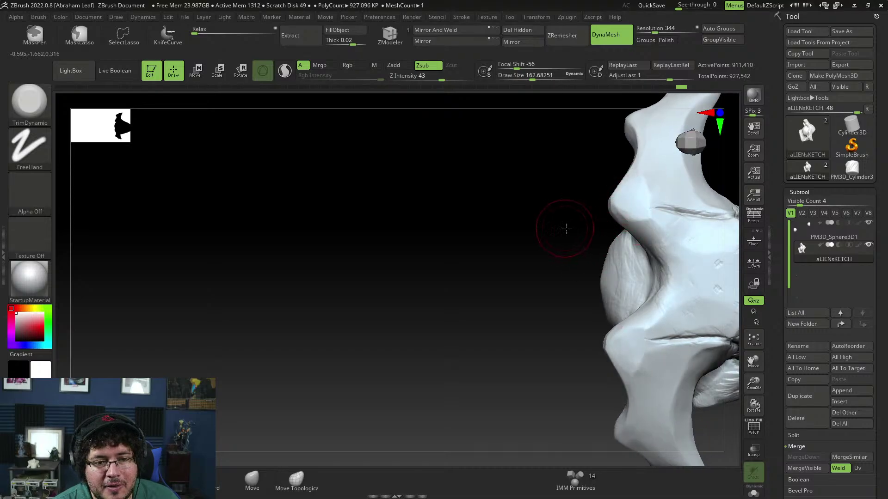
right_click_drag(567, 229, 657, 220)
right_click_drag(671, 164, 653, 212)
left_click_drag(617, 218, 606, 219)
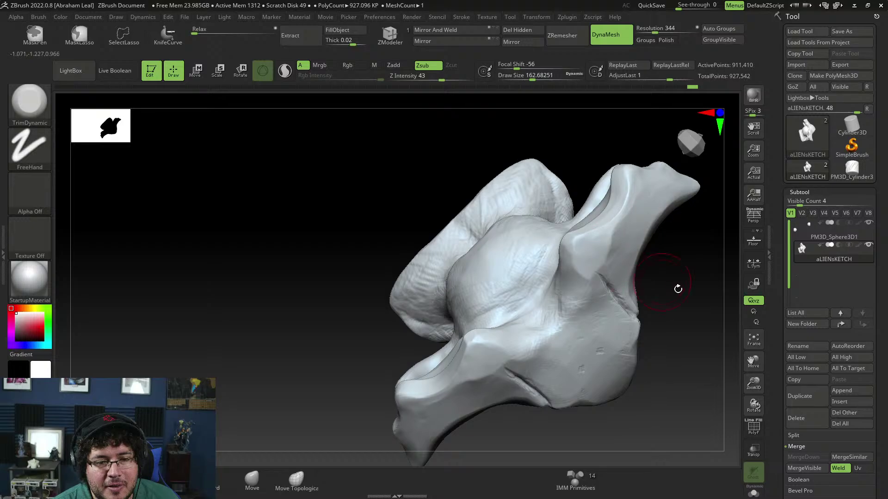
Plane the skin fold between the brow and the upper eyelid with TrimDynamic at a draw size of about 74
right_click_drag(678, 289, 673, 229, "ctrl")
right_click_drag(673, 229, 641, 340)
right_click_drag(641, 341, 667, 344, "alt")
right_click_drag(667, 344, 648, 313, "alt")
right_click_drag(648, 313, 665, 325)
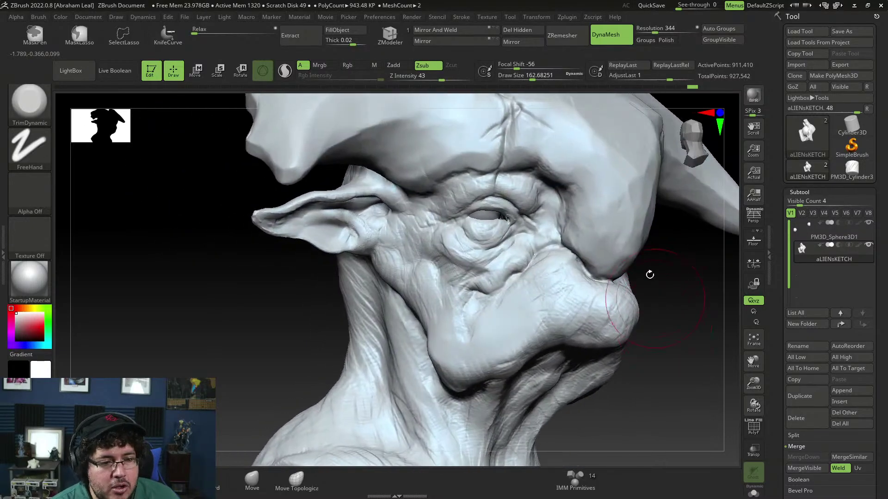
key("space")
left_click_drag(549, 221, 541, 219)
mouse_move(538, 185)
left_mouse_down()
mouse_move(533, 196)
mouse_move(512, 185)
left_mouse_up()
key("space")
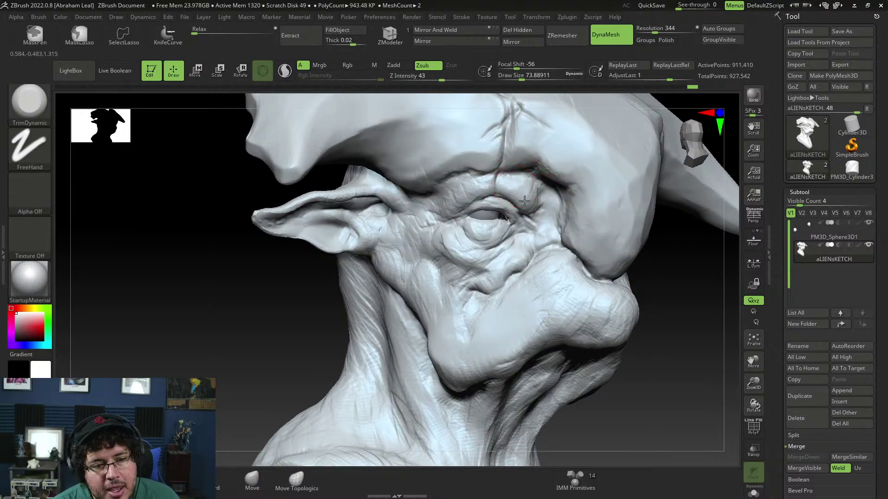
left_click_drag(528, 197, 500, 215)
Set up the Move brush at a draw size of about 124 and smooth the eye opening and upper eyelid
key("b")
key("m")
key("v")
key("space")
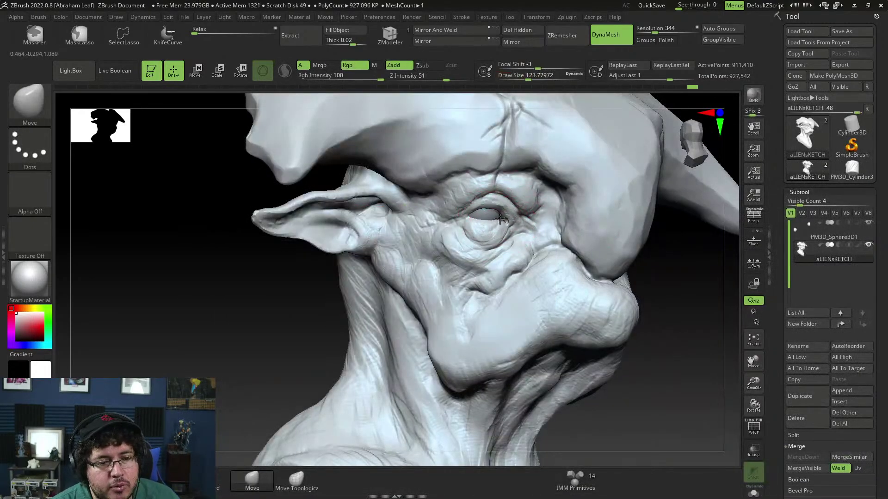
key("ctrl")
key("ctrl+z")
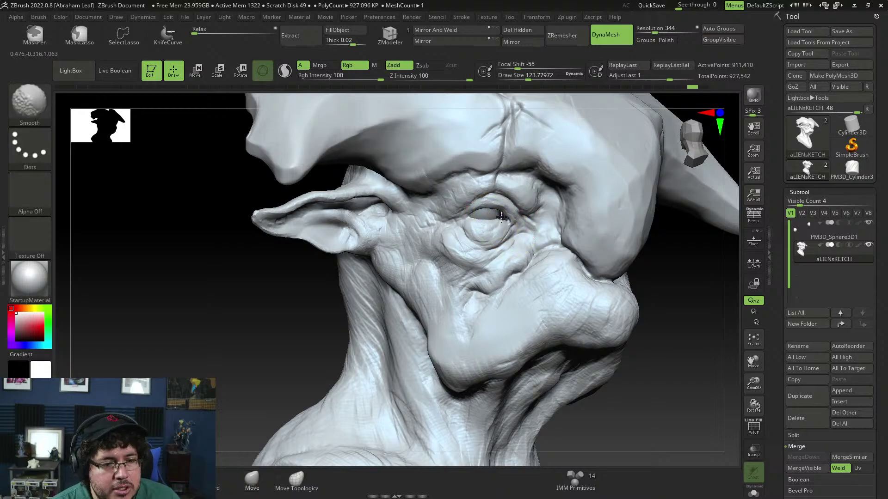
mouse_move(499, 219)
left_mouse_down("shift")
mouse_move(492, 233)
mouse_move(494, 202)
left_mouse_up("shift")
Reshape the eyelids from the three-quarter and side views with the Move brush, raising the draw size to about 228
left_click_drag(681, 271, 624, 250)
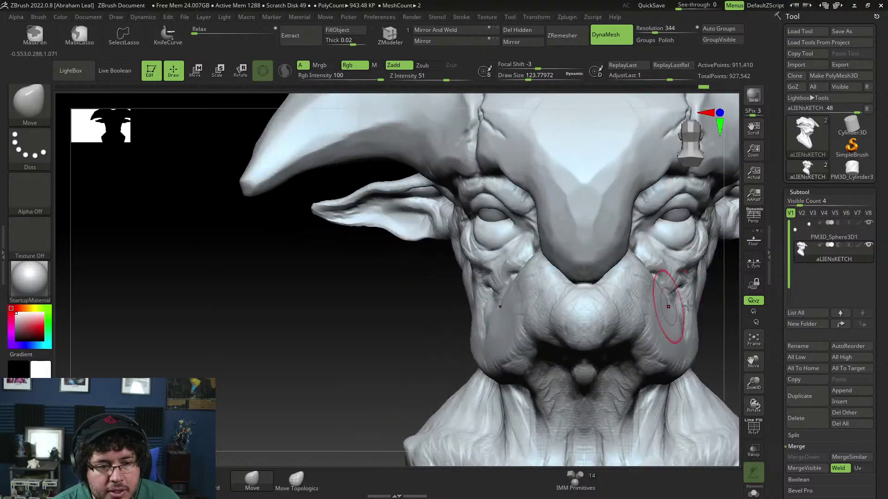
mouse_move(725, 323)
left_mouse_down()
mouse_move(668, 320)
mouse_move(601, 296)
left_mouse_up()
left_click_drag(583, 201, 580, 195)
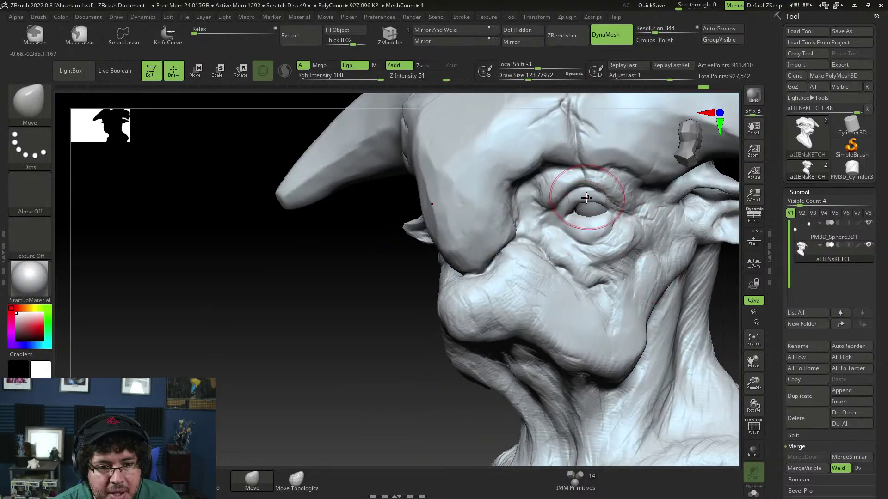
mouse_move(433, 331)
left_mouse_down()
mouse_move(410, 341)
mouse_move(426, 330)
left_mouse_up()
key("space")
left_click(506, 262)
key("space")
left_click(606, 211)
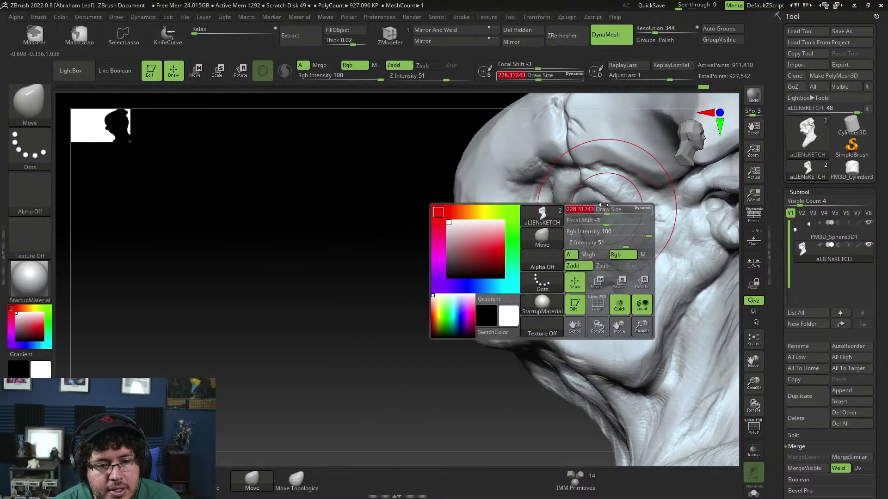
left_click_drag(597, 215, 603, 205)
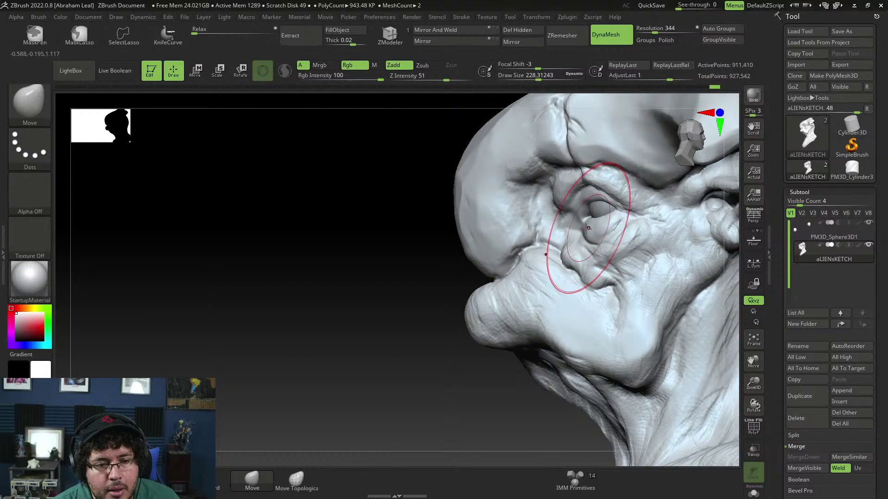
mouse_move(456, 341)
left_mouse_down("alt")
mouse_move(447, 323)
mouse_move(513, 333)
left_mouse_up("alt")
left_click_drag(671, 289, 629, 306)
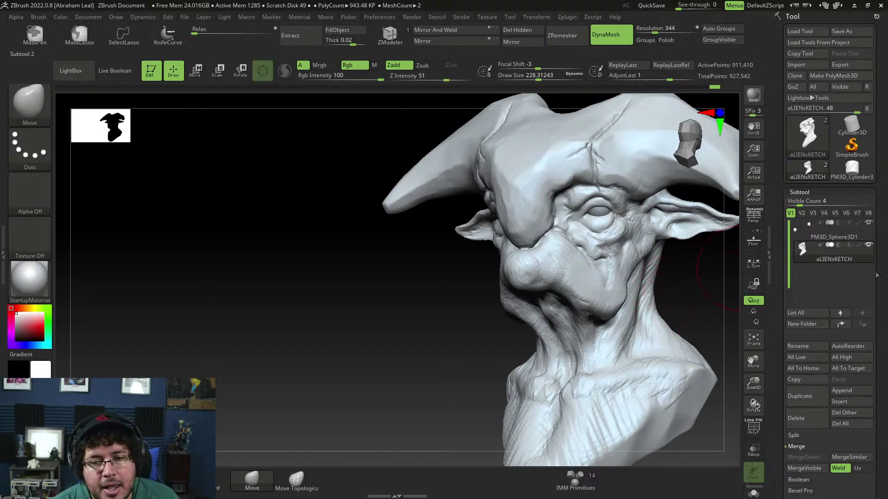
Duplicate the aLIENsKETCH subtool and make the original the active subtool again
left_click_drag(876, 276, 876, 219)
left_click(801, 336)
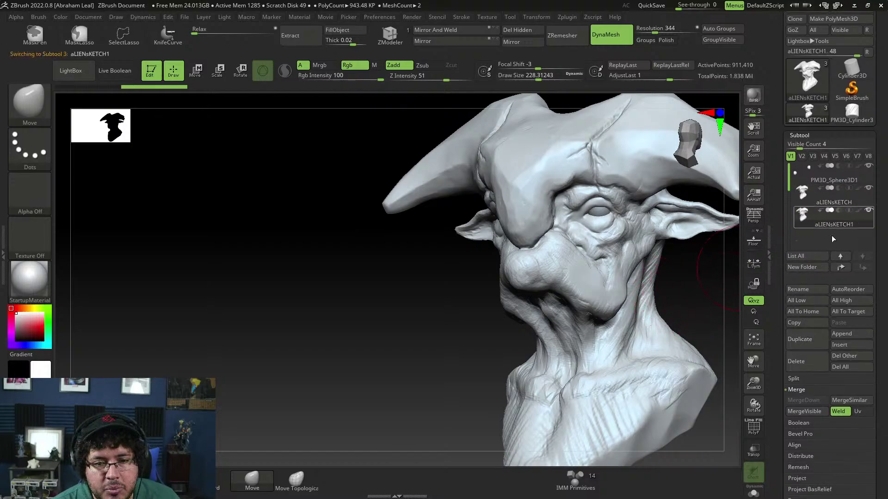
left_click(807, 197)
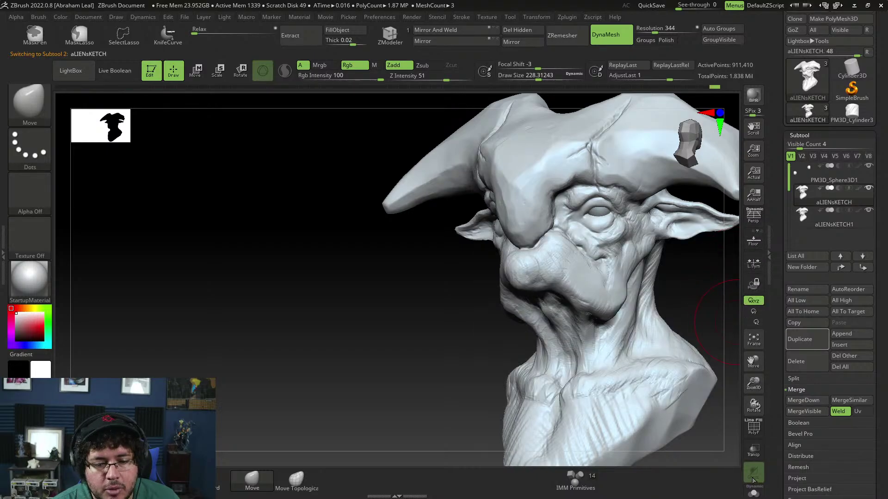
Isolate the original aLIENsKETCH subtool with Solo and retopologize it with ZRemesher
left_click(753, 493)
left_click_drag(703, 317, 709, 307)
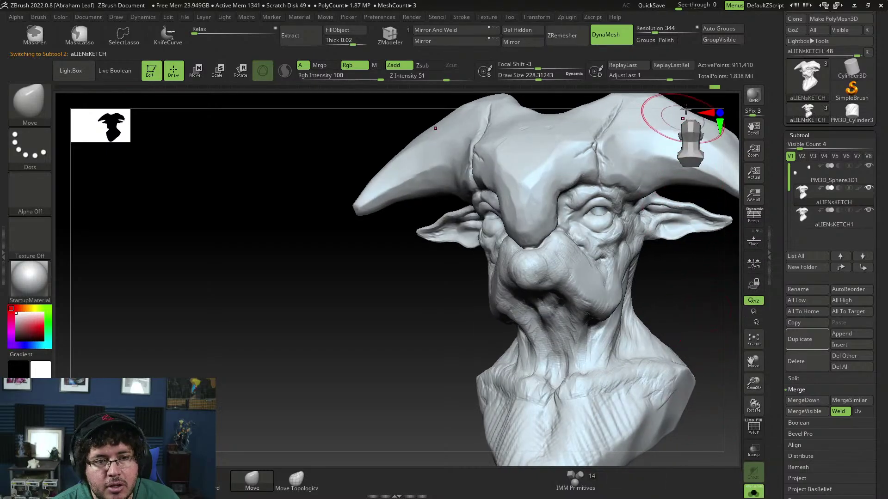
left_click(561, 35)
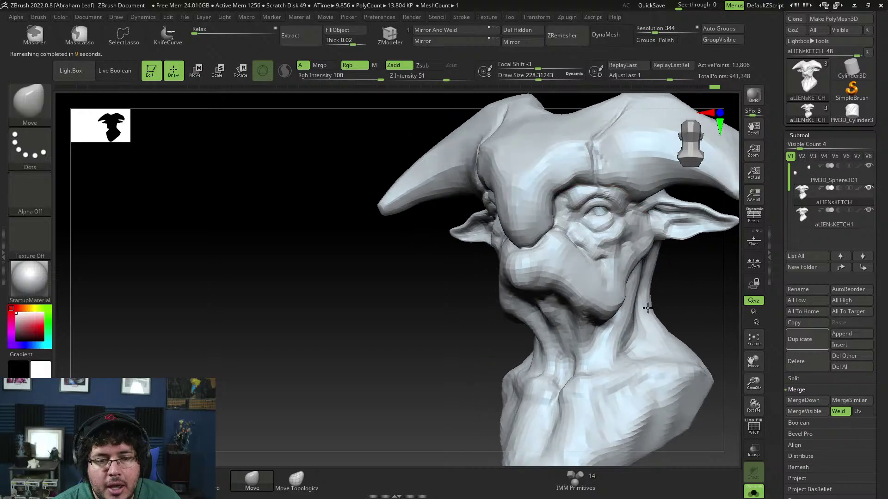
Display the polygon wireframe and examine the remeshed topology around the face, eyes, horns and neck
left_click_drag(648, 307, 624, 308)
left_click(752, 431)
left_click_drag(453, 319, 573, 321)
left_click_drag(674, 275, 559, 306, "alt")
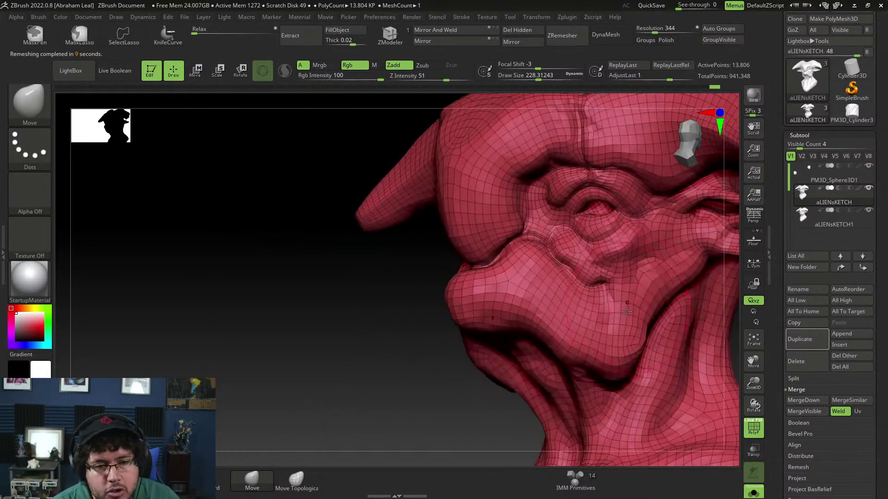
left_click_drag(486, 374, 485, 365)
key("ctrl+z")
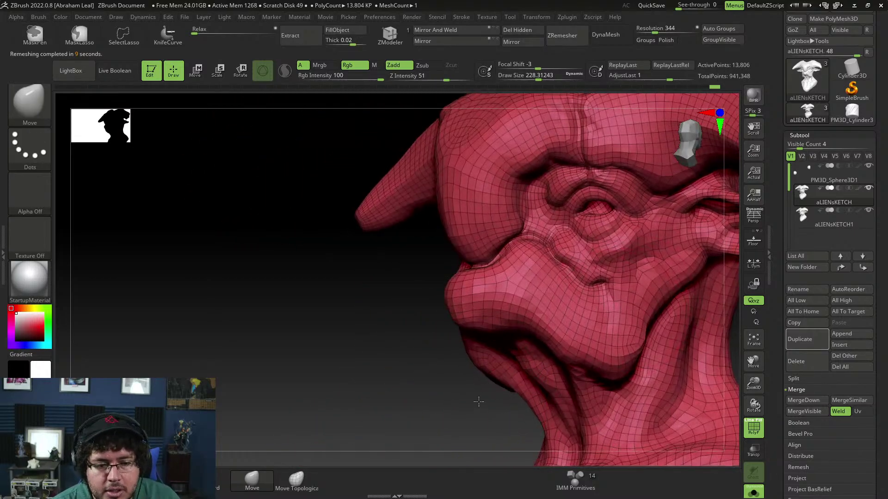
left_click_drag(476, 400, 695, 348, "alt")
mouse_move(654, 328)
left_mouse_down()
mouse_move(697, 327)
mouse_move(666, 326)
mouse_move(650, 297)
mouse_move(656, 305)
left_mouse_up()
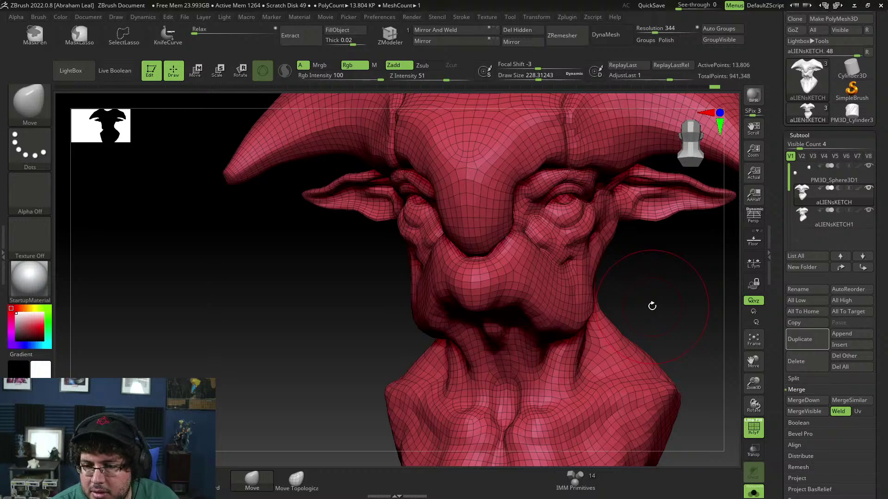
mouse_move(656, 306)
left_mouse_down()
mouse_move(647, 301)
mouse_move(663, 307)
left_mouse_up()
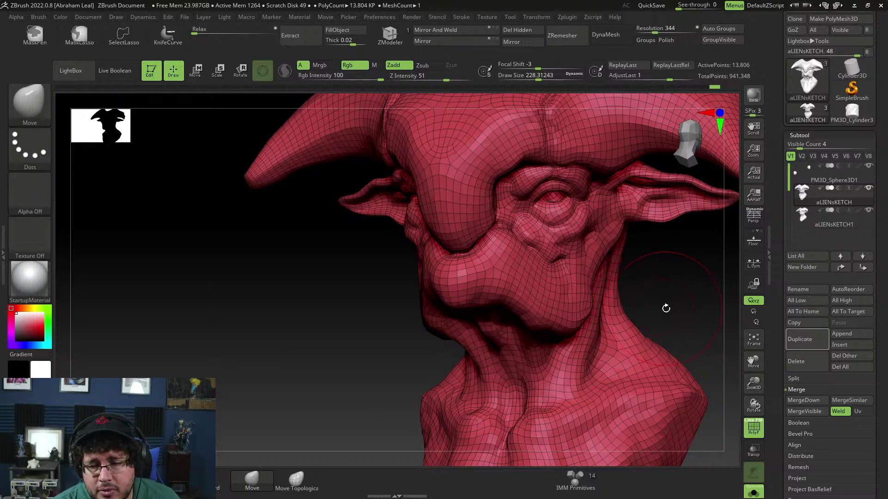
mouse_move(668, 308)
left_mouse_down()
mouse_move(642, 301)
mouse_move(654, 279)
mouse_move(660, 297)
mouse_move(664, 287)
left_mouse_up()
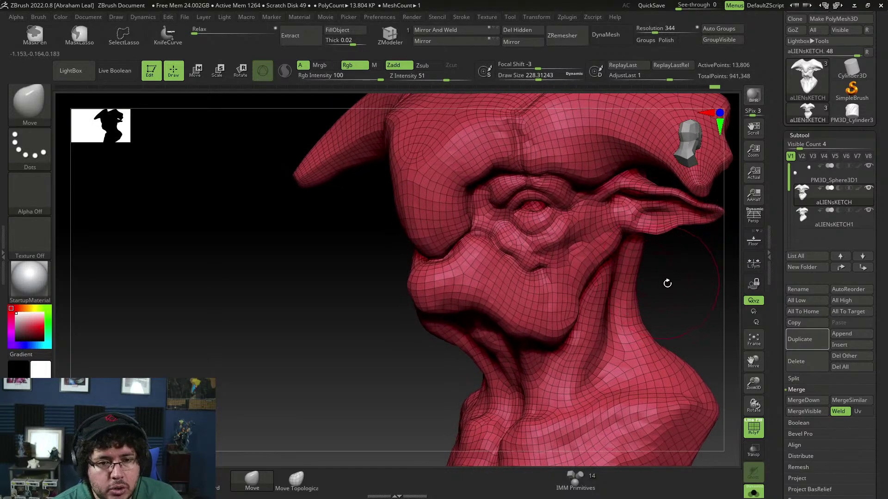
Subdivide the remeshed aLIENsKETCH subtool three times
key("ctrl+d")
key("ctrl+d")
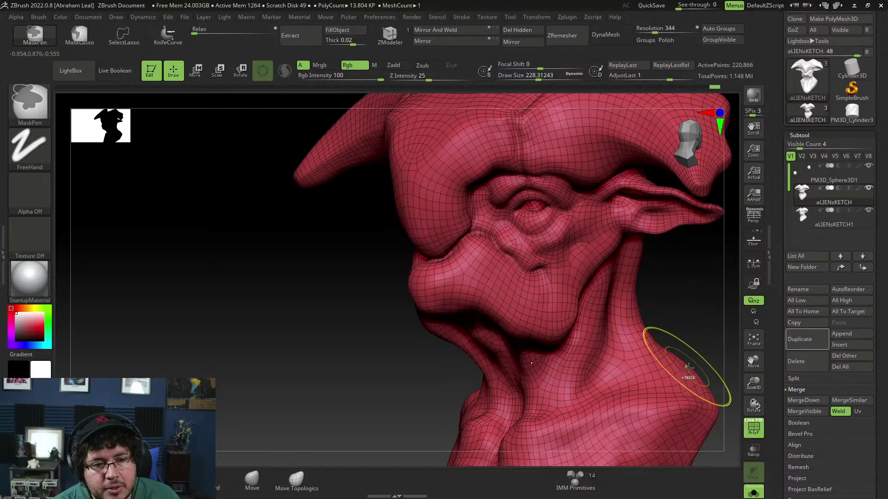
key("ctrl+d")
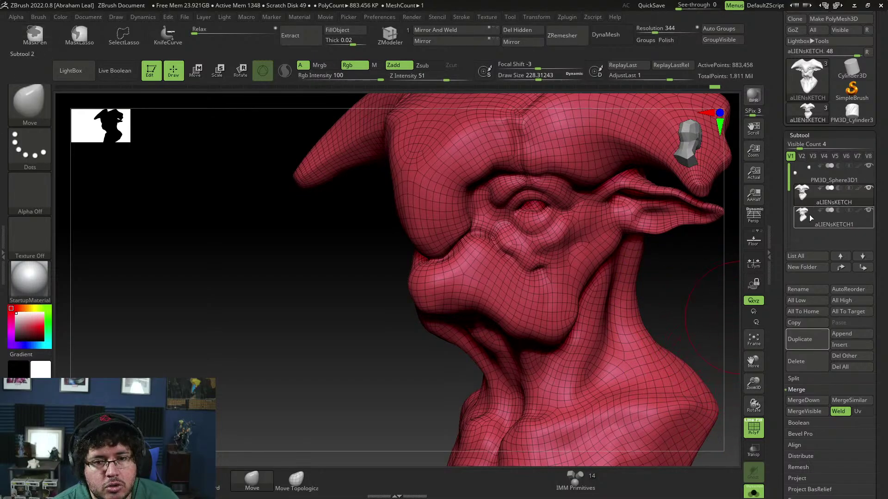
Leave Solo mode, project the duplicate's sculpted detail onto the remeshed aLIENsKETCH with ProjectAll, and hide aLIENsKETCH1
left_click(753, 492)
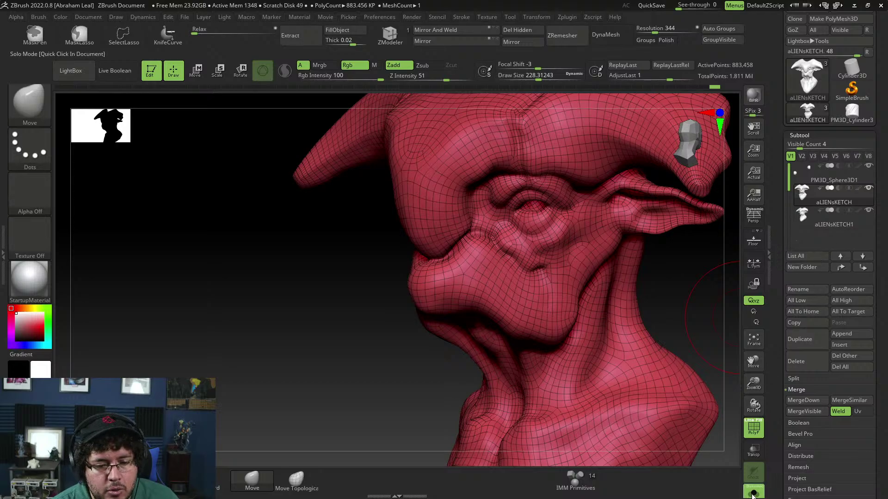
left_click(806, 480)
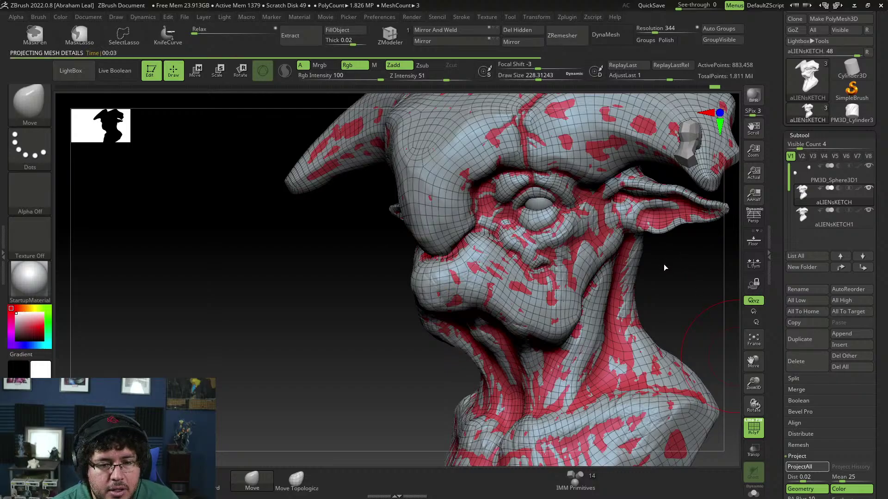
left_click(868, 211)
Turn off the polygon wireframe and examine the projected detail on the face, neck and eye area
left_click_drag(689, 285, 719, 342)
left_click(753, 425)
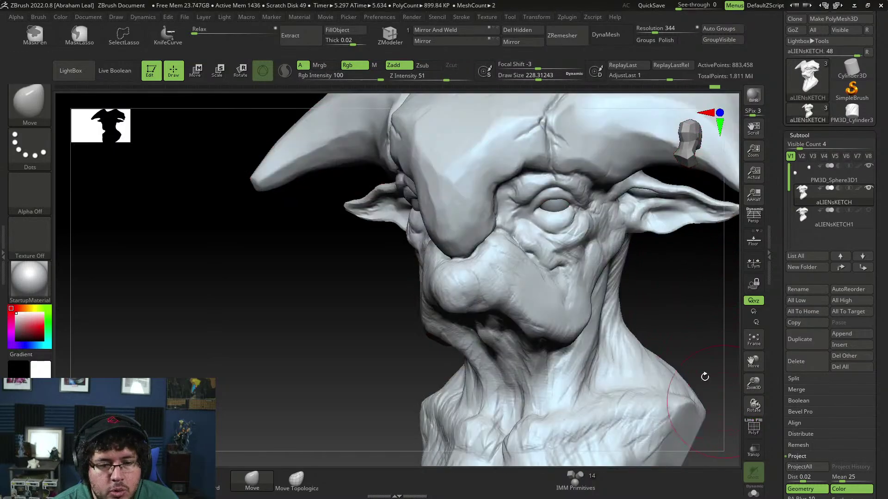
mouse_move(703, 377)
left_mouse_down()
mouse_move(683, 324)
mouse_move(719, 317)
mouse_move(634, 350)
left_mouse_up()
left_click_drag(670, 305, 630, 333)
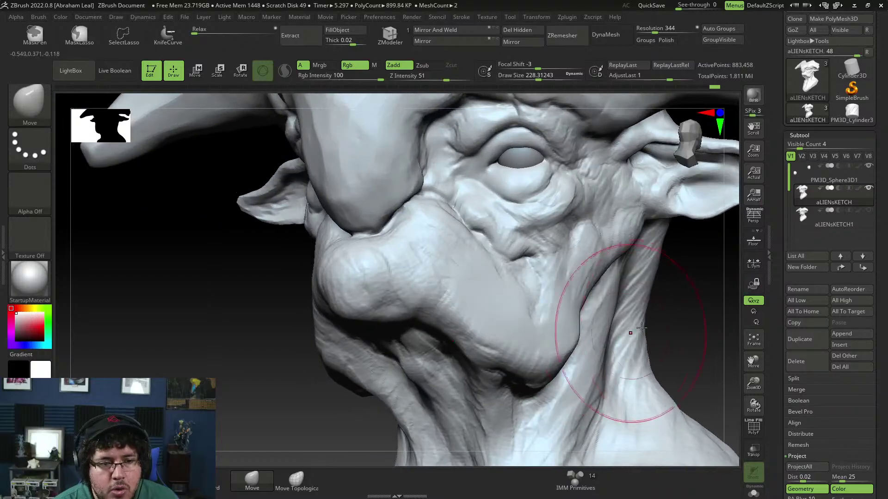
mouse_move(688, 292)
left_mouse_down("alt")
mouse_move(675, 353)
mouse_move(726, 335)
left_mouse_up("alt")
mouse_move(723, 283)
left_mouse_down("alt")
mouse_move(589, 439)
mouse_move(583, 459)
left_mouse_up("alt")
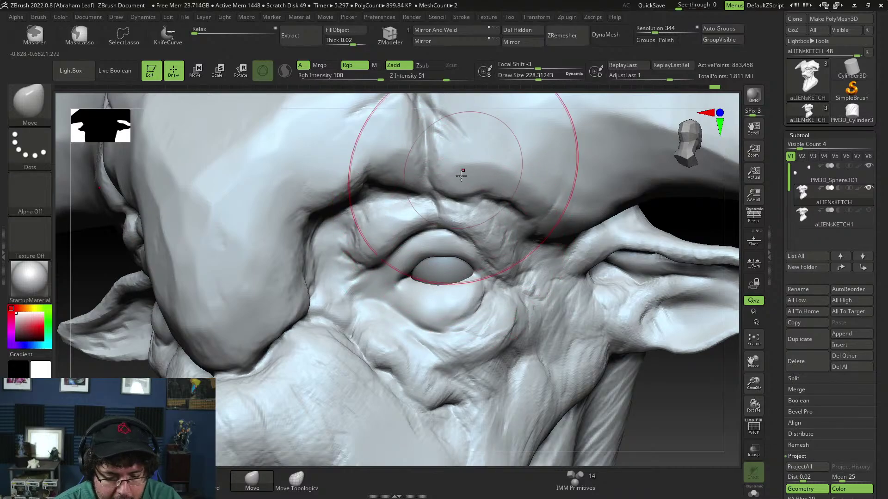
Build up the upper eyelid's rim with the ClayBuildup brush, reducing the draw size from about 62 to about 22
key("b")
key("c")
key("b")
key("space")
left_click_drag(453, 237, 439, 230)
key("space")
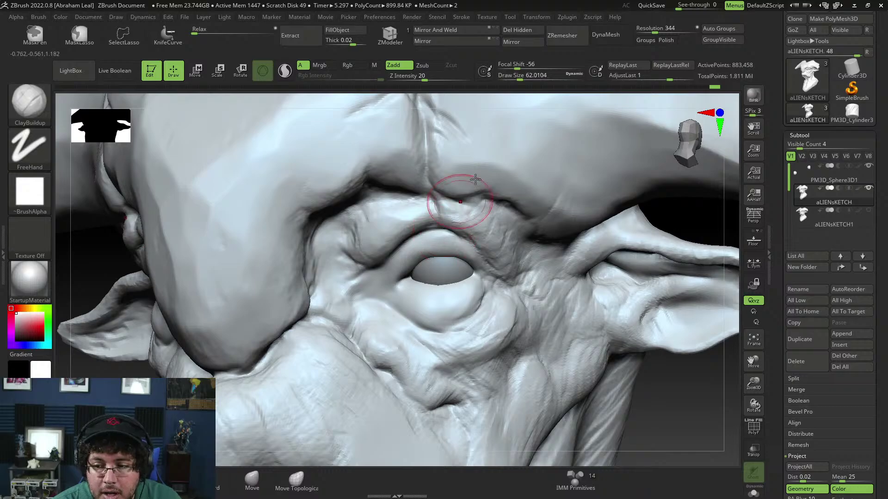
left_click(754, 428)
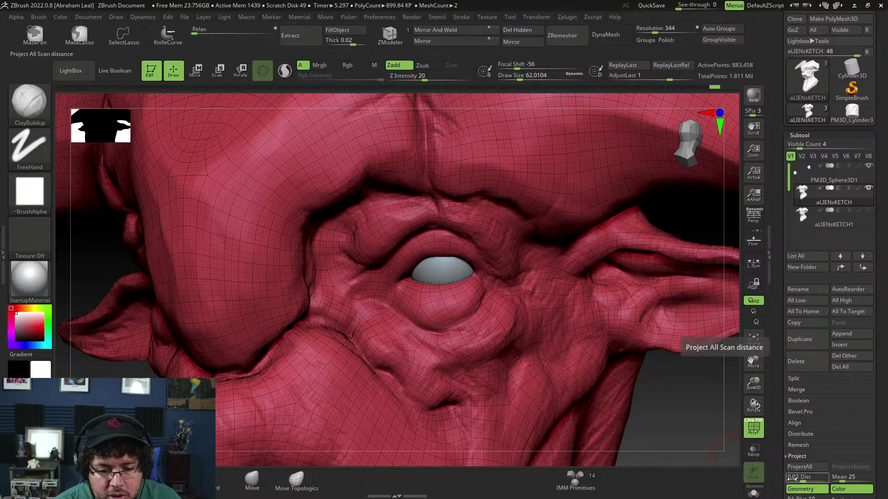
left_click(755, 431)
key("space")
left_click_drag(452, 228, 443, 229)
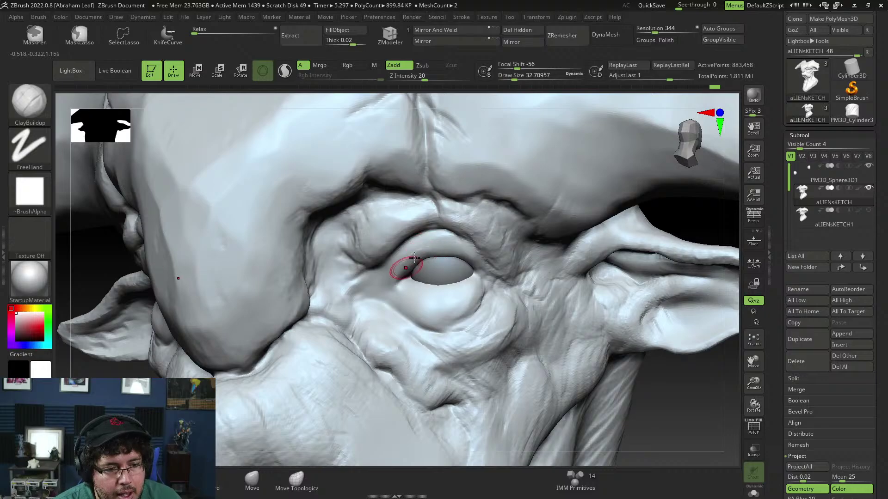
mouse_move(390, 271)
left_mouse_down()
mouse_move(439, 250)
mouse_move(487, 279)
mouse_move(478, 280)
left_mouse_up()
key("space")
left_click_drag(456, 259, 484, 274)
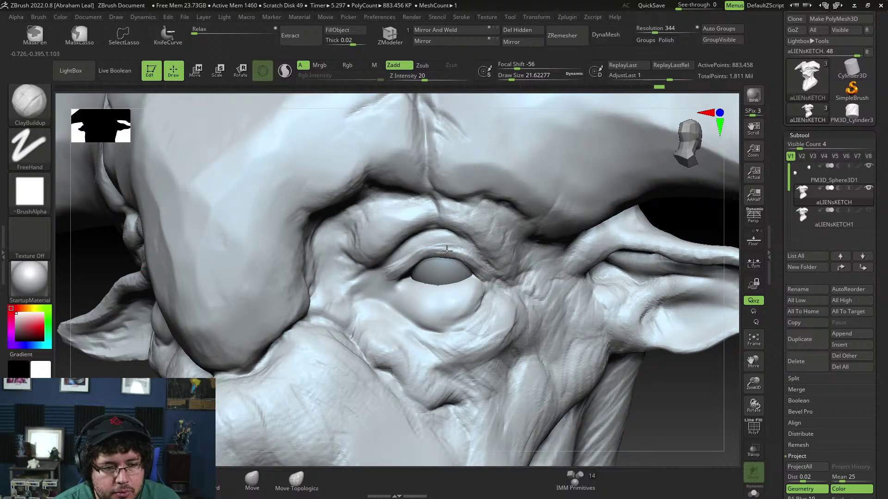
Shape the inner eye corner and the lower eyelid's rim with ClayBuildup, using draw sizes of about 17 to 25
key("space")
key("space")
mouse_move(414, 261)
left_mouse_down()
mouse_move(445, 251)
mouse_move(422, 253)
mouse_move(466, 260)
mouse_move(436, 246)
mouse_move(453, 243)
mouse_move(475, 260)
mouse_move(428, 253)
mouse_move(438, 240)
mouse_move(407, 252)
mouse_move(405, 246)
left_mouse_up()
key("space")
key("space")
key("space")
key("space")
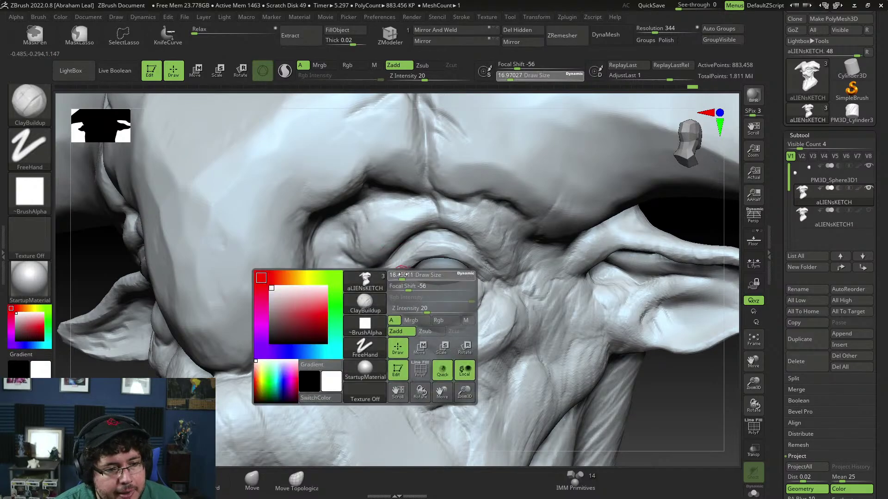
left_click_drag(403, 281, 399, 281)
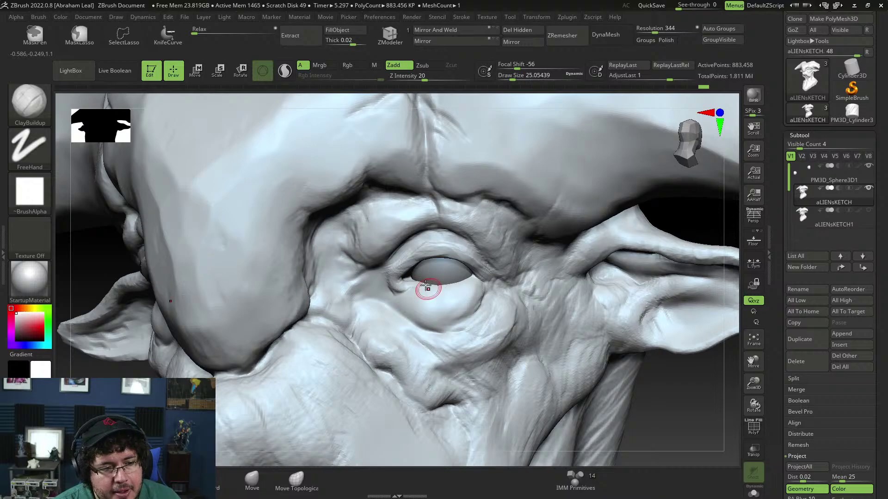
left_click_drag(676, 396, 670, 428)
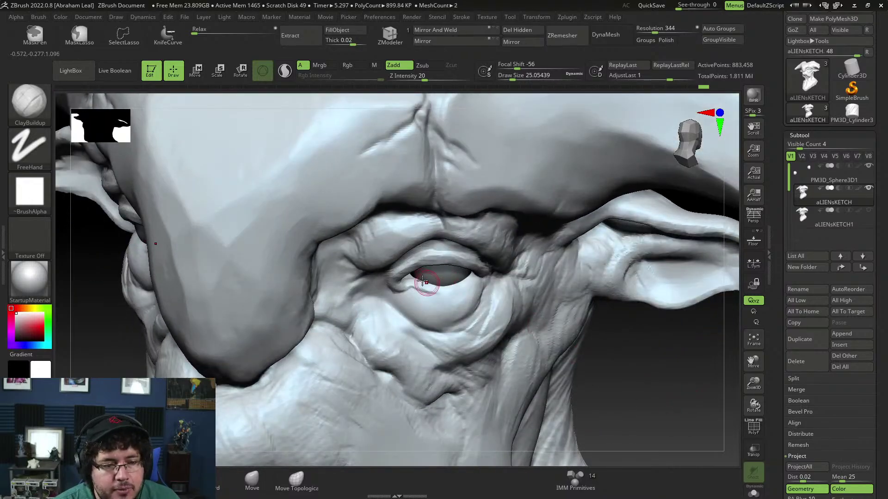
mouse_move(425, 285)
left_mouse_down()
mouse_move(458, 283)
mouse_move(433, 291)
left_mouse_up()
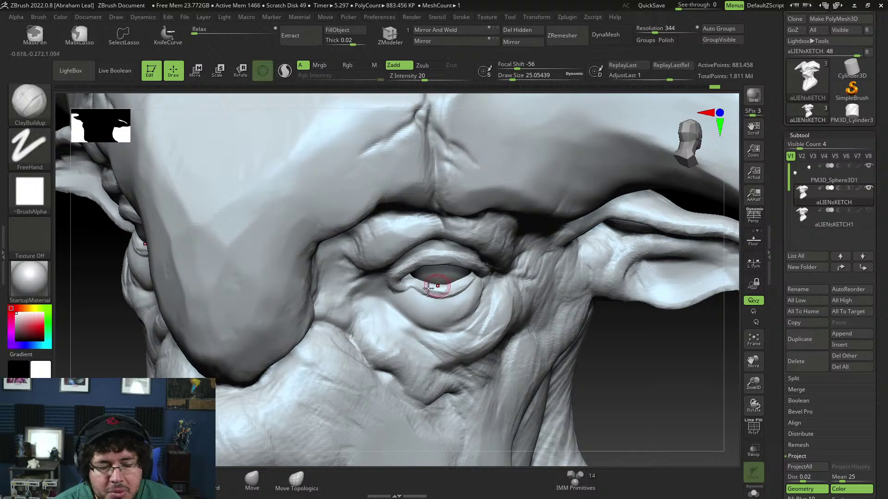
Raise the ClayBuildup draw size to about 35 and sculpt curved skin folds across the bag under the eye
key("space")
left_click_drag(435, 285, 437, 285)
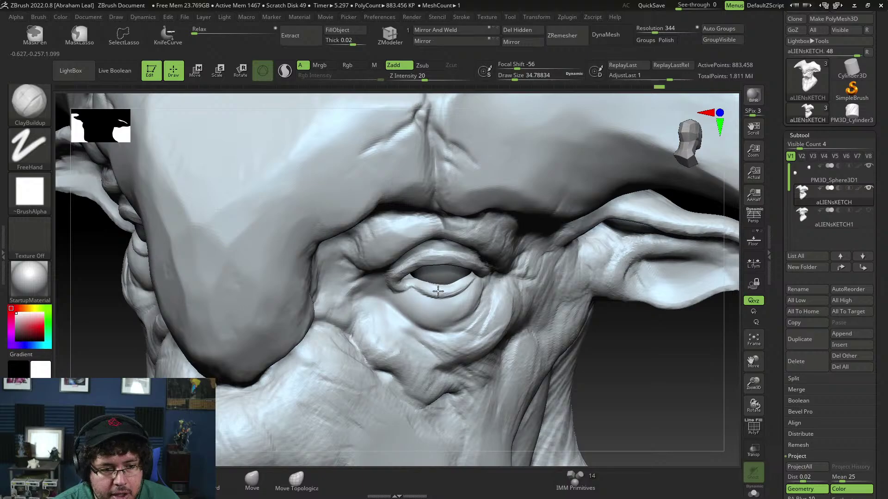
left_click_drag(616, 353, 572, 315)
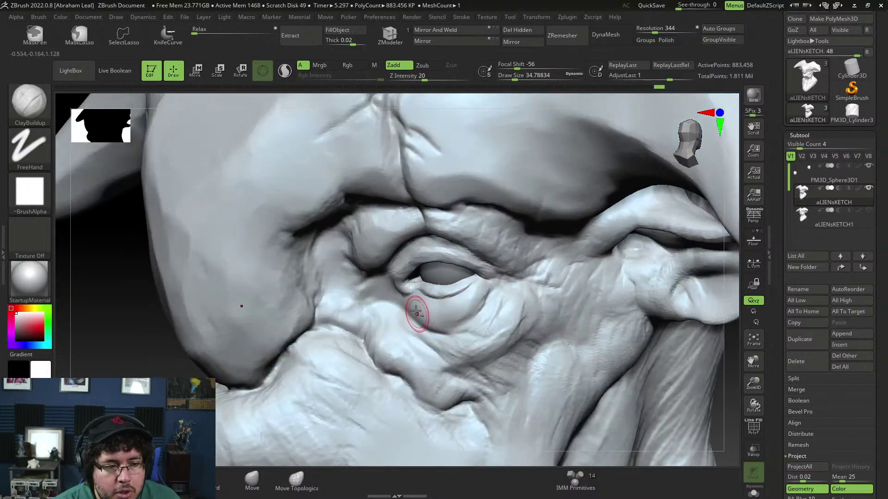
mouse_move(416, 306)
left_mouse_down()
mouse_move(435, 329)
mouse_move(419, 312)
mouse_move(451, 315)
left_mouse_up()
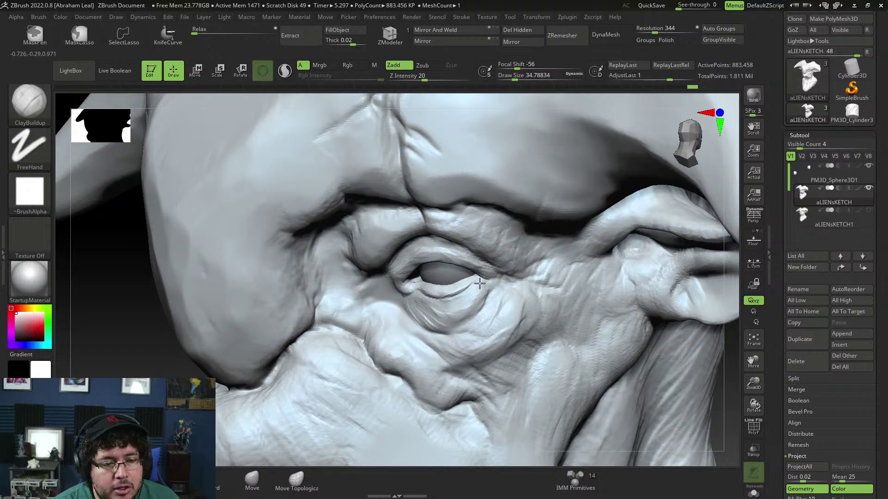
left_click_drag(471, 297, 445, 327)
mouse_move(717, 427)
left_mouse_down()
mouse_move(729, 423)
mouse_move(680, 404)
left_mouse_up()
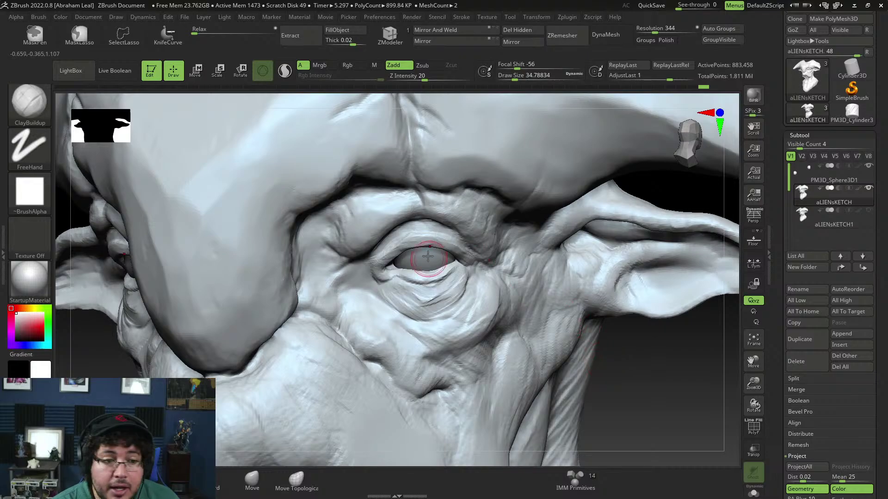
Carve wrinkles from the inner eye corner across the lower lid and eye bag with DamStandard at draw size about 27
key("b")
key("d")
key("s")
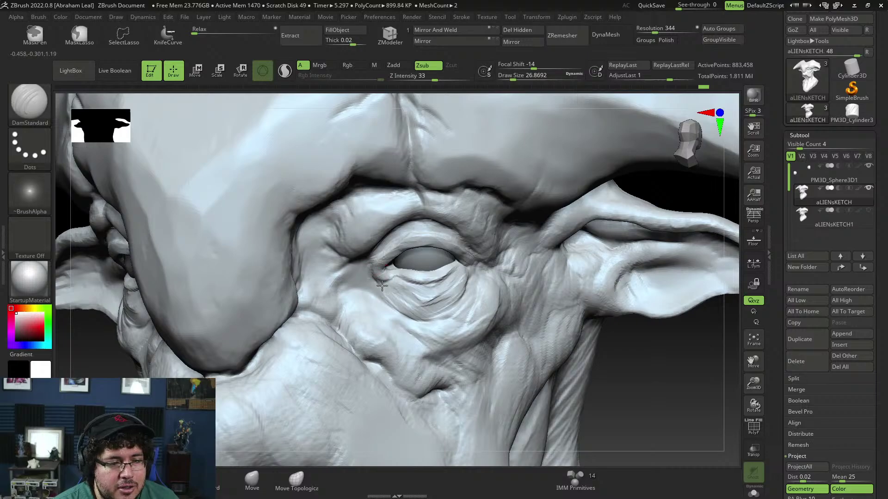
left_click_drag(372, 268, 402, 317)
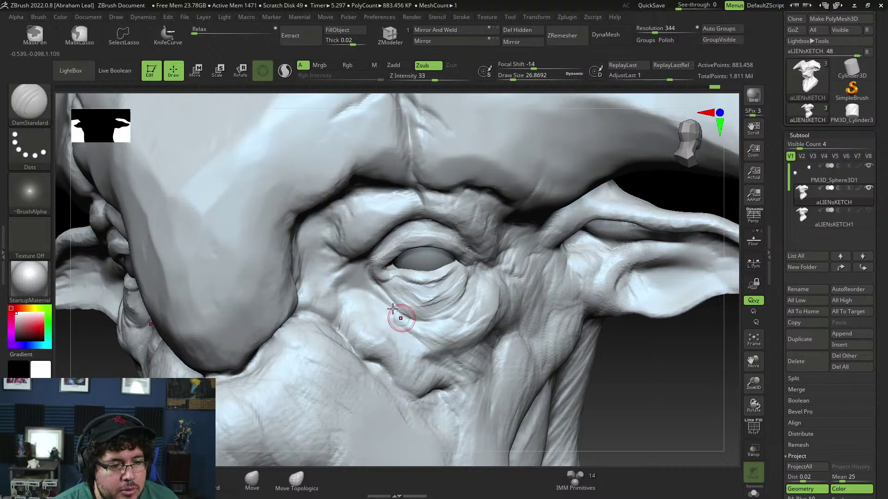
left_click_drag(381, 293, 420, 333)
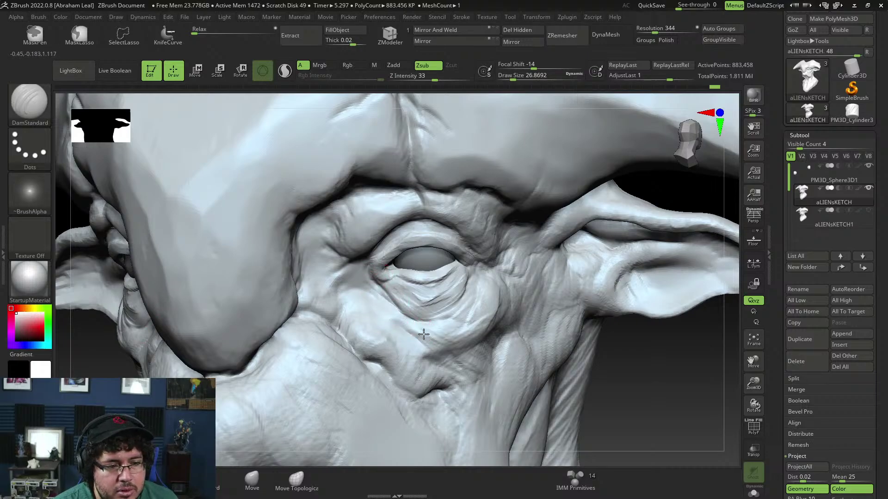
left_click_drag(391, 296, 445, 331)
mouse_move(393, 292)
left_mouse_down()
mouse_move(448, 309)
mouse_move(445, 300)
mouse_move(477, 297)
mouse_move(467, 283)
mouse_move(469, 306)
mouse_move(419, 320)
left_mouse_up()
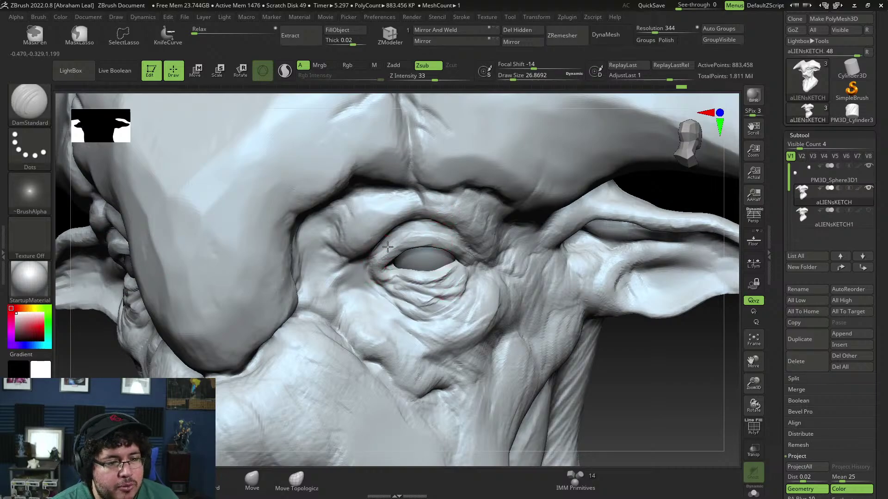
Carve creases above the upper eyelid and at the outer eye corner with DamStandard, raising the draw size to about 35
left_click_drag(394, 233, 426, 227)
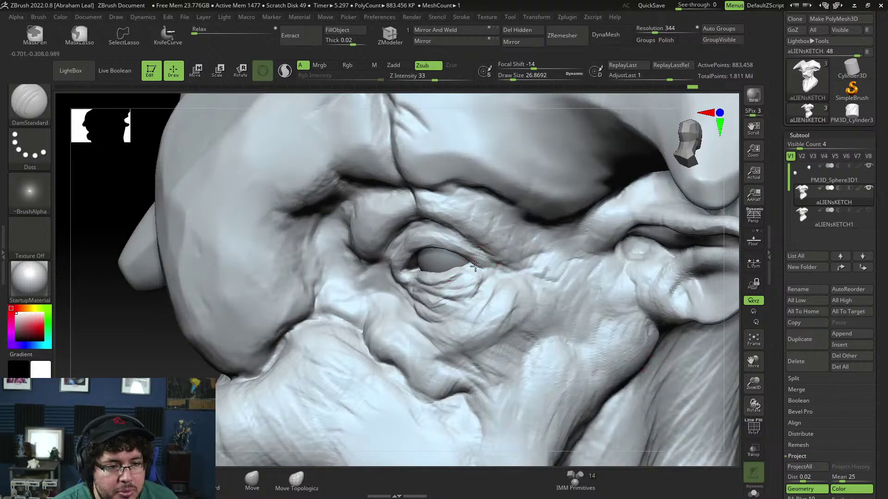
left_click_drag(476, 266, 500, 269)
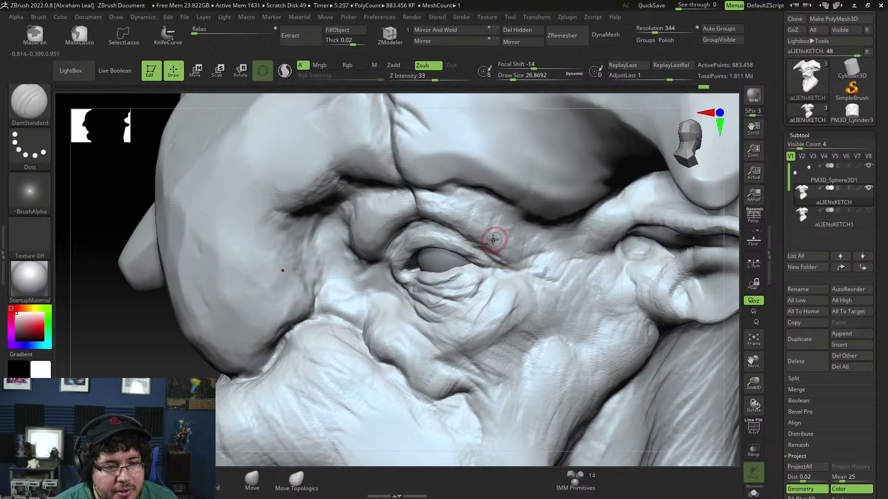
key("space")
left_click_drag(495, 237, 473, 237)
key("space")
key("space")
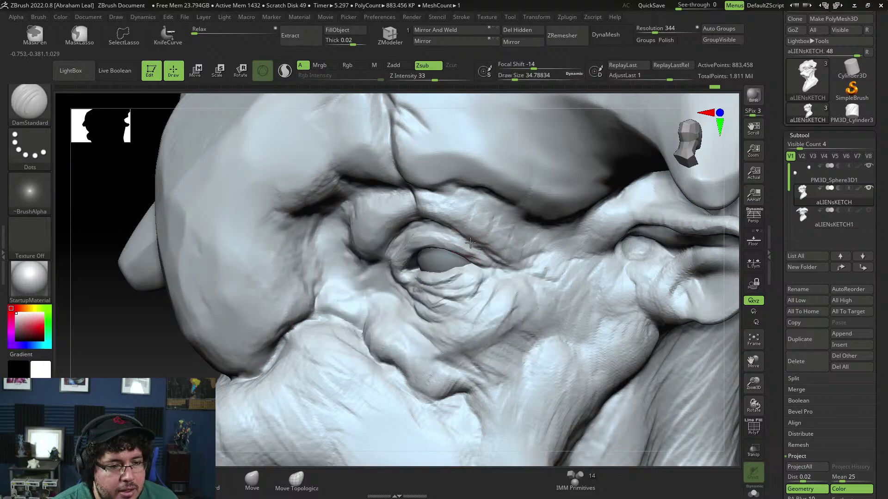
Deepen the eye bag's wrinkles from the outer to the inner corner with DamStandard, including strokes at draw size about 25
mouse_move(421, 304)
left_mouse_down()
mouse_move(403, 299)
mouse_move(410, 302)
left_mouse_up()
mouse_move(462, 317)
left_mouse_down()
mouse_move(464, 303)
mouse_move(444, 308)
mouse_move(487, 324)
left_mouse_up()
mouse_move(504, 286)
left_mouse_down()
mouse_move(487, 291)
mouse_move(513, 274)
mouse_move(464, 279)
mouse_move(521, 276)
left_mouse_up()
key("space")
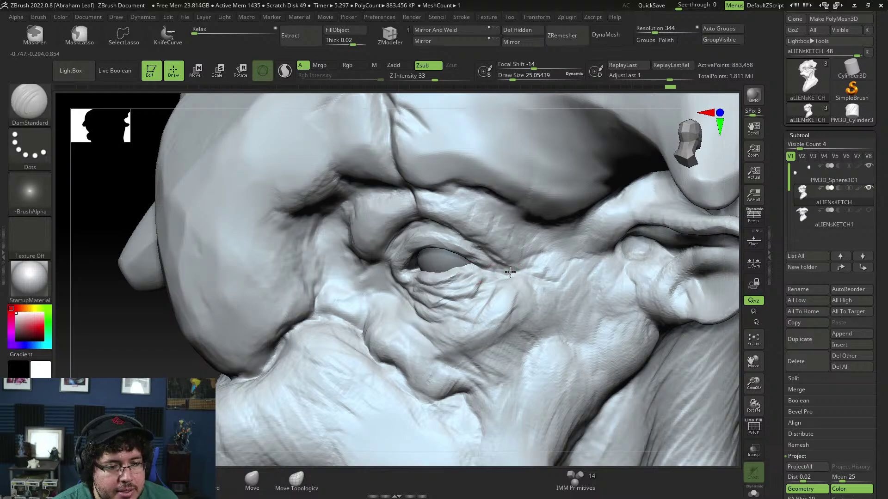
left_click_drag(731, 283, 620, 384)
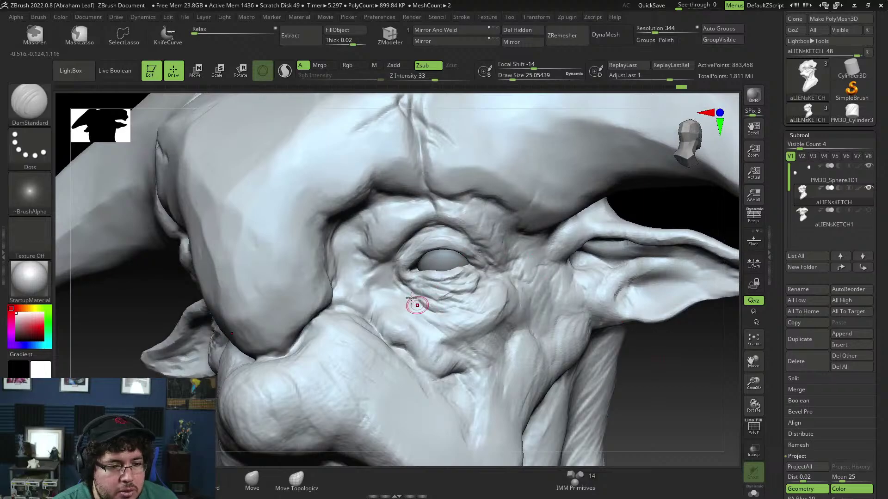
mouse_move(435, 313)
left_mouse_down()
mouse_move(455, 314)
mouse_move(450, 298)
mouse_move(471, 298)
left_mouse_up()
left_click_drag(391, 283, 414, 304)
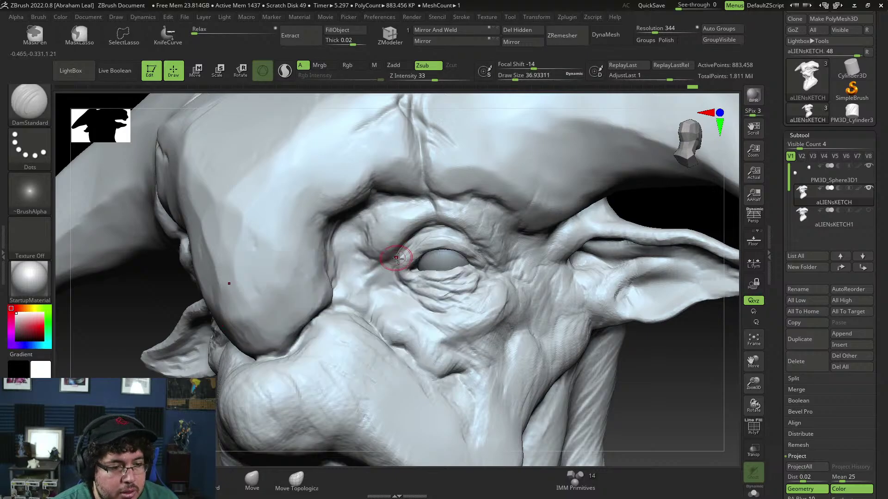
Refine the inner eye corner by carving and adding clay with ClayBuildup, reducing the draw size from about 51 to 28.75
key("b")
key("c")
key("b")
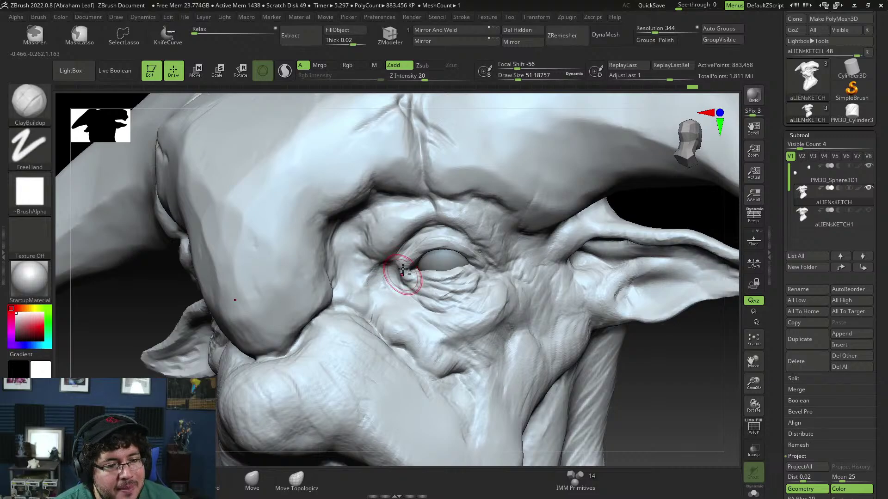
left_click_drag(403, 269, 398, 272, "alt")
key("bracketleft")
key("bracketleft")
left_click_drag(645, 386, 687, 388)
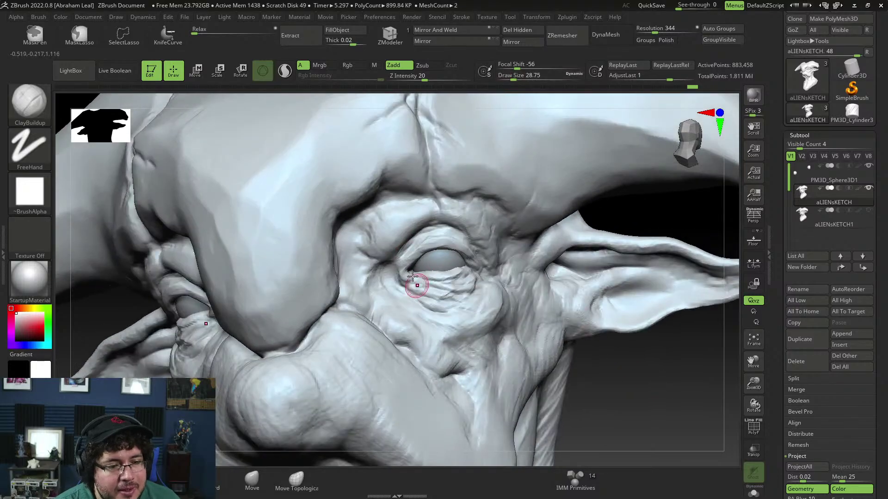
left_click_drag(401, 273, 397, 275)
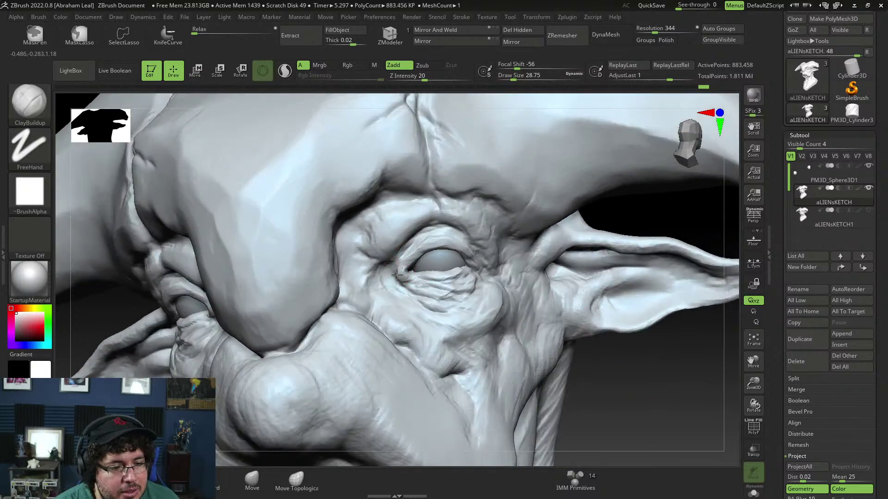
Set the ClayBuildup draw size to about 39 and add skin folds beside the inner eye corner
key("space")
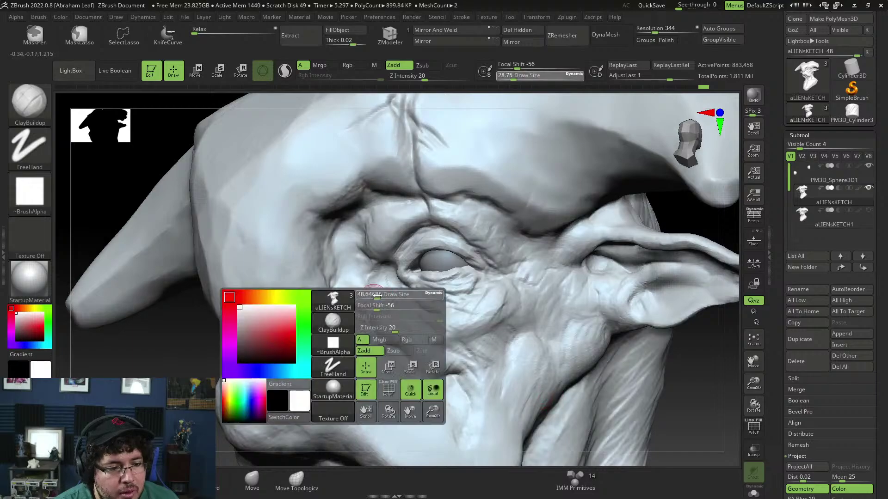
mouse_move(377, 299)
left_mouse_down()
mouse_move(337, 296)
mouse_move(346, 278)
mouse_move(341, 297)
mouse_move(359, 288)
mouse_move(355, 301)
mouse_move(361, 281)
mouse_move(374, 282)
left_mouse_up()
key("space")
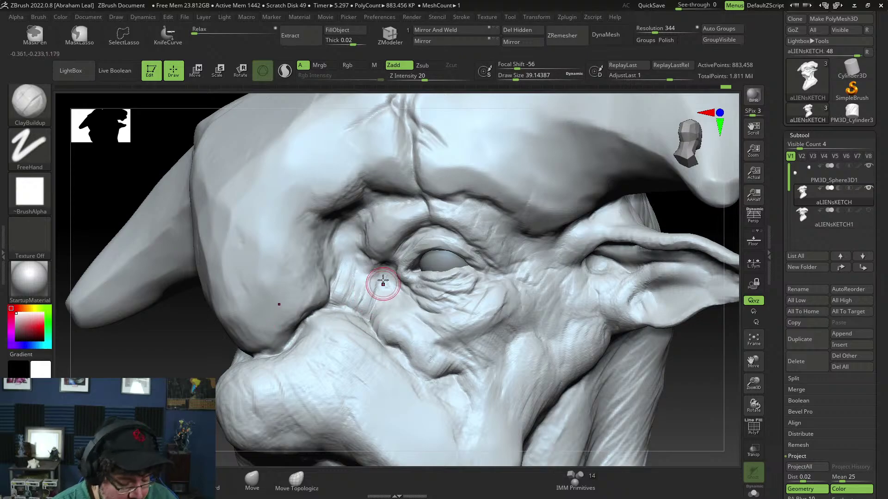
Carve skin wrinkles below the inner eye corner and down along the cheek fold with DamStandard, reducing the draw size to about 31
key("b")
key("d")
key("s")
key("space")
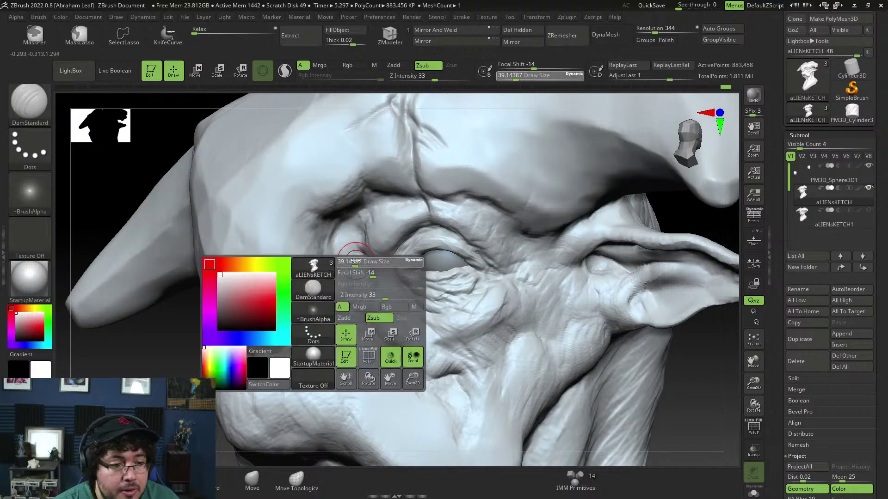
left_click_drag(364, 271, 363, 271)
left_click_drag(338, 303, 329, 295)
left_click_drag(342, 307, 344, 308)
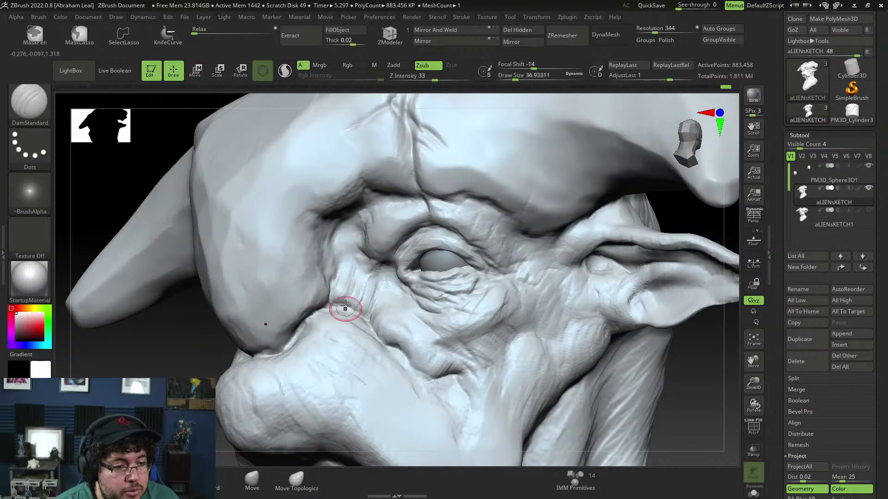
key("bracketleft")
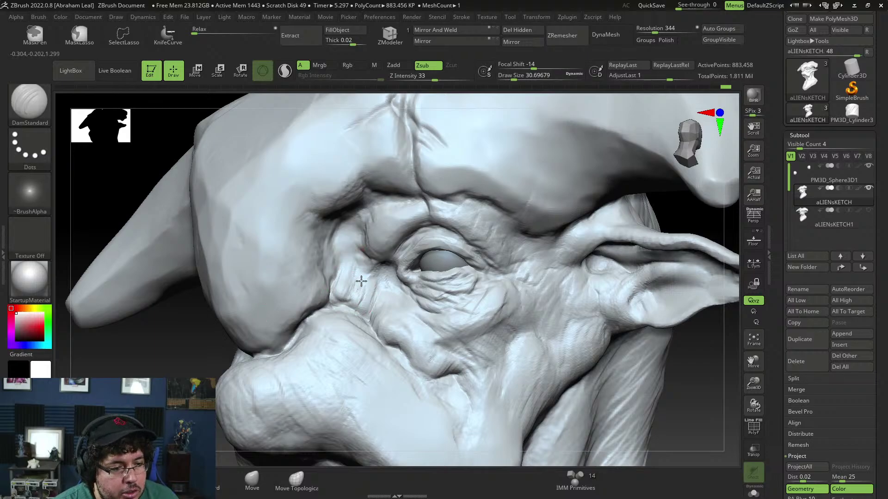
mouse_move(356, 289)
left_mouse_down()
mouse_move(363, 320)
mouse_move(379, 309)
mouse_move(392, 345)
mouse_move(401, 340)
mouse_move(410, 362)
mouse_move(444, 376)
left_mouse_up()
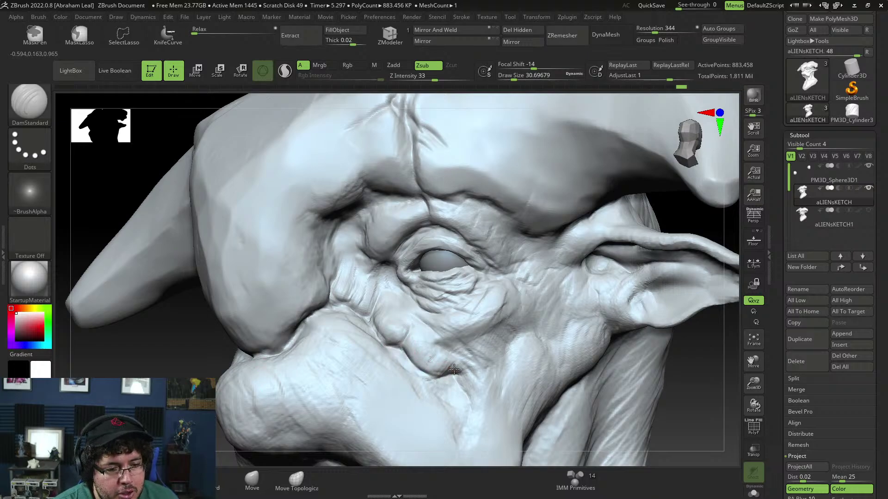
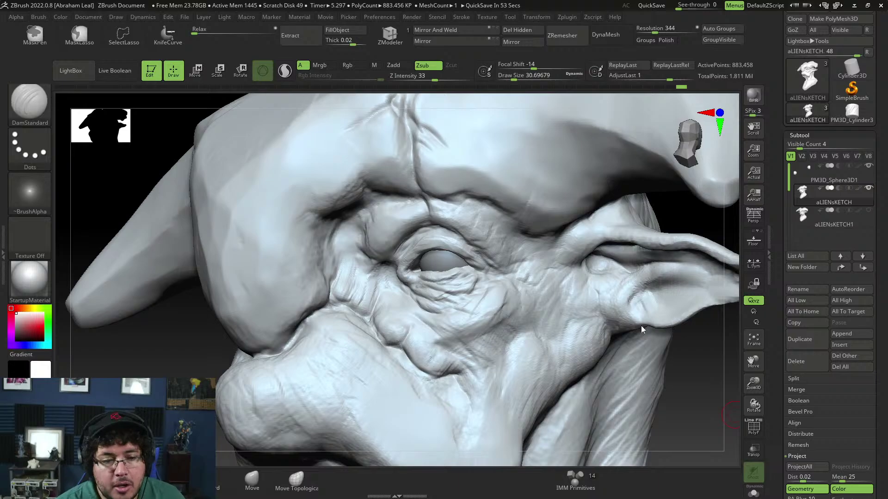
Set the DamStandard draw size to about 46 and deepen the crease between the eye bag and the muzzle fold
left_click_drag(679, 359, 660, 359)
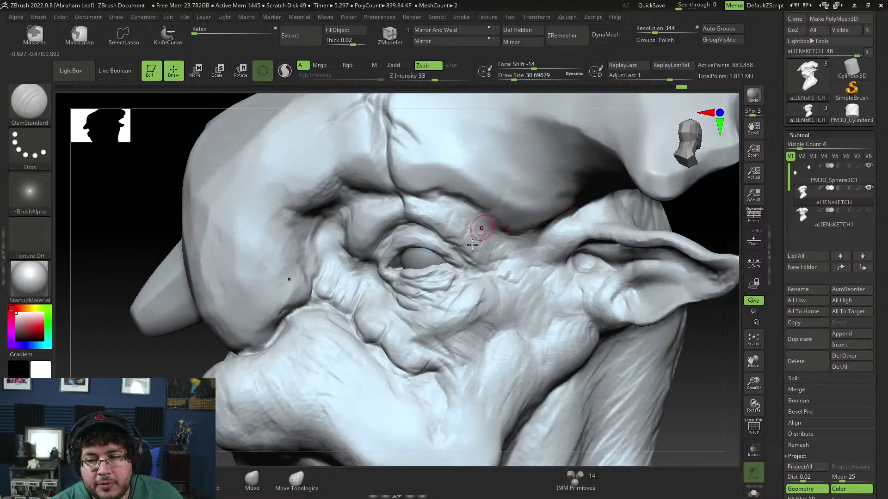
key("space")
left_click_drag(447, 317, 451, 317)
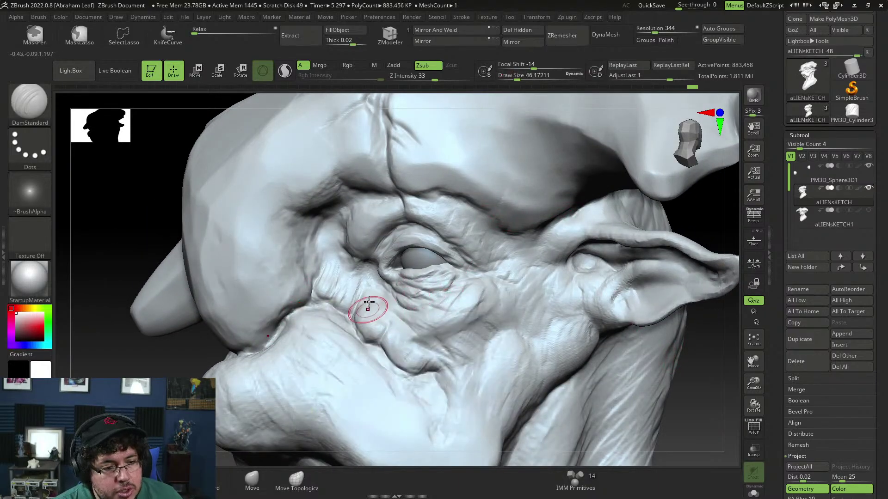
mouse_move(369, 303)
left_mouse_down()
mouse_move(355, 316)
mouse_move(388, 338)
left_mouse_up()
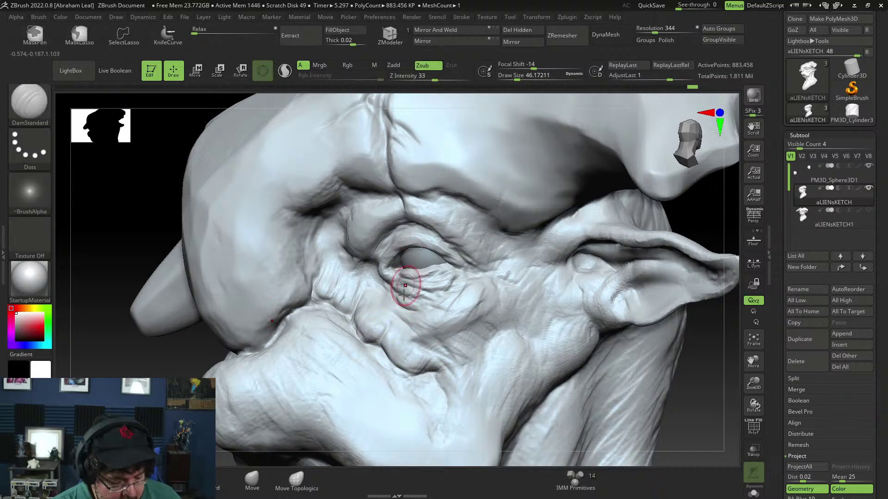
Build up the lumpy fold running along the muzzle's upper edge to the mouth crease with ClayBuildup at draw size about 46
key("b")
key("c")
key("b")
key("space")
key("space")
mouse_move(405, 301)
left_mouse_down()
mouse_move(386, 308)
mouse_move(364, 298)
left_mouse_up()
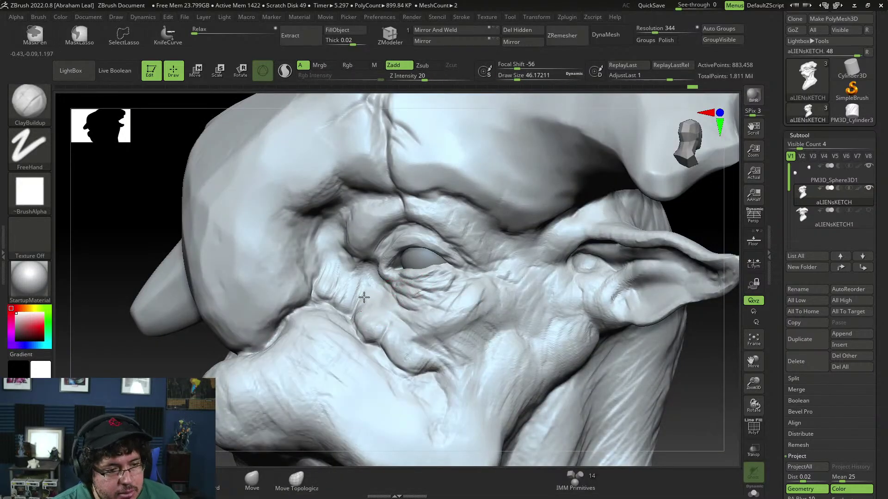
mouse_move(374, 338)
left_mouse_down()
mouse_move(383, 331)
mouse_move(398, 344)
left_mouse_up()
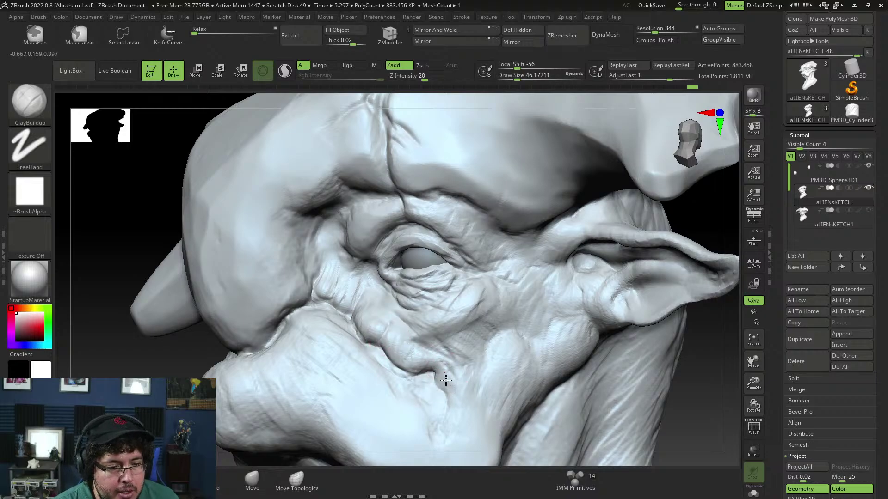
left_click_drag(424, 368, 453, 390)
mouse_move(429, 375)
left_mouse_down()
mouse_move(434, 389)
mouse_move(436, 362)
mouse_move(450, 389)
left_mouse_up()
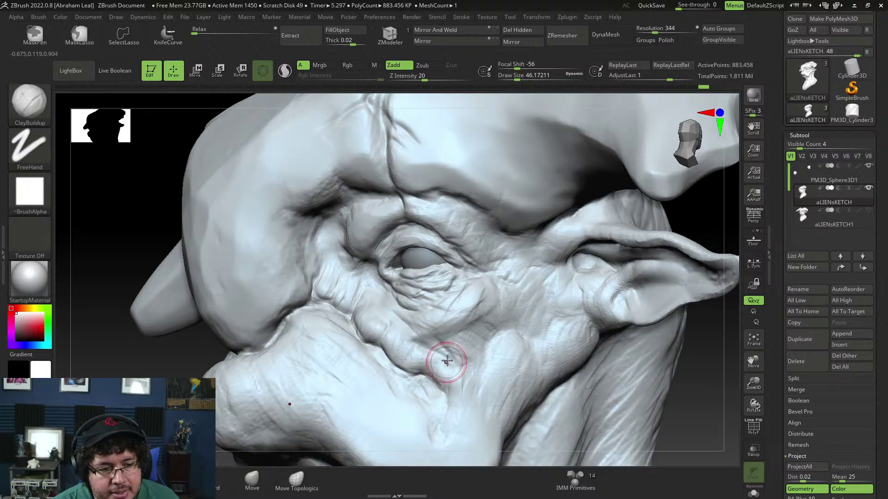
Add ClayBuildup strokes across the cheek hollow beneath the eye bag, from the muzzle fold toward the cheekbone
mouse_move(425, 341)
left_mouse_down()
mouse_move(417, 337)
mouse_move(436, 350)
mouse_move(408, 335)
mouse_move(434, 343)
left_mouse_up()
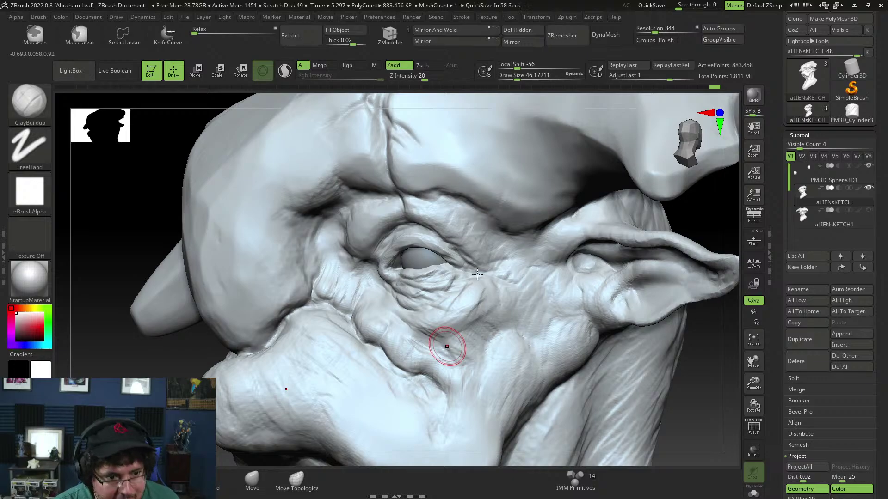
mouse_move(450, 348)
left_mouse_down()
mouse_move(473, 362)
mouse_move(438, 338)
mouse_move(457, 356)
mouse_move(438, 342)
mouse_move(443, 351)
mouse_move(463, 325)
mouse_move(484, 320)
mouse_move(488, 334)
mouse_move(491, 311)
mouse_move(492, 326)
left_mouse_up()
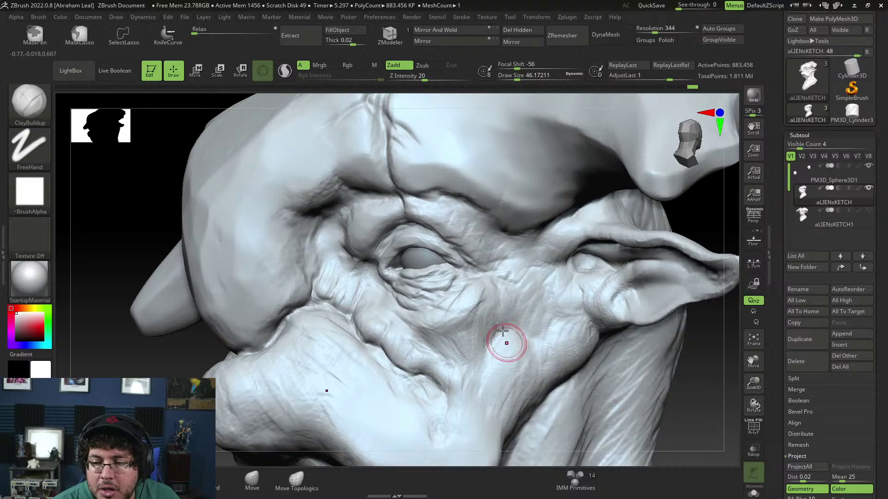
left_click_drag(508, 343, 502, 336)
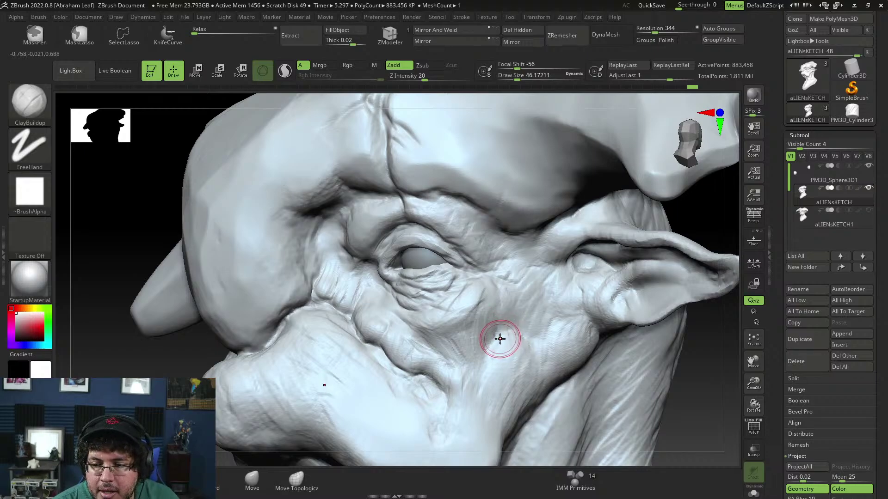
Examine the bust's topology at a lower subdivision level with the polyframe shown, restoring the highest level and hiding the polyframe
left_click_drag(694, 392, 662, 308, "alt")
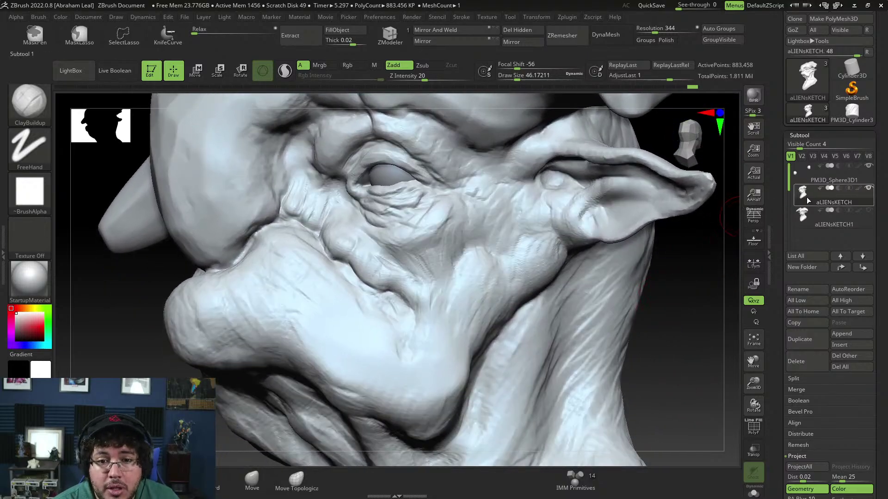
key("shift+d")
key("shift+d")
key("shift+d")
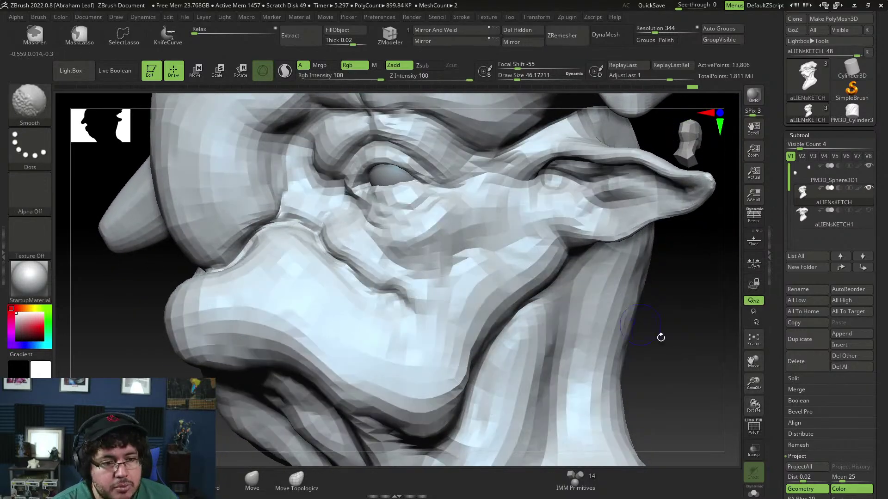
key("shift+f")
left_click_drag(681, 307, 649, 231)
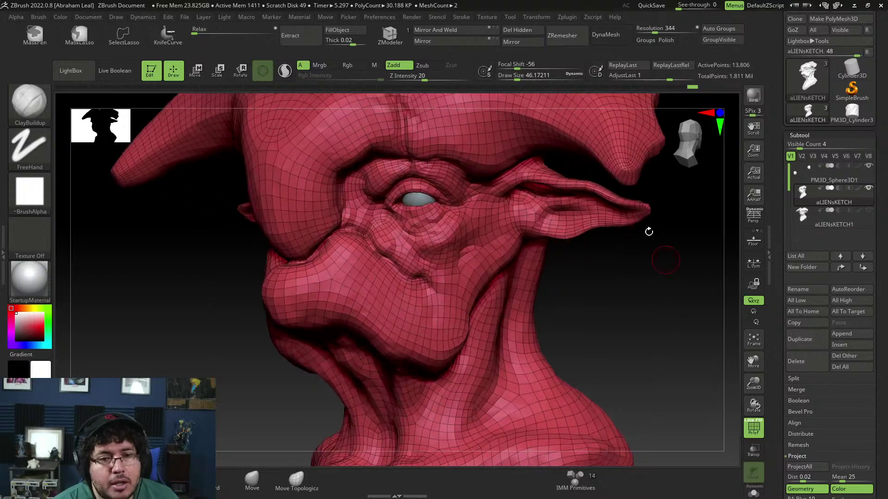
left_click_drag(569, 291, 591, 319, "alt")
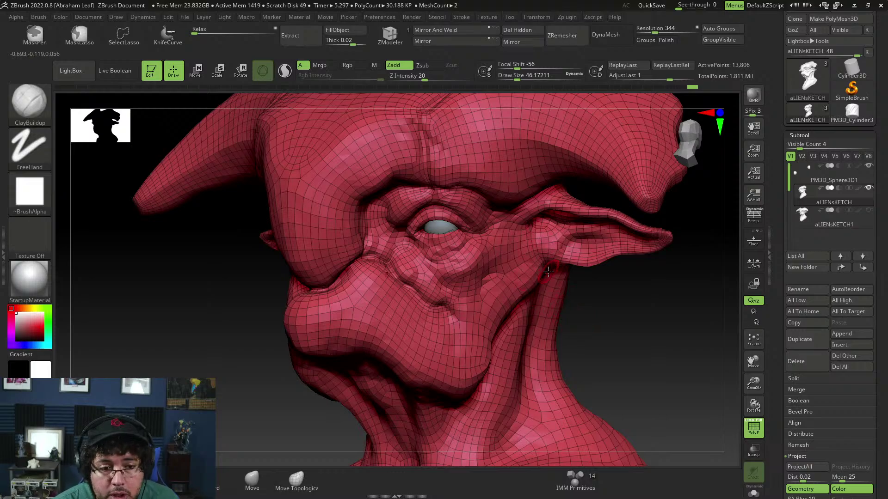
key("ctrl+d")
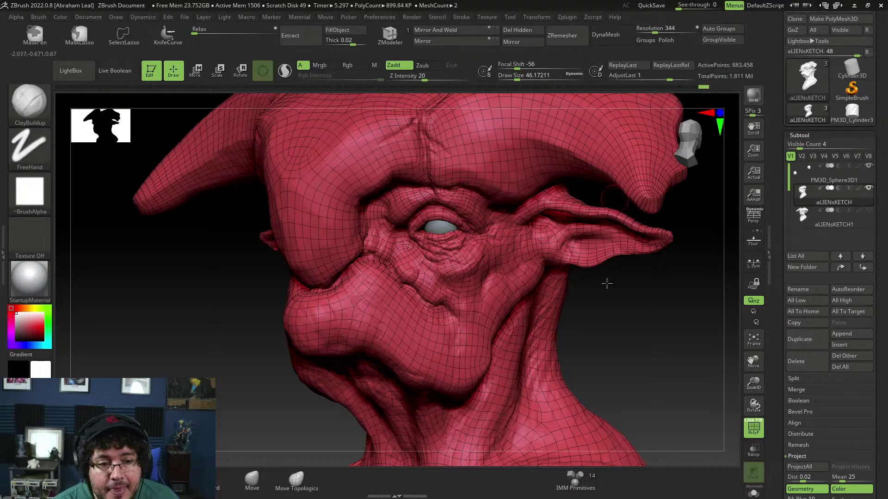
left_click(753, 431)
left_click_drag(669, 331, 662, 369)
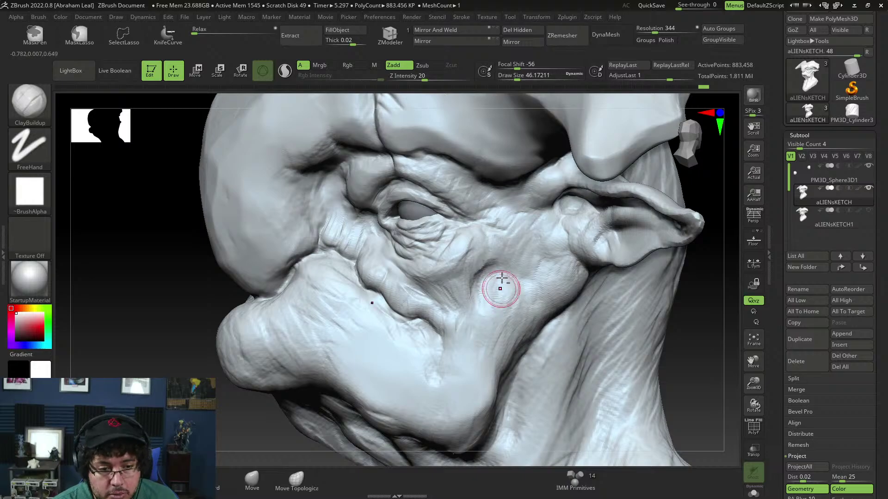
Build up the long cheek fold running from below the eye bag down behind the muzzle with ClayBuildup at draw size about 65
left_click(815, 212)
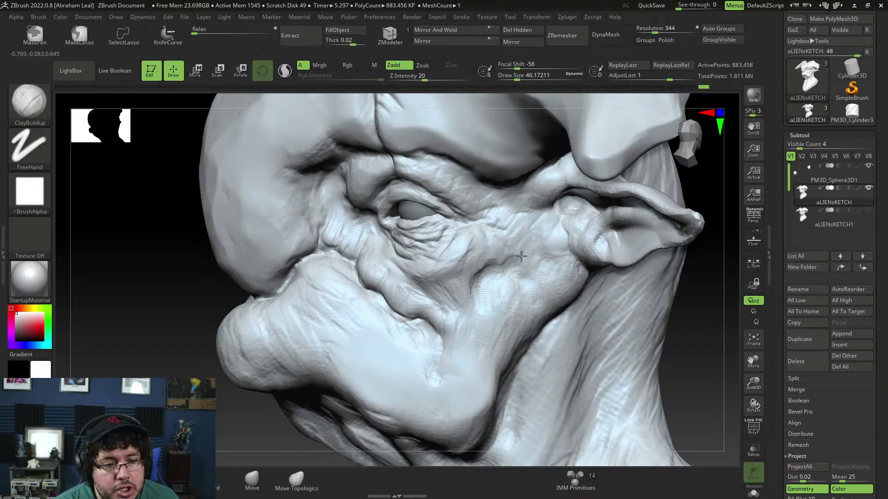
key("space")
mouse_move(454, 296)
left_mouse_down()
mouse_move(447, 309)
mouse_move(461, 357)
mouse_move(470, 332)
left_mouse_up()
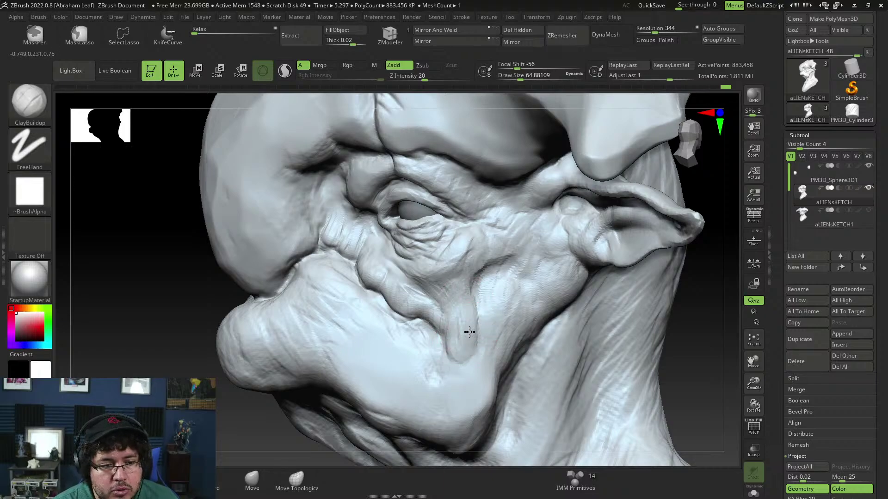
mouse_move(476, 289)
left_mouse_down()
mouse_move(486, 263)
mouse_move(515, 255)
mouse_move(494, 256)
mouse_move(476, 301)
left_mouse_up()
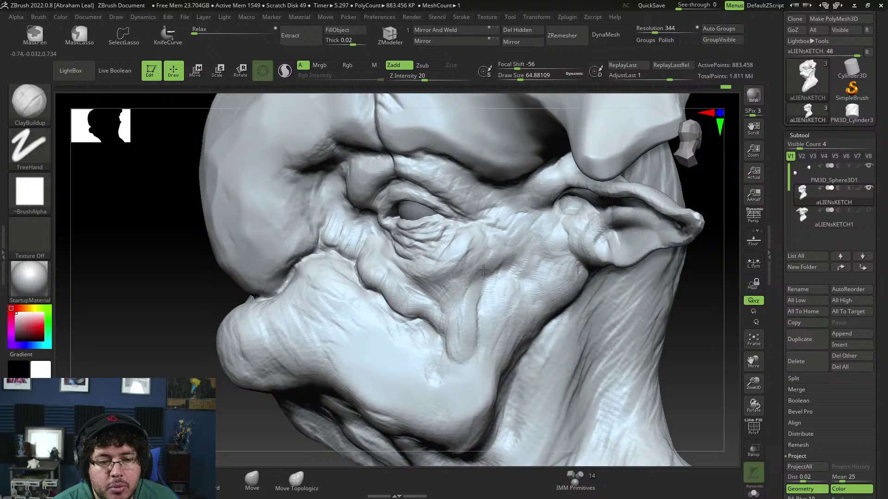
mouse_move(470, 336)
left_mouse_down()
mouse_move(474, 324)
mouse_move(475, 362)
mouse_move(458, 366)
mouse_move(476, 328)
mouse_move(467, 342)
mouse_move(473, 359)
mouse_move(476, 326)
mouse_move(484, 332)
left_mouse_up()
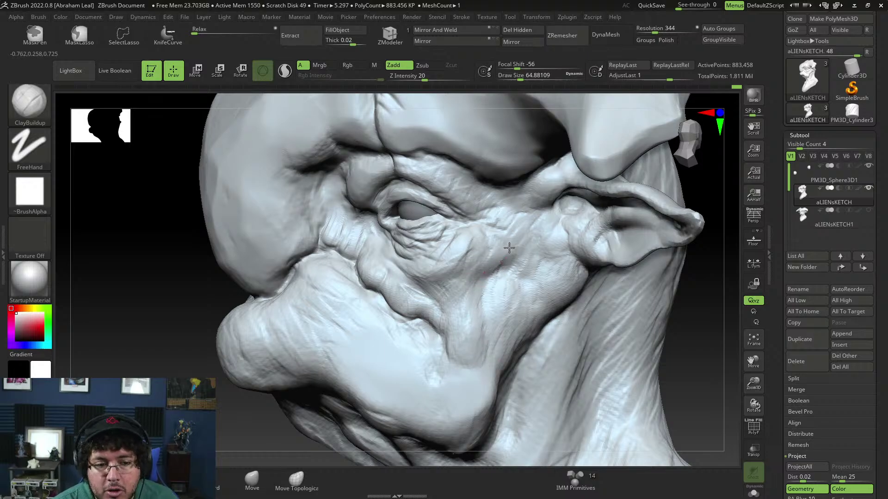
mouse_move(509, 248)
left_mouse_down()
mouse_move(512, 268)
mouse_move(552, 271)
mouse_move(556, 264)
mouse_move(557, 277)
left_mouse_up()
Thicken the lower end of the cheek fold on the head's other side with ClayBuildup at draw size about 74
mouse_move(693, 275)
left_mouse_down("alt")
mouse_move(654, 317)
mouse_move(650, 311)
mouse_move(656, 321)
mouse_move(682, 307)
left_mouse_up("alt")
key("space")
left_click_drag(528, 315, 530, 314)
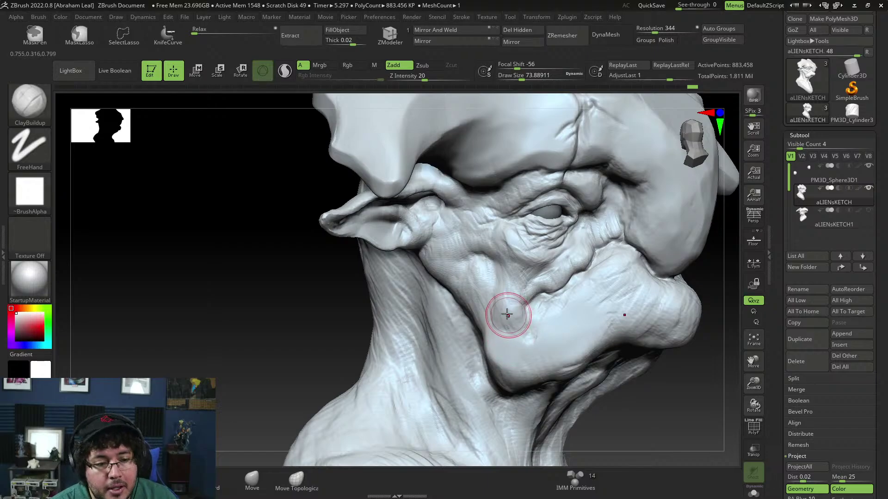
mouse_move(510, 317)
left_mouse_down()
mouse_move(519, 317)
mouse_move(512, 324)
left_mouse_up()
mouse_move(513, 324)
left_mouse_down()
mouse_move(513, 311)
mouse_move(515, 329)
mouse_move(526, 330)
mouse_move(540, 309)
left_mouse_up()
Build volume on the muzzle's side in front of the cheek fold with ClayBuildup, raising the draw size to about 87 and about 108
key("space")
left_click(540, 309)
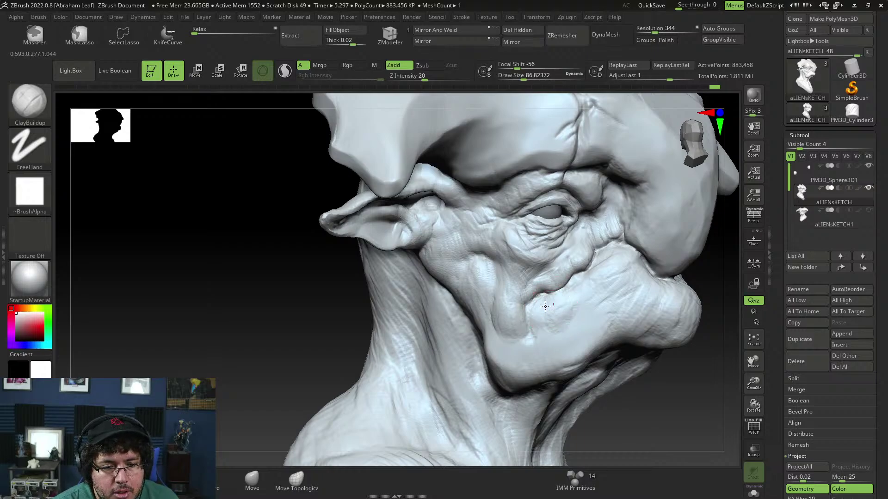
mouse_move(535, 329)
left_mouse_down()
mouse_move(537, 337)
mouse_move(578, 308)
left_mouse_up()
key("space")
left_click_drag(575, 308, 579, 308)
mouse_move(567, 320)
left_mouse_down()
mouse_move(542, 328)
mouse_move(557, 337)
mouse_move(581, 325)
mouse_move(562, 310)
mouse_move(590, 282)
left_mouse_up()
left_click_drag(596, 279, 591, 284)
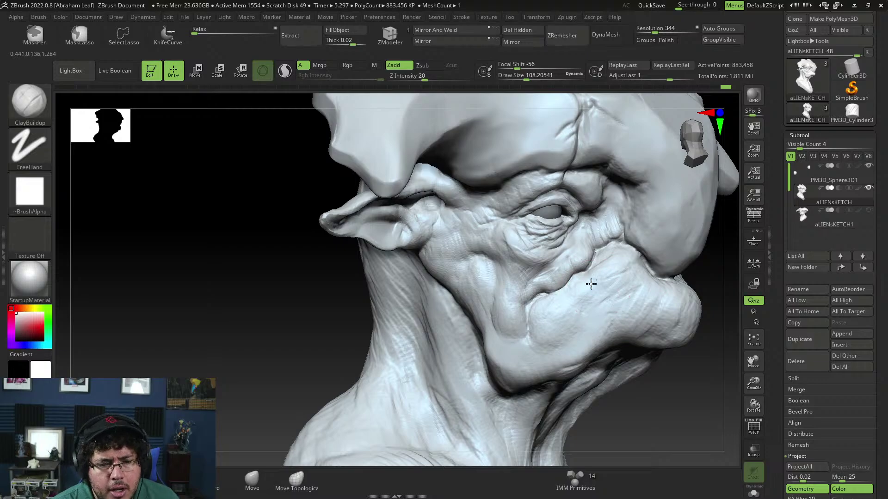
Shape the junction between the muzzle and cheek fold from a more frontal view with ClayBuildup at draw size about 108
left_click_drag(649, 367, 636, 358)
mouse_move(588, 280)
left_mouse_down()
mouse_move(573, 315)
mouse_move(565, 309)
left_mouse_up()
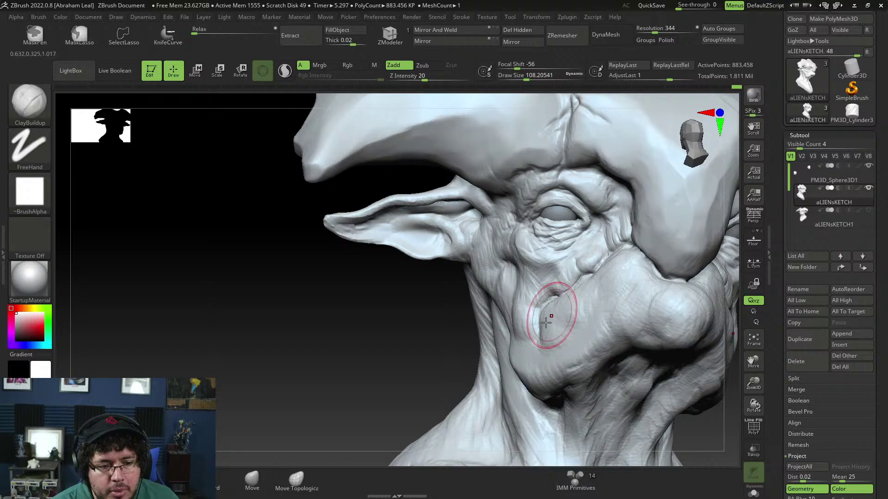
mouse_move(470, 317)
left_mouse_down()
mouse_move(478, 318)
mouse_move(470, 331)
mouse_move(453, 334)
mouse_move(487, 336)
left_mouse_up()
mouse_move(544, 314)
left_mouse_down()
mouse_move(554, 298)
mouse_move(565, 304)
left_mouse_up()
left_click_drag(566, 305, 560, 321)
Build up the rear cheek and the jaw's lower edge with ClayBuildup strokes from a side view
mouse_move(698, 421)
left_mouse_down("alt")
mouse_move(647, 408)
mouse_move(707, 406)
left_mouse_up("alt")
mouse_move(496, 306)
left_mouse_down()
mouse_move(489, 320)
mouse_move(448, 307)
mouse_move(461, 323)
mouse_move(476, 312)
mouse_move(460, 307)
mouse_move(459, 317)
mouse_move(481, 310)
mouse_move(476, 321)
mouse_move(452, 323)
left_mouse_up()
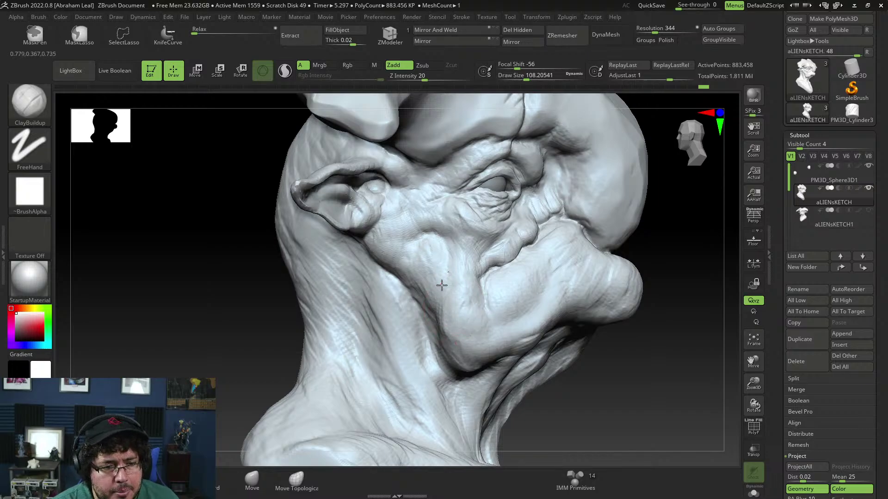
left_click_drag(465, 361, 493, 362)
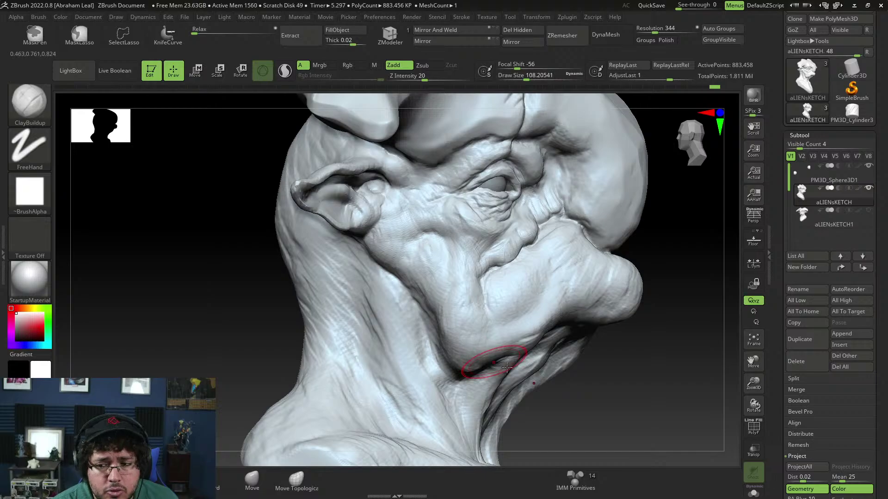
Sculpt the muzzle's lower side with ClayBuildup, adding form from the jaw corner forward toward the front of the mouth
left_click_drag(580, 388, 569, 383)
left_click_drag(604, 407, 585, 383)
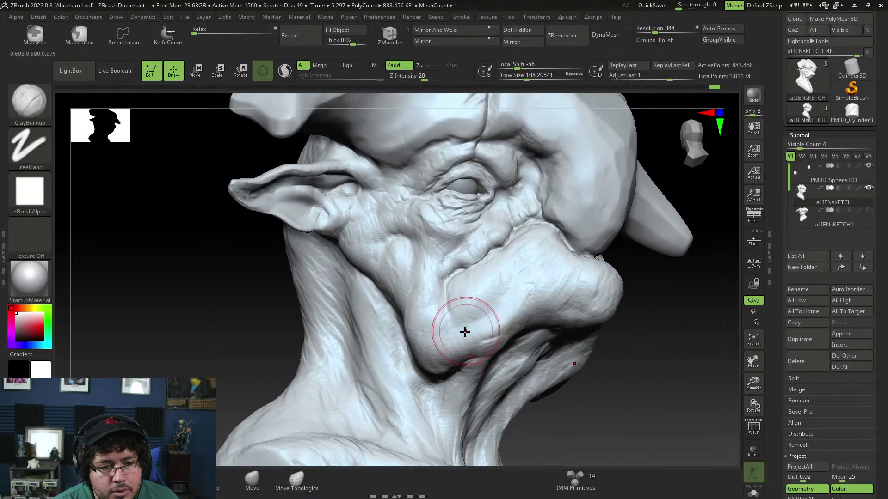
left_click_drag(463, 331, 459, 333)
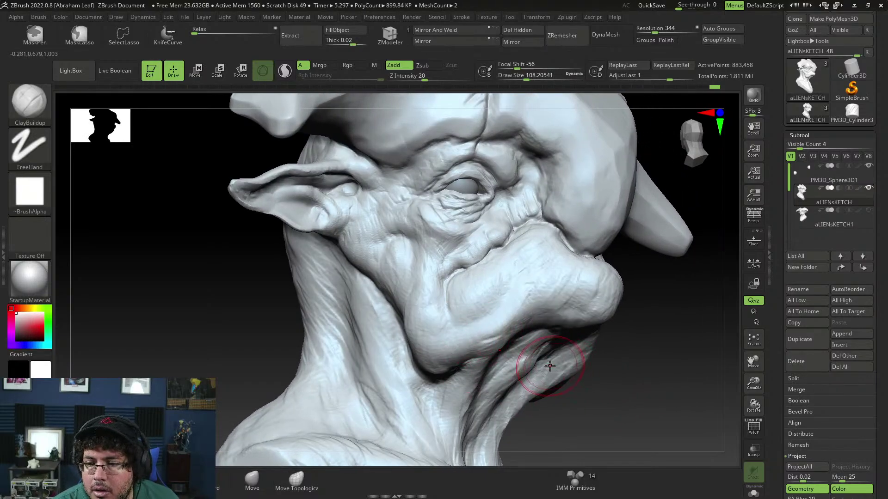
left_click_drag(550, 366, 548, 366)
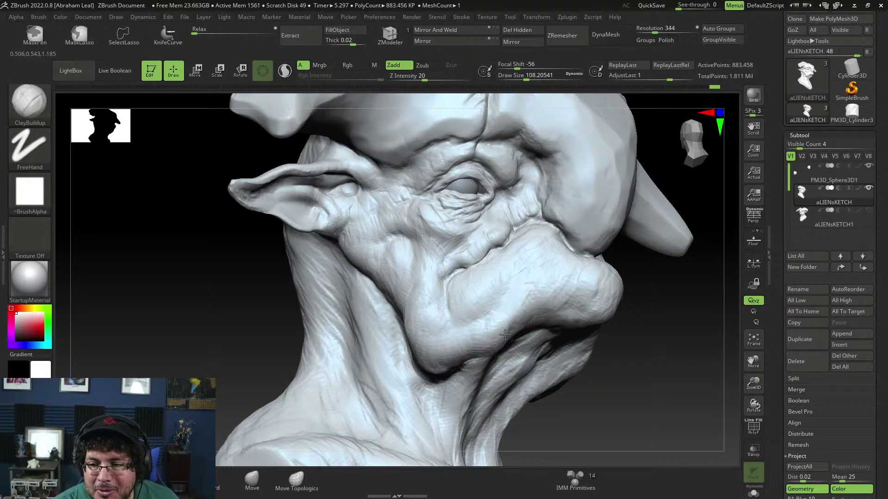
left_click_drag(506, 327, 544, 295)
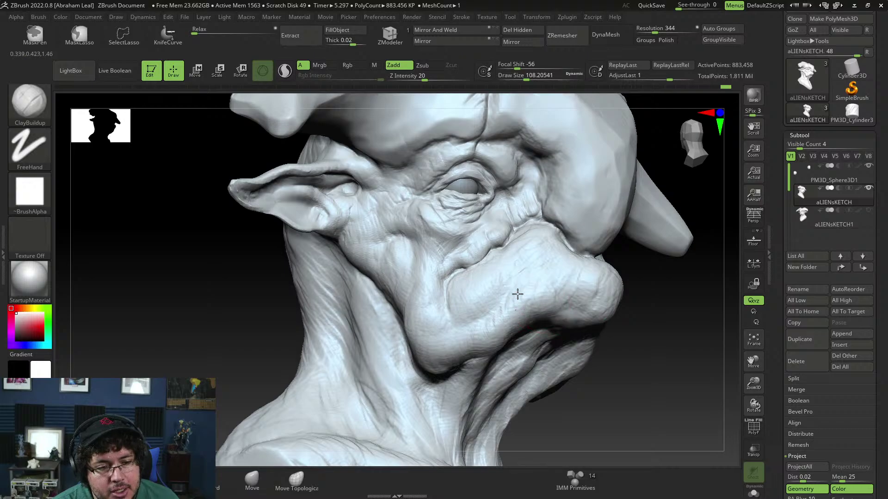
mouse_move(500, 319)
left_mouse_down()
mouse_move(491, 325)
mouse_move(518, 321)
left_mouse_up()
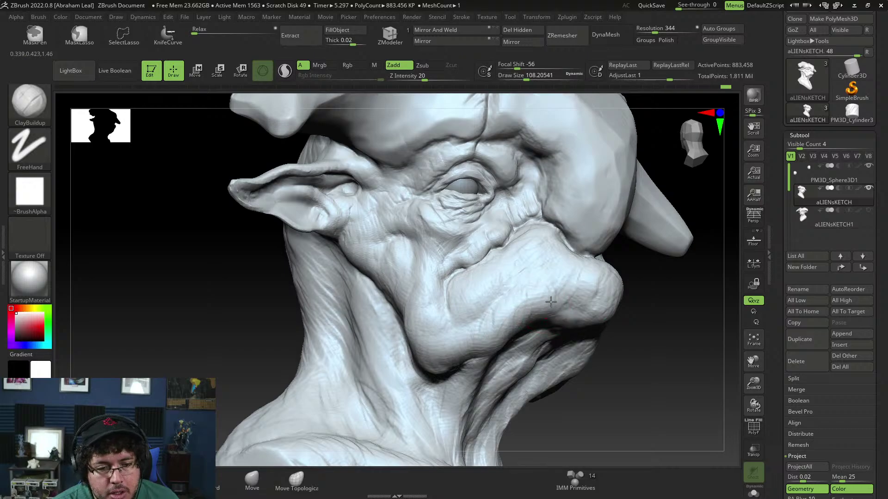
Build up the muzzle's front and upper side beneath the nose plate with ClayBuildup at draw size about 108
left_click_drag(618, 373, 573, 310)
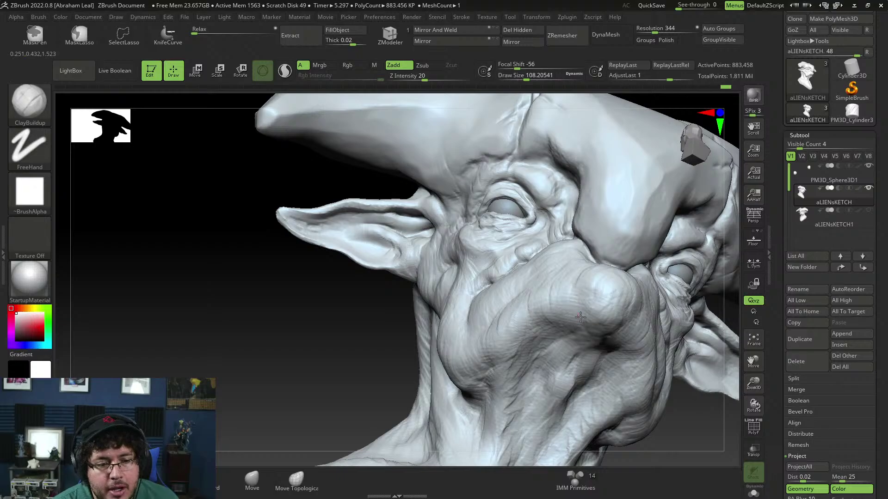
left_click_drag(679, 416, 634, 374)
mouse_move(681, 237)
left_mouse_down("alt")
mouse_move(683, 280)
mouse_move(541, 261)
left_mouse_up("alt")
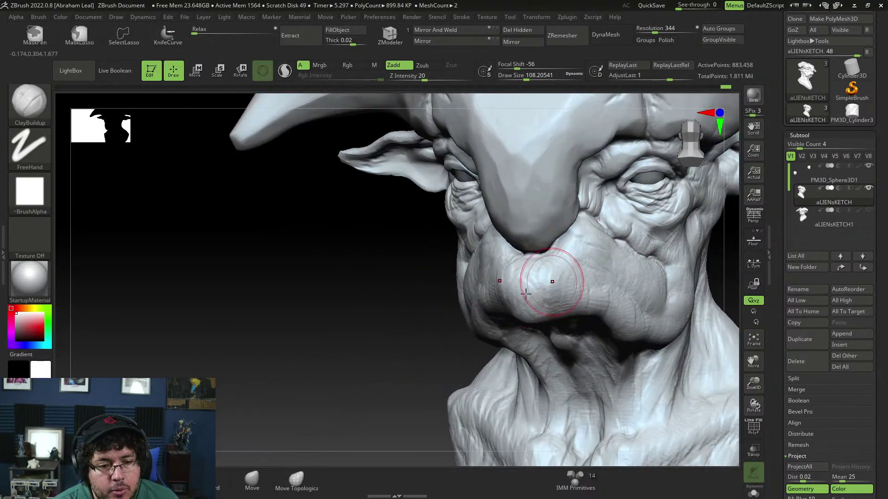
left_click_drag(430, 355, 430, 363)
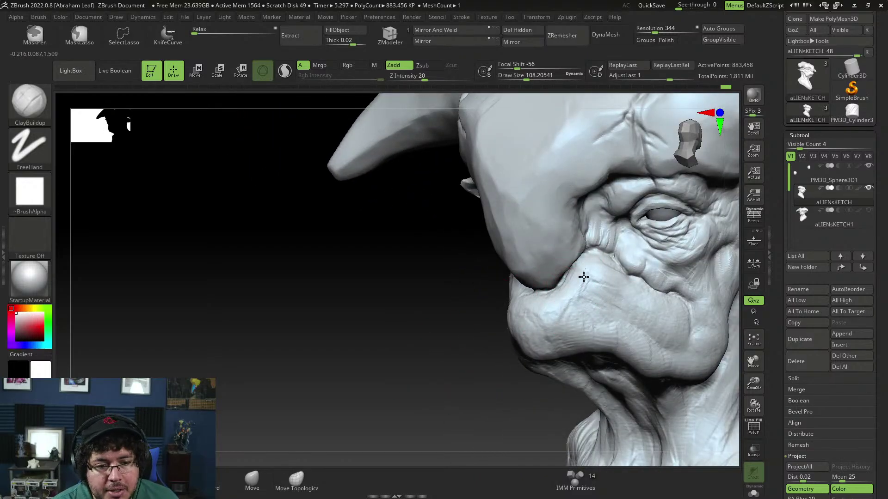
mouse_move(585, 283)
left_mouse_down()
mouse_move(578, 307)
mouse_move(601, 326)
left_mouse_up()
right_click_drag(601, 326, 571, 308)
left_click_drag(591, 283, 590, 281)
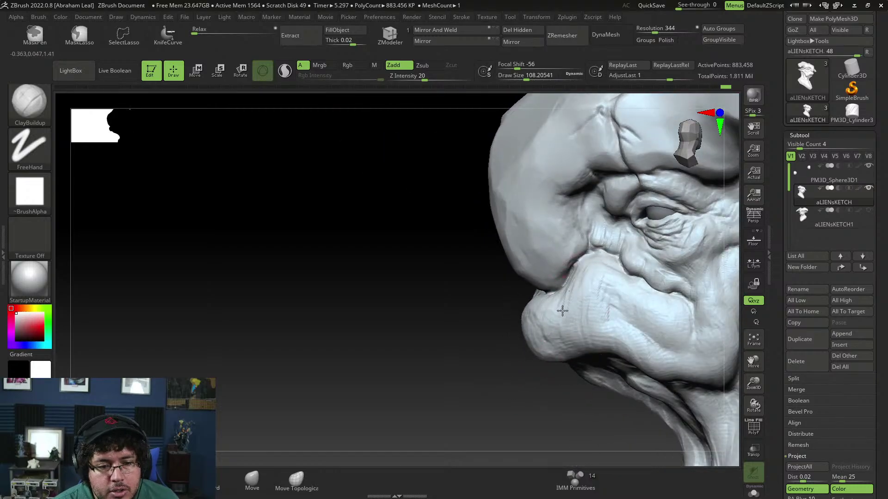
mouse_move(562, 311)
left_mouse_down()
mouse_move(606, 295)
mouse_move(622, 319)
mouse_move(629, 313)
left_mouse_up()
mouse_move(629, 313)
left_mouse_down()
mouse_move(617, 309)
mouse_move(613, 329)
left_mouse_up()
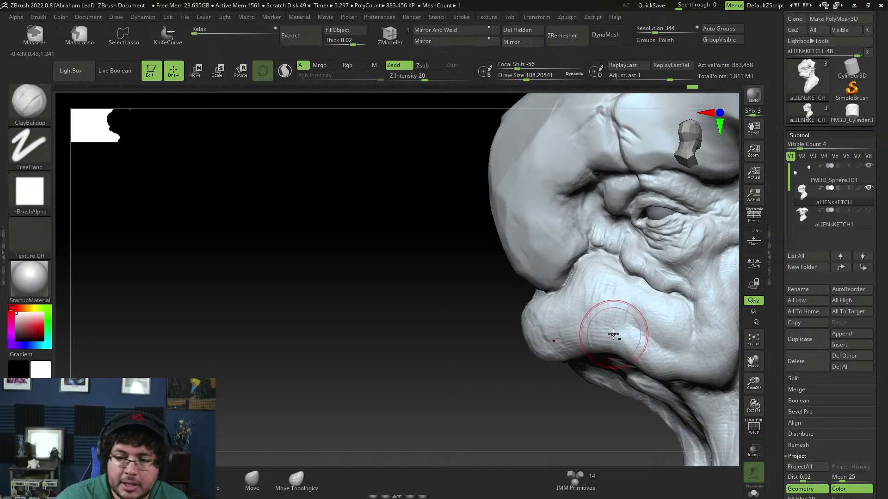
Switch to File Explorer, go to the ConceptArt folder inside NT_Saria, and view the BodySuitFront image
key("alt+Tab")
key("super")
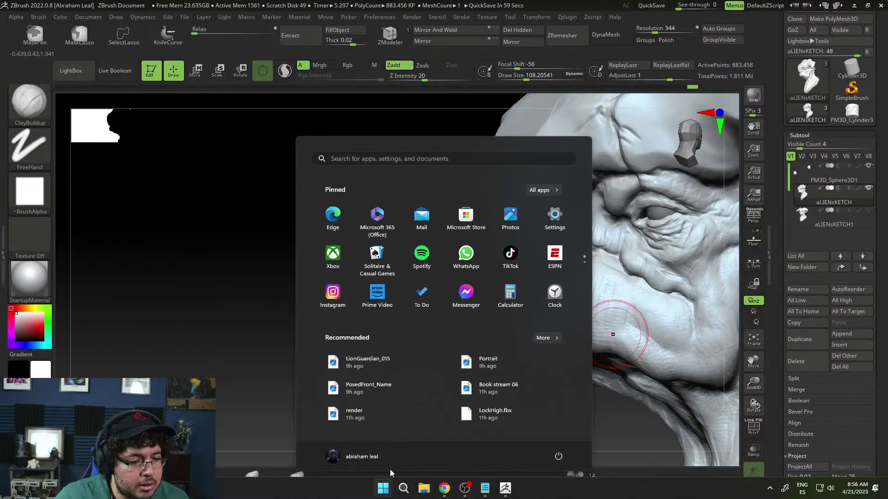
left_click(418, 489)
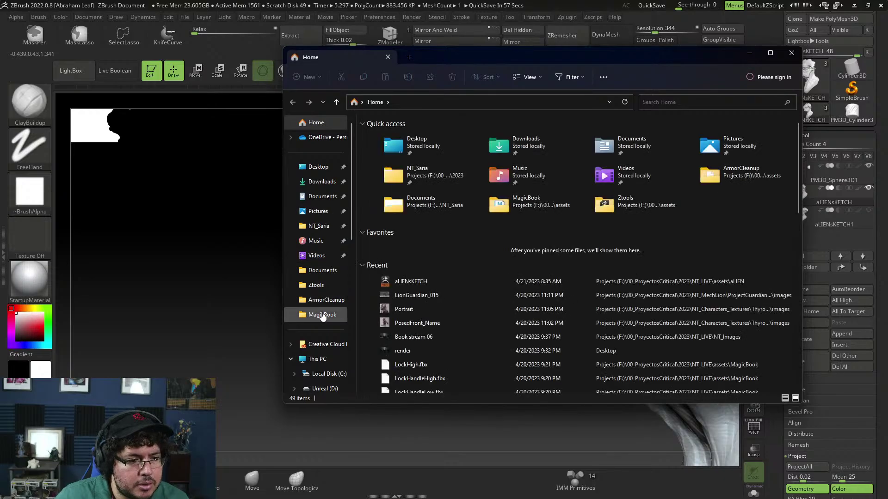
left_click(319, 226)
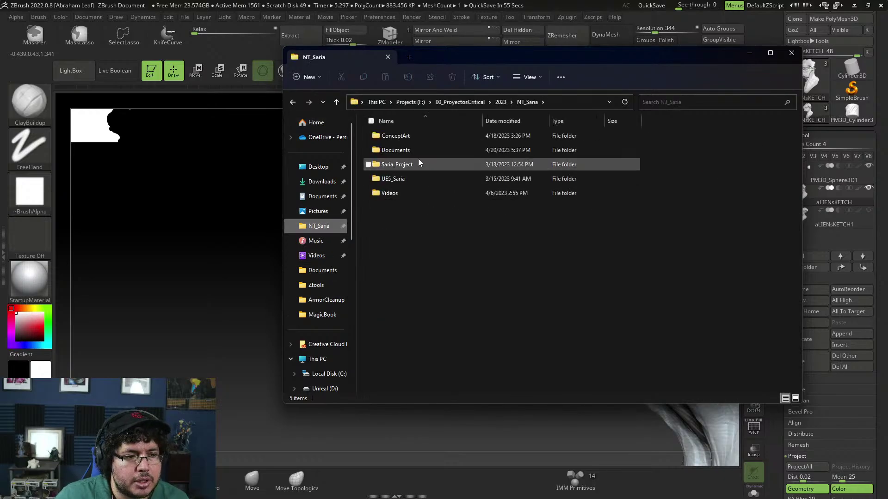
double_click(417, 137)
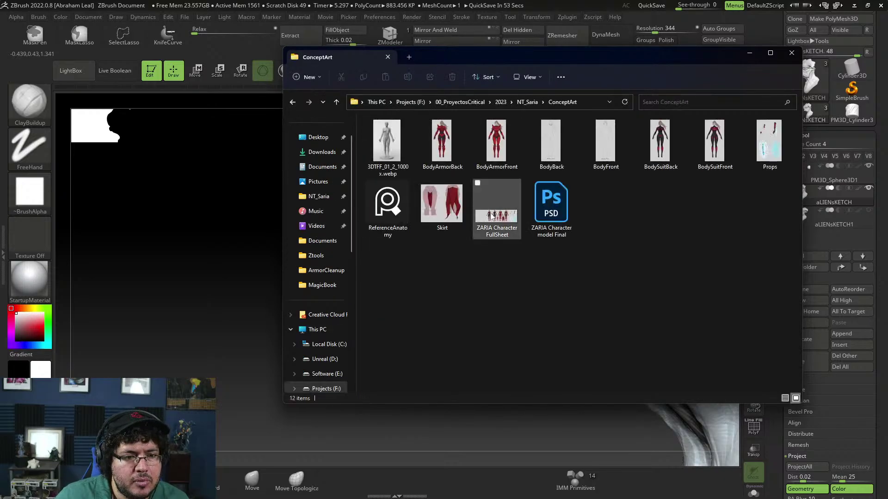
left_click(712, 152)
double_click(712, 153)
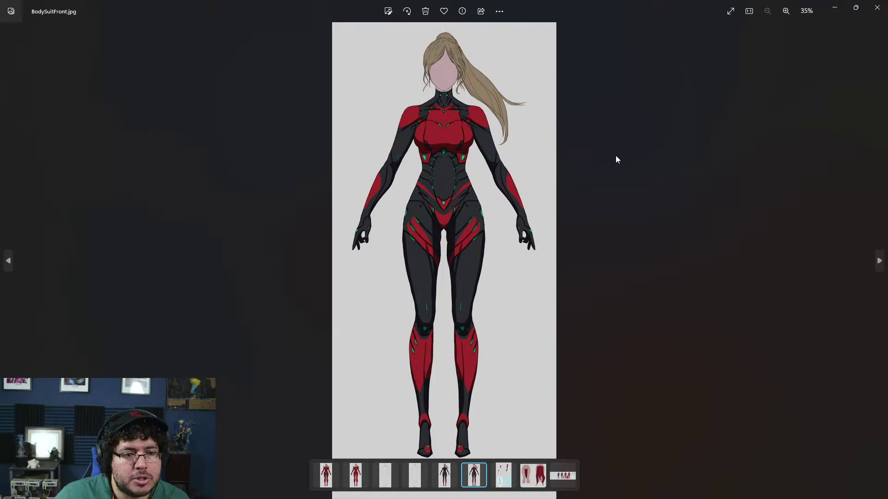
View the BodyArmorFront concept image, close both images and the folder window, and return to ZBrush
left_click(835, 8)
double_click(496, 141)
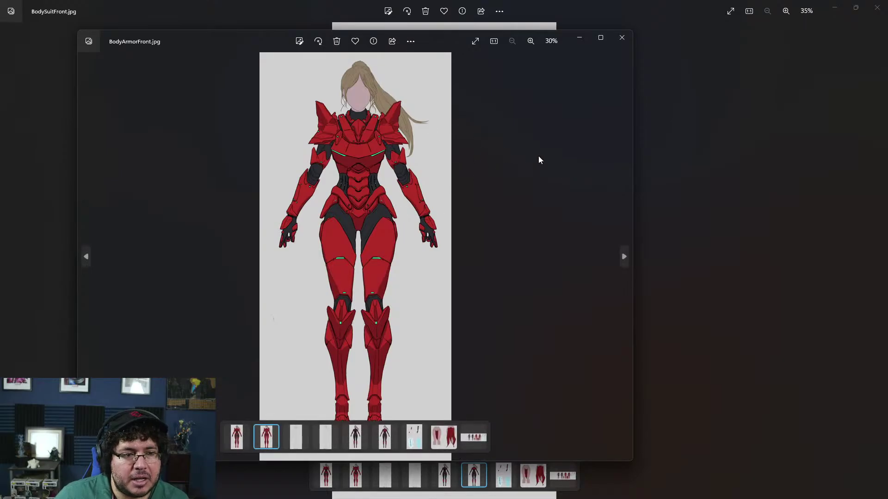
left_click(621, 38)
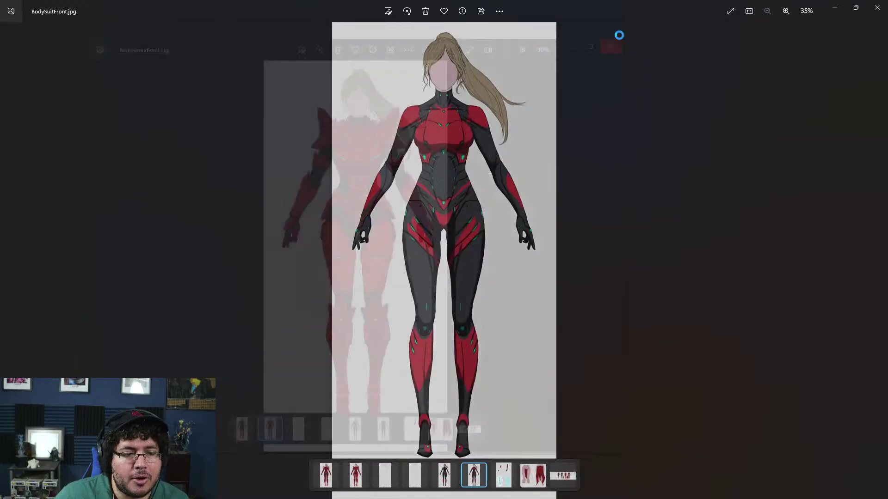
left_click(876, 9)
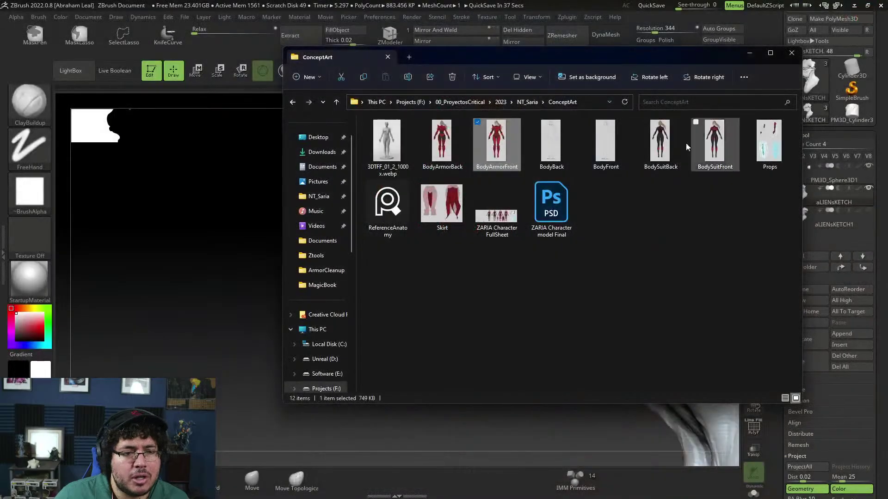
left_click(790, 54)
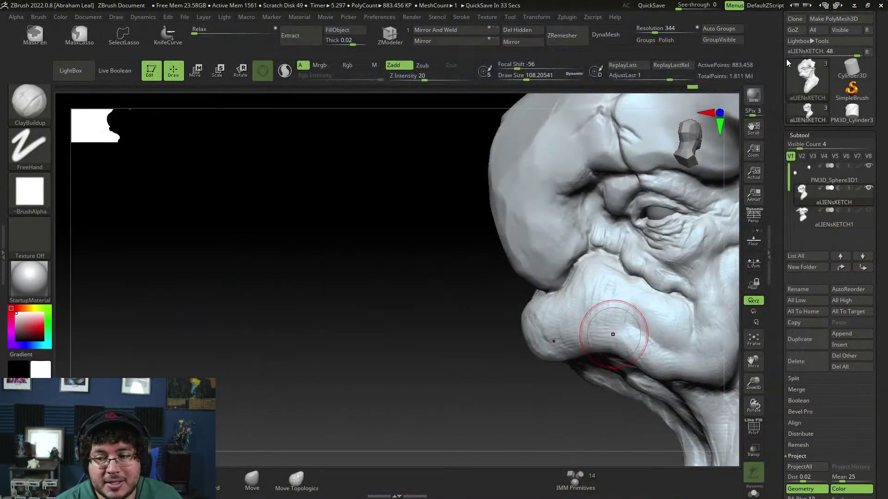
Carve the crease between the nose plate and the inner-eye fold with DamStandard at draw size about 31 and about 35
mouse_move(589, 368)
left_mouse_down()
mouse_move(526, 390)
mouse_move(517, 379)
mouse_move(526, 368)
mouse_move(475, 386)
mouse_move(483, 363)
left_mouse_up()
key("space")
mouse_move(561, 216)
left_mouse_down()
mouse_move(528, 210)
mouse_move(534, 239)
left_mouse_up()
left_click_drag(418, 341, 386, 375, "alt")
left_click_drag(340, 354, 410, 411, "alt")
key("b")
key("d")
key("s")
key("space")
left_click_drag(553, 255, 544, 254)
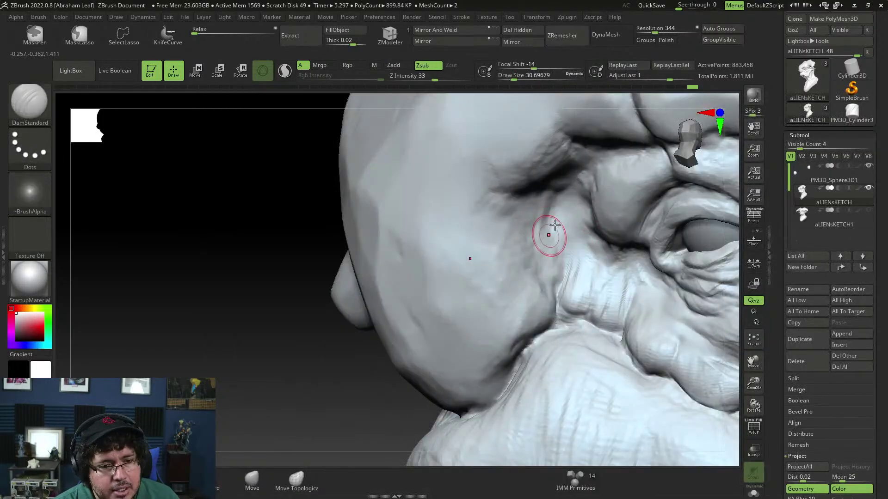
key("space")
left_click_drag(557, 211, 545, 224)
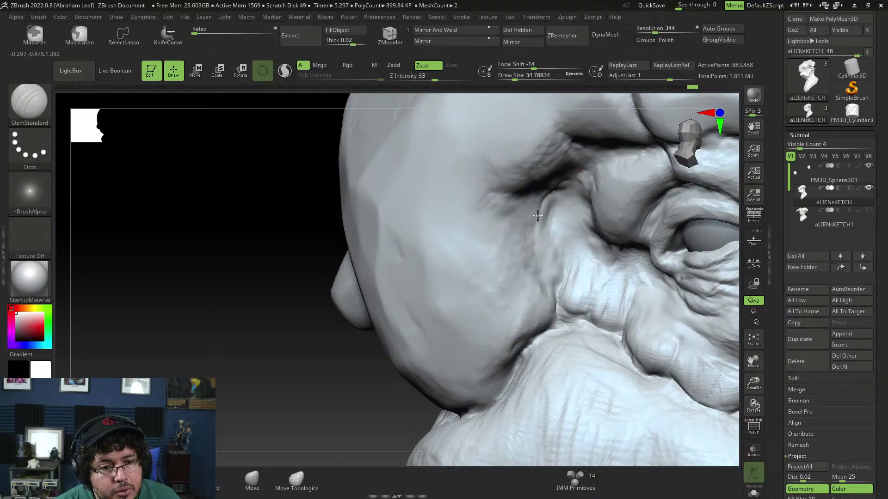
left_click_drag(557, 192, 539, 248)
mouse_move(571, 185)
left_mouse_down()
mouse_move(539, 228)
mouse_move(549, 261)
mouse_move(552, 235)
left_mouse_up()
Extend the DamStandard crease down the nose plate's edge to where it meets the muzzle, at draw size about 25
key("space")
key("space")
mouse_move(365, 393)
left_mouse_down()
mouse_move(351, 406)
mouse_move(340, 400)
left_mouse_up()
mouse_move(546, 255)
left_mouse_down()
mouse_move(551, 327)
mouse_move(530, 344)
left_mouse_up()
left_click_drag(555, 316, 530, 347)
left_click_drag(369, 393, 404, 395)
left_click_drag(552, 323, 527, 358)
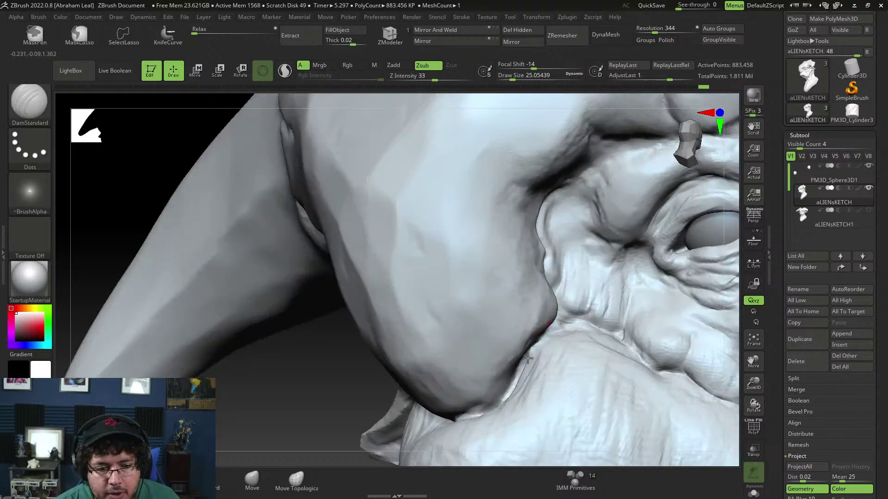
left_click_drag(352, 388, 222, 365)
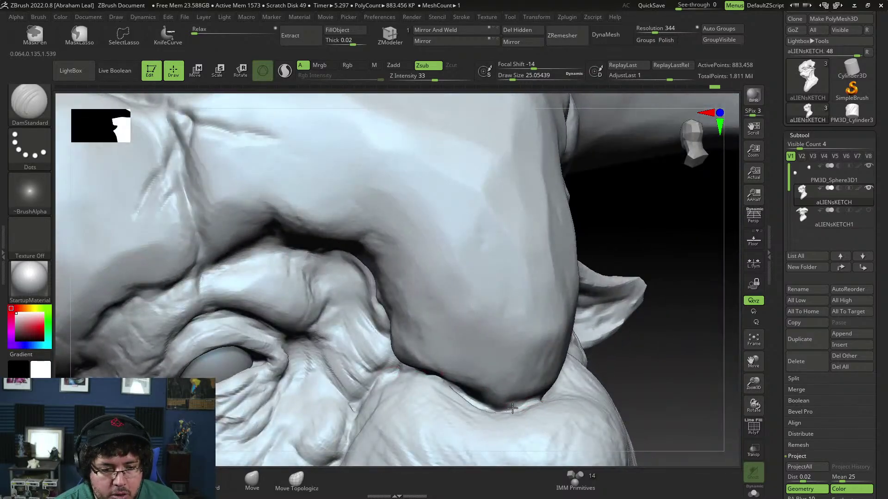
Build up the skin fold between the inner eye corner and nose plate with ClayBuildup at draw size about 49
mouse_move(648, 369)
left_mouse_down()
mouse_move(661, 341)
mouse_move(631, 271)
mouse_move(658, 286)
left_mouse_up()
key("b")
key("c")
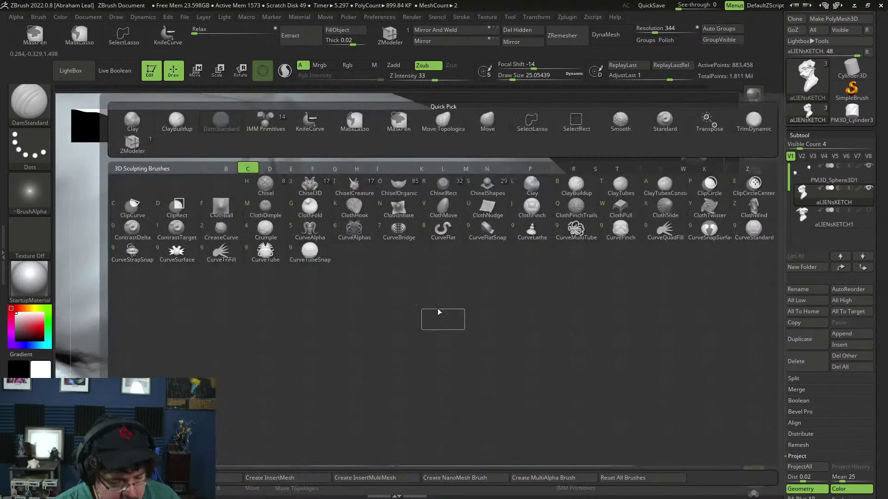
key("b")
key("space")
mouse_move(417, 303)
left_mouse_down()
mouse_move(433, 362)
mouse_move(412, 369)
left_mouse_up()
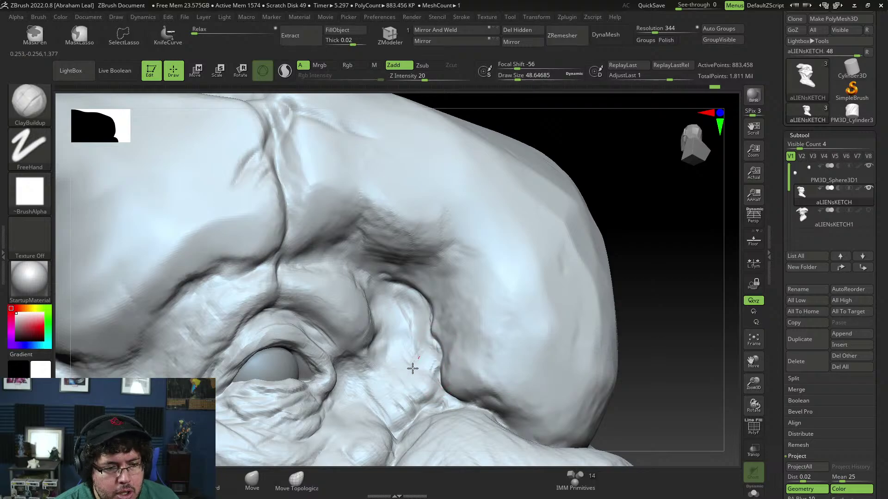
mouse_move(415, 328)
left_mouse_down()
mouse_move(386, 294)
mouse_move(413, 364)
mouse_move(426, 346)
left_mouse_up()
mouse_move(430, 381)
left_mouse_down()
mouse_move(412, 355)
mouse_move(411, 393)
left_mouse_up()
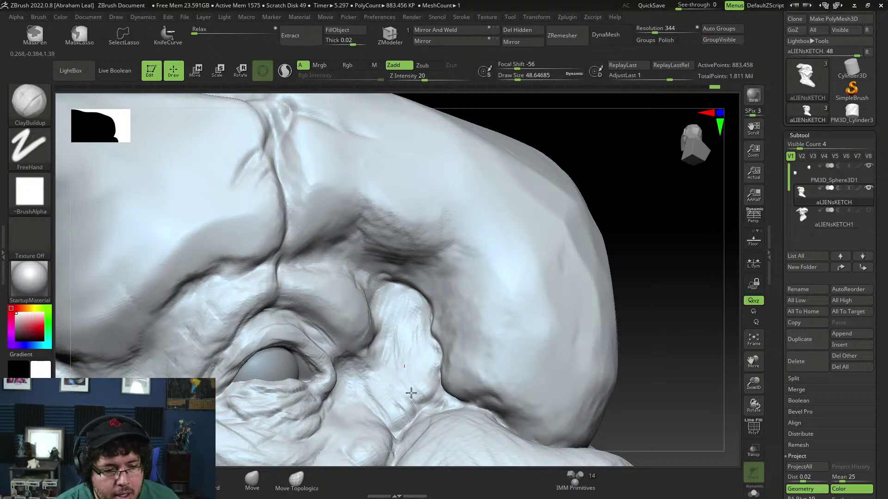
Carve wrinkles from the upper eyelid past the outer eye corner with DamStandard at draw size about 16
left_click_drag(648, 216, 620, 236, "shift")
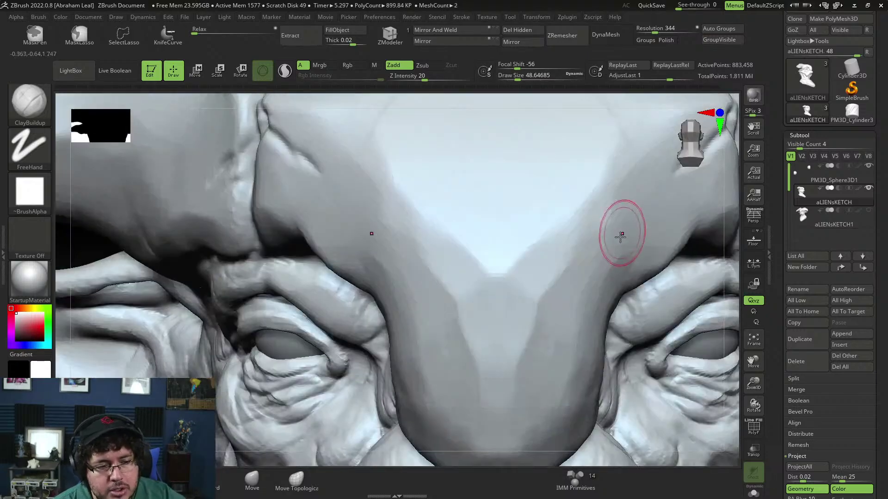
left_click_drag(727, 287, 702, 247, "alt")
left_click_drag(698, 370, 587, 370)
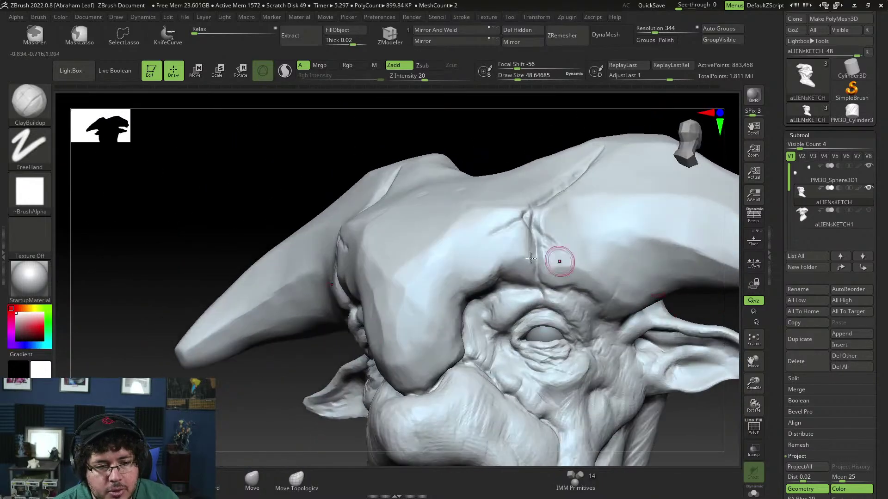
left_click_drag(485, 310, 492, 309)
left_click_drag(703, 410, 674, 426, "alt")
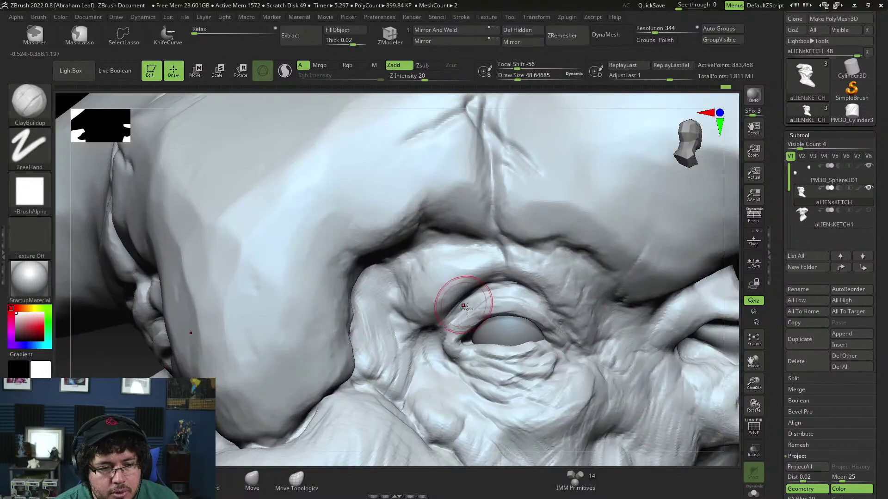
key("b")
key("d")
key("s")
key("space")
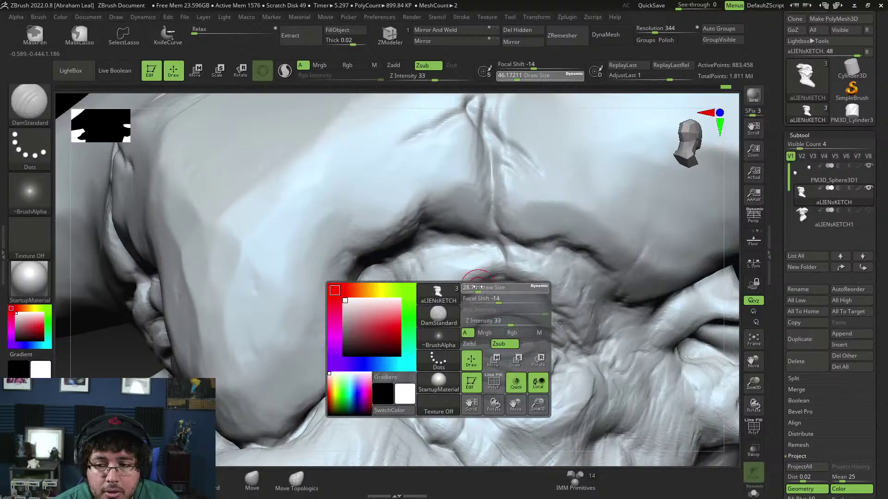
mouse_move(475, 287)
left_mouse_down()
mouse_move(543, 303)
mouse_move(566, 342)
left_mouse_up()
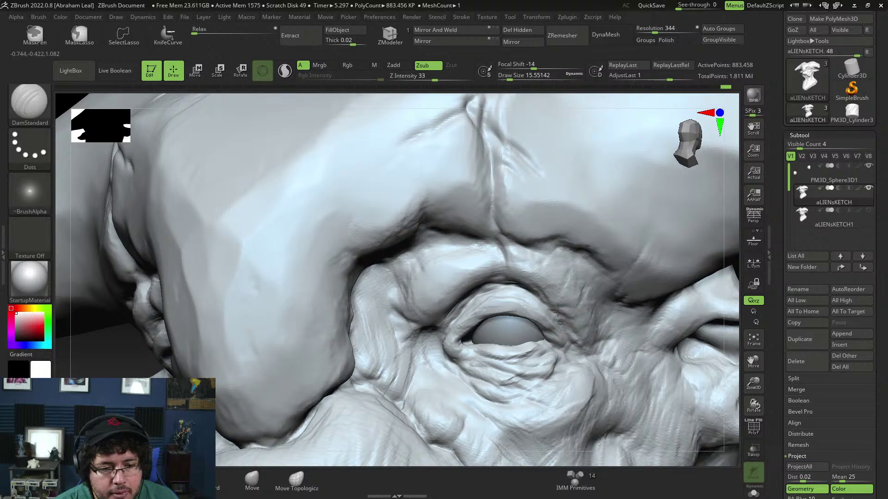
mouse_move(543, 299)
left_mouse_down()
mouse_move(577, 349)
mouse_move(586, 348)
left_mouse_up()
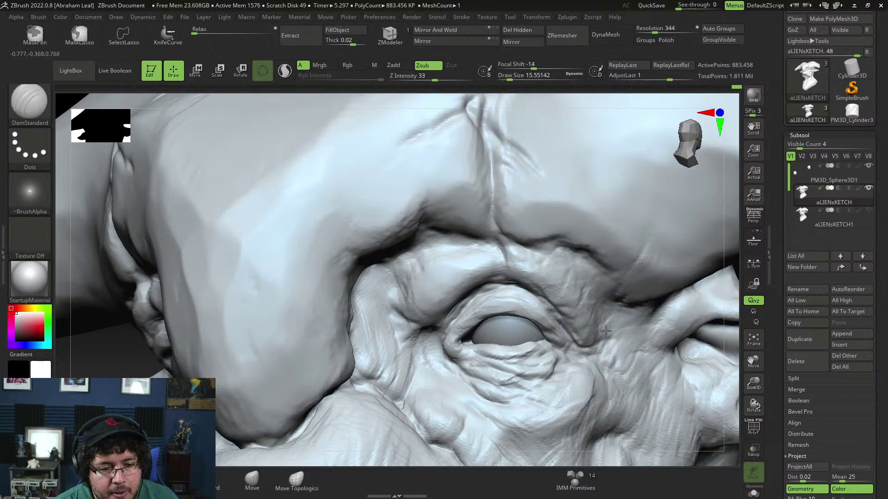
Flatten the lower eyelid's rim near the outer corner with TrimDynamic at draw size about 33
left_click_drag(735, 355, 689, 316, "alt")
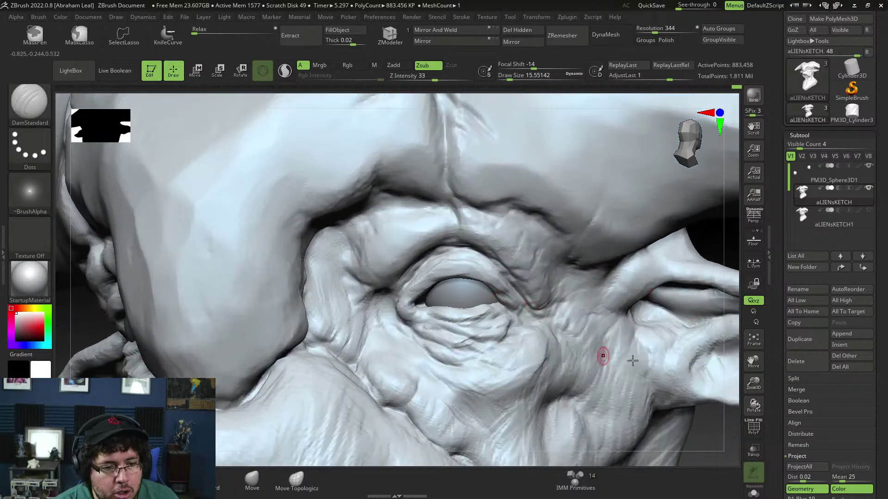
left_click_drag(717, 424, 745, 448)
key("b")
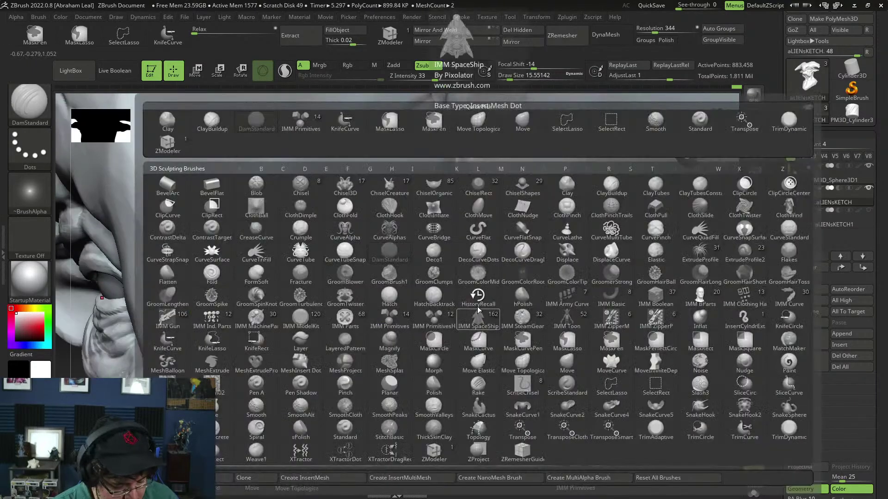
key("t")
key("d")
key("space")
left_click_drag(474, 295, 478, 296)
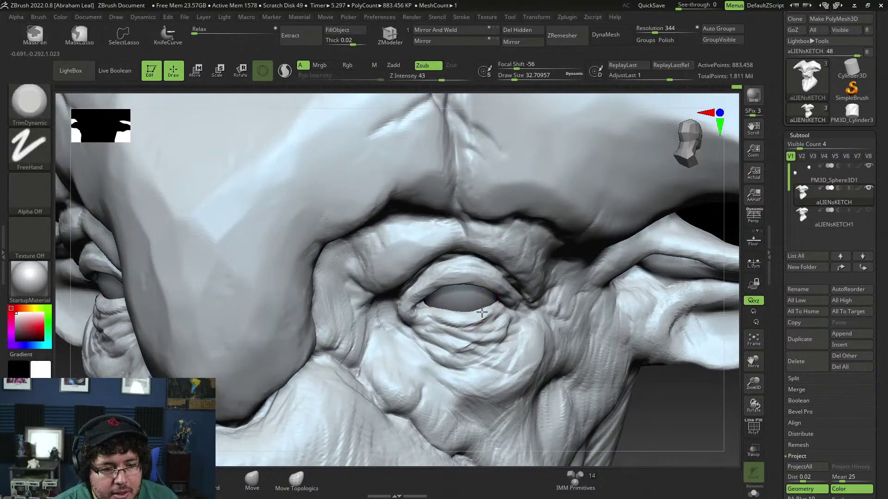
left_click_drag(482, 311, 467, 315)
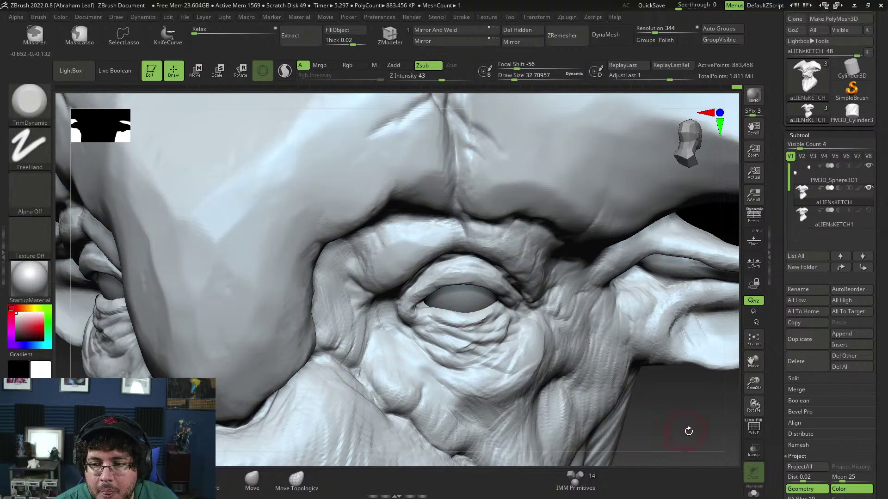
Flatten and define the upper eyelid's surface with TrimDynamic from side, front and low angles
mouse_move(688, 431)
left_mouse_down("alt")
mouse_move(631, 398)
mouse_move(644, 401)
mouse_move(617, 401)
left_mouse_up("alt")
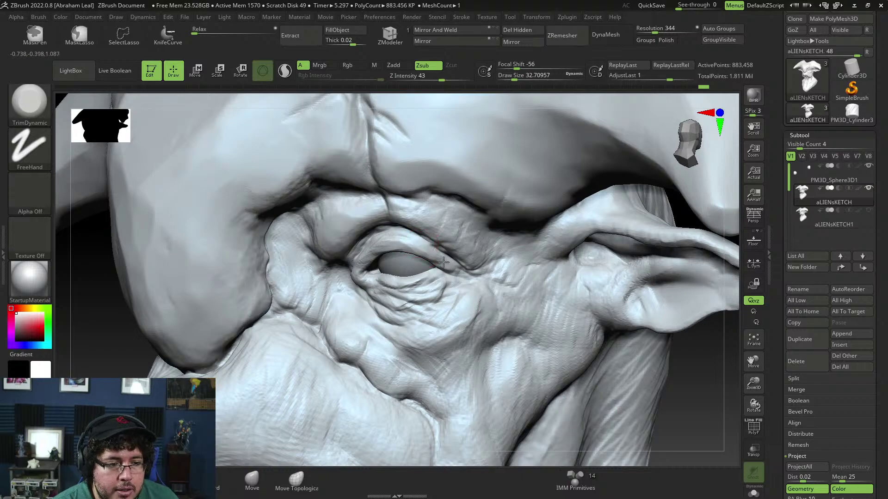
left_click_drag(708, 350, 736, 347)
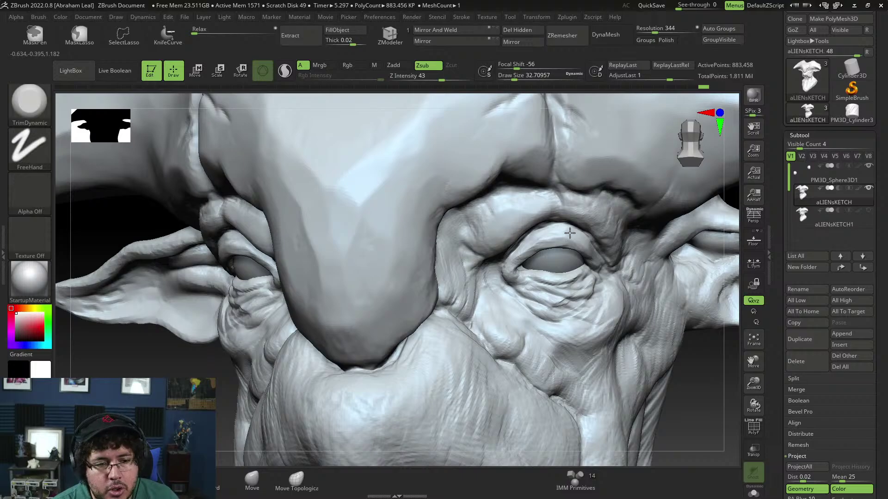
left_click_drag(554, 233, 508, 266)
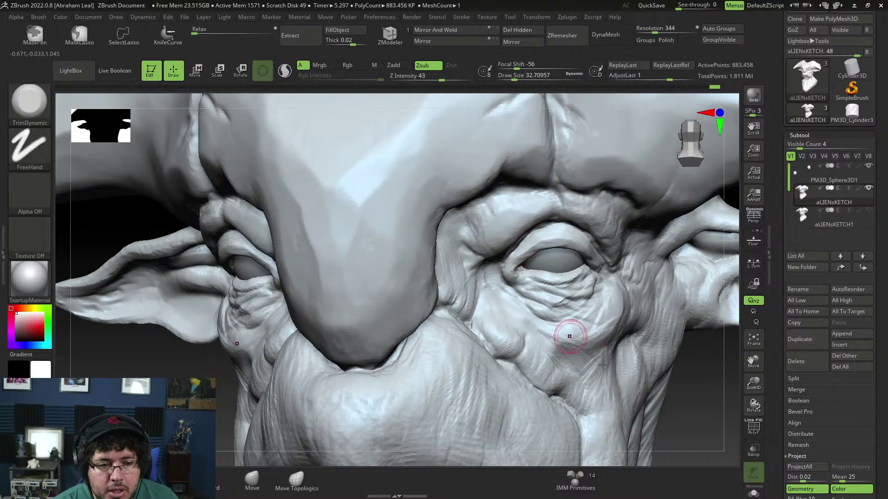
left_click_drag(726, 408, 686, 333)
mouse_move(549, 234)
left_mouse_down()
mouse_move(530, 255)
mouse_move(545, 241)
mouse_move(577, 249)
mouse_move(557, 238)
mouse_move(595, 265)
left_mouse_up()
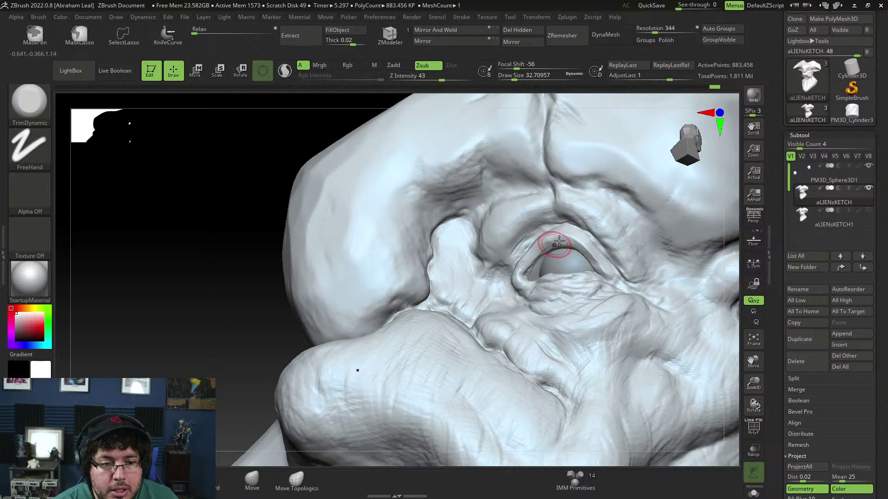
mouse_move(245, 305)
left_mouse_down("alt")
mouse_move(467, 324)
mouse_move(638, 353)
left_mouse_up("alt")
key("super")
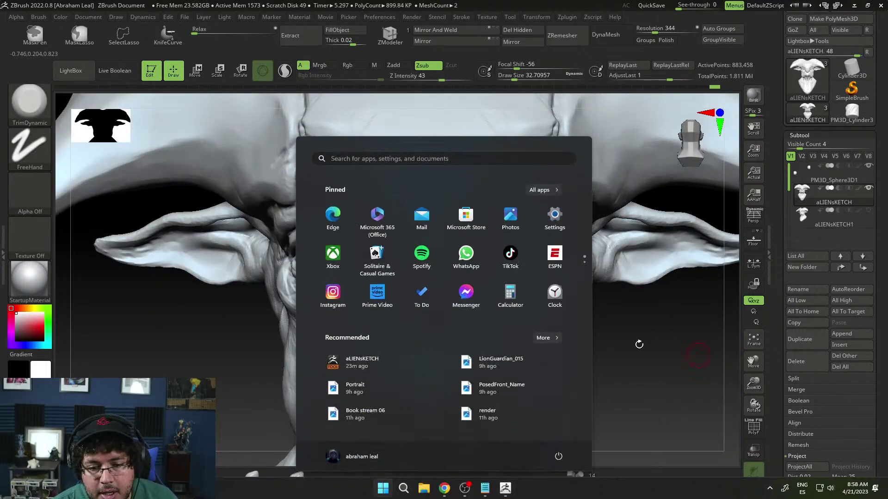
key("super")
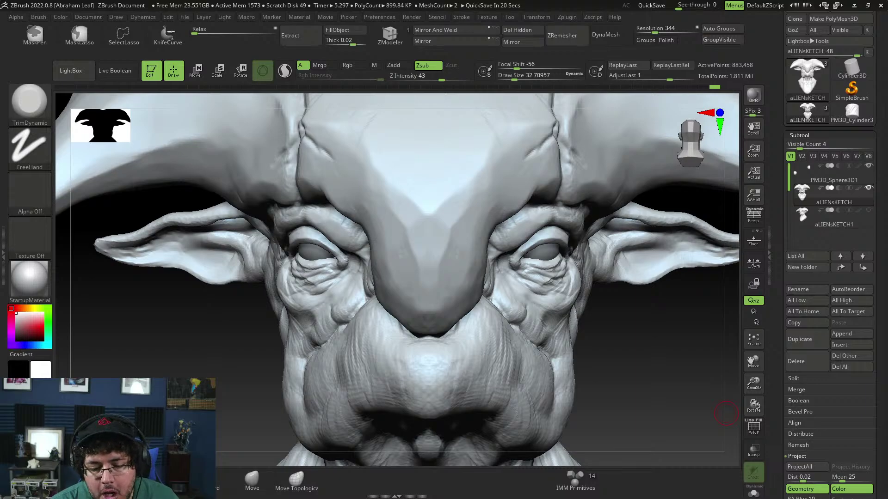
Build up the skin folds of the bag beneath the eye with ClayBuildup at draw size about 35
mouse_move(645, 369)
left_mouse_down("alt")
mouse_move(616, 345)
mouse_move(601, 315)
left_mouse_up("alt")
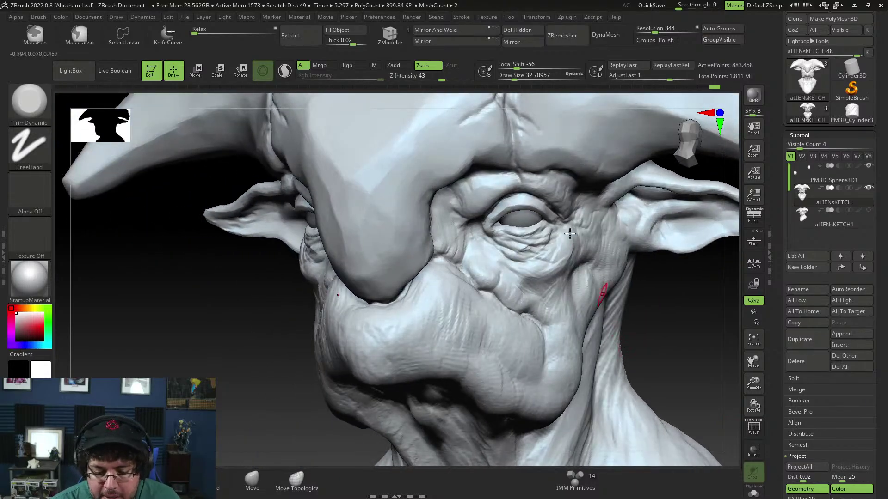
key("b")
key("c")
key("b")
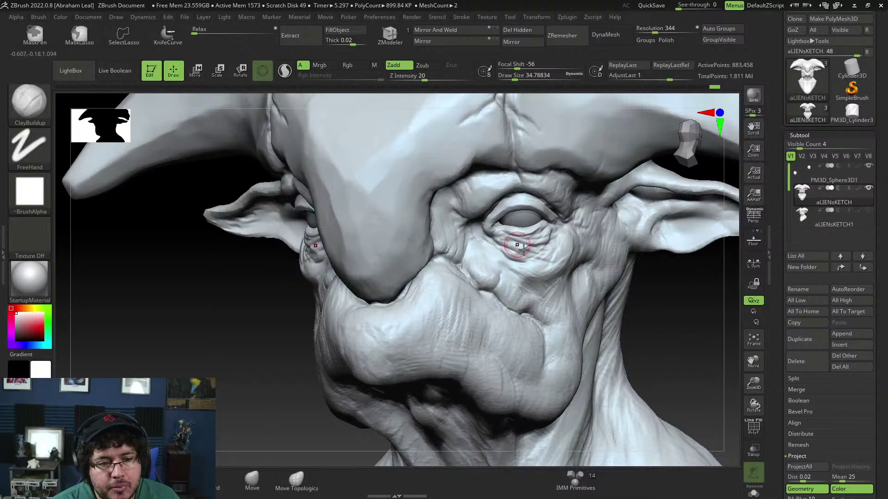
mouse_move(527, 242)
left_mouse_down()
mouse_move(517, 245)
mouse_move(532, 251)
mouse_move(525, 250)
left_mouse_up()
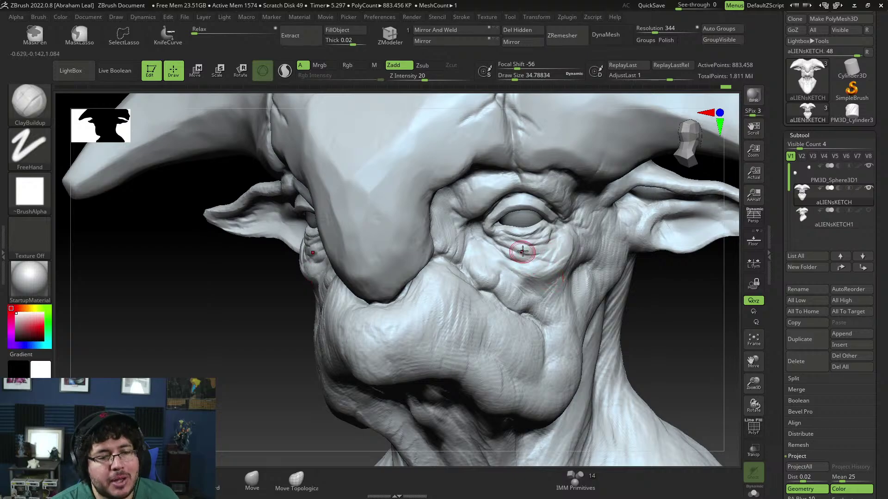
mouse_move(523, 251)
left_mouse_down()
mouse_move(549, 245)
mouse_move(530, 260)
left_mouse_up()
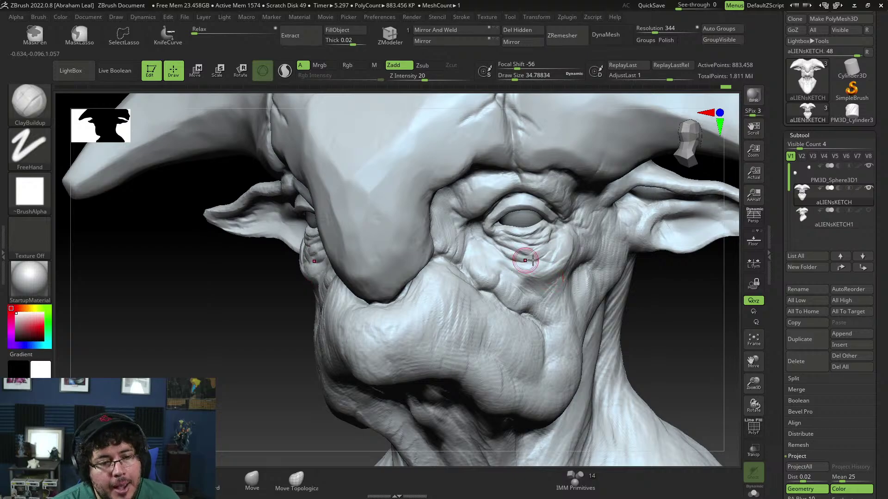
right_click_drag(549, 272, 481, 269)
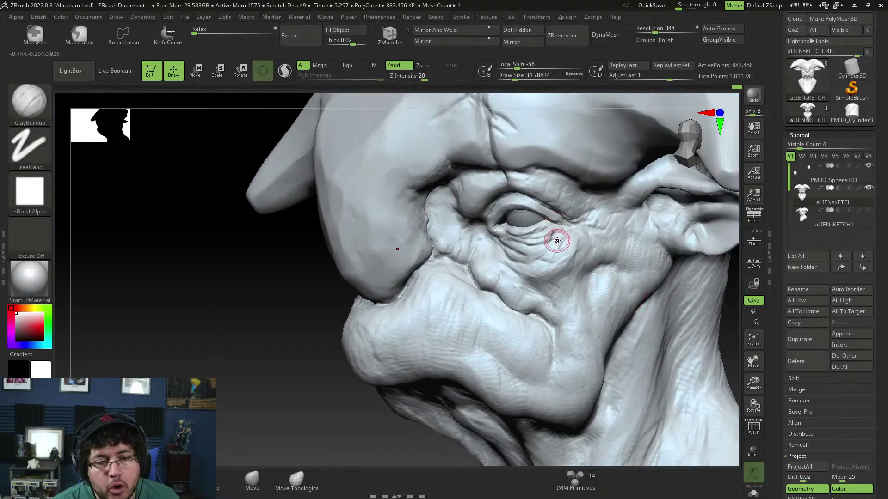
Carve fine wrinkles into the bag beneath the eye with DamStandard at draw size about 25
key("b")
key("d")
key("s")
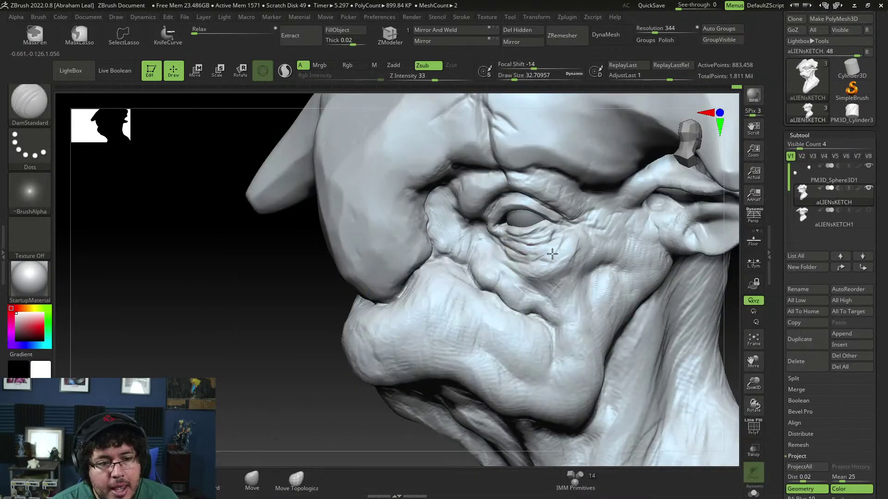
key("space")
left_click_drag(552, 254, 547, 253)
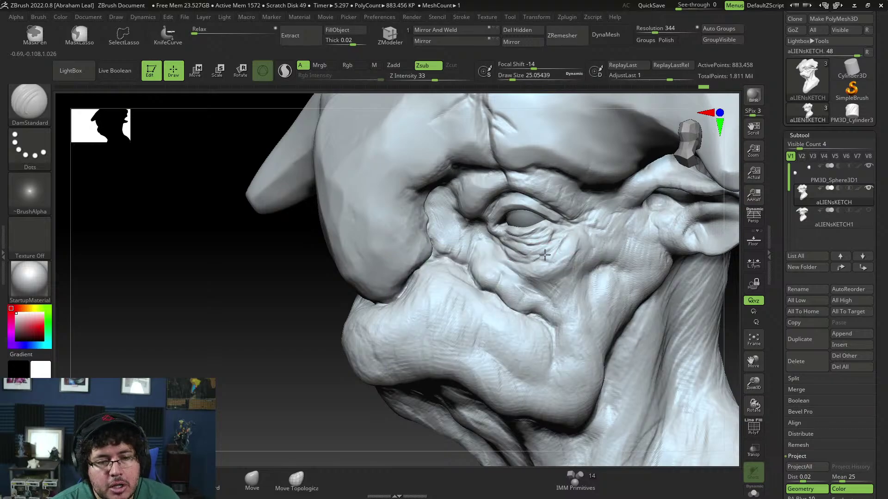
Deepen the creases in the brow folds around the upper eye with DamStandard at draw size about 37
mouse_move(726, 315)
left_mouse_down("alt")
mouse_move(673, 305)
mouse_move(683, 321)
mouse_move(686, 307)
mouse_move(686, 357)
mouse_move(667, 316)
left_mouse_up("alt")
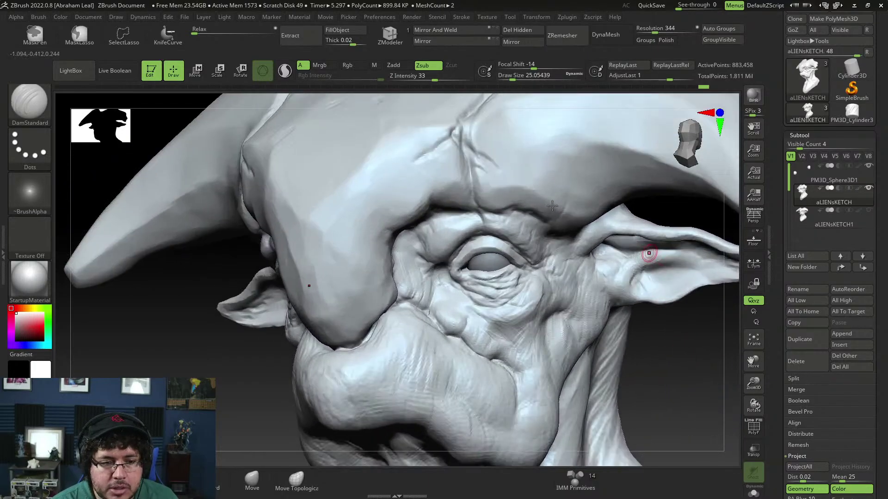
key("space")
mouse_move(520, 221)
left_mouse_down()
mouse_move(513, 239)
mouse_move(512, 231)
left_mouse_up()
key("space")
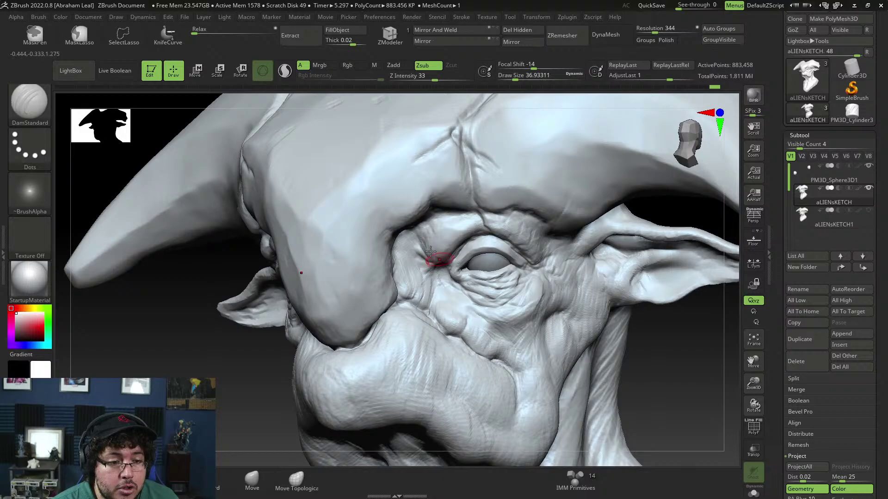
Carve the cheek crease from the fold's lower end down along the muzzle's rear edge with DamStandard
left_click_drag(680, 378, 635, 373)
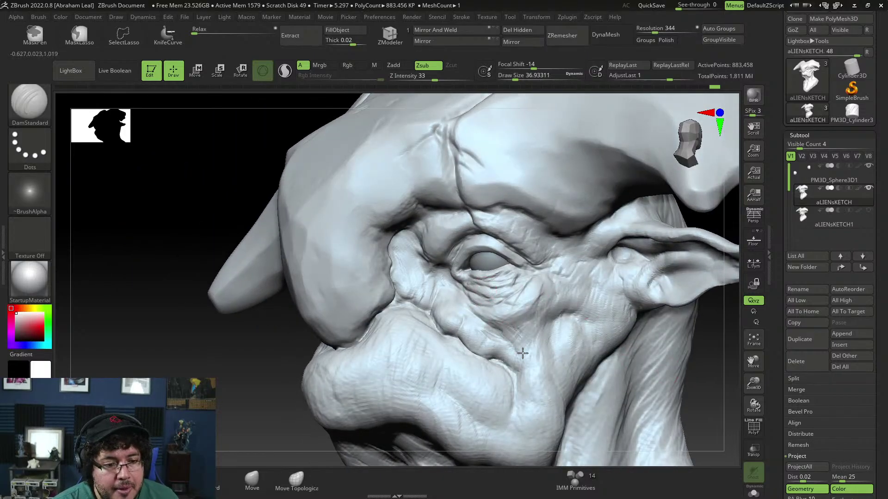
left_click_drag(711, 368, 688, 304, "alt")
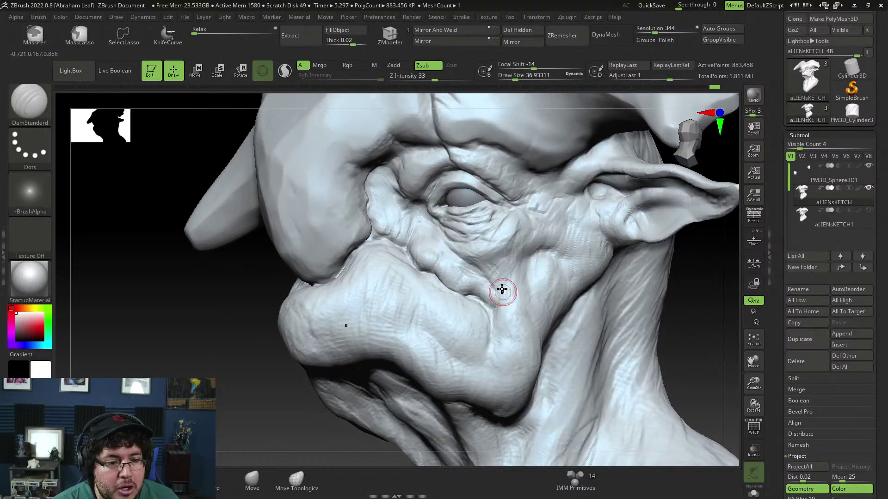
left_click_drag(500, 285, 503, 346)
Build up the cheek where its fold meets the muzzle's rear with ClayBuildup at draw size about 65
key("b")
key("c")
key("b")
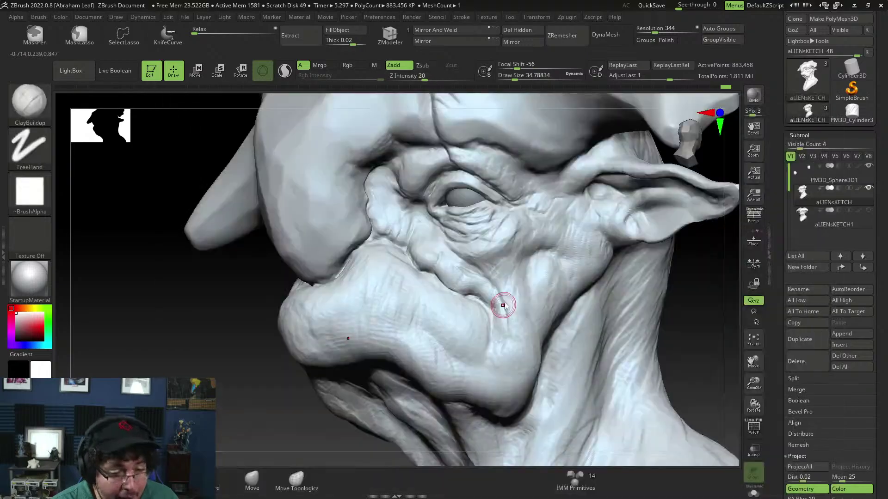
key("space")
left_click_drag(501, 307, 510, 308)
mouse_move(488, 336)
left_mouse_down()
mouse_move(487, 323)
mouse_move(501, 340)
left_mouse_up()
key("space")
mouse_move(506, 308)
left_mouse_down()
mouse_move(498, 298)
mouse_move(503, 307)
mouse_move(512, 301)
left_mouse_up()
key("space")
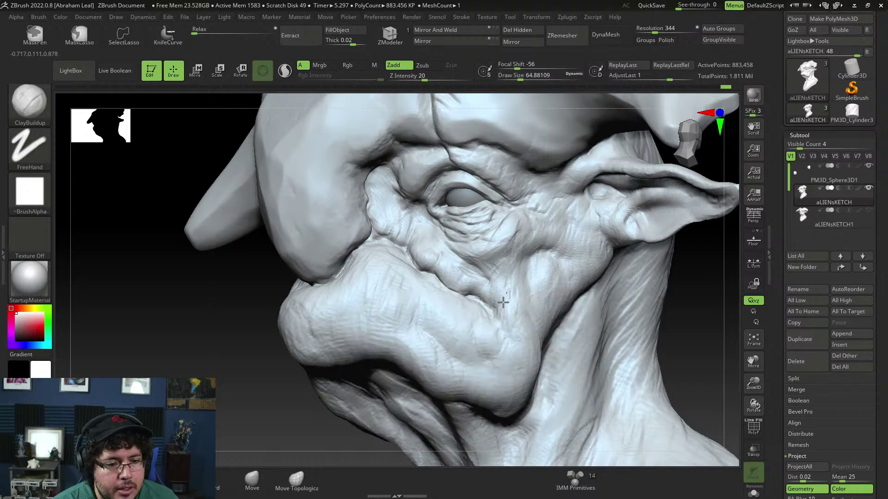
Build up volume along the side of the muzzle with ClayBuildup at draw size about 80
right_click_drag(616, 317, 583, 287)
key("space")
mouse_move(524, 290)
left_mouse_down()
mouse_move(509, 279)
mouse_move(527, 287)
left_mouse_up()
mouse_move(717, 305)
left_mouse_down("alt")
mouse_move(689, 286)
mouse_move(707, 307)
mouse_move(724, 309)
left_mouse_up("alt")
mouse_move(583, 315)
left_mouse_down("alt")
mouse_move(612, 299)
mouse_move(541, 275)
left_mouse_up("alt")
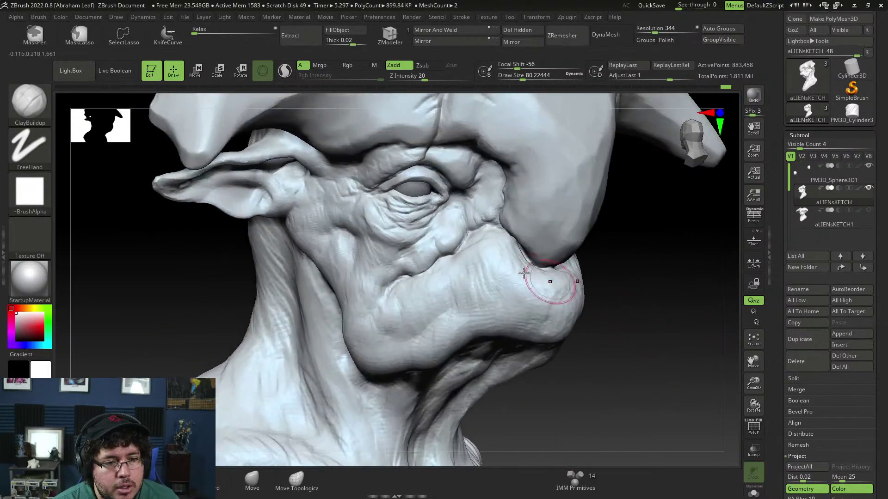
mouse_move(427, 328)
left_mouse_down()
mouse_move(436, 306)
mouse_move(457, 292)
mouse_move(470, 303)
left_mouse_up()
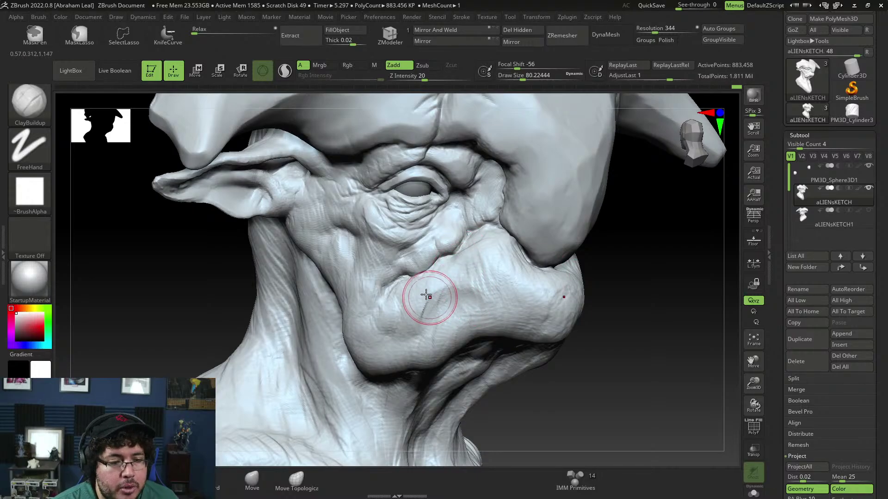
mouse_move(428, 297)
left_mouse_down()
mouse_move(423, 321)
mouse_move(432, 314)
left_mouse_up()
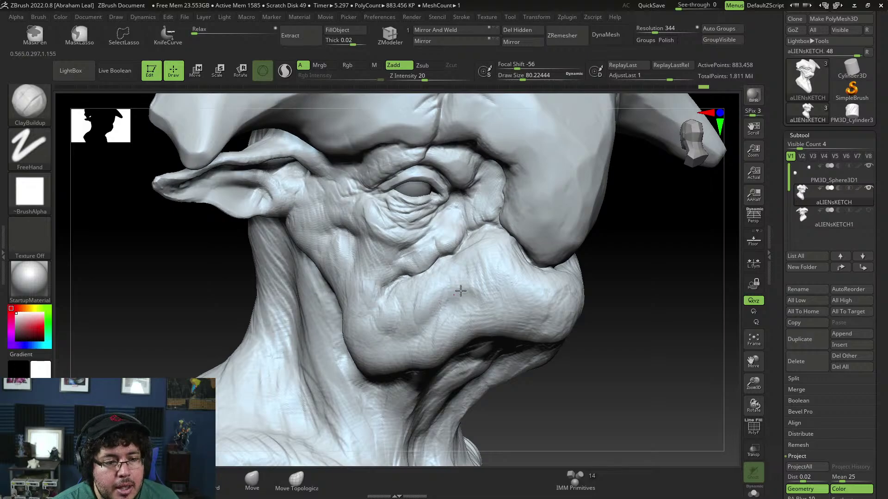
mouse_move(474, 284)
left_mouse_down()
mouse_move(496, 301)
mouse_move(489, 276)
mouse_move(499, 307)
mouse_move(507, 291)
left_mouse_up()
Reinforce the muzzle's rear mass toward the jaw corner with ClayBuildup from a profile angle
right_click_drag(518, 328, 555, 331)
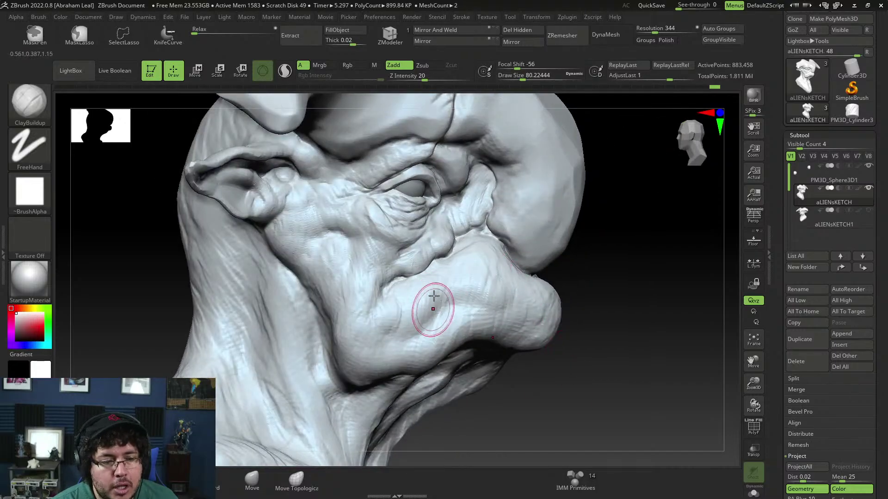
mouse_move(409, 299)
left_mouse_down()
mouse_move(401, 300)
mouse_move(400, 326)
left_mouse_up()
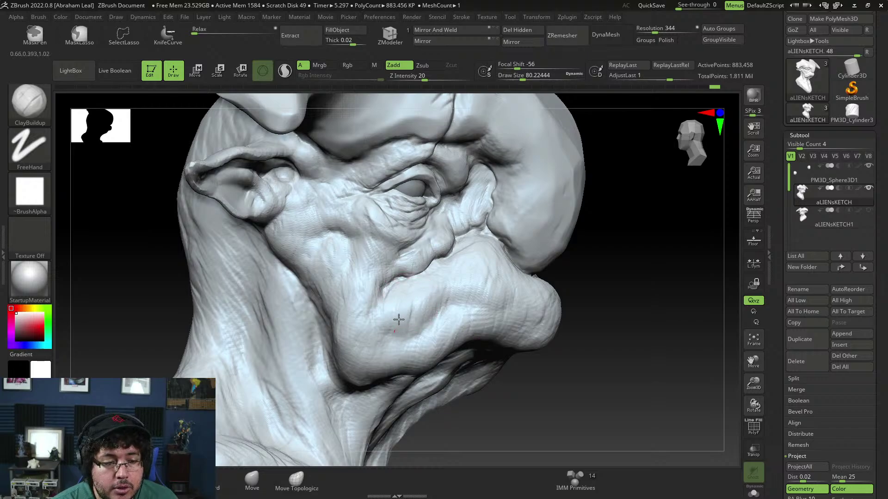
left_click_drag(536, 381, 467, 393)
Build up the upper muzzle beside and beneath the tip of the nose plate with ClayBuildup
left_click_drag(685, 333, 575, 247)
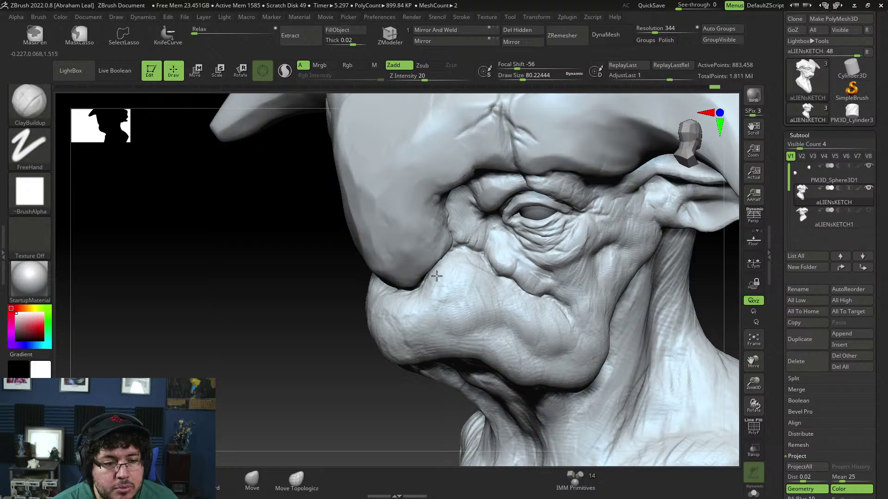
left_click_drag(451, 275, 420, 296)
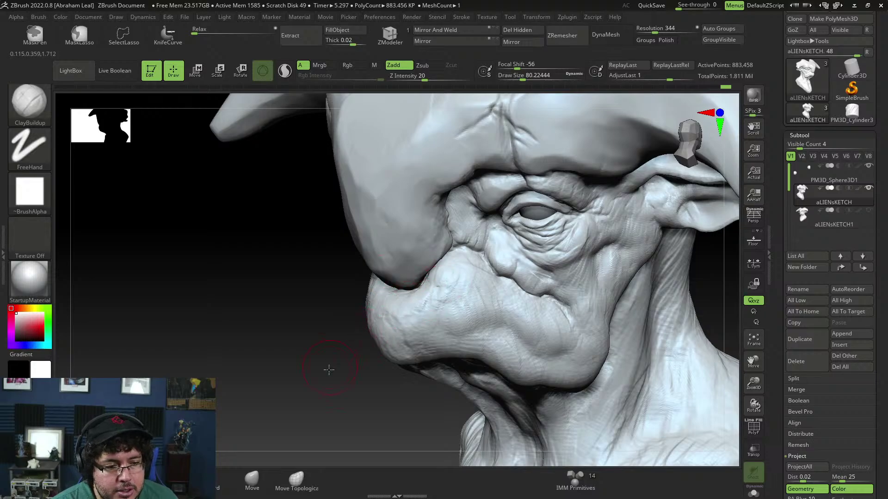
mouse_move(329, 369)
left_mouse_down()
mouse_move(386, 282)
mouse_move(393, 307)
mouse_move(382, 307)
mouse_move(378, 289)
left_mouse_up()
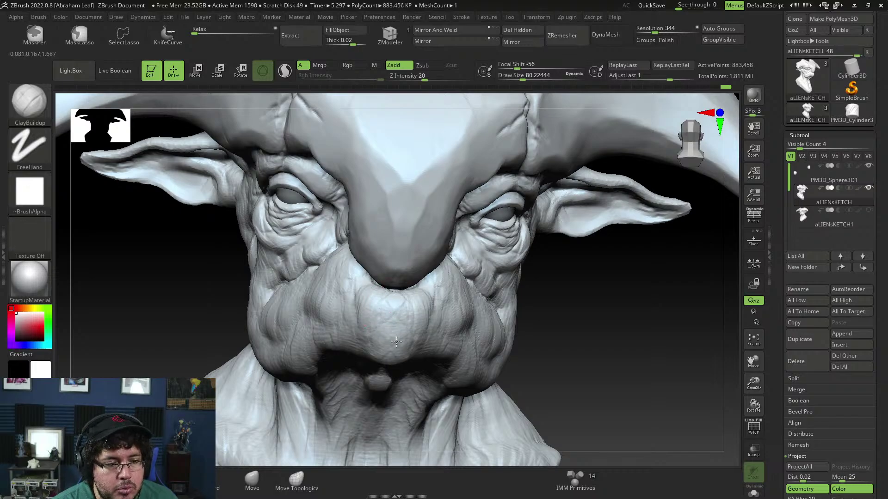
left_click_drag(594, 321, 520, 326)
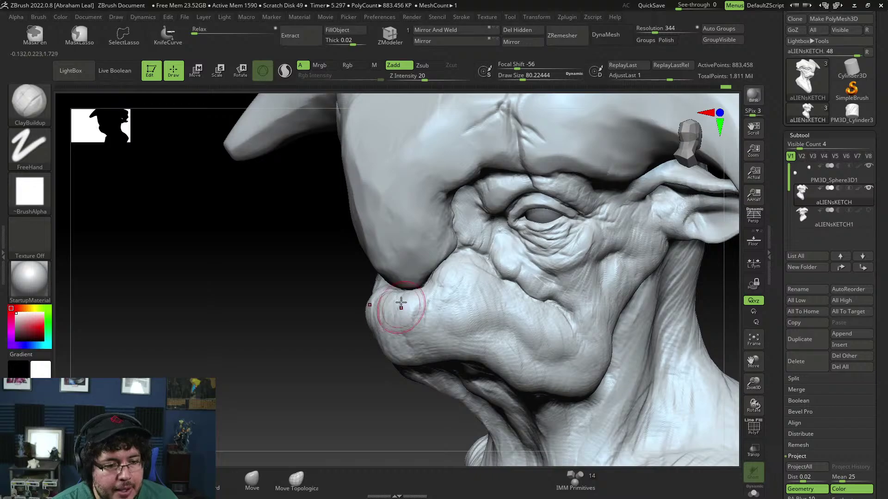
Carve a crease down the muzzle from the nose plate's lower edge with DamStandard at draw size about 41
key("b")
key("d")
key("s")
key("space")
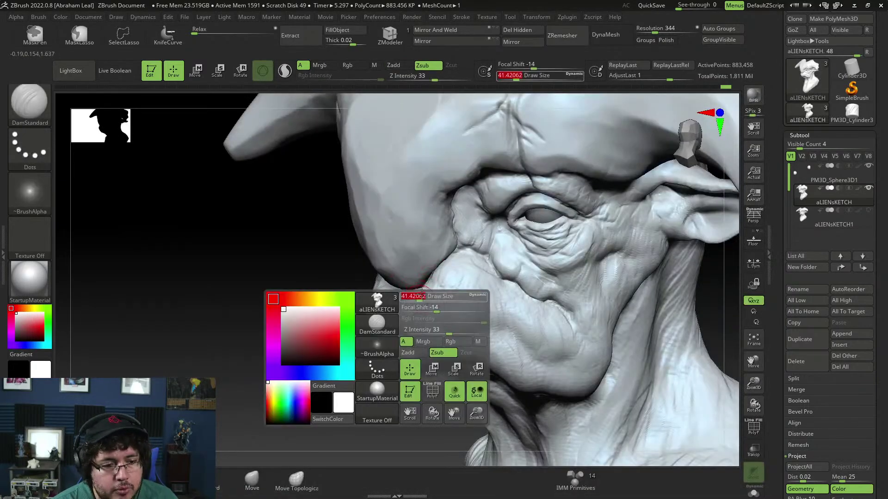
left_click_drag(426, 292, 426, 326)
mouse_move(345, 326)
left_mouse_down()
mouse_move(469, 323)
mouse_move(458, 327)
left_mouse_up()
Flatten the muzzle's front and side surfaces into planes with TrimDynamic at draw size about 97
key("b")
key("t")
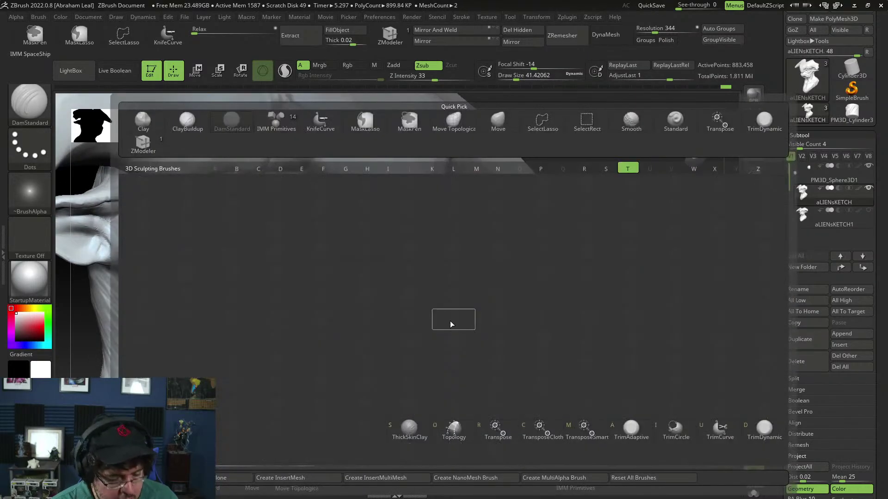
key("d")
key("space")
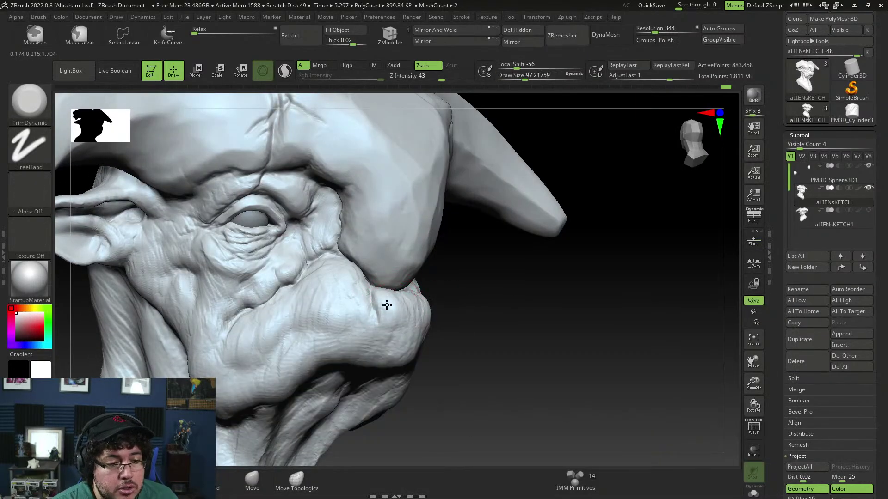
mouse_move(395, 320)
left_mouse_down()
mouse_move(339, 317)
mouse_move(322, 304)
mouse_move(277, 350)
mouse_move(317, 327)
mouse_move(276, 345)
left_mouse_up()
left_click_drag(451, 361, 363, 362)
right_click_drag(528, 351, 464, 349)
left_click_drag(486, 333, 520, 336)
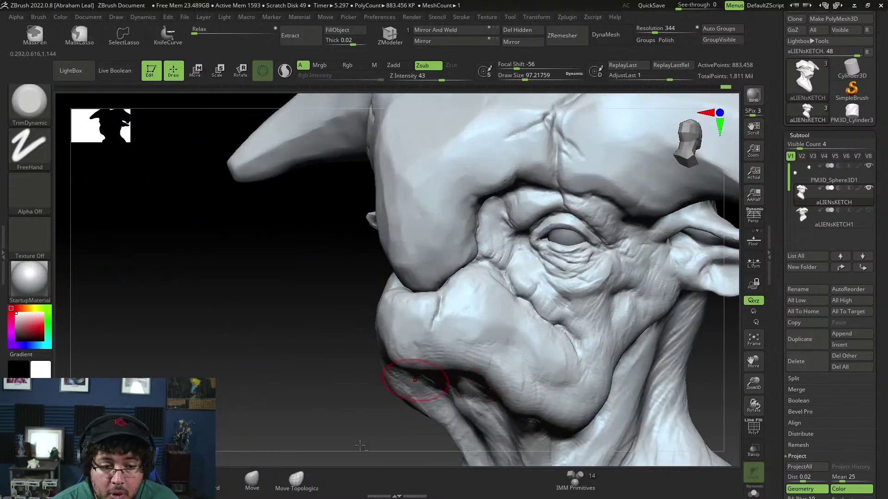
Build up the front of the muzzle below the nose plate with ClayBuildup at draw size about 90
right_click_drag(495, 313, 493, 268, "alt")
key("b")
key("c")
key("b")
key("space")
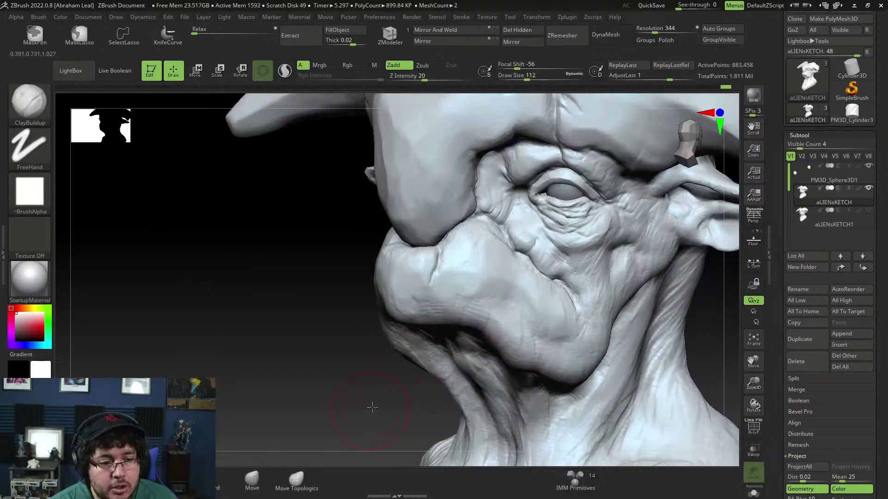
mouse_move(371, 405)
right_mouse_down()
mouse_move(582, 300)
mouse_move(606, 299)
right_mouse_up()
key("space")
mouse_move(449, 280)
left_mouse_down()
mouse_move(455, 294)
mouse_move(441, 284)
left_mouse_up()
mouse_move(441, 282)
left_mouse_down()
mouse_move(435, 278)
mouse_move(430, 299)
mouse_move(429, 281)
left_mouse_up()
mouse_move(429, 281)
left_mouse_down()
mouse_move(417, 305)
mouse_move(406, 288)
mouse_move(393, 303)
left_mouse_up()
left_click_drag(580, 387, 439, 411)
Add clay along the muzzle's side and lower lip edge with ClayBuildup from a low angle
mouse_move(478, 315)
left_mouse_down()
mouse_move(503, 323)
mouse_move(527, 303)
mouse_move(531, 326)
left_mouse_up()
right_click_drag(475, 366, 469, 295, "alt")
mouse_move(491, 240)
left_mouse_down()
mouse_move(498, 212)
mouse_move(520, 235)
mouse_move(501, 213)
mouse_move(535, 230)
mouse_move(532, 261)
mouse_move(545, 262)
mouse_move(532, 279)
mouse_move(548, 319)
mouse_move(547, 295)
mouse_move(563, 290)
mouse_move(576, 311)
left_mouse_up()
left_click_drag(435, 382, 518, 267)
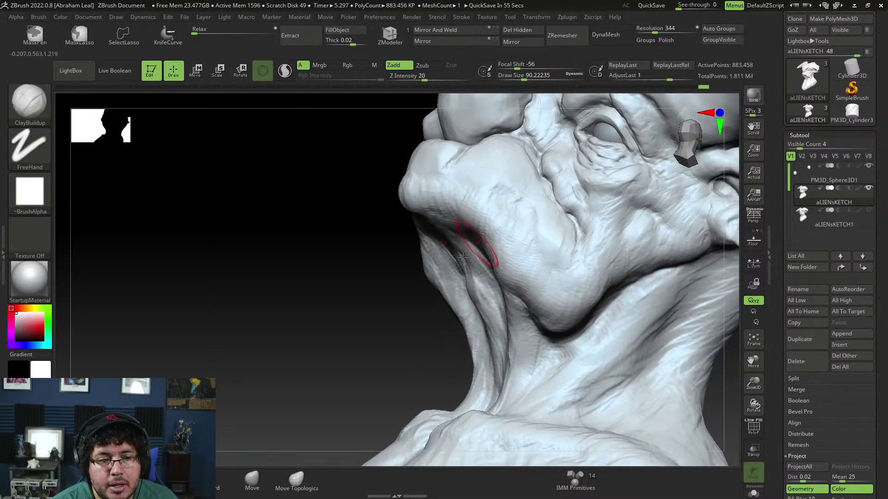
left_click_drag(418, 282, 451, 347)
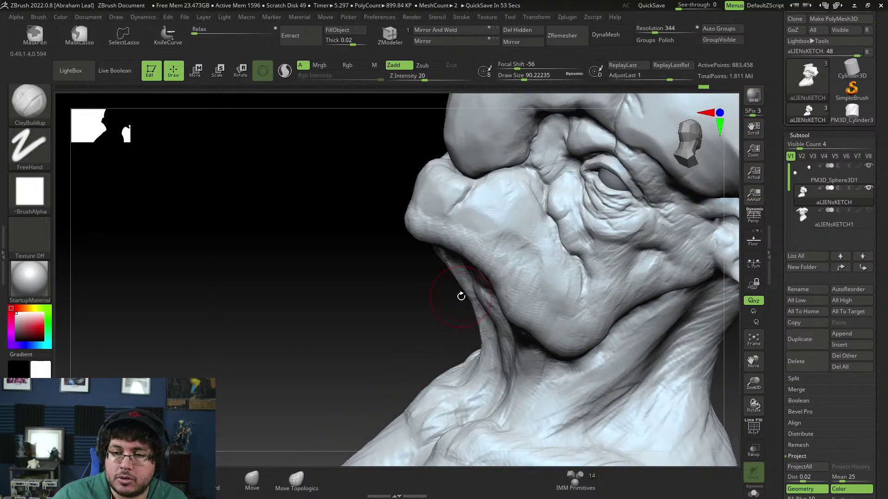
Switch to Chrome, search Google for "pomodoro timer" and open the Pomofocus online timer
mouse_move(827, 219)
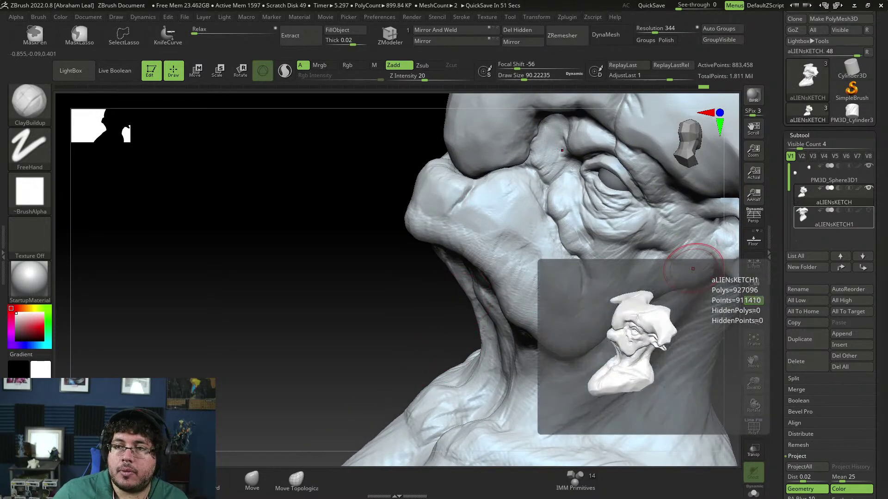
left_click_drag(887, 83, 678, 4)
type("pomodoro")
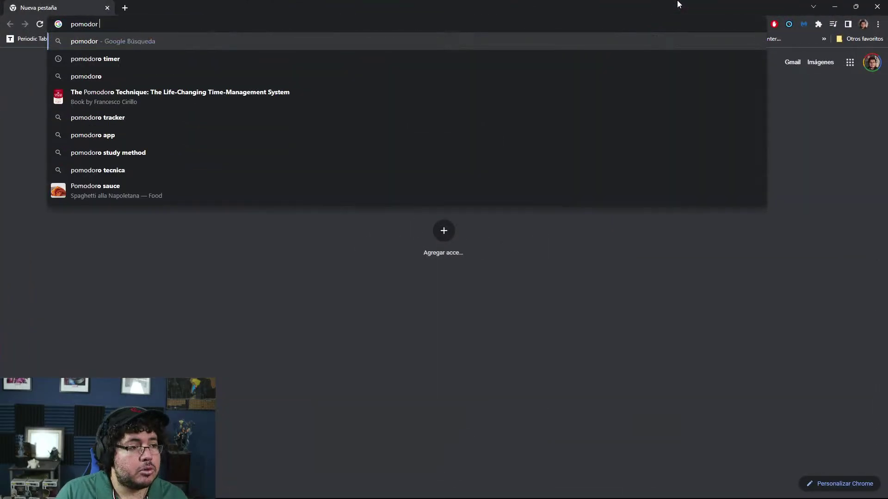
key("Down")
key("Return")
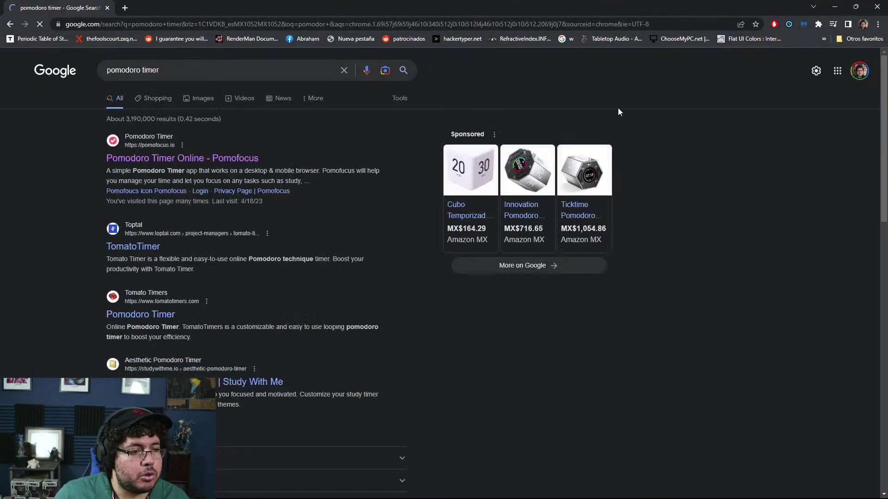
left_click(183, 158)
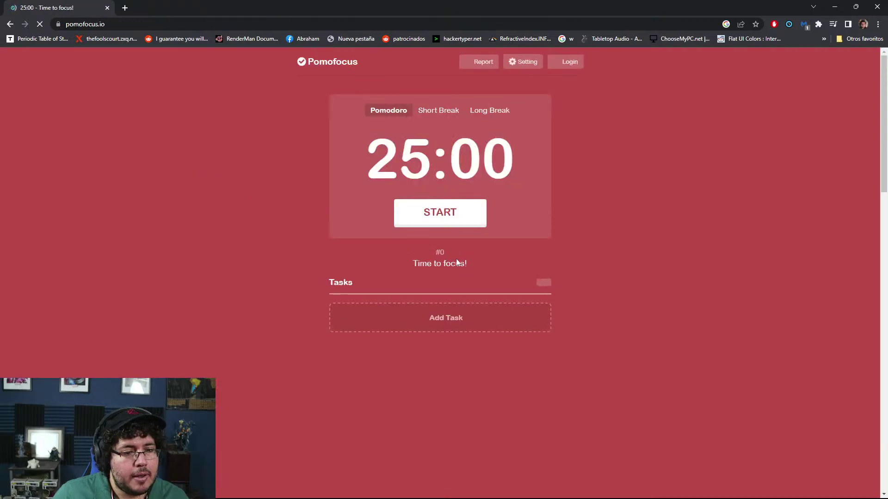
Add a Pomofocus task named "NExttut Premium" with 8 estimated pomodoros and save it
left_click(458, 323)
scroll(512, 301, "down", 4)
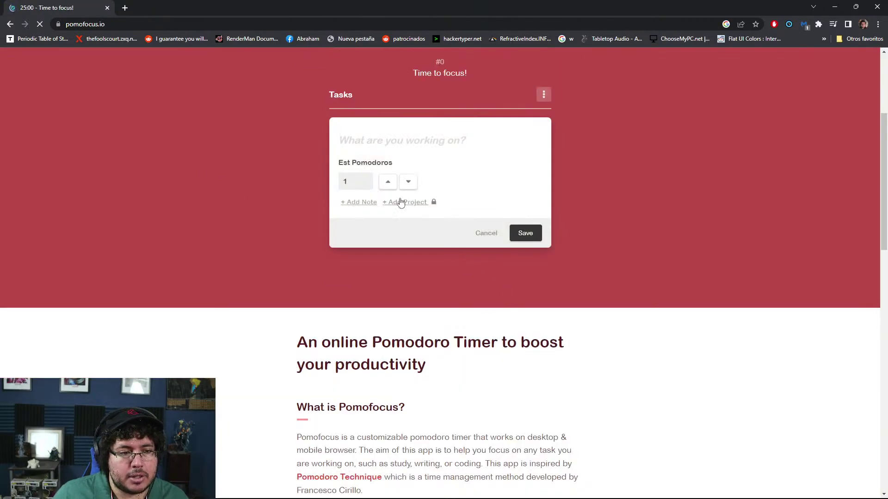
type("NExt")
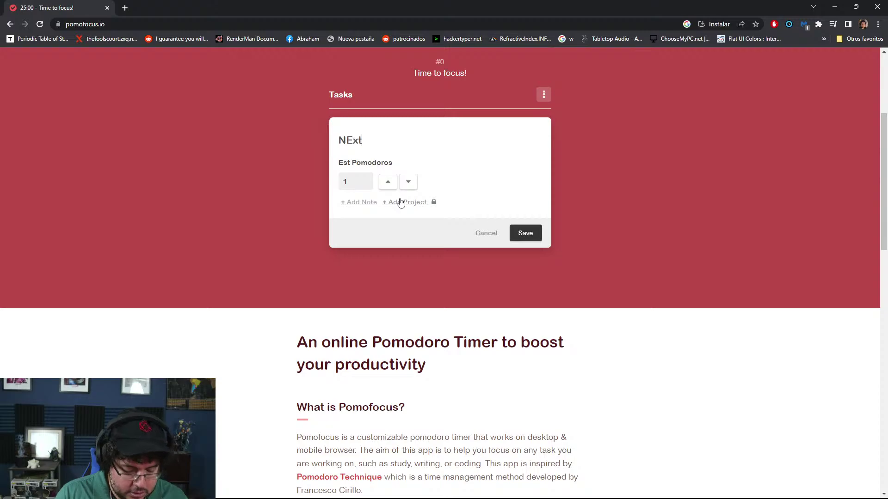
type("tut Premium")
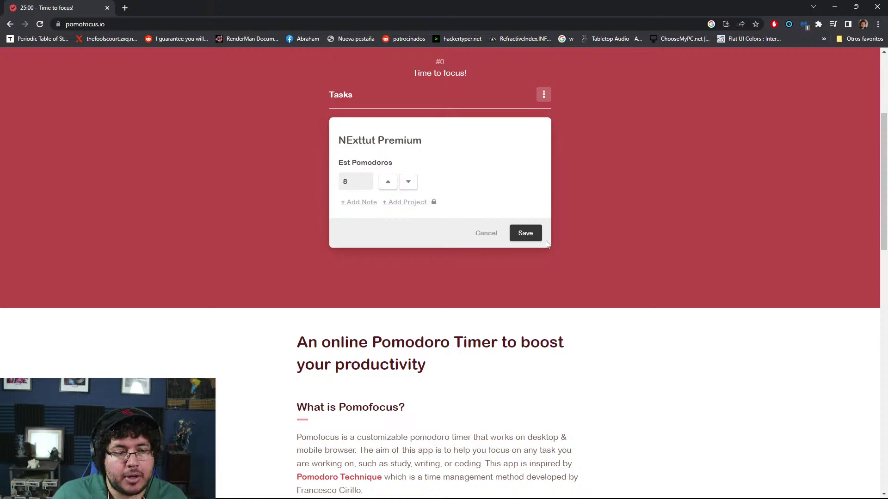
left_click(528, 233)
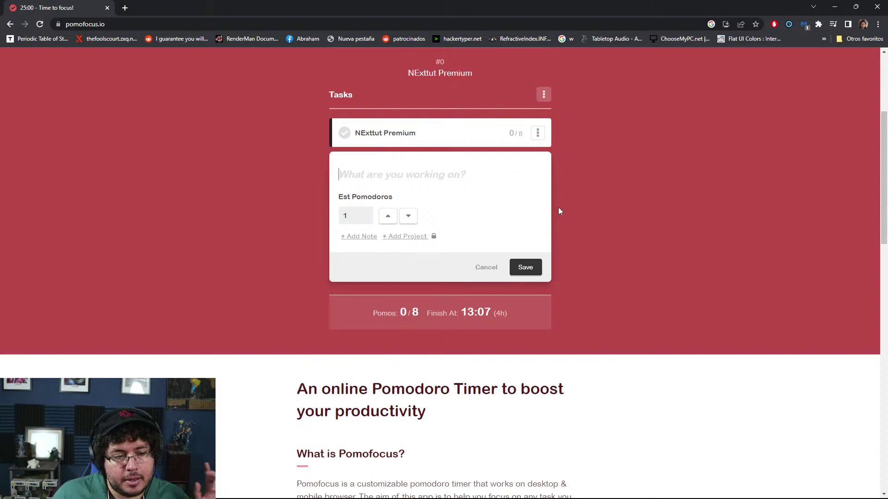
scroll(423, 195, "up", 4)
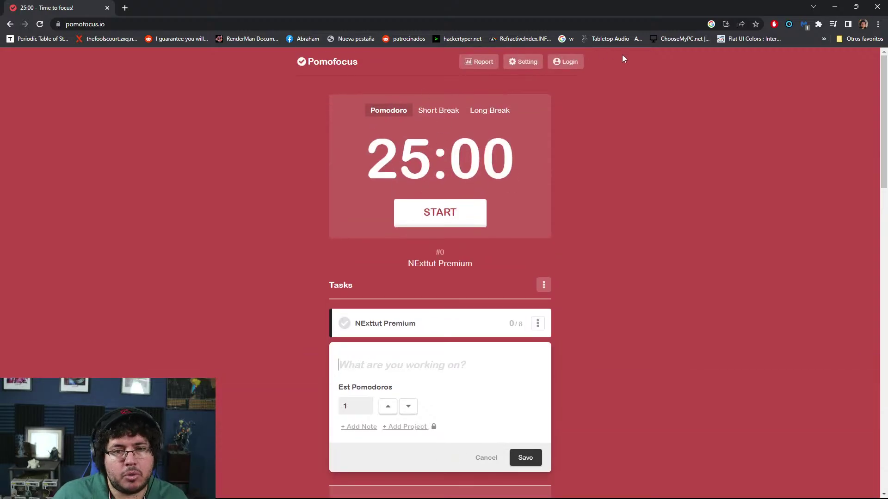
Switch back to ZBrush and build up the muzzle's side planes below the cheek with ClayBuildup at draw size about 90
left_click(834, 6)
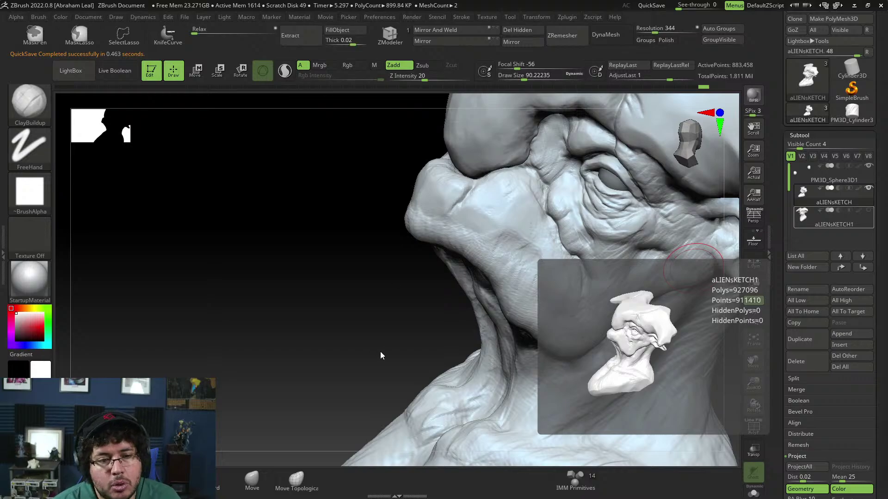
left_click_drag(380, 355, 439, 336)
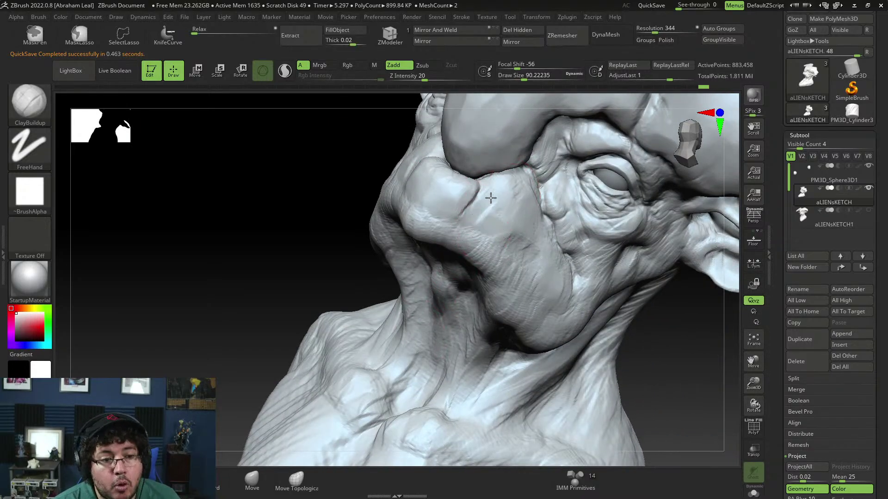
mouse_move(474, 221)
left_mouse_down()
mouse_move(484, 209)
mouse_move(478, 217)
mouse_move(501, 211)
mouse_move(476, 202)
left_mouse_up()
mouse_move(700, 319)
left_mouse_down("alt")
mouse_move(652, 331)
mouse_move(651, 290)
mouse_move(634, 267)
mouse_move(629, 294)
left_mouse_up("alt")
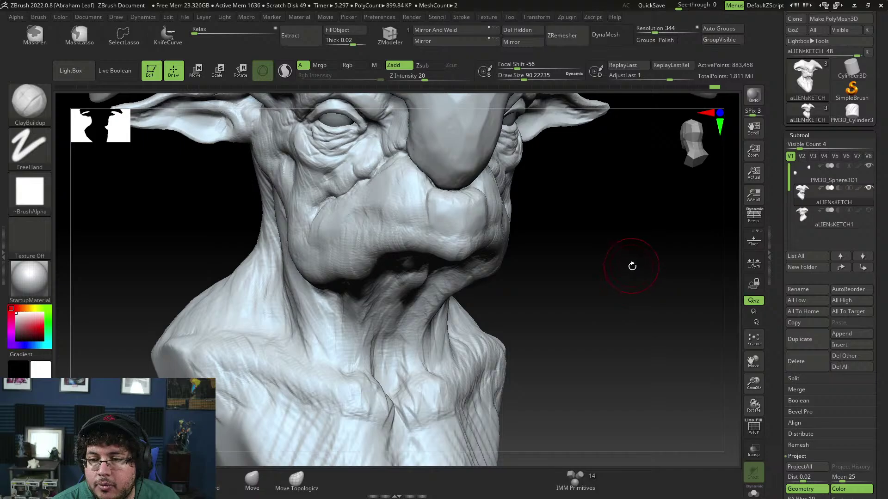
left_click_drag(621, 275, 653, 288)
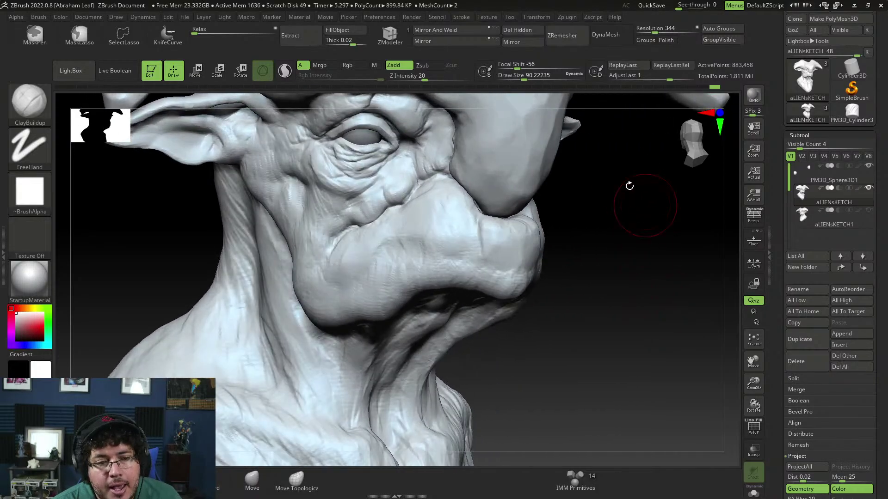
mouse_move(479, 232)
left_mouse_down()
mouse_move(473, 266)
mouse_move(493, 251)
mouse_move(507, 270)
mouse_move(489, 270)
mouse_move(504, 260)
mouse_move(517, 269)
mouse_move(497, 252)
mouse_move(470, 259)
mouse_move(469, 251)
left_mouse_up()
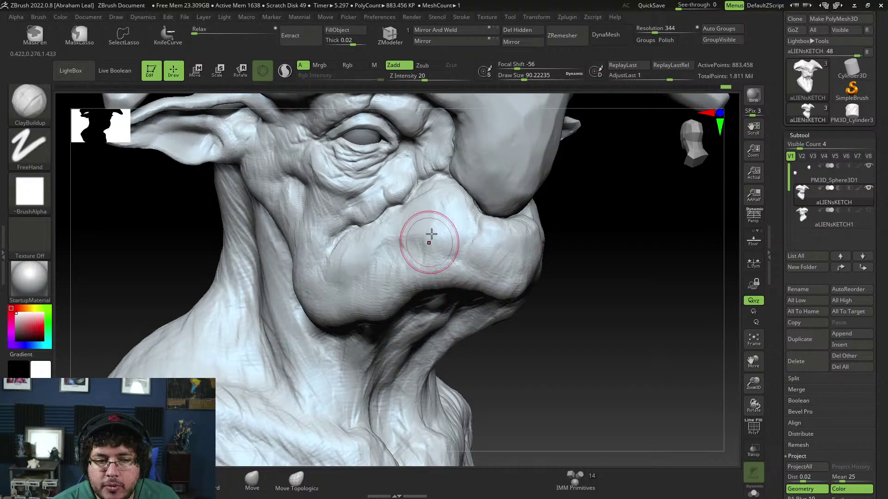
left_click_drag(410, 232, 386, 253)
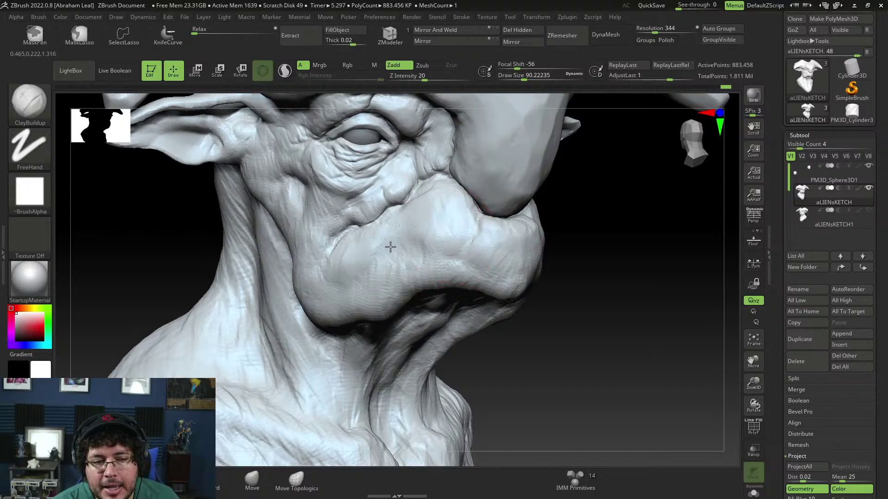
mouse_move(390, 247)
left_mouse_down()
mouse_move(411, 240)
mouse_move(420, 252)
left_mouse_up()
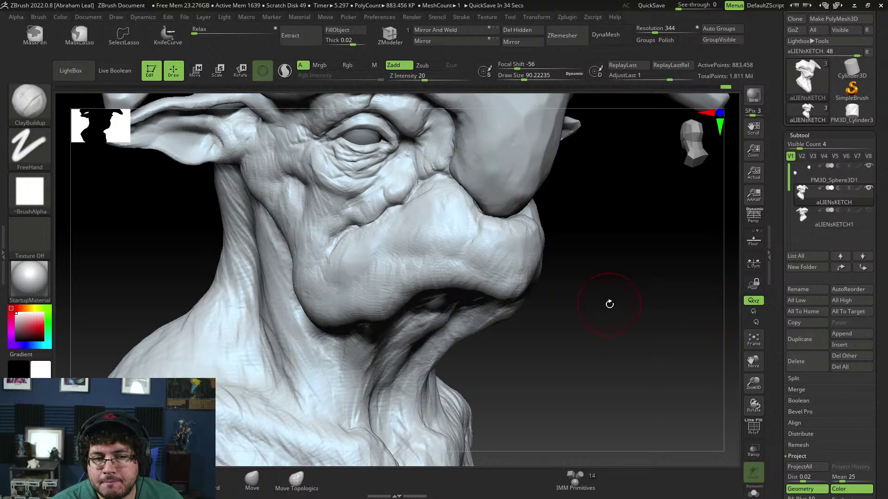
Reduce the ClayBuildup draw size to about 39 and sculpt skin folds between the nose horn and the eye's inner corner
left_click_drag(612, 269, 471, 315, "alt")
left_click_drag(411, 330, 462, 329)
key("space")
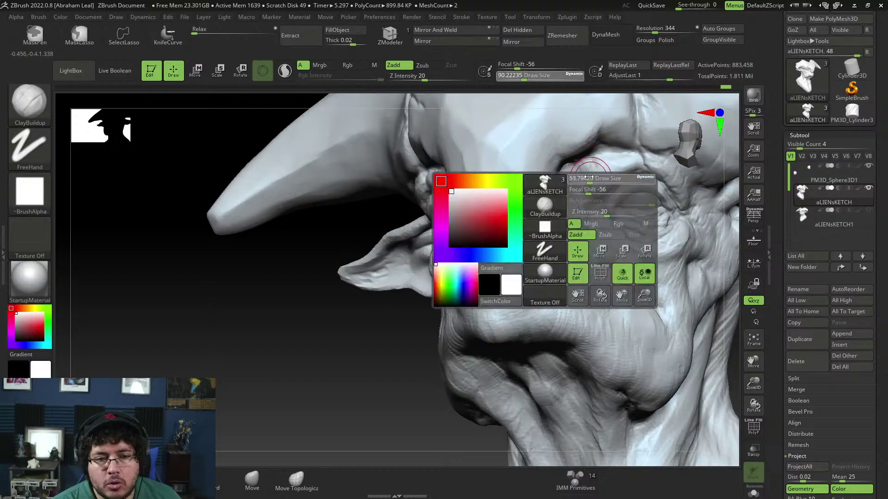
left_click_drag(595, 181, 584, 172)
key("b")
key("space")
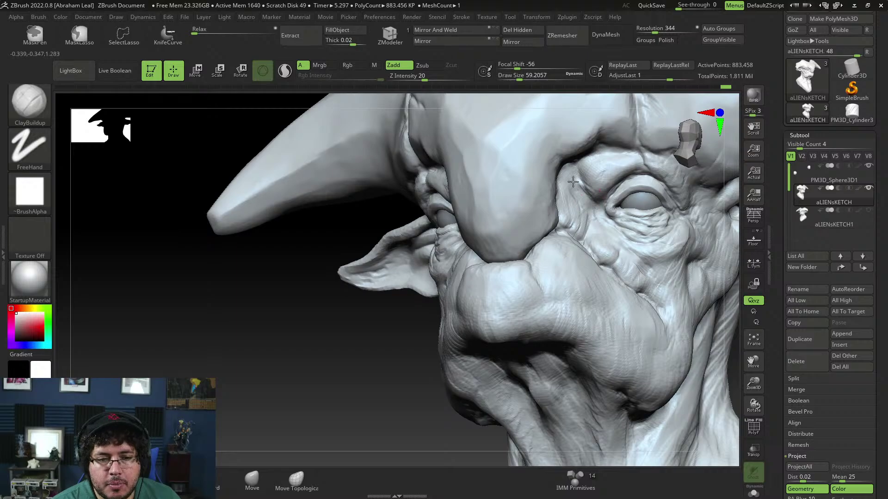
key("space")
mouse_move(582, 178)
left_mouse_down()
mouse_move(571, 177)
mouse_move(606, 219)
mouse_move(588, 212)
mouse_move(596, 223)
left_mouse_up()
Build up the eye-bag wrinkles below the eye with ClayBuildup at a draw size of about 37
left_click_drag(323, 347, 418, 357)
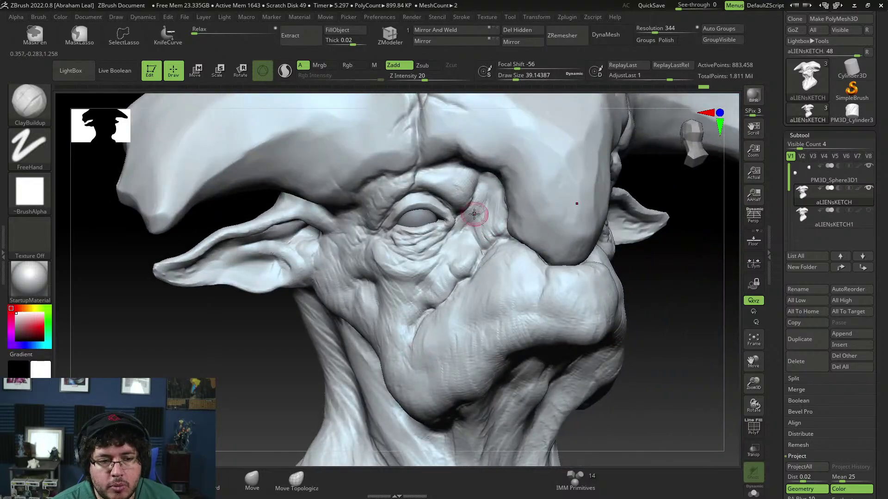
left_click_drag(447, 242, 437, 249)
key("space")
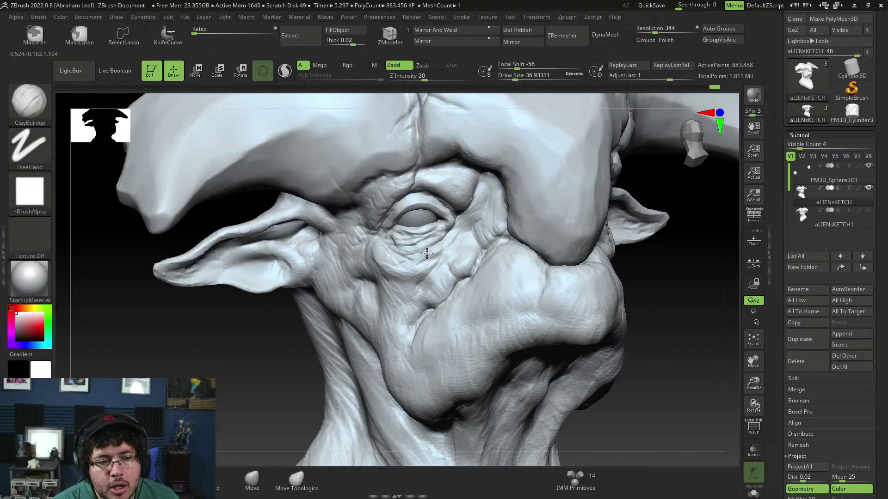
left_click_drag(425, 257, 445, 245)
left_click_drag(439, 249, 441, 243)
Add a small clay fold beside the nose horn at a draw size of about 41
left_click_drag(684, 277, 634, 261)
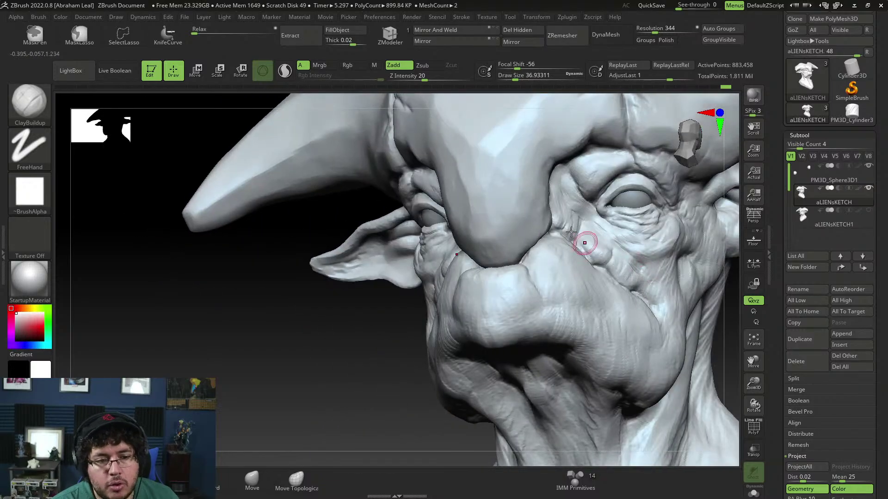
key("space")
mouse_move(568, 194)
left_mouse_down()
mouse_move(580, 210)
mouse_move(574, 194)
left_mouse_up()
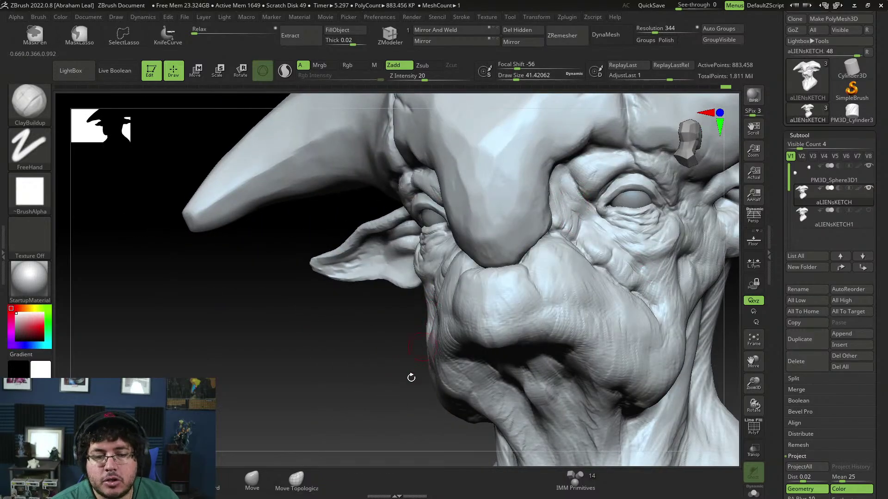
Build up the cheek behind the mouth corner with ClayBuildup, enlarging the draw size to about 68
mouse_move(405, 389)
left_mouse_down("alt")
mouse_move(398, 369)
mouse_move(415, 385)
left_mouse_up("alt")
left_click_drag(672, 295, 637, 274)
left_click_drag(695, 274, 681, 270)
key("space")
key("space")
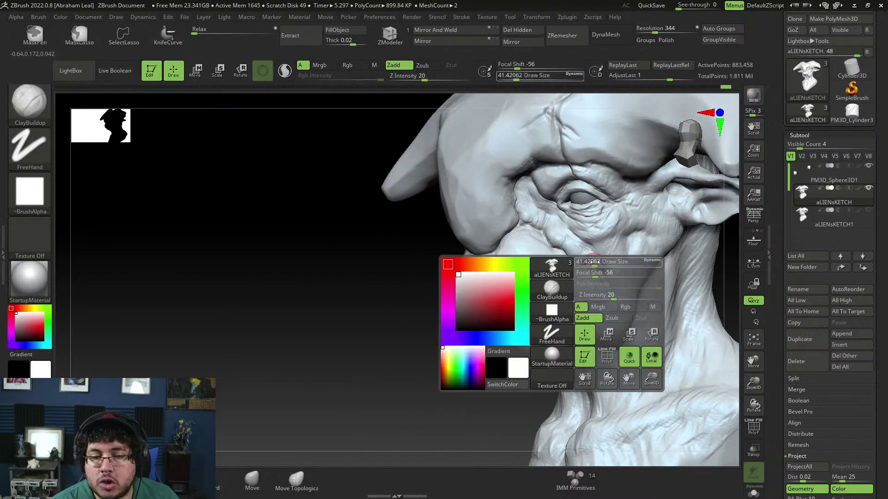
key("space")
left_click_drag(598, 257, 617, 308)
key("space")
left_click(612, 294)
Carve a crease curving down behind the mouth corner with the DamStandard brush at a draw size of about 39
left_click_drag(466, 407, 581, 229)
key("b")
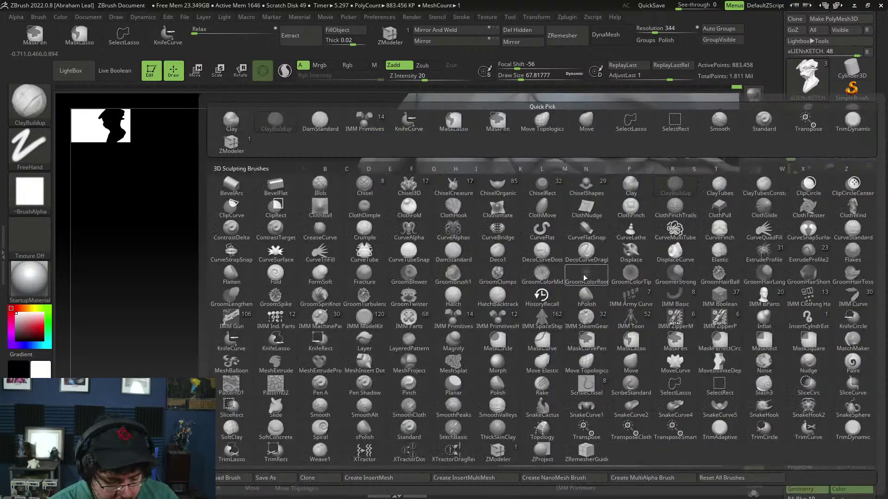
key("d")
key("s")
key("space")
left_click(573, 254)
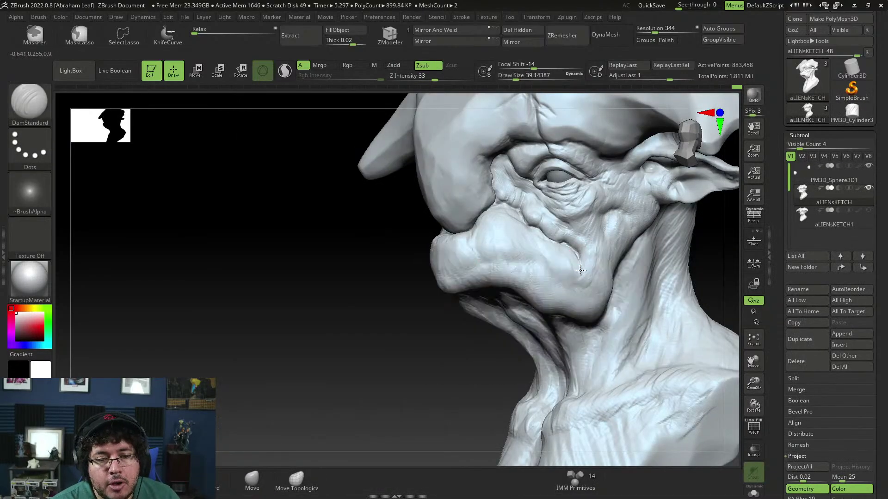
left_click_drag(574, 248, 579, 269)
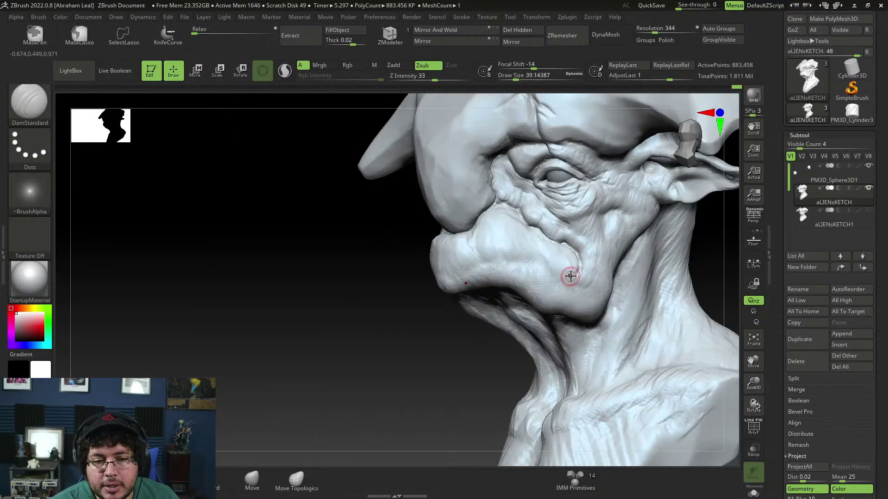
Thicken the fold around the mouth-corner crease with ClayBuildup at a draw size of about 46
left_click_drag(508, 372, 523, 349)
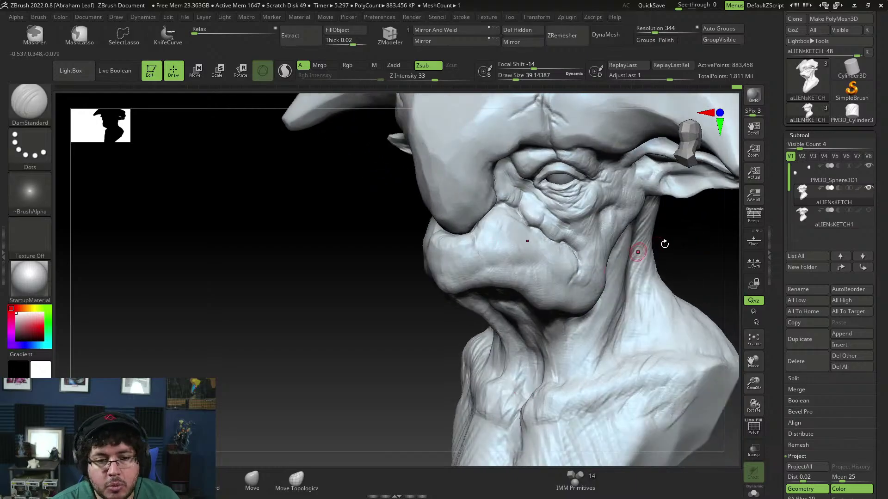
left_click_drag(664, 243, 649, 249)
key("b")
key("c")
key("b")
key("space")
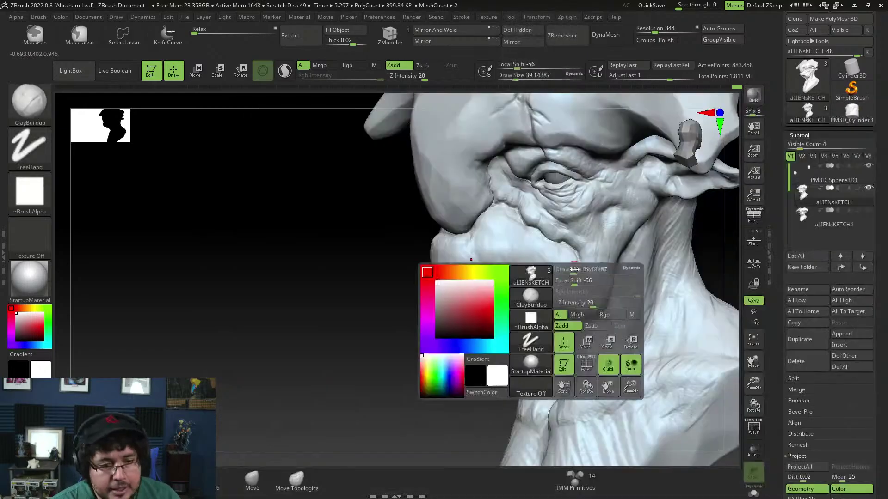
left_click(576, 271)
mouse_move(575, 256)
left_mouse_down()
mouse_move(575, 275)
mouse_move(569, 282)
mouse_move(566, 276)
mouse_move(572, 267)
mouse_move(581, 284)
left_mouse_up()
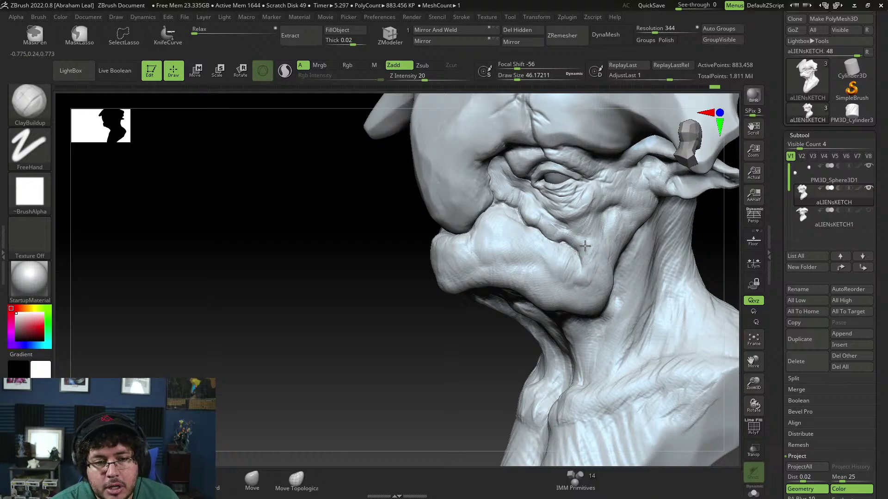
Sharpen the upper end of the mouth-corner crease with DamStandard at a draw size of about 35
key("b")
key("d")
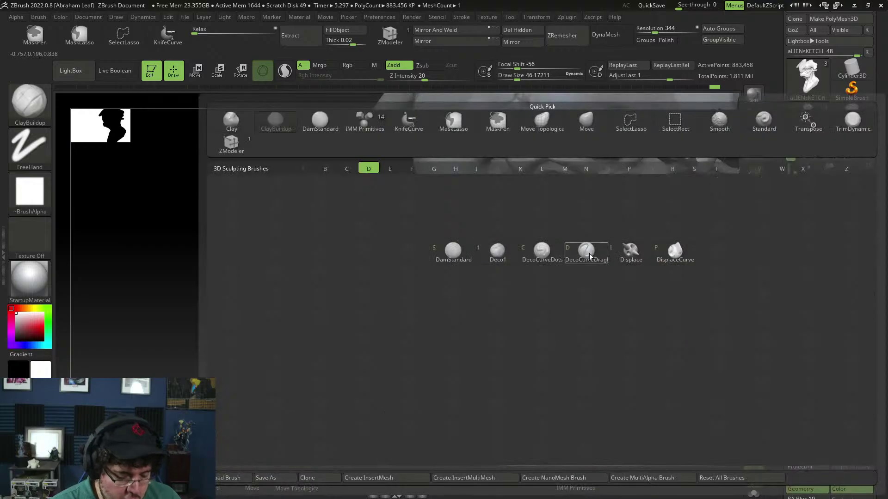
key("s")
key("s")
left_click_drag(589, 247, 583, 243)
key("space")
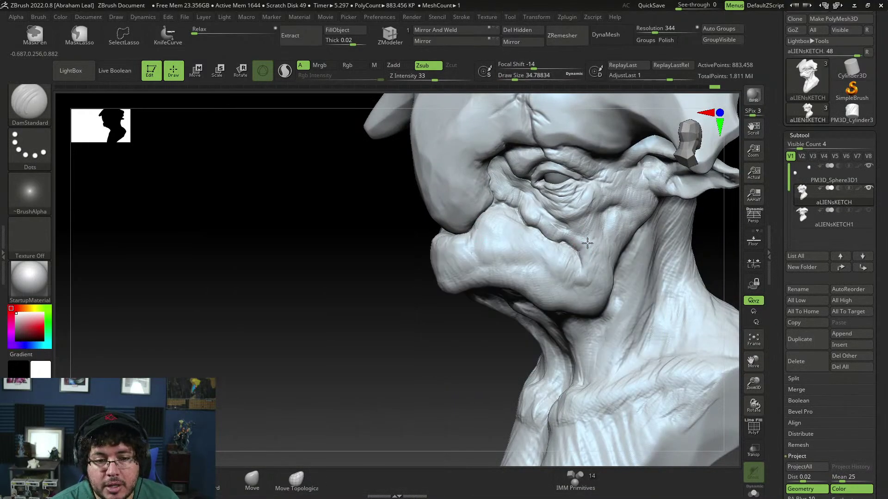
Sculpt the loose skin folds under the chin and down the throat with ClayBuildup at a draw size of about 94
left_click_drag(705, 231, 659, 247)
left_click_drag(559, 327, 645, 298)
mouse_move(669, 246)
left_mouse_down()
mouse_move(688, 245)
mouse_move(684, 279)
mouse_move(663, 271)
left_mouse_up()
key("b")
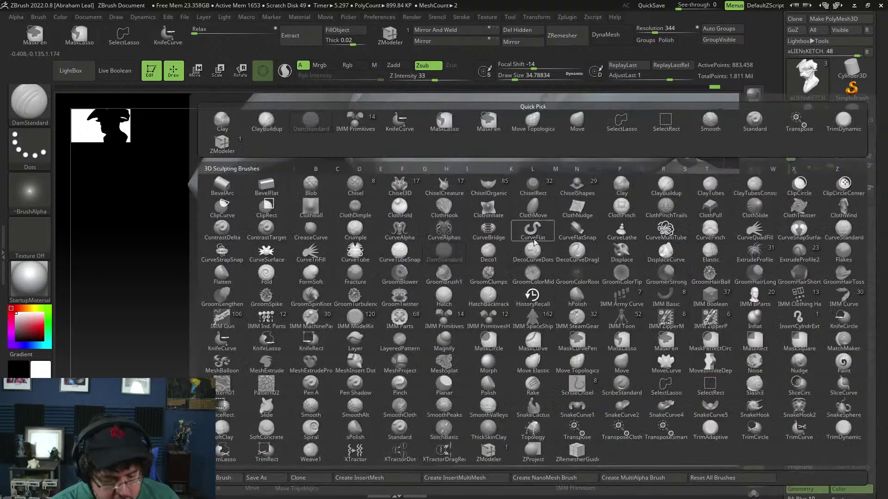
key("c")
key("b")
key("space")
key("space")
mouse_move(535, 235)
left_mouse_down()
mouse_move(518, 233)
mouse_move(498, 206)
mouse_move(501, 236)
left_mouse_up()
left_click_drag(434, 418, 497, 373)
mouse_move(623, 345)
left_mouse_down("alt")
mouse_move(612, 268)
mouse_move(610, 319)
mouse_move(609, 296)
left_mouse_up("alt")
left_click_drag(608, 296, 603, 267)
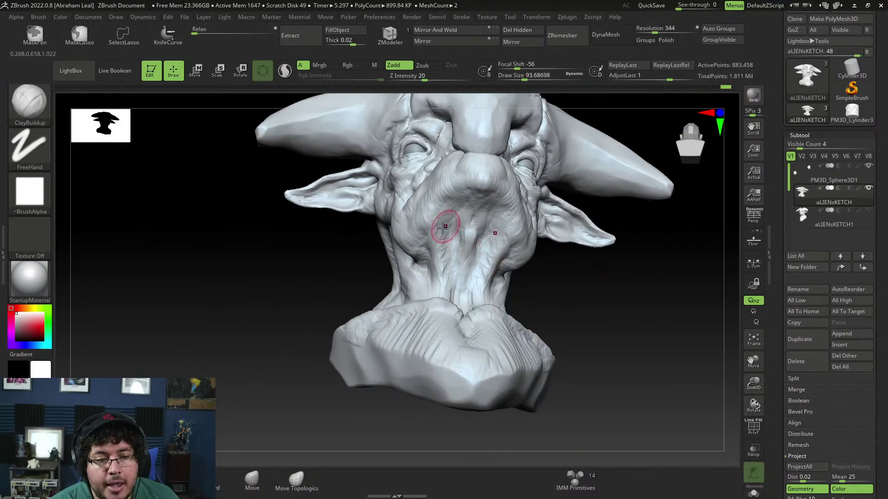
mouse_move(441, 226)
left_mouse_down()
mouse_move(433, 231)
mouse_move(438, 243)
mouse_move(439, 224)
mouse_move(448, 286)
left_mouse_up()
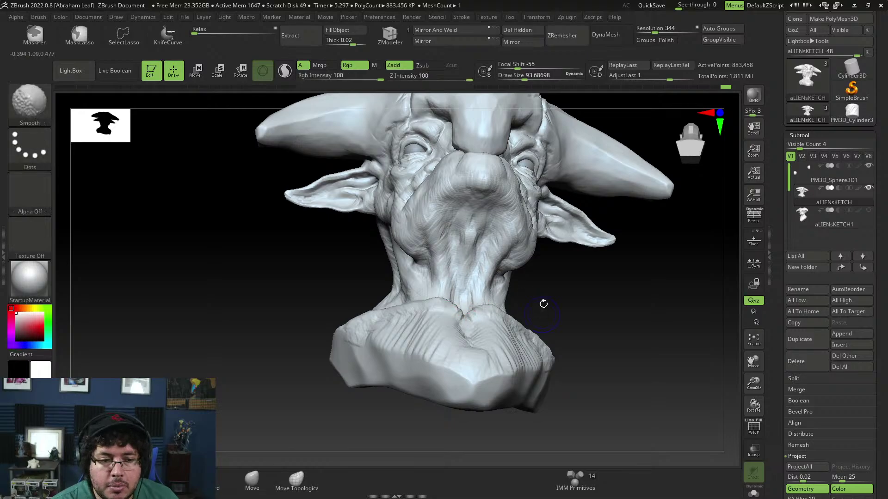
Carve creases down the cheek and around the mouth corner with DamStandard at a draw size of about 41
left_click_drag(544, 304, 576, 323, "shift")
left_click_drag(574, 276, 552, 279, "alt")
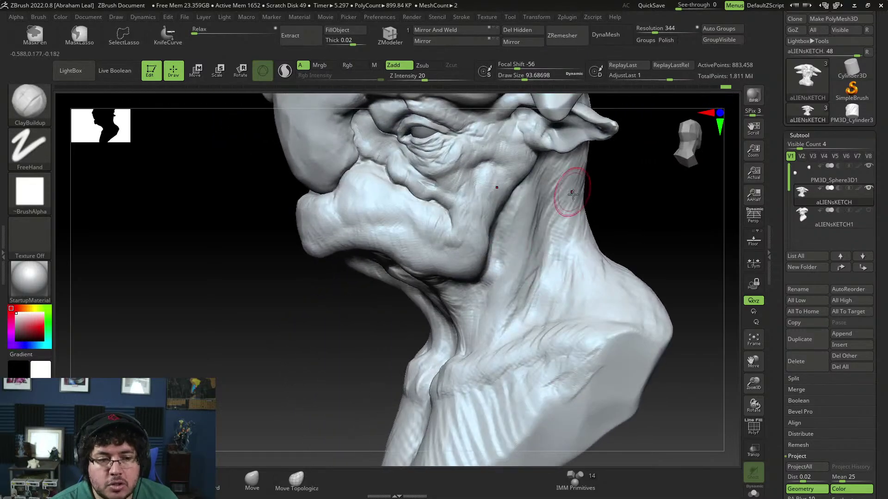
left_click_drag(633, 200, 644, 254, "alt")
left_click_drag(599, 215, 614, 254, "alt")
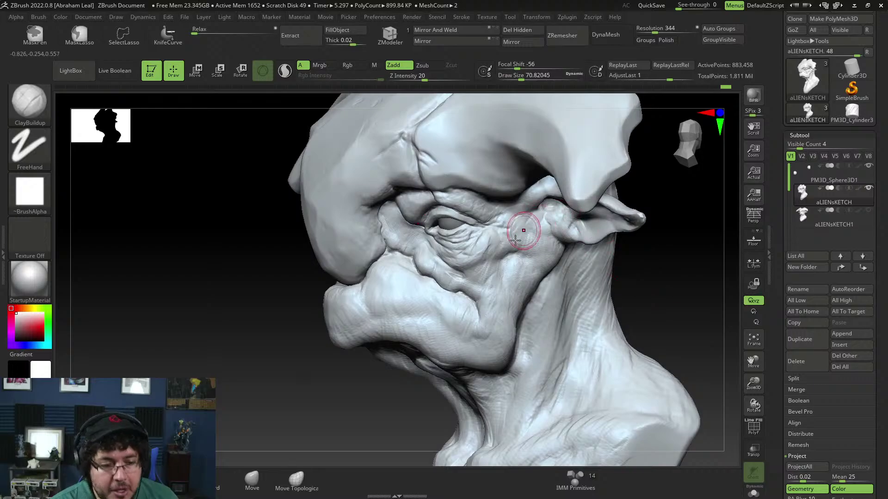
key("b")
key("d")
key("s")
key("space")
mouse_move(511, 252)
left_mouse_down()
mouse_move(495, 264)
mouse_move(519, 257)
mouse_move(540, 235)
mouse_move(535, 254)
left_mouse_up()
key("space")
mouse_move(520, 253)
left_mouse_down()
mouse_move(536, 254)
mouse_move(499, 299)
left_mouse_up()
left_click_drag(499, 280, 499, 309)
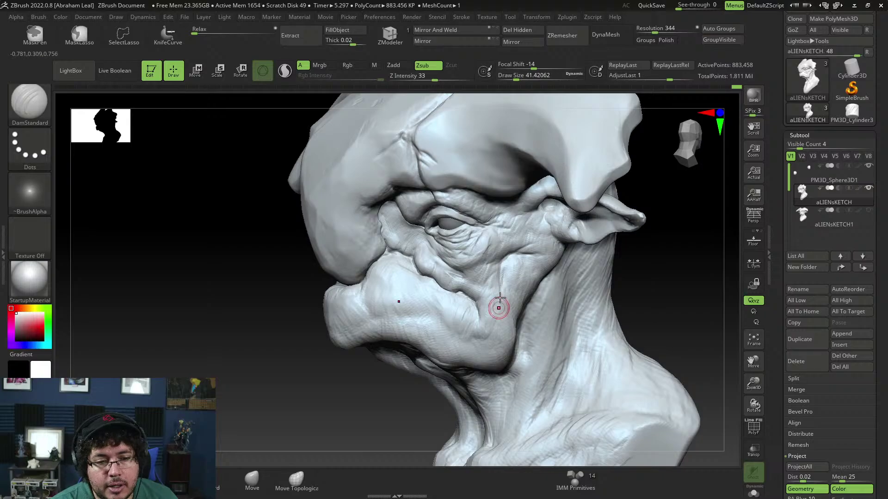
mouse_move(500, 327)
right_mouse_down()
mouse_move(636, 285)
mouse_move(626, 298)
mouse_move(577, 303)
right_mouse_up()
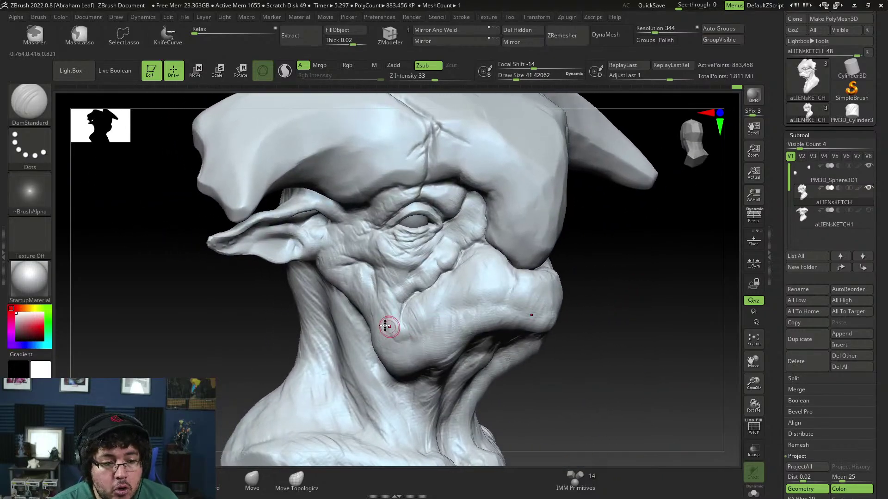
mouse_move(388, 328)
left_mouse_down()
mouse_move(406, 341)
mouse_move(416, 337)
left_mouse_up()
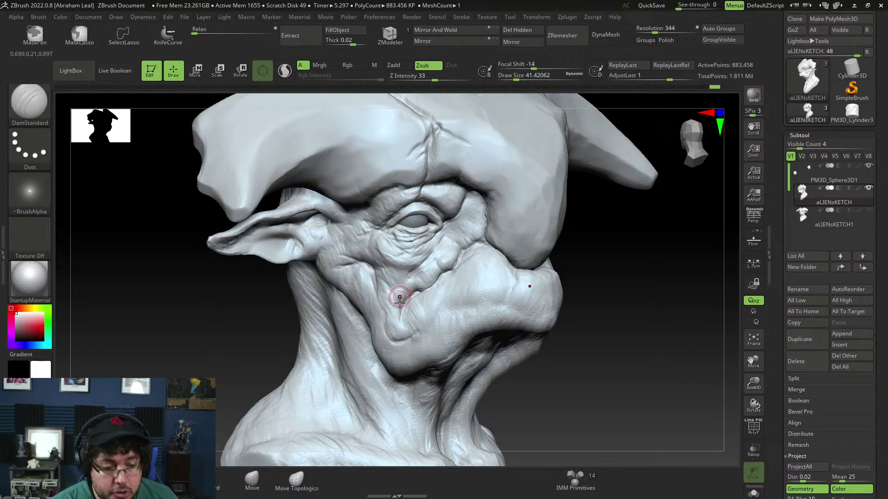
Build up the skin between the mouth-corner crease and the cheek with ClayBuildup at a draw size of about 71
key("b")
key("c")
key("b")
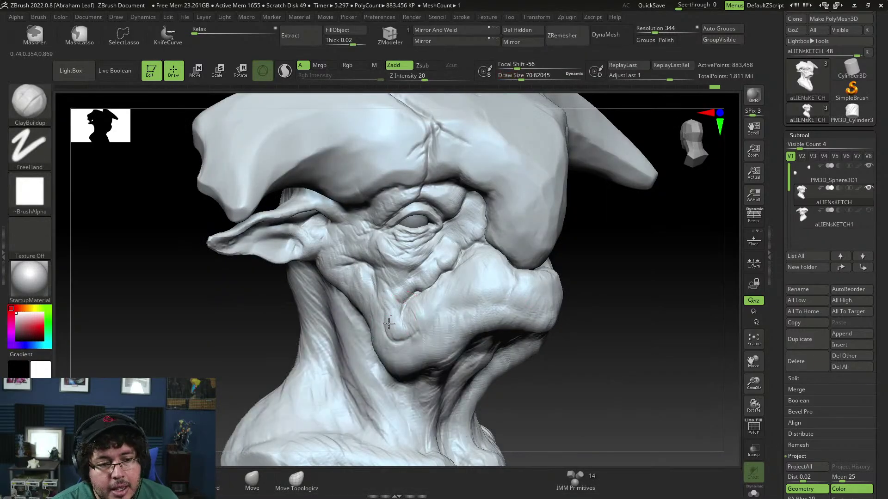
mouse_move(389, 323)
left_mouse_down()
mouse_move(401, 338)
mouse_move(426, 319)
mouse_move(422, 340)
mouse_move(434, 325)
mouse_move(418, 335)
mouse_move(410, 313)
mouse_move(412, 300)
mouse_move(420, 302)
left_mouse_up()
left_click_drag(587, 337, 631, 336)
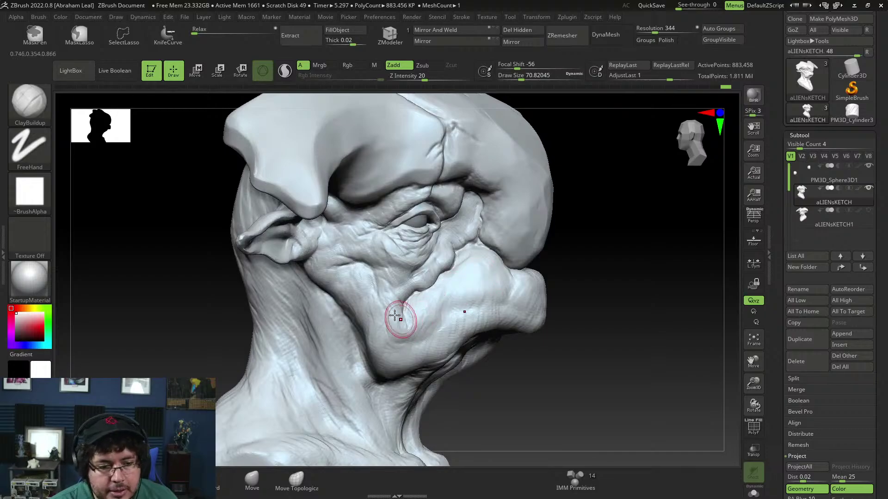
left_click_drag(391, 314, 386, 317)
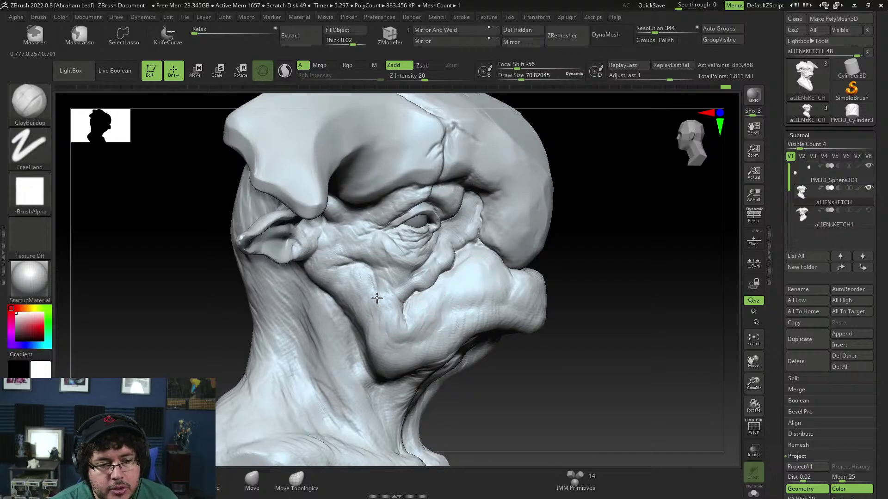
mouse_move(374, 284)
left_mouse_down()
mouse_move(350, 272)
mouse_move(374, 297)
mouse_move(345, 289)
left_mouse_up()
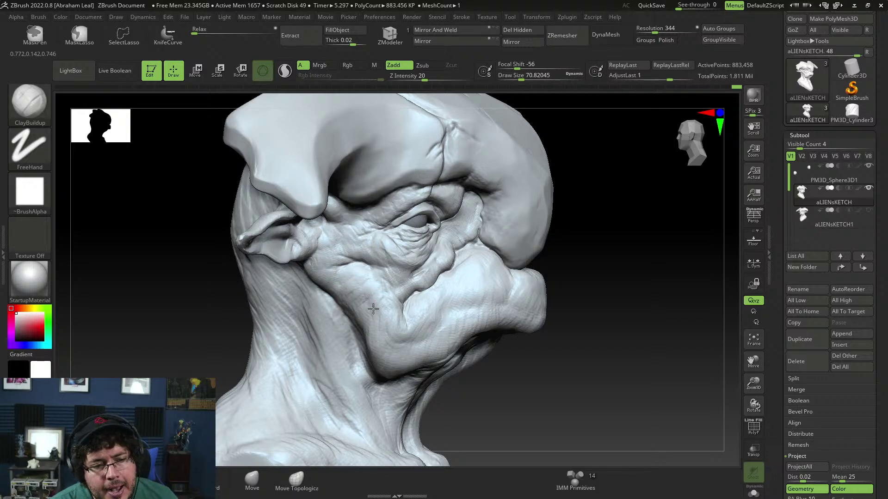
Add volume to the jowl and the side of the muzzle with ClayBuildup at a draw size of about 87
mouse_move(385, 326)
left_mouse_down()
mouse_move(394, 324)
mouse_move(392, 341)
mouse_move(403, 341)
mouse_move(385, 326)
mouse_move(416, 344)
mouse_move(432, 326)
left_mouse_up()
key("space")
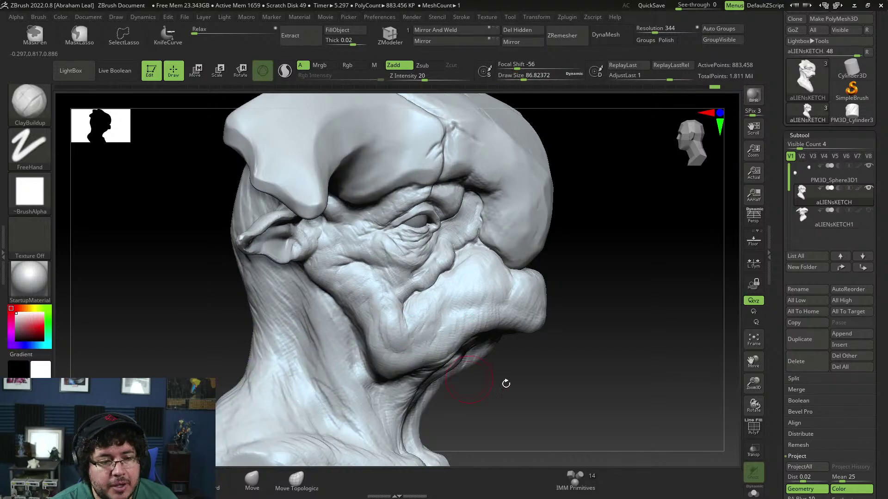
left_click_drag(506, 384, 480, 371)
left_click_drag(373, 360, 420, 336)
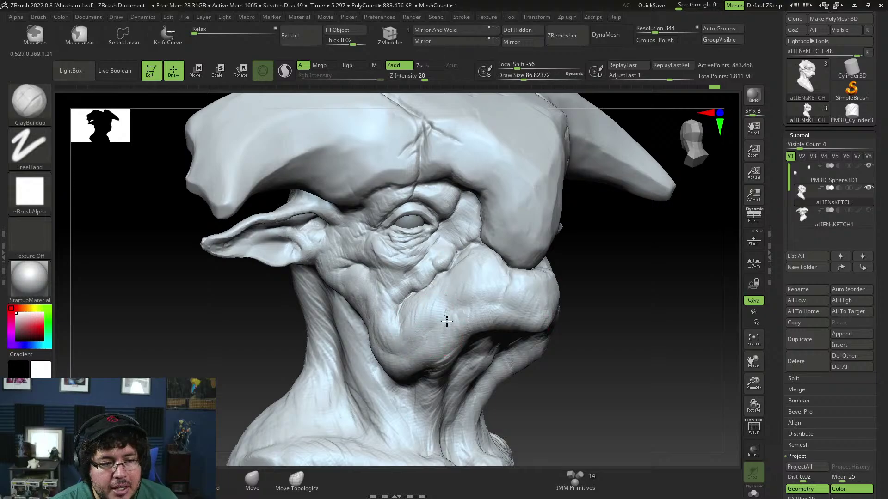
left_click_drag(604, 367, 539, 363)
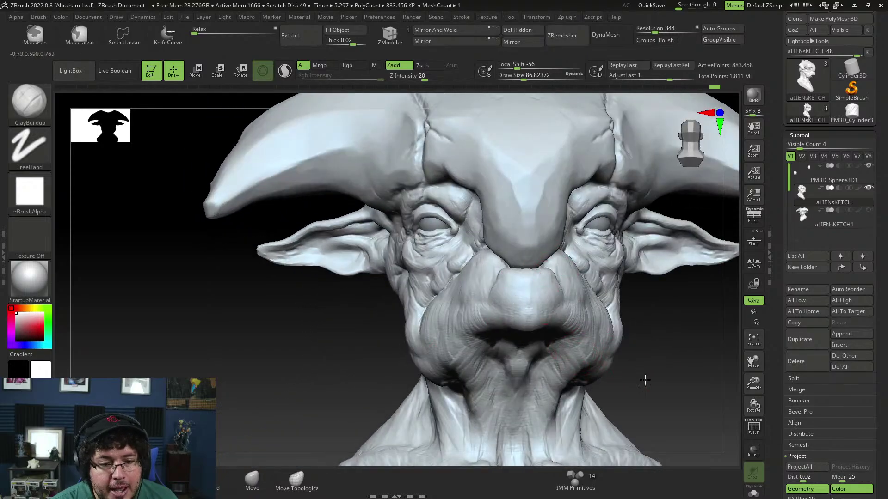
left_click_drag(644, 379, 566, 370)
mouse_move(513, 272)
left_mouse_down()
mouse_move(507, 286)
mouse_move(536, 296)
mouse_move(570, 290)
left_mouse_up()
Bulk up the brow fold above the eye's outer corner and add clay to the cheekbone beneath the eye
left_click_drag(393, 374, 472, 386)
mouse_move(606, 382)
left_mouse_down("alt")
mouse_move(608, 342)
mouse_move(624, 364)
mouse_move(638, 355)
mouse_move(599, 328)
left_mouse_up("alt")
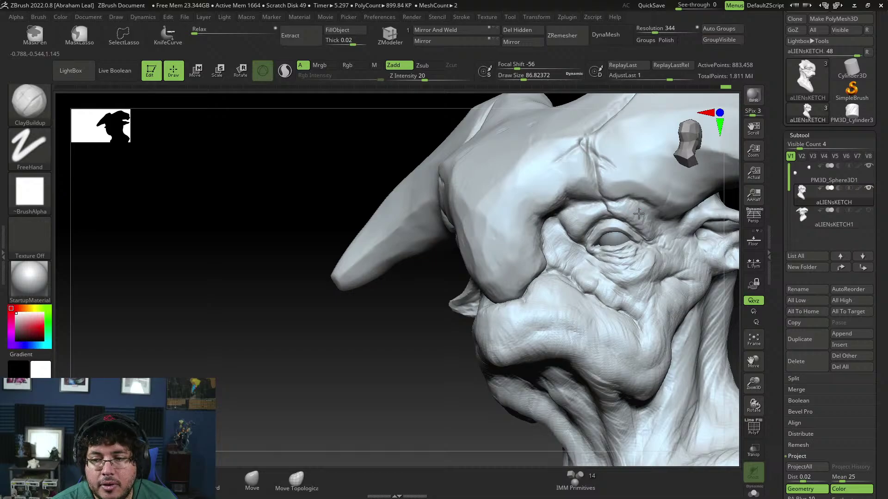
left_click_drag(638, 213, 645, 224)
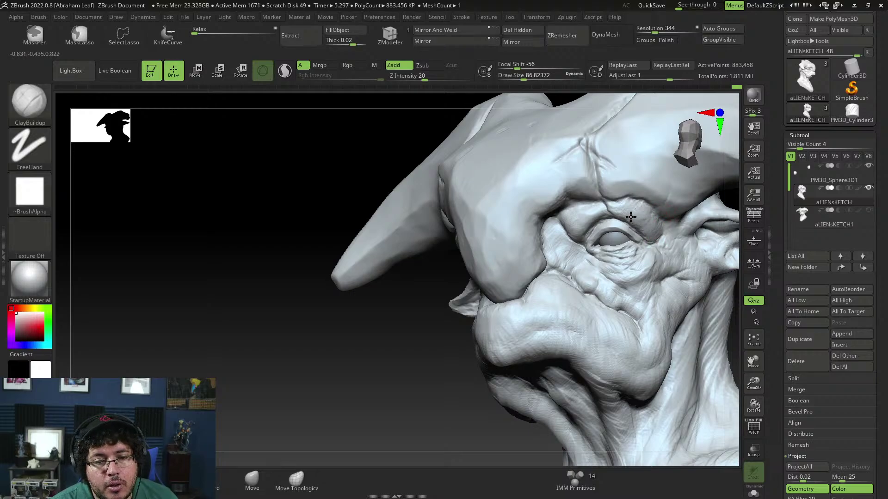
mouse_move(642, 207)
left_mouse_down()
mouse_move(653, 219)
mouse_move(628, 200)
left_mouse_up()
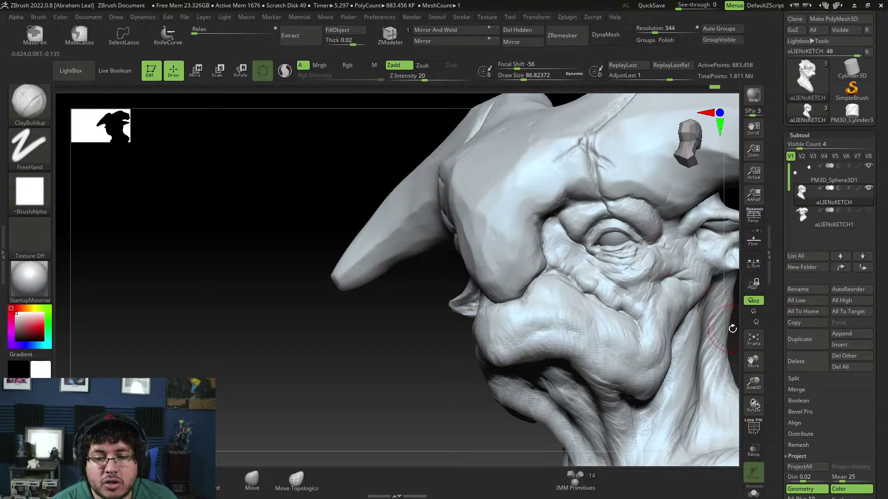
left_click_drag(731, 329, 681, 324, "alt")
mouse_move(622, 251)
left_mouse_down()
mouse_move(636, 237)
mouse_move(605, 264)
left_mouse_up()
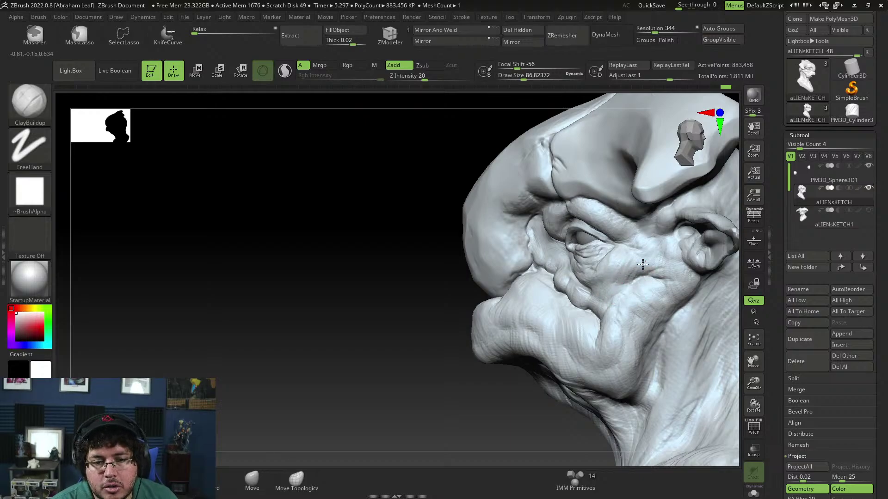
Build up the front of the neck below the jaw with ClayBuildup at a draw size of about 128
left_click_drag(544, 412, 659, 315)
key("space")
left_click_drag(547, 297, 552, 296)
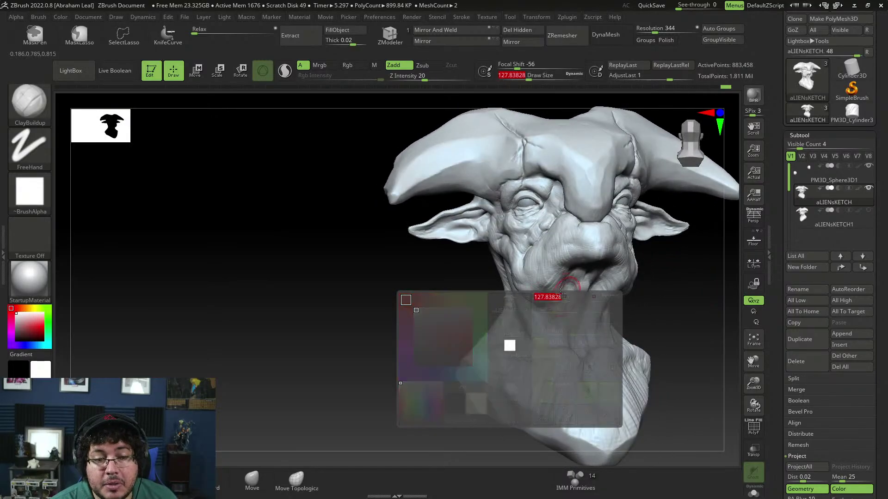
left_click_drag(561, 346, 581, 369)
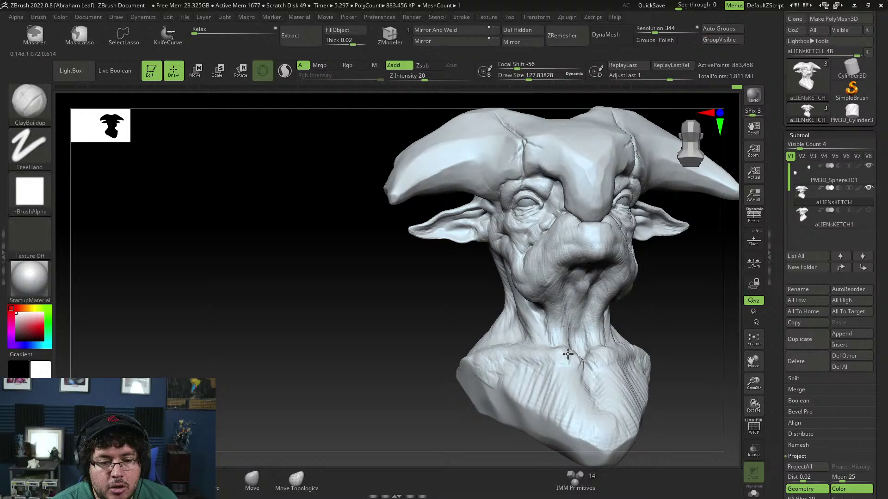
right_click_drag(584, 375, 554, 353)
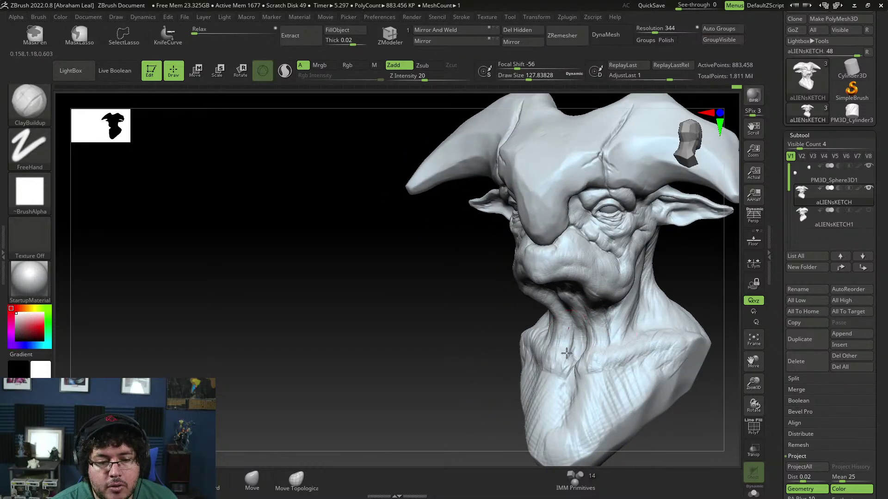
right_click_drag(520, 379, 525, 369, "shift")
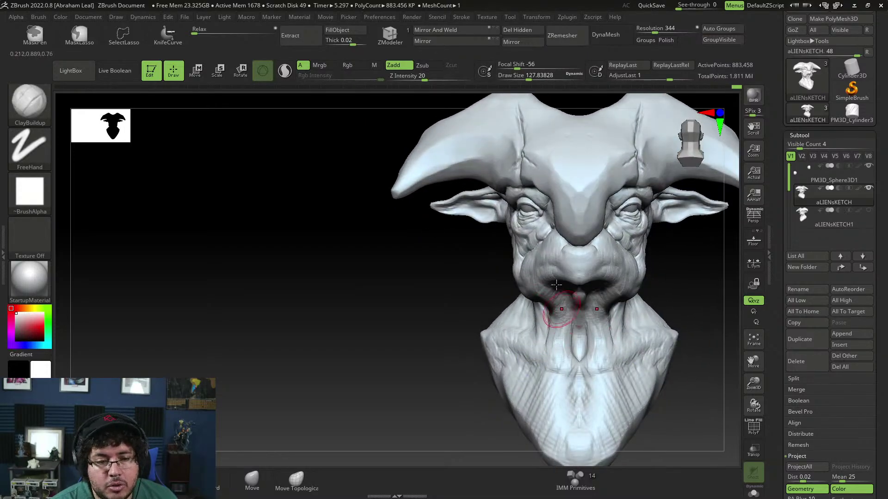
Reshape the chin and jawline below the muzzle with the Move brush at a draw size of about 223
key("b")
key("m")
key("v")
key("space")
left_click_drag(558, 302, 566, 301)
left_click_drag(584, 298, 590, 308)
right_click_drag(677, 276, 655, 258)
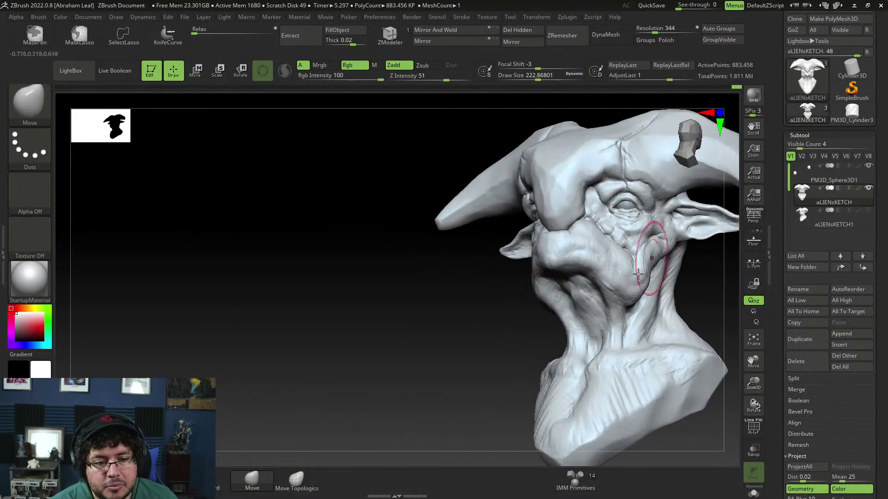
left_click_drag(613, 311, 601, 301)
right_click_drag(516, 325, 531, 317, "shift")
right_click_drag(664, 305, 643, 283)
Build up the skin folds under the jaw and the neck tendons with ClayBuildup at a draw size of about 83
key("b")
key("c")
key("b")
key("space")
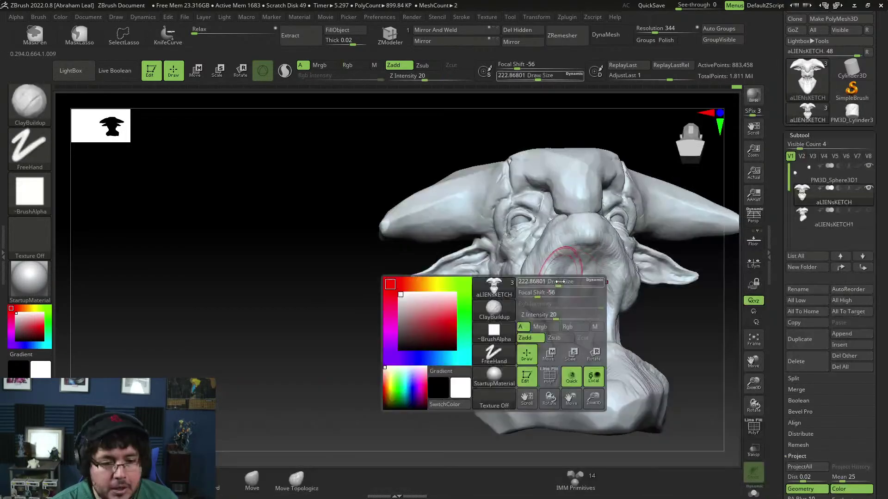
key("space")
left_click_drag(565, 280, 550, 279)
key("space")
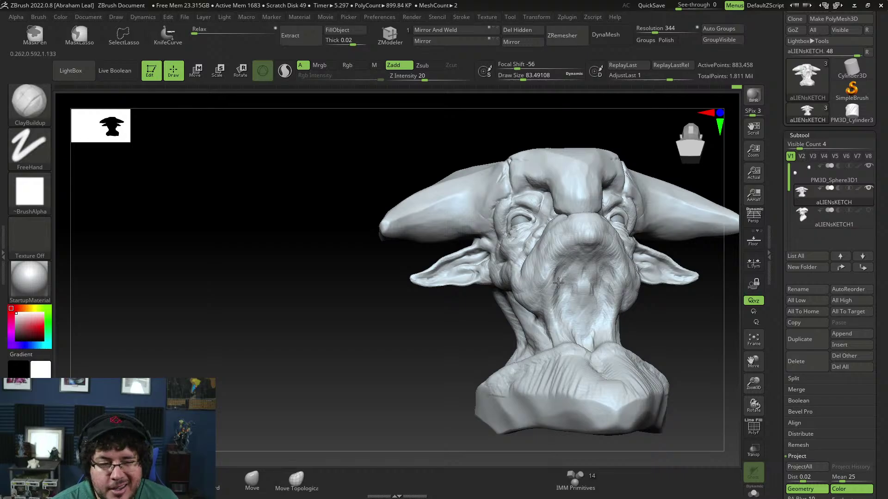
right_click_drag(495, 356, 514, 330)
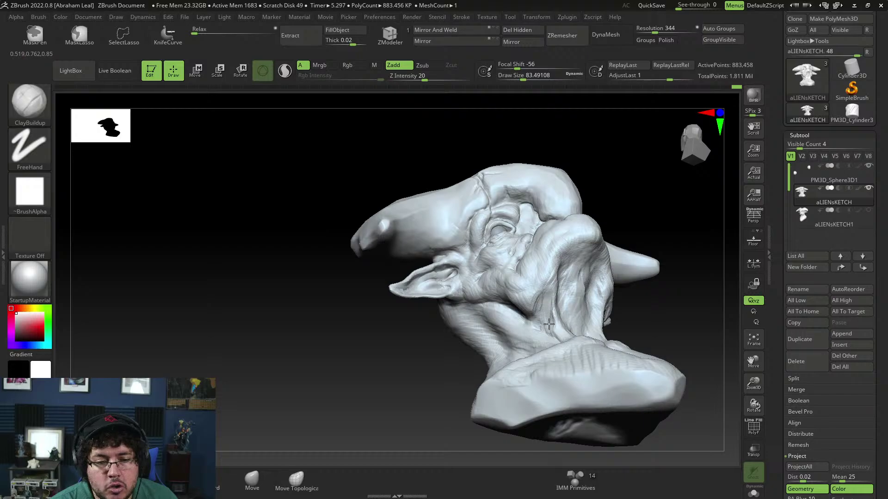
left_click_drag(649, 328, 592, 323)
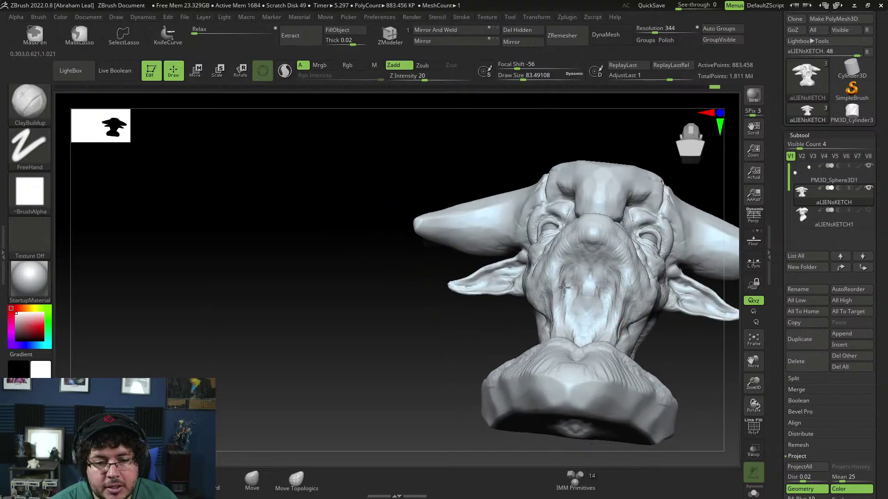
left_click_drag(559, 270, 555, 275)
left_click_drag(494, 340, 525, 340)
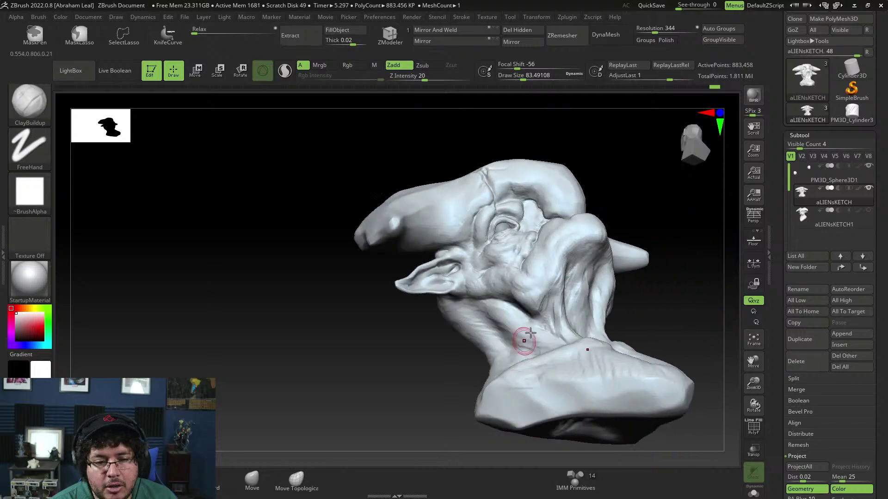
left_click_drag(550, 305, 549, 308)
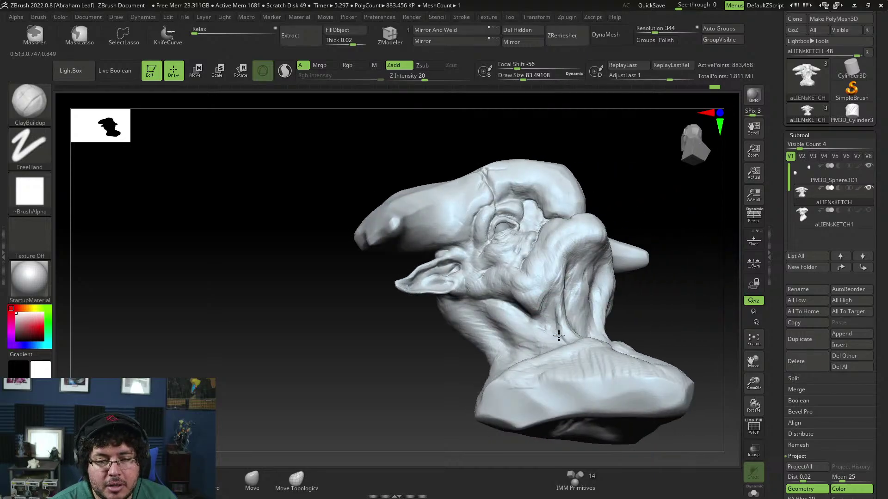
left_click_drag(652, 322, 608, 310)
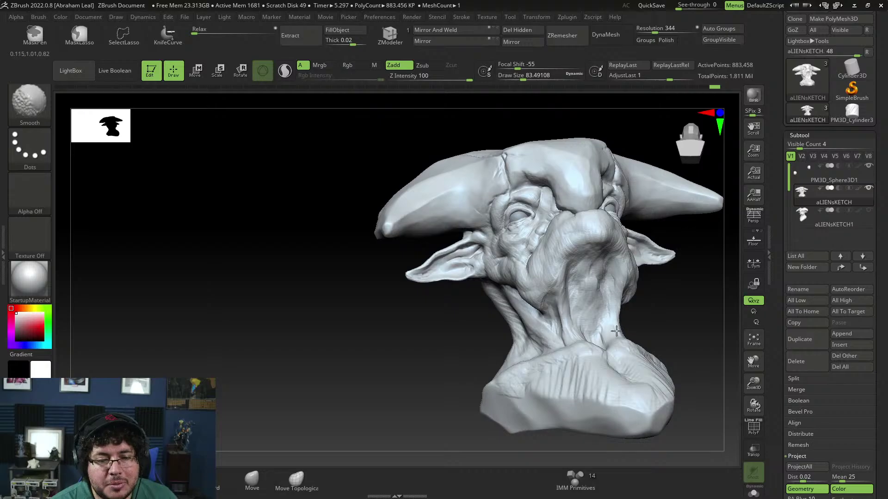
Add volume to the chin and the middle of the throat with ClayBuildup at a draw size of about 120
mouse_move(661, 305)
left_mouse_down()
mouse_move(636, 329)
mouse_move(668, 310)
left_mouse_up()
key("space")
left_click_drag(611, 303, 616, 303)
mouse_move(673, 319)
left_mouse_down()
mouse_move(709, 308)
mouse_move(633, 310)
left_mouse_up()
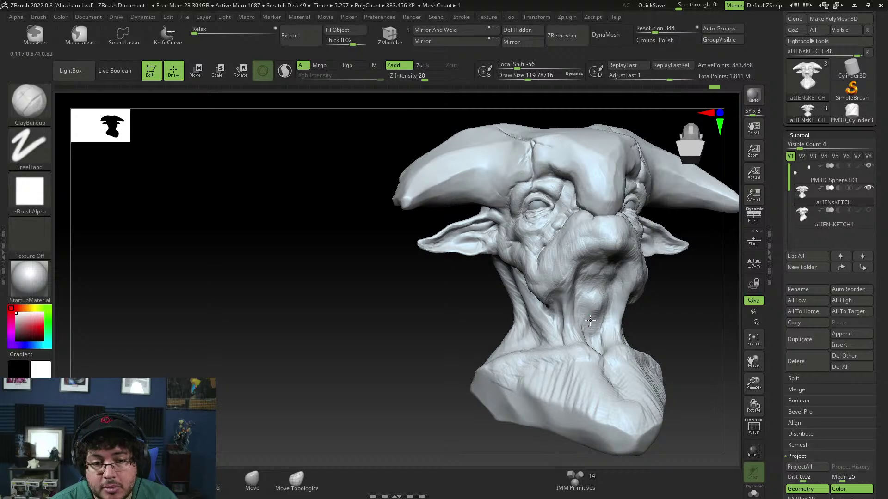
left_click_drag(666, 315, 631, 308)
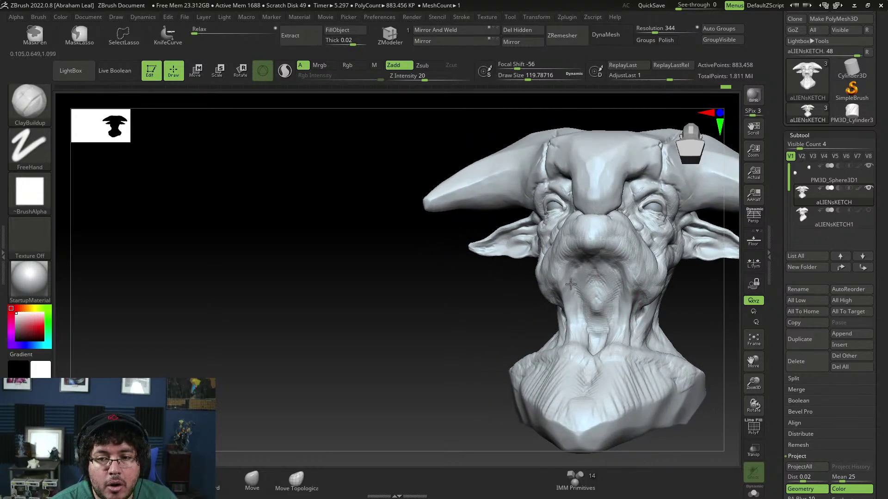
left_click_drag(582, 300, 601, 351)
mouse_move(693, 303)
left_mouse_down()
mouse_move(687, 339)
mouse_move(656, 301)
mouse_move(640, 303)
left_mouse_up()
left_click_drag(557, 313, 640, 358)
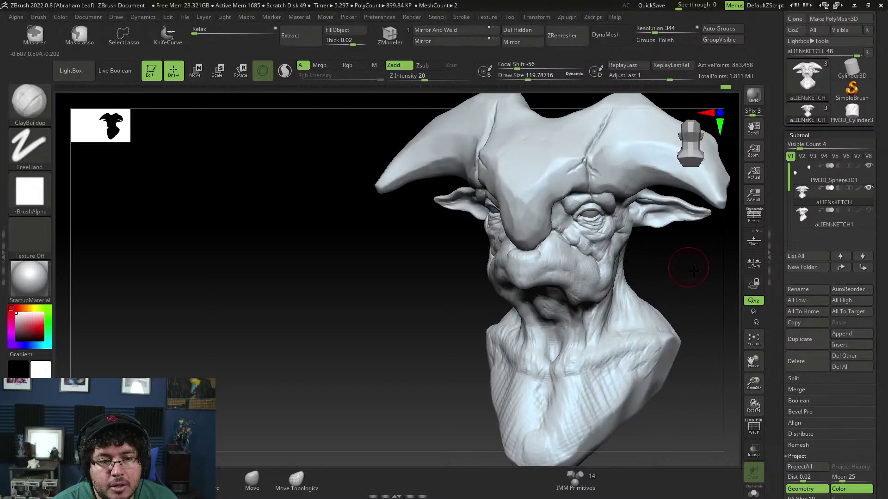
Fill the creases between the forehead and the horn bases with ClayBuildup at a draw size of about 154
mouse_move(693, 271)
left_mouse_down()
mouse_move(669, 339)
mouse_move(661, 298)
left_mouse_up()
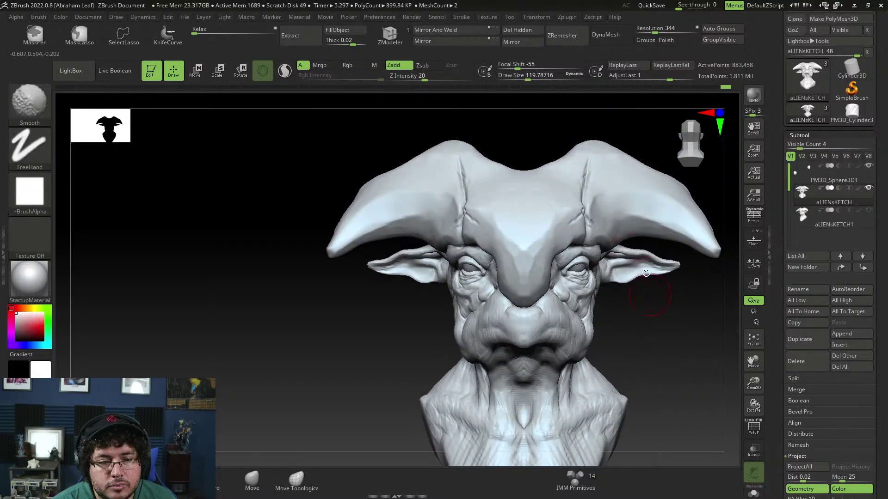
key("b")
key("c")
key("b")
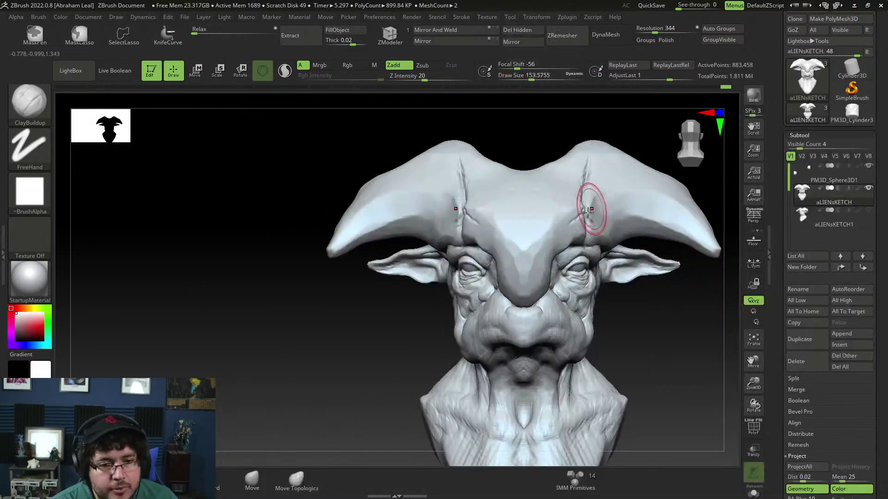
mouse_move(592, 208)
left_mouse_down()
mouse_move(585, 205)
mouse_move(590, 222)
left_mouse_up()
left_click_drag(668, 319, 589, 324)
left_click_drag(594, 215, 593, 236)
left_click_drag(469, 298, 494, 357)
left_click_drag(612, 230, 587, 273)
mouse_move(610, 233)
left_mouse_down()
mouse_move(593, 258)
mouse_move(603, 247)
left_mouse_up()
Flatten the filled horn-base creases with TrimDynamic at a draw size of about 197
key("b")
key("t")
key("d")
key("space")
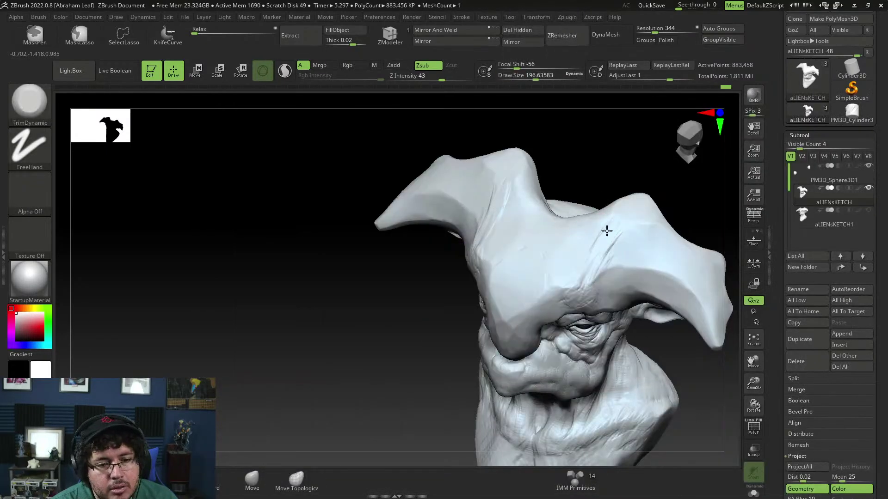
left_click_drag(575, 273, 597, 251)
left_click_drag(581, 297, 601, 280)
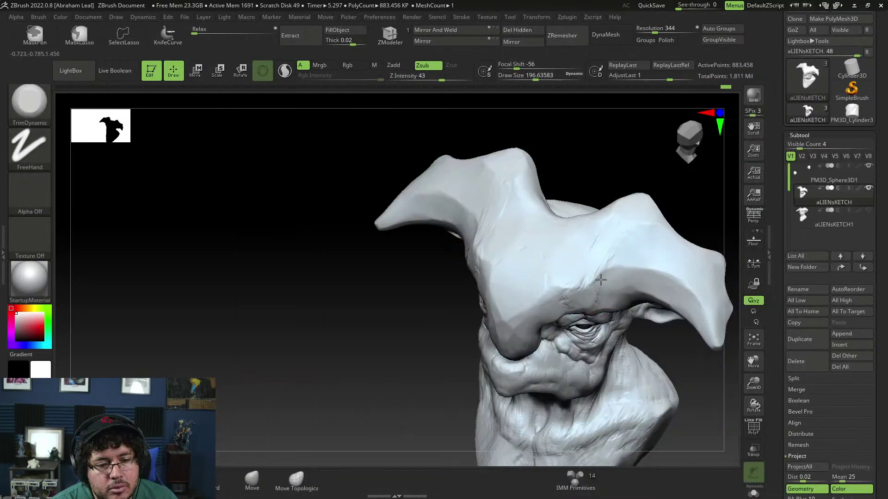
mouse_move(655, 346)
left_mouse_down()
mouse_move(650, 289)
mouse_move(583, 302)
left_mouse_up()
Smooth out the brow ridge above the eye and its transition into the horn with TrimDynamic at draw size 112
key("space")
key("space")
left_click_drag(617, 227, 613, 206)
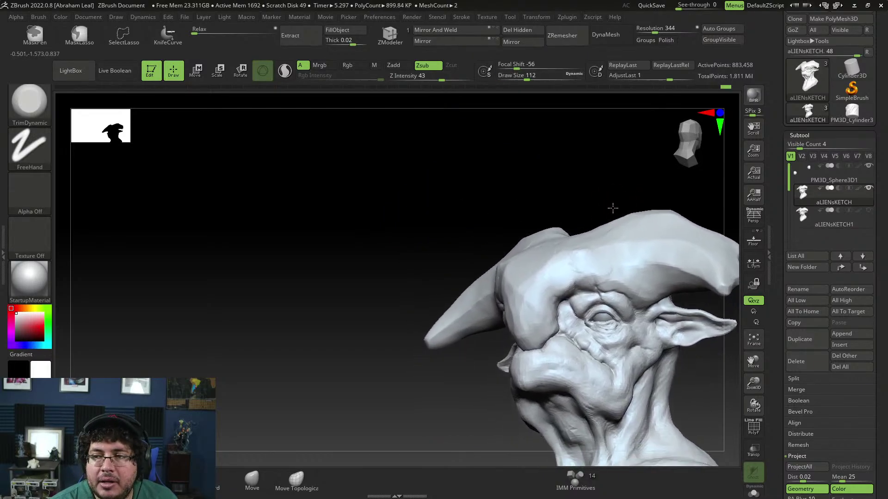
mouse_move(591, 284)
left_mouse_down()
mouse_move(609, 274)
mouse_move(573, 265)
left_mouse_up()
left_click_drag(593, 208, 622, 208)
left_click_drag(573, 260, 572, 272)
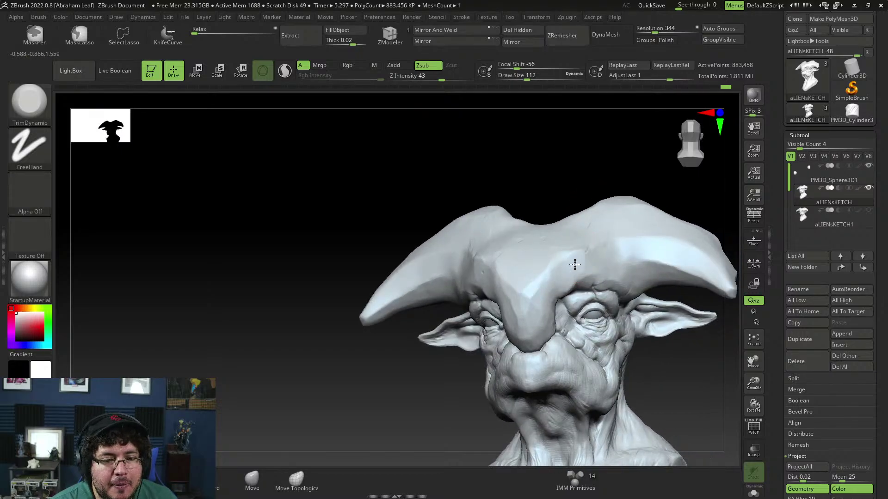
left_click_drag(591, 196, 586, 236)
left_click_drag(579, 251, 570, 259)
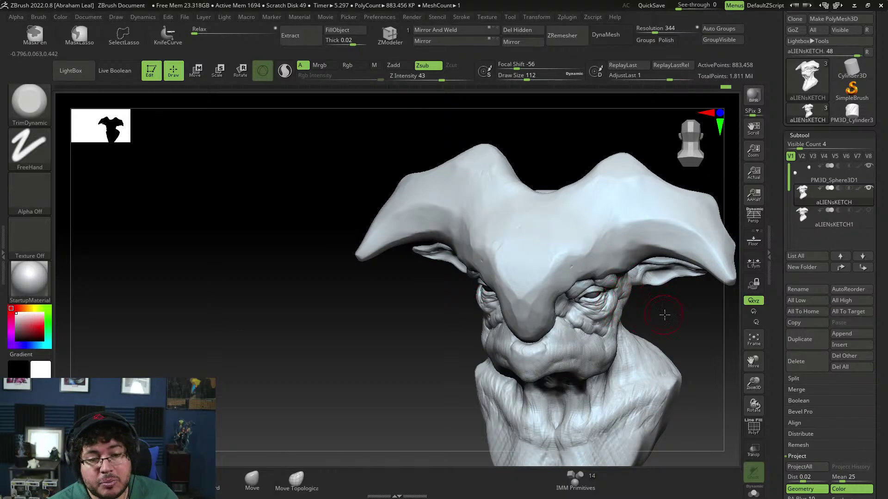
Trim the forehead plate where it meets the horn with TrimDynamic at a draw size of about 132
left_click_drag(664, 314, 654, 312, "shift")
left_click_drag(653, 172, 644, 189)
left_click_drag(567, 250, 575, 249)
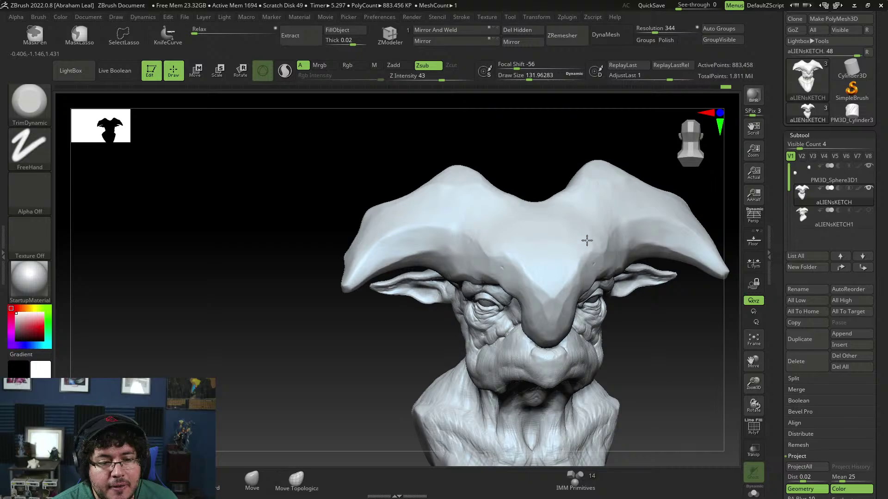
left_click_drag(662, 332, 635, 329)
left_click_drag(636, 249, 599, 264)
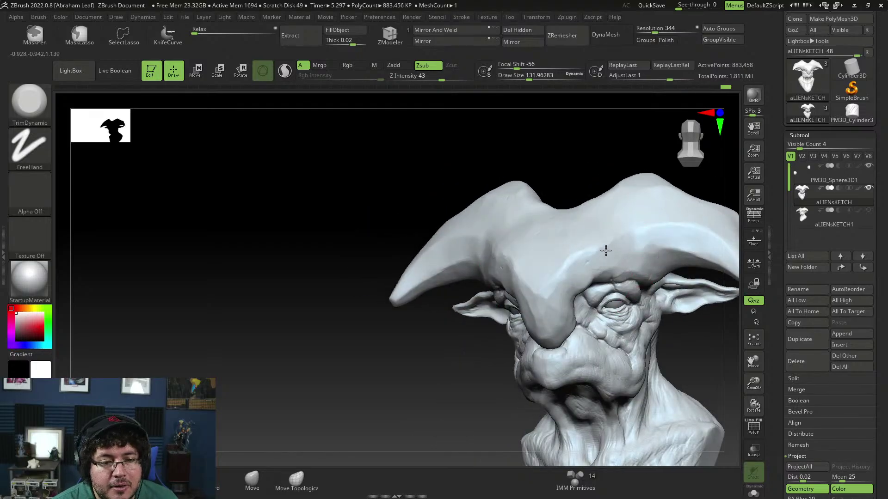
Reduce the TrimDynamic draw size to about 83 and switch to the DamStandard brush
left_click_drag(689, 349, 652, 316)
key("space")
left_click_drag(622, 233, 607, 231)
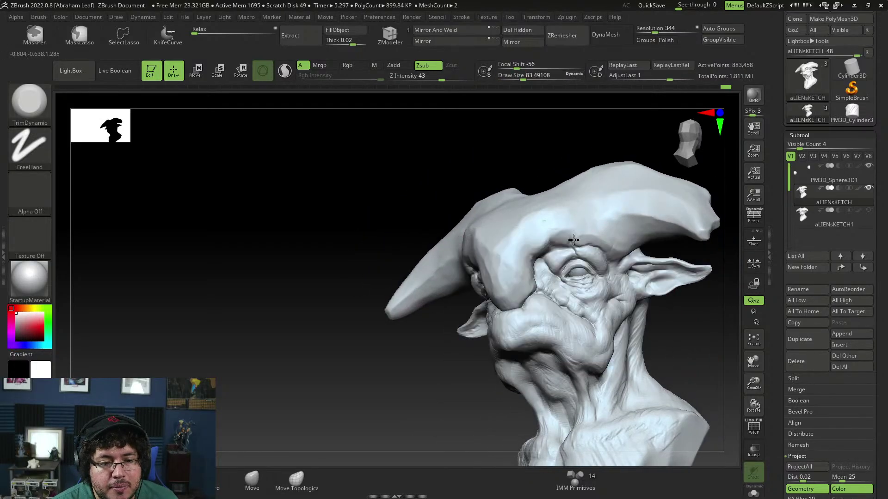
key("b")
key("d")
key("s")
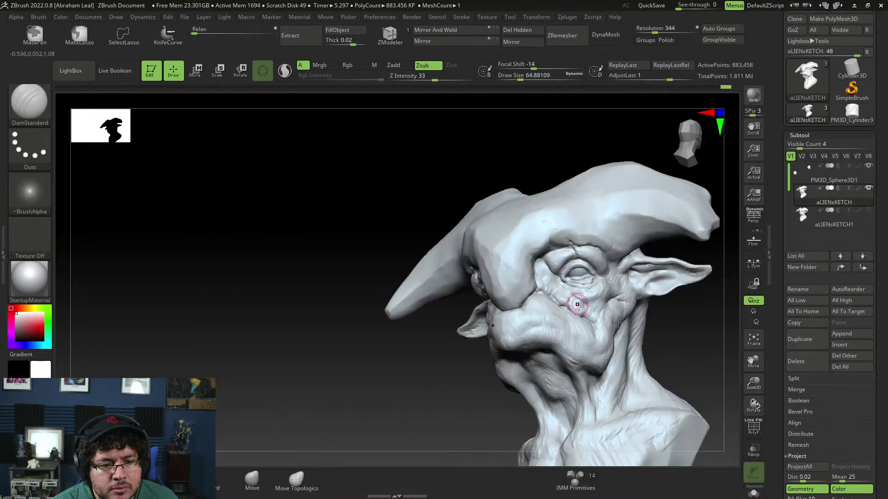
Append a Sphere3D as a new subtool and make it the active subtool
left_click_drag(682, 370, 656, 265, "alt")
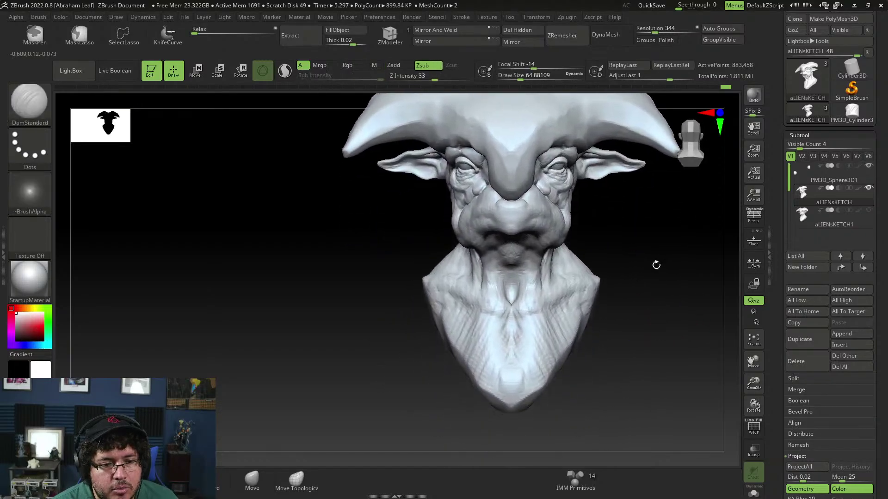
left_click(838, 334)
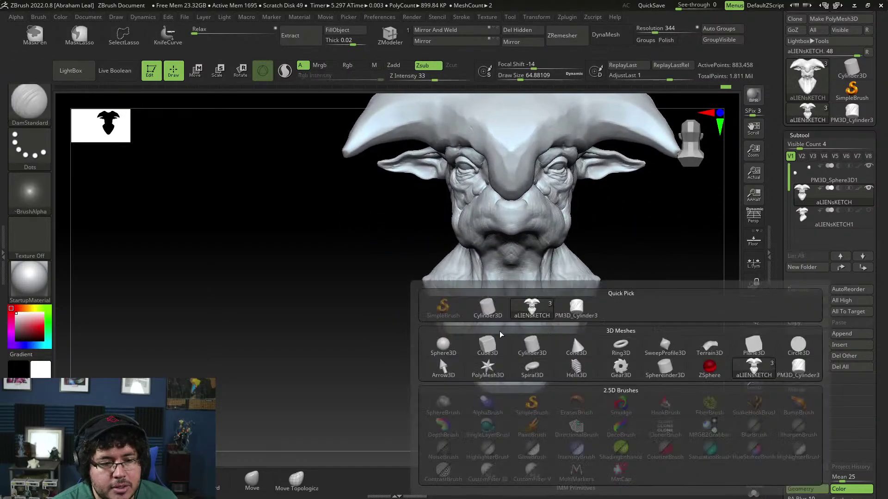
left_click(447, 343)
left_click_drag(622, 278, 566, 227, "alt")
left_click(630, 197, "alt")
Move the appended sphere down over the bust's chest and adjust its scale with the transform gizmo
key("w")
left_click_drag(632, 122, 632, 202)
left_click_drag(632, 257, 653, 266)
left_click_drag(519, 288, 571, 295)
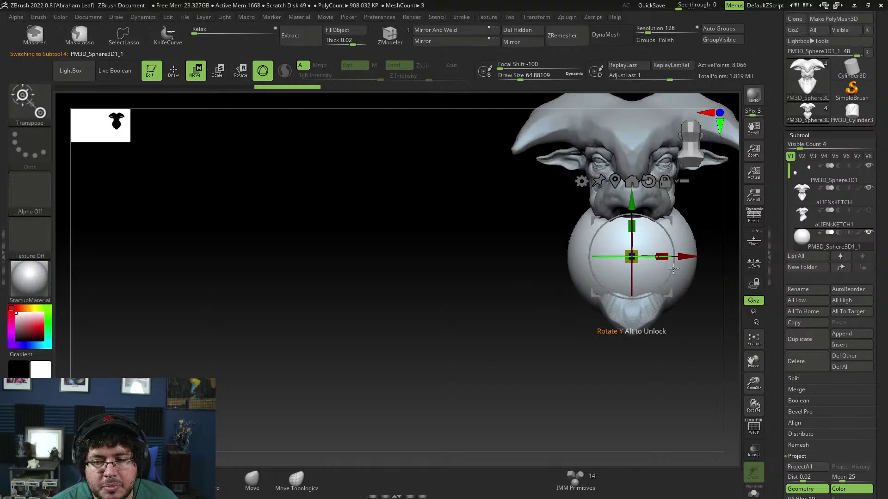
left_click_drag(714, 309, 668, 303)
Switch to the Move brush for the sphere and set its draw size to 1000
key("q")
key("b")
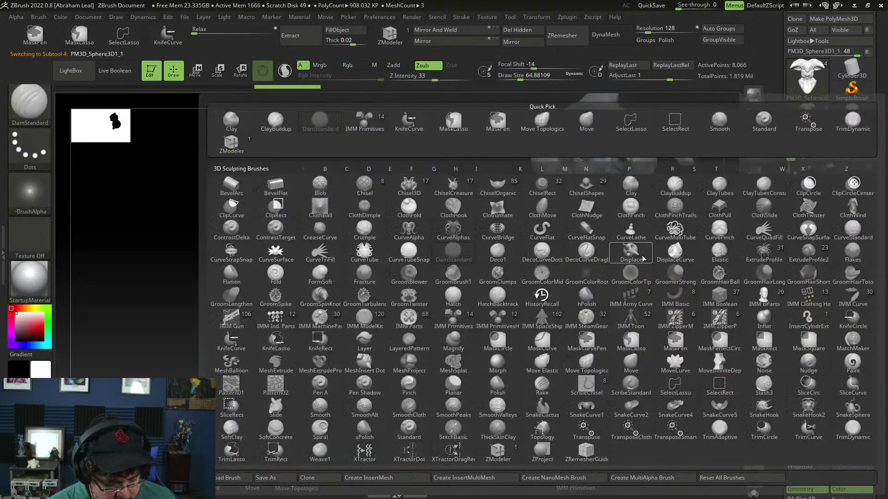
key("m")
key("v")
key("space")
left_click(689, 240)
key("space")
left_click(616, 250)
left_click_drag(615, 252, 575, 319)
left_click_drag(533, 296, 561, 299)
key("ctrl+z")
key("ctrl+z")
key("ctrl+z")
key("ctrl+z")
key("ctrl+z")
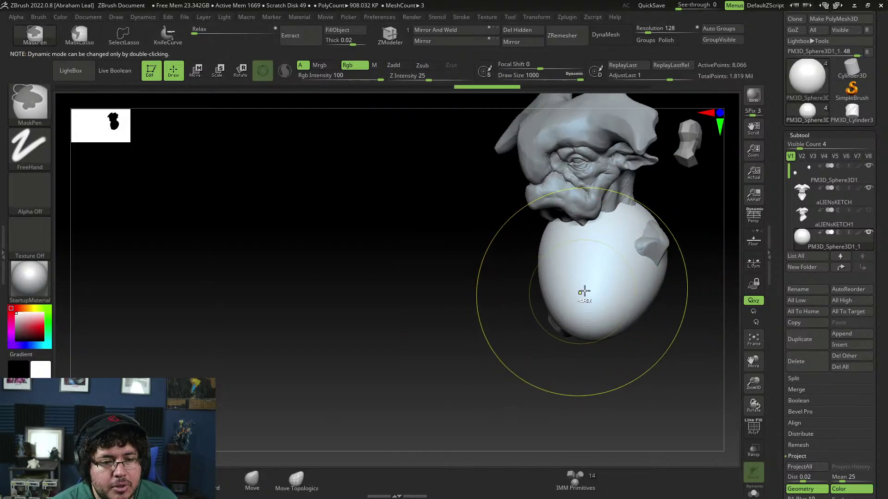
Pull the sphere into a rough torso with chest, back and shoulders using the Move brush at draw size 1000
left_click_drag(620, 327, 646, 331, "shift")
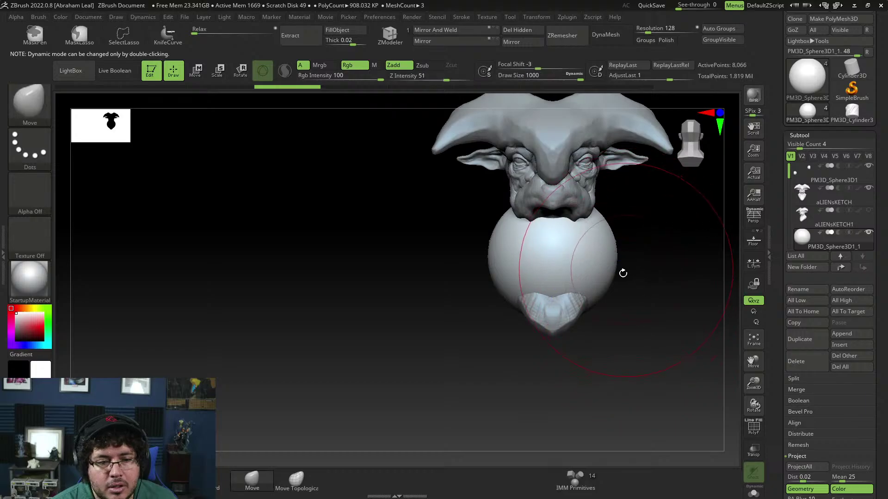
mouse_move(622, 273)
left_mouse_down()
mouse_move(594, 280)
mouse_move(569, 319)
left_mouse_up()
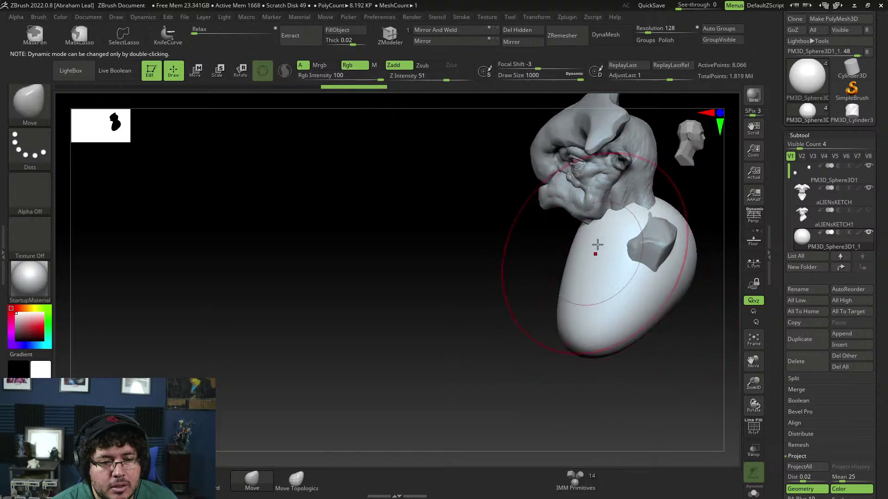
left_click_drag(597, 239, 600, 251)
mouse_move(586, 323)
right_mouse_down()
mouse_move(576, 286)
mouse_move(601, 285)
right_mouse_up()
mouse_move(626, 270)
left_mouse_down()
mouse_move(640, 232)
mouse_move(630, 224)
left_mouse_up()
left_click_drag(653, 273, 645, 265)
right_click_drag(658, 271, 615, 276)
left_click_drag(682, 257, 685, 267)
mouse_move(688, 344)
right_mouse_down()
mouse_move(678, 319)
mouse_move(711, 341)
mouse_move(660, 287)
right_mouse_up()
Adjust the torso's shoulder silhouette with the Move brush at draw size about 704 and DynaMesh it at resolution 128
key("space")
left_click_drag(653, 236, 645, 235)
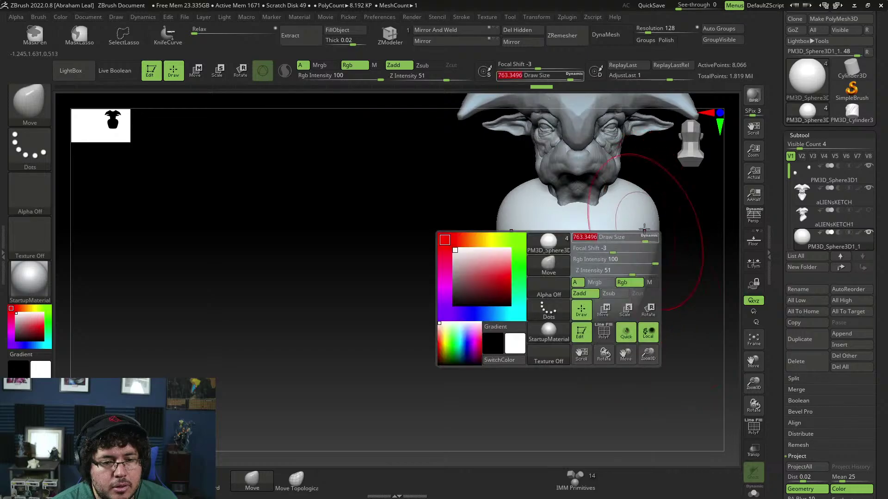
right_click_drag(665, 206, 660, 228, "alt")
key("space")
left_click_drag(660, 227, 655, 227)
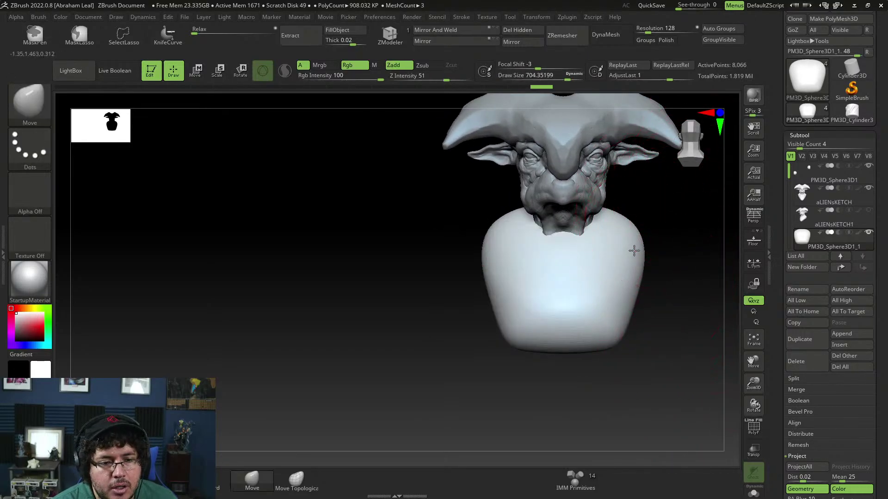
left_click_drag(634, 250, 636, 250)
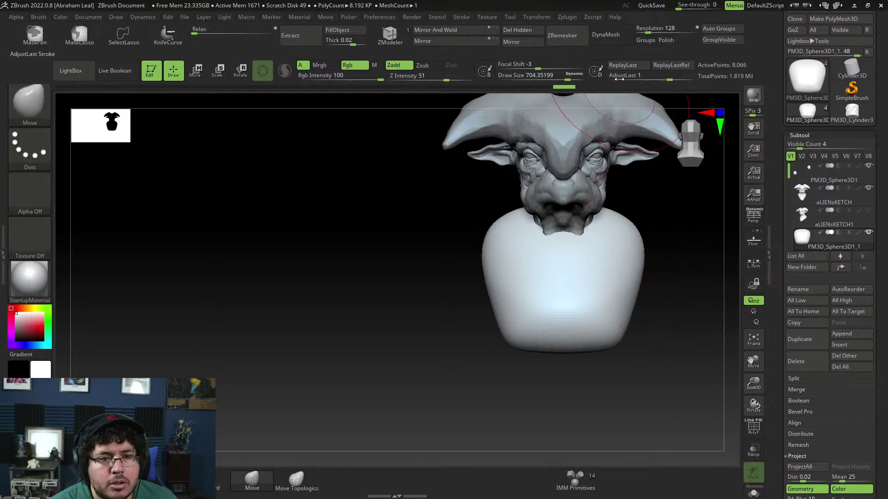
left_click(610, 36)
right_click_drag(672, 244, 634, 229, "alt")
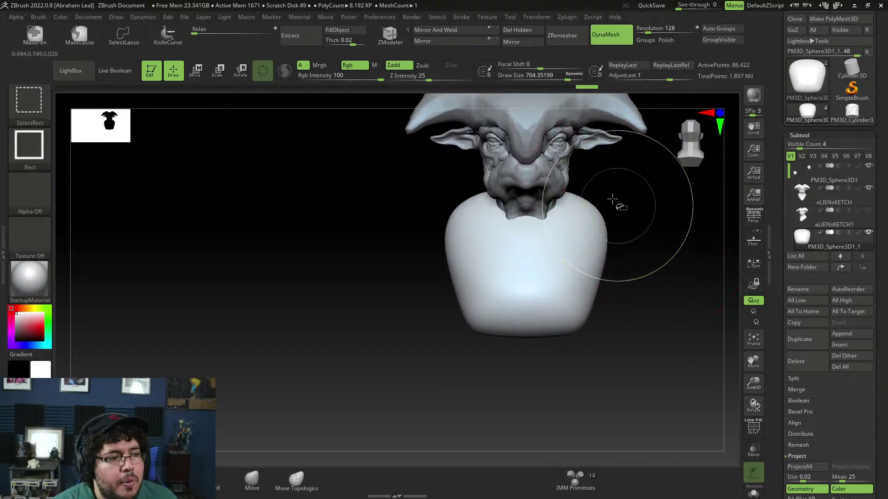
Slice off both sides of the torso at a downward-tapering angle with the KnifeCurve brush
left_click(175, 44)
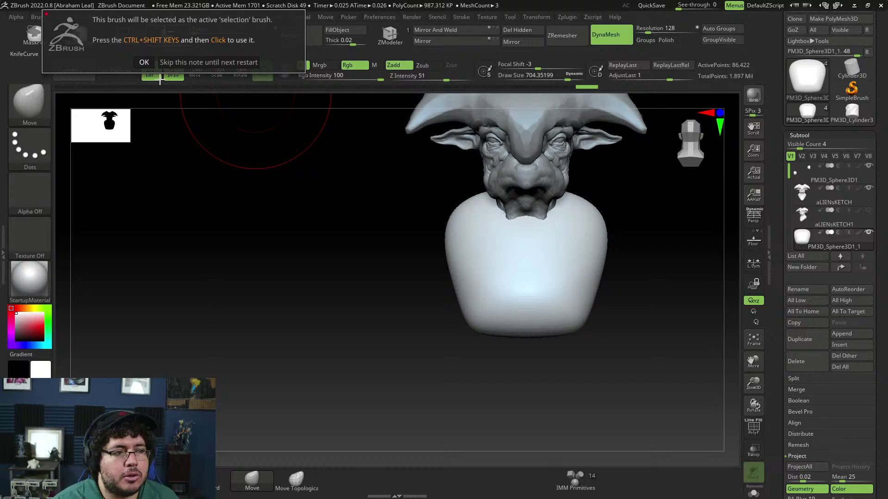
left_click(145, 63)
mouse_move(617, 185)
left_mouse_down("ctrl+shift")
mouse_move(582, 349)
mouse_move(563, 386)
mouse_move(553, 386)
mouse_move(557, 377)
left_mouse_up("ctrl+shift")
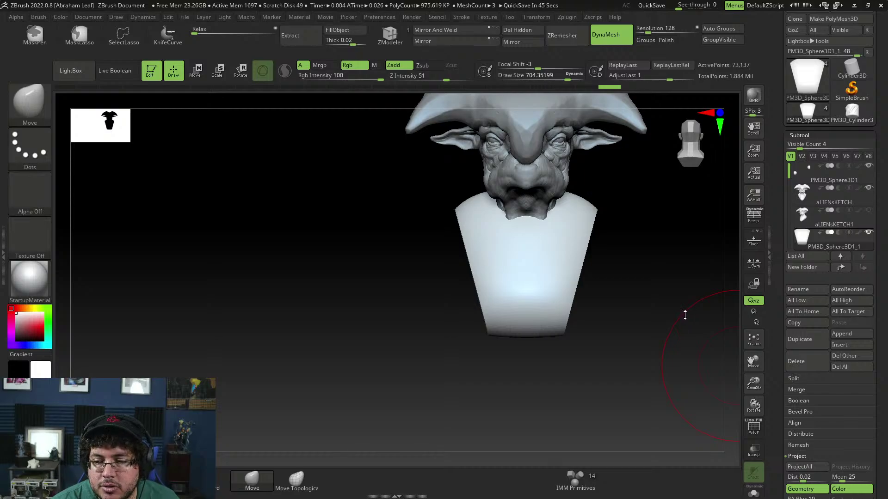
Reshape the sliced torso's chest and lower body using the Move brush at draw size about 899
mouse_move(675, 304)
left_mouse_down()
mouse_move(643, 277)
mouse_move(698, 240)
mouse_move(674, 255)
mouse_move(684, 309)
mouse_move(670, 276)
left_mouse_up()
key("b")
key("m")
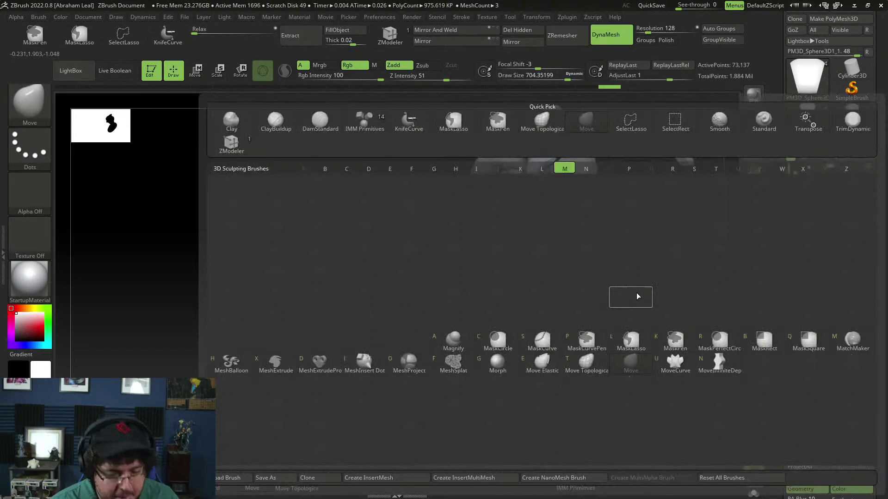
key("v")
key("bracketright")
mouse_move(627, 295)
left_mouse_down()
mouse_move(620, 288)
mouse_move(628, 291)
left_mouse_up()
mouse_move(684, 296)
left_mouse_down()
mouse_move(629, 296)
mouse_move(638, 312)
left_mouse_up()
left_click_drag(596, 364, 650, 362)
mouse_move(542, 355)
left_mouse_down()
mouse_move(532, 353)
mouse_move(549, 392)
mouse_move(545, 376)
mouse_move(611, 387)
mouse_move(586, 380)
left_mouse_up()
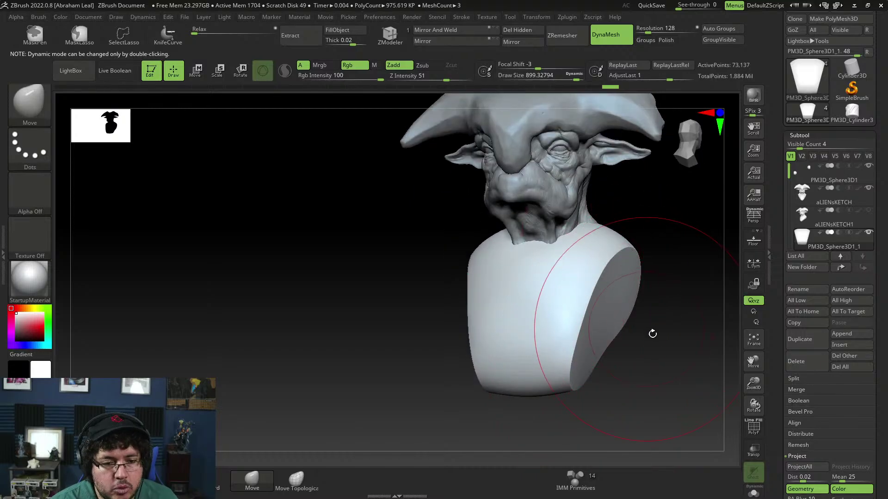
Flatten the front rim of the torso's side cuts using TrimDynamic at draw size about 228
key("b")
key("t")
key("d")
key("space")
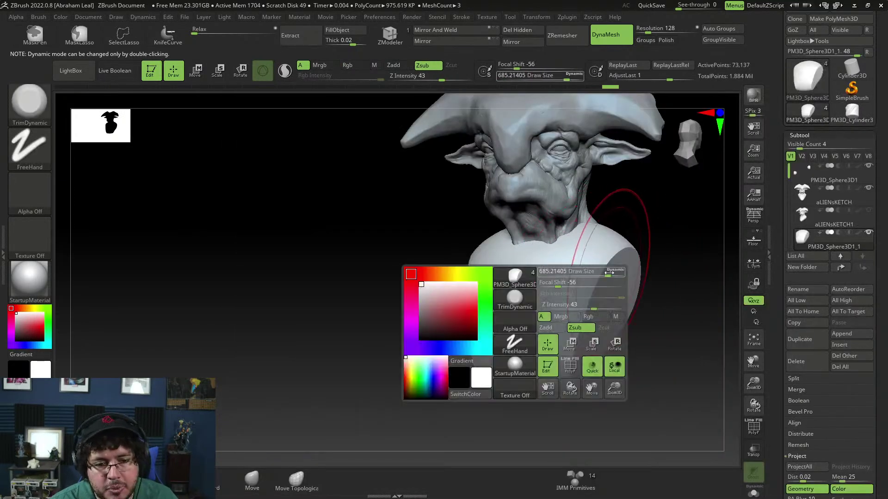
left_click_drag(600, 271, 587, 272)
left_click_drag(670, 236, 648, 231)
key("space")
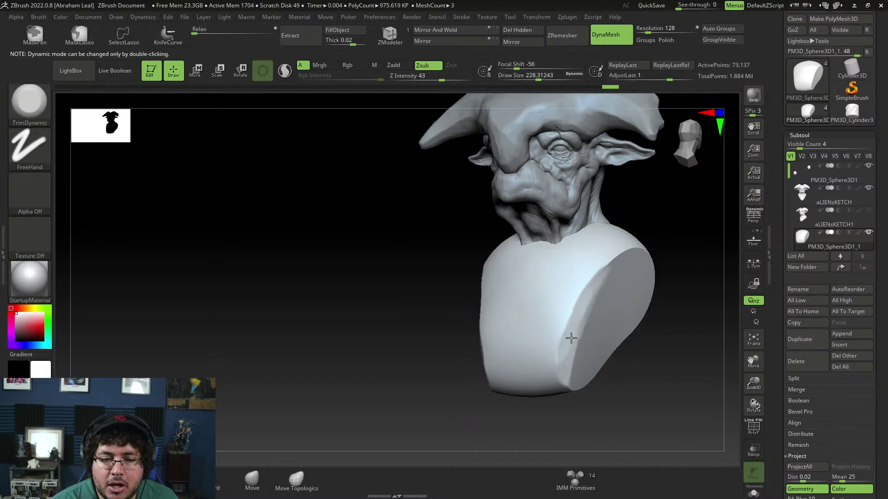
Bevel the long front edges of the torso's side cuts using TrimDynamic at draw size about 274
key("space")
left_click_drag(563, 350, 565, 350)
left_click_drag(565, 349, 582, 303)
left_click_drag(560, 379, 585, 301)
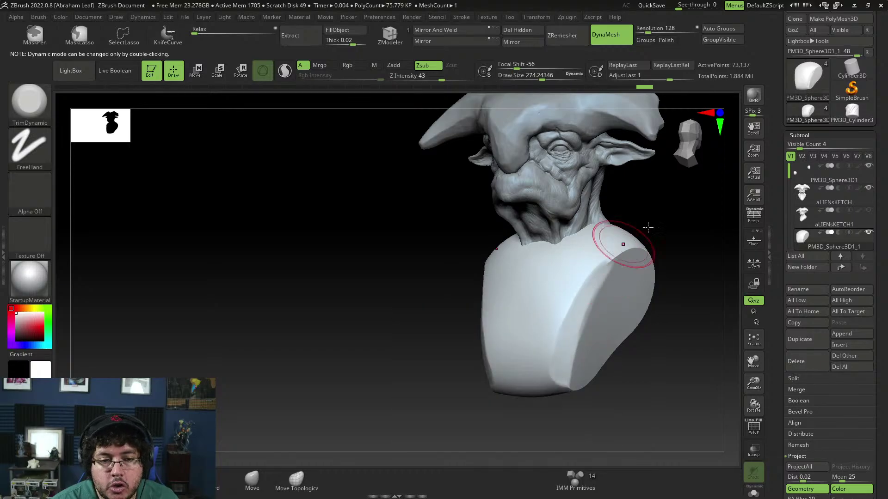
mouse_move(668, 230)
left_mouse_down()
mouse_move(654, 249)
mouse_move(666, 259)
left_mouse_up()
mouse_move(600, 304)
left_mouse_down()
mouse_move(613, 284)
mouse_move(579, 339)
left_mouse_up()
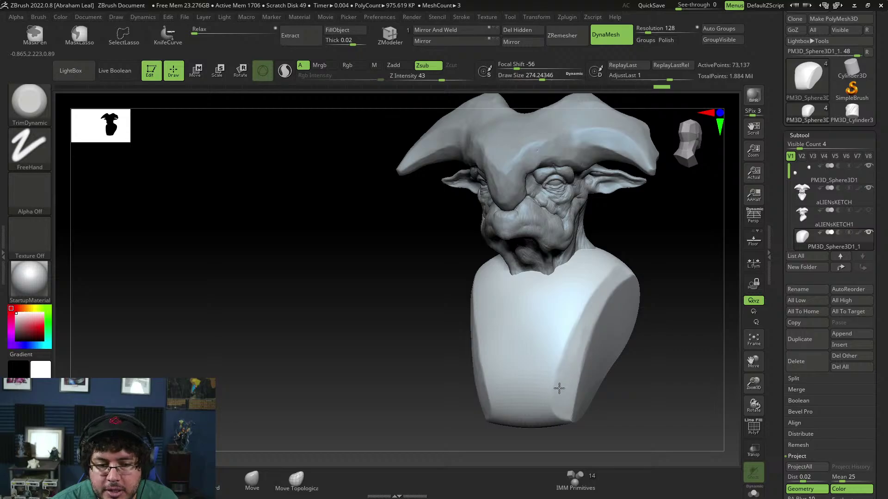
mouse_move(565, 405)
left_mouse_down()
mouse_move(575, 342)
mouse_move(575, 365)
left_mouse_up()
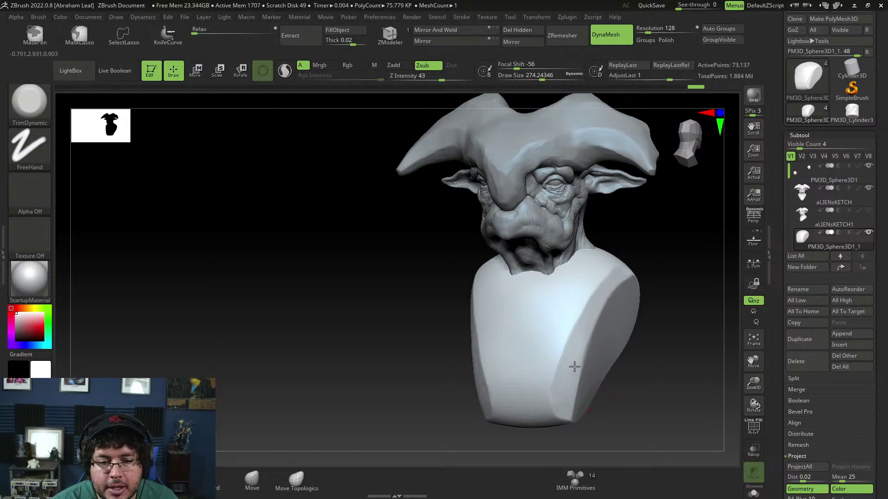
left_click_drag(611, 300, 585, 335)
Plane the shoulder tops and the upper rims of the torso's side cuts with TrimDynamic
mouse_move(633, 256)
left_mouse_down()
mouse_move(582, 316)
mouse_move(625, 248)
mouse_move(651, 259)
left_mouse_up()
mouse_move(665, 238)
left_mouse_down()
mouse_move(661, 253)
mouse_move(618, 276)
mouse_move(652, 255)
left_mouse_up()
left_click_drag(689, 248, 648, 257)
mouse_move(697, 275)
left_mouse_down()
mouse_move(647, 260)
mouse_move(684, 276)
mouse_move(689, 298)
left_mouse_up()
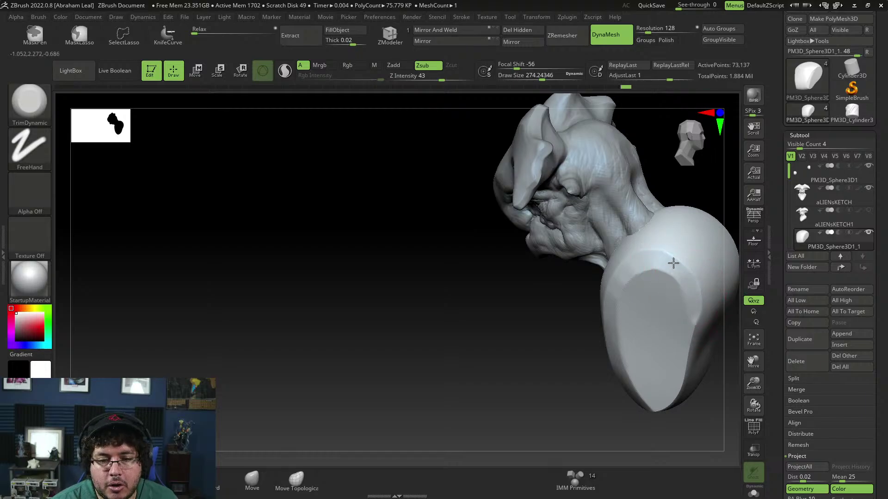
left_click_drag(672, 266, 665, 259)
mouse_move(527, 319)
right_mouse_down()
mouse_move(587, 323)
mouse_move(601, 314)
right_mouse_up()
left_click_drag(619, 292, 610, 297)
left_click_drag(587, 348, 641, 273)
Build a V-shaped ridge of muscle around the torso's neck opening using ClayBuildup at draw size about 192
mouse_move(647, 273)
right_mouse_down()
mouse_move(709, 270)
mouse_move(669, 295)
mouse_move(695, 319)
right_mouse_up()
key("b")
key("c")
key("b")
key("s")
left_click_drag(594, 261, 546, 257)
key("s")
right_click_drag(513, 254, 539, 267)
key("s")
left_click_drag(539, 267, 542, 275)
key("space")
left_click_drag(546, 274, 548, 283)
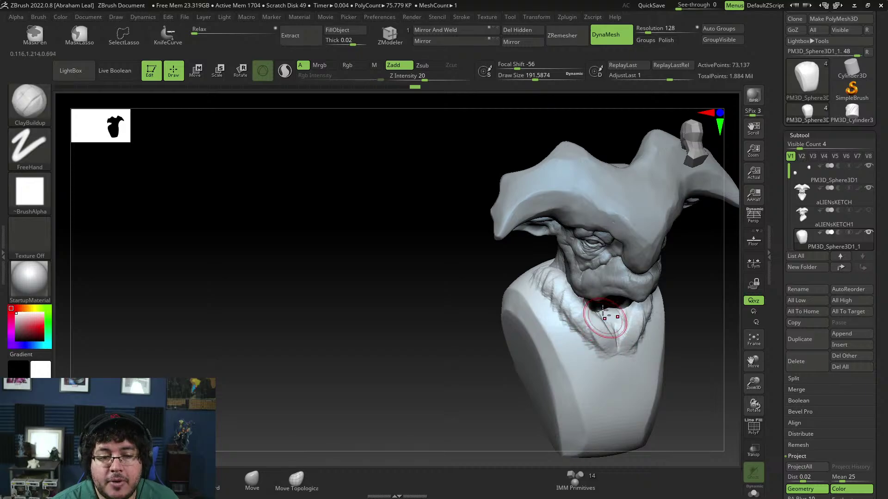
left_click_drag(604, 326, 595, 337)
right_click_drag(596, 336, 669, 283, "shift")
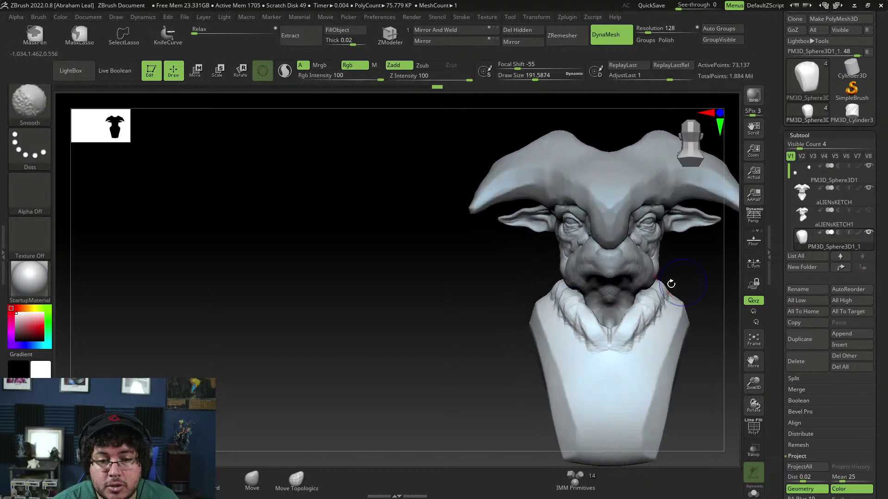
Thicken the neck ridges from the shoulders down to the center of the upper chest with ClayBuildup
mouse_move(653, 296)
left_mouse_down()
mouse_move(624, 307)
mouse_move(660, 294)
left_mouse_up()
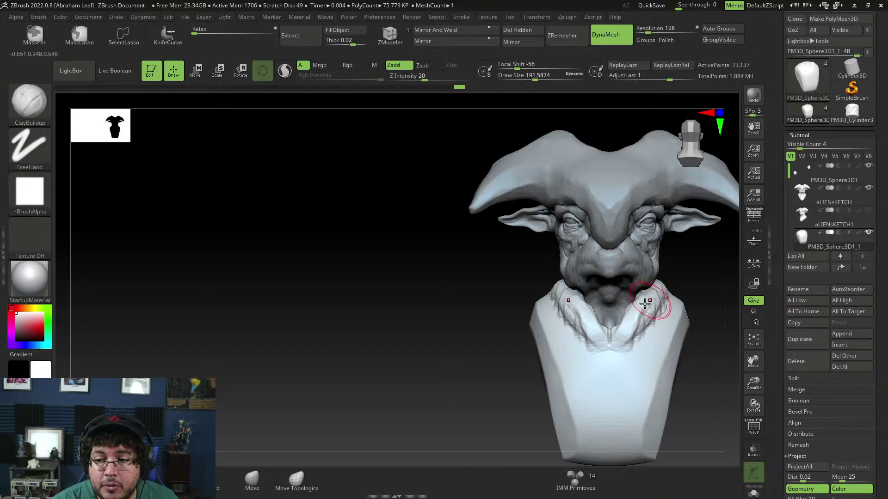
right_click_drag(692, 276, 649, 283)
left_click_drag(636, 297, 610, 332)
right_click_drag(668, 269, 708, 272)
mouse_move(689, 290)
right_mouse_down("alt")
mouse_move(681, 243)
mouse_move(660, 264)
right_mouse_up("alt")
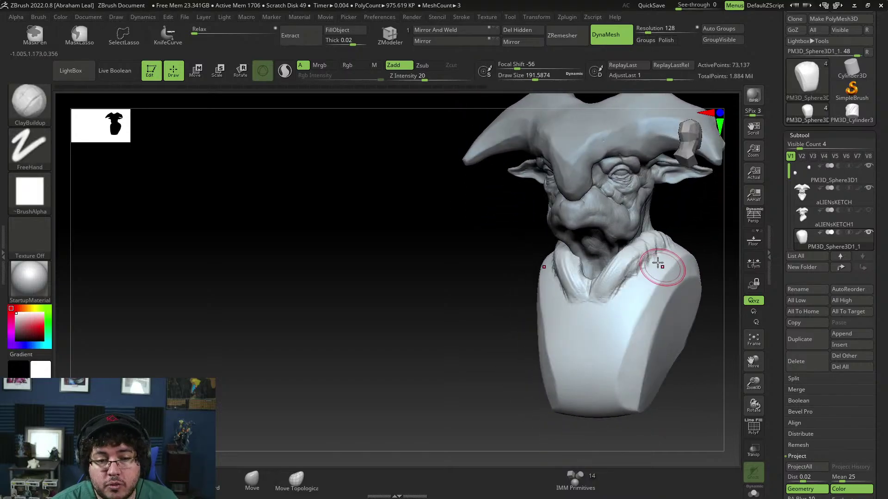
Enlarge the ClayBuildup brush and build up the pectoral masses across the chest
key("space")
left_click(598, 315)
key("space")
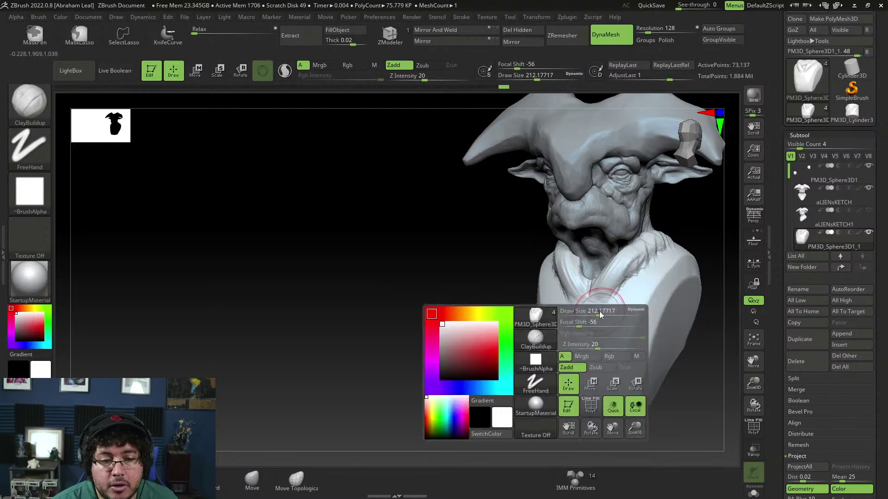
left_click(600, 315)
mouse_move(590, 314)
left_mouse_down()
mouse_move(589, 330)
mouse_move(602, 331)
mouse_move(613, 357)
mouse_move(626, 348)
left_mouse_up()
mouse_move(621, 324)
left_mouse_down()
mouse_move(620, 318)
mouse_move(636, 349)
left_mouse_up()
Flatten the pectorals into broad planes using TrimDynamic at draw size about 324, including their upper and outer edges
key("b")
key("t")
key("d")
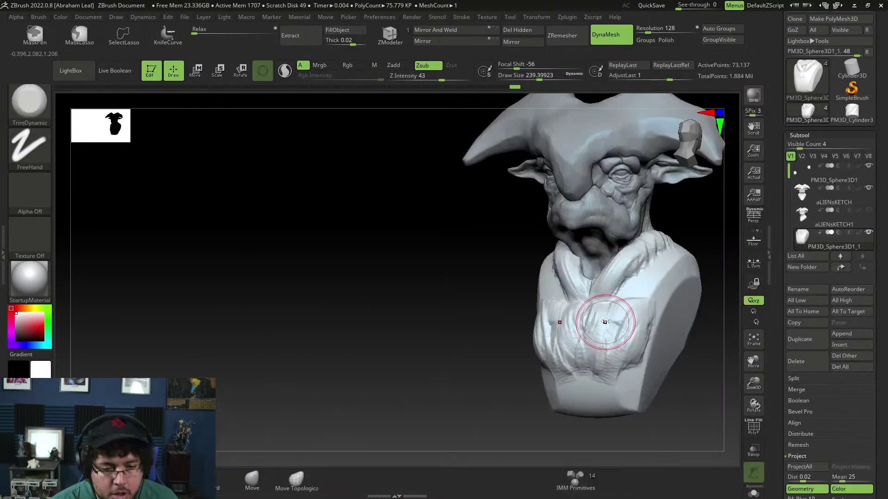
key("space")
mouse_move(606, 322)
left_mouse_down()
mouse_move(581, 345)
mouse_move(585, 329)
mouse_move(621, 340)
mouse_move(628, 325)
mouse_move(647, 339)
left_mouse_up()
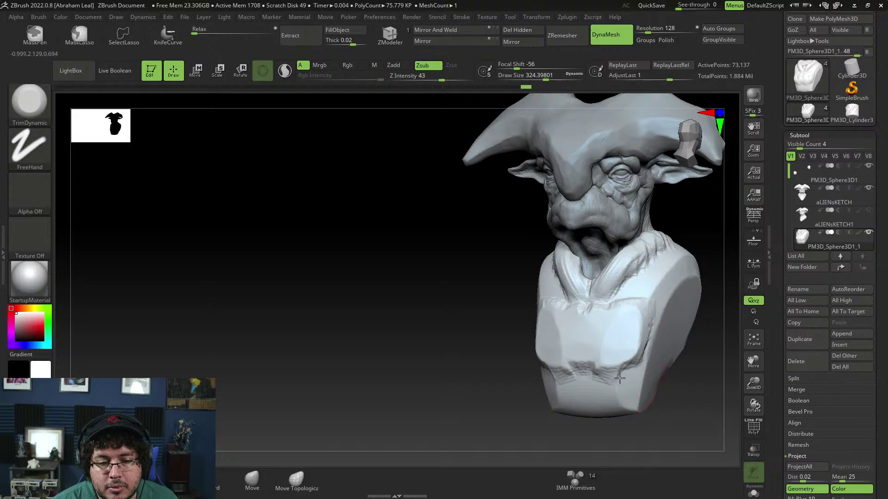
left_click_drag(619, 379, 619, 379)
left_click_drag(522, 373, 539, 372)
left_click_drag(665, 327, 666, 337)
key("space")
mouse_move(619, 321)
left_mouse_down()
mouse_move(564, 303)
mouse_move(573, 306)
left_mouse_up()
Sculpt the collarbones across the upper chest using ClayBuildup at draw size about 101
key("b")
key("c")
key("b")
key("space")
key("space")
key("space")
left_click_drag(571, 310, 605, 315)
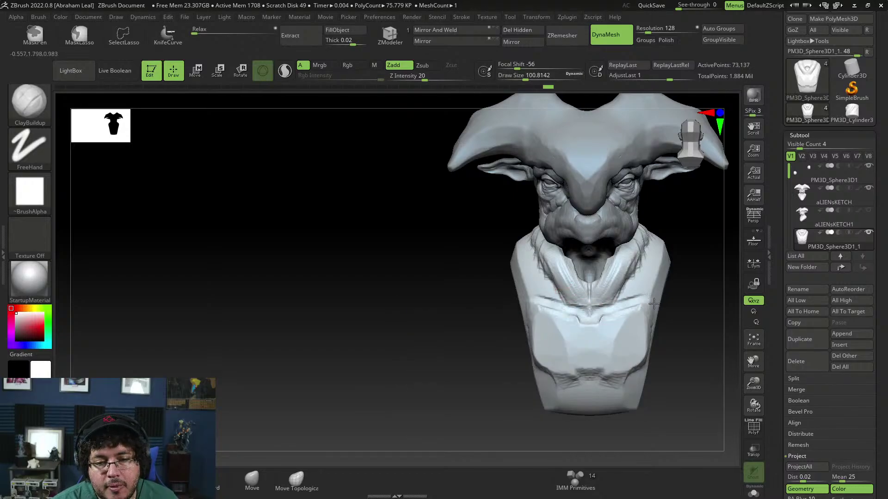
left_click_drag(654, 304, 656, 303)
left_click_drag(670, 305, 630, 295)
Define the outer and lower borders of the pectorals with ClayBuildup at draw size about 101
left_click_drag(683, 354, 683, 361)
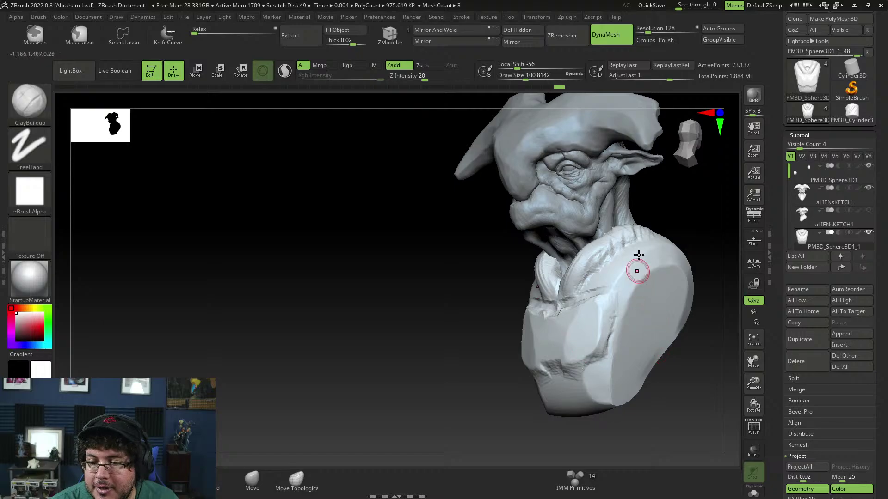
left_click_drag(696, 376, 679, 378)
left_click_drag(607, 295, 614, 328)
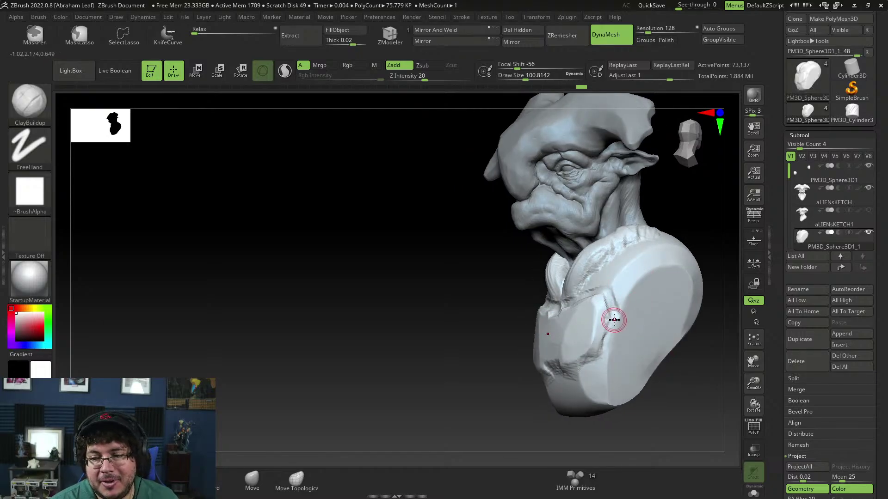
left_click_drag(615, 319, 578, 371)
left_click_drag(541, 419, 612, 411)
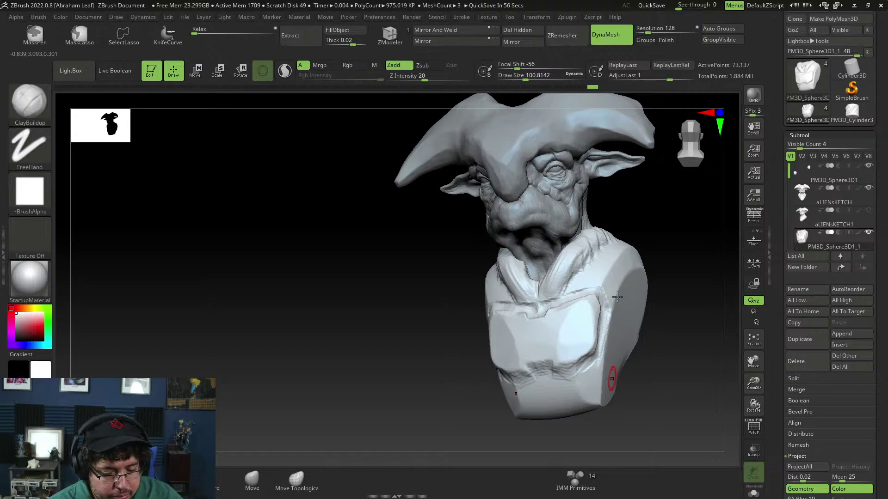
Build up the shoulder muscles over the top of the side cuts using ClayBuildup at draw size about 212
mouse_move(651, 298)
left_mouse_down()
mouse_move(669, 315)
mouse_move(649, 302)
mouse_move(651, 278)
mouse_move(593, 280)
mouse_move(613, 281)
mouse_move(596, 289)
mouse_move(609, 270)
left_mouse_up()
key("space")
left_click_drag(672, 285, 645, 303)
mouse_move(601, 266)
left_mouse_down()
mouse_move(626, 234)
mouse_move(613, 280)
left_mouse_up()
left_click_drag(680, 282, 659, 278)
mouse_move(645, 245)
left_mouse_down()
mouse_move(638, 226)
mouse_move(634, 235)
mouse_move(645, 235)
left_mouse_up()
left_click_drag(682, 234, 635, 265)
left_click_drag(652, 250, 624, 280)
mouse_move(682, 277)
left_mouse_down()
mouse_move(649, 274)
mouse_move(667, 245)
left_mouse_up()
mouse_move(613, 276)
left_mouse_down()
mouse_move(604, 261)
mouse_move(576, 274)
mouse_move(607, 271)
left_mouse_up()
left_click_drag(666, 205, 692, 204)
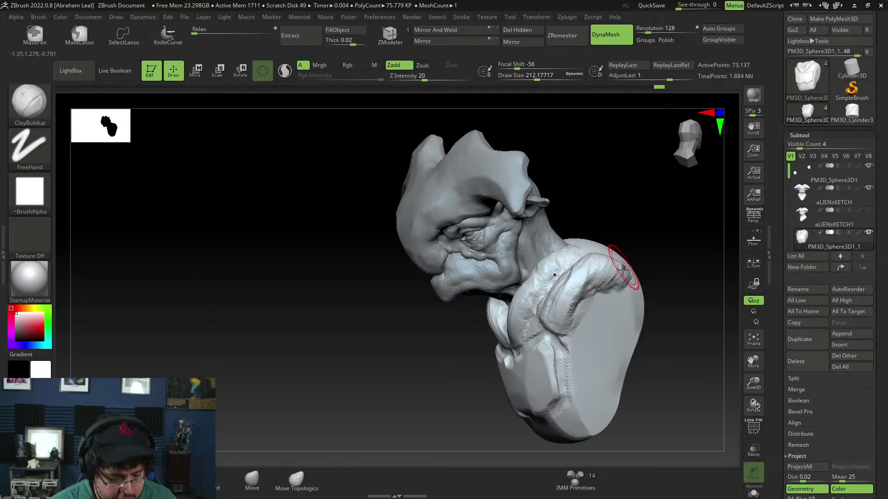
Flatten the shoulder muscles into clean planes with TrimDynamic, reducing the draw size from about 274 to 245
key("b")
key("t")
key("d")
left_click_drag(584, 296, 570, 315)
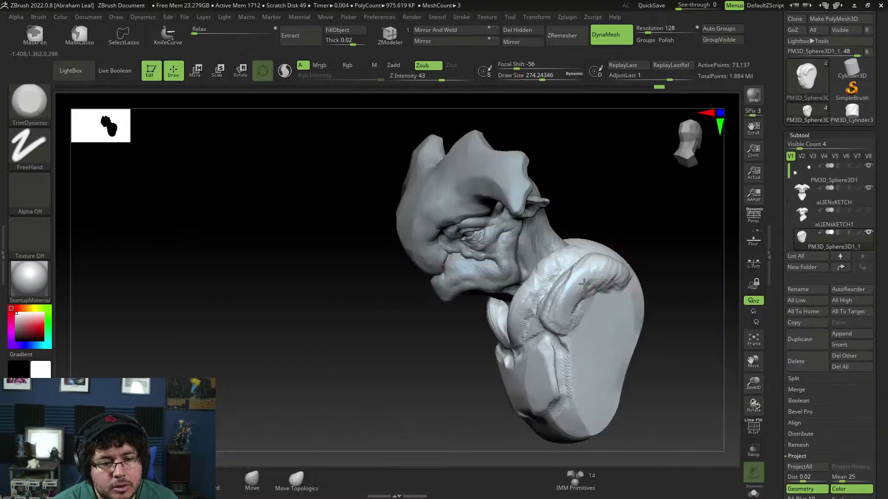
left_click_drag(650, 272, 684, 259)
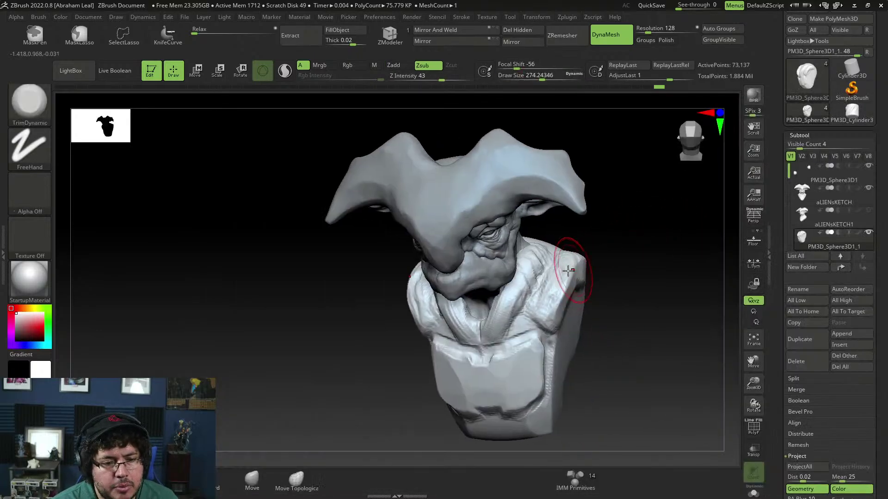
key("space")
left_click_drag(569, 257, 559, 275)
left_click_drag(546, 307, 536, 328)
mouse_move(665, 222)
left_mouse_down()
mouse_move(650, 254)
mouse_move(657, 270)
mouse_move(576, 303)
mouse_move(650, 229)
mouse_move(559, 309)
mouse_move(576, 325)
left_mouse_up()
left_click_drag(627, 287, 625, 262)
left_click_drag(598, 292, 609, 330)
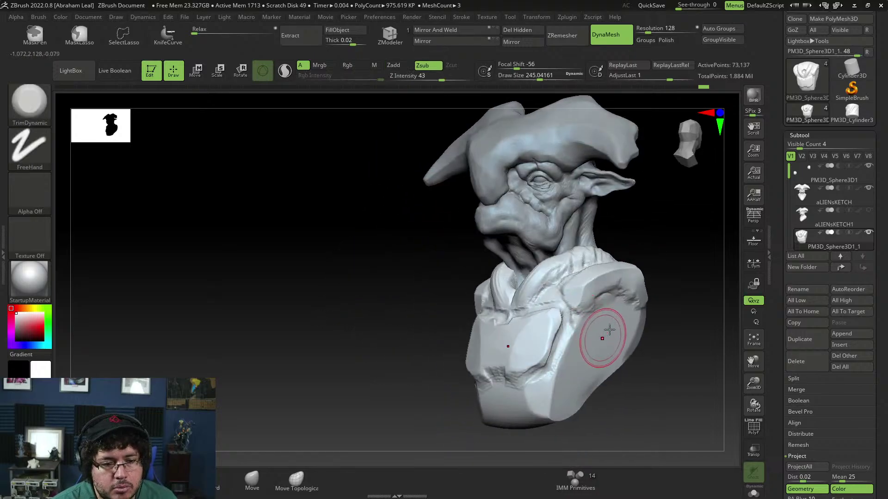
Carve a hollow beneath the shoulder on the torso's flat sides using ClayBuildup at draw size about 293
key("b")
key("c")
key("b")
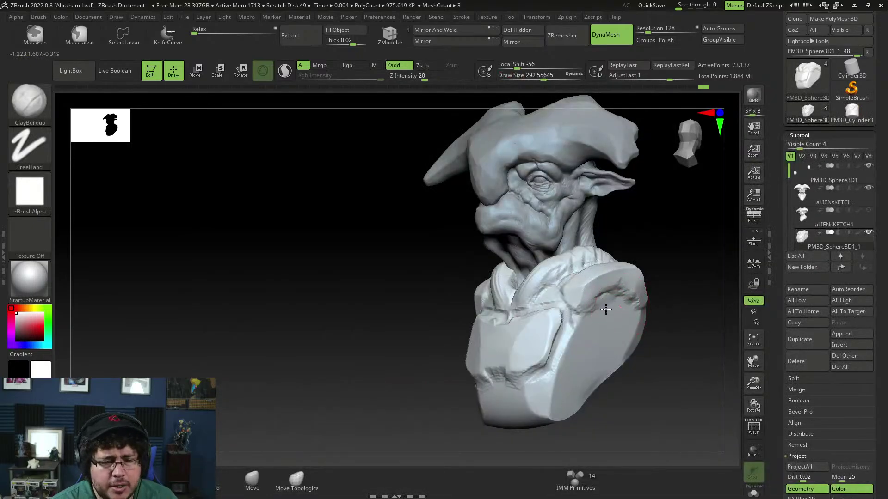
left_click_drag(621, 314, 586, 326)
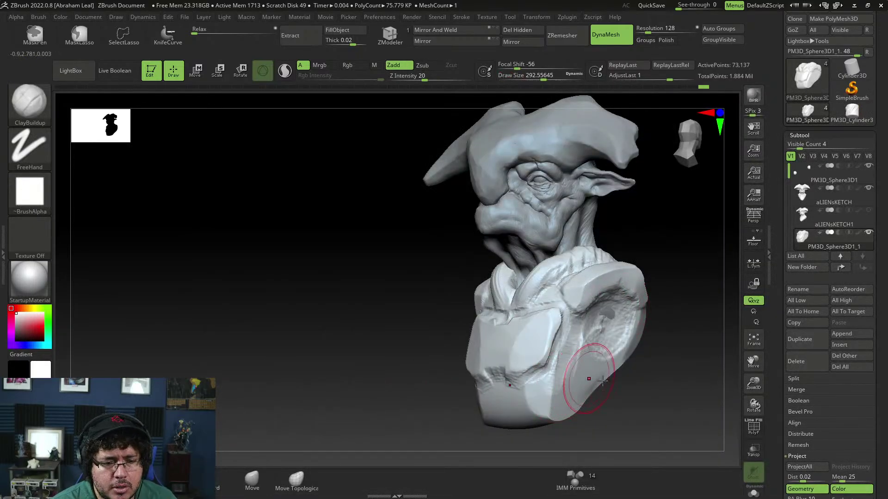
left_click_drag(619, 387, 650, 353)
key("space")
left_click(564, 330)
key("space")
left_click(530, 313)
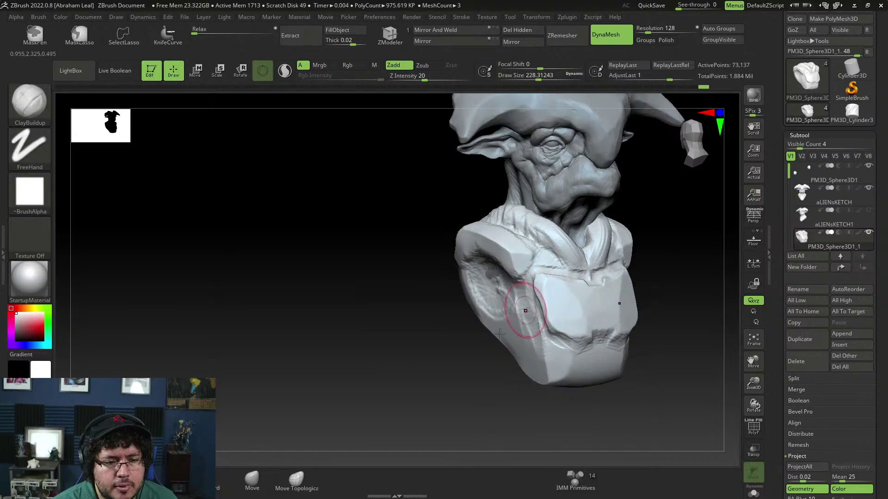
Build up the upper back and the base of the neck using ClayBuildup at draw size about 245
mouse_move(449, 391)
left_mouse_down()
mouse_move(545, 396)
mouse_move(508, 441)
mouse_move(509, 382)
mouse_move(509, 411)
left_mouse_up()
key("space")
left_click(539, 319)
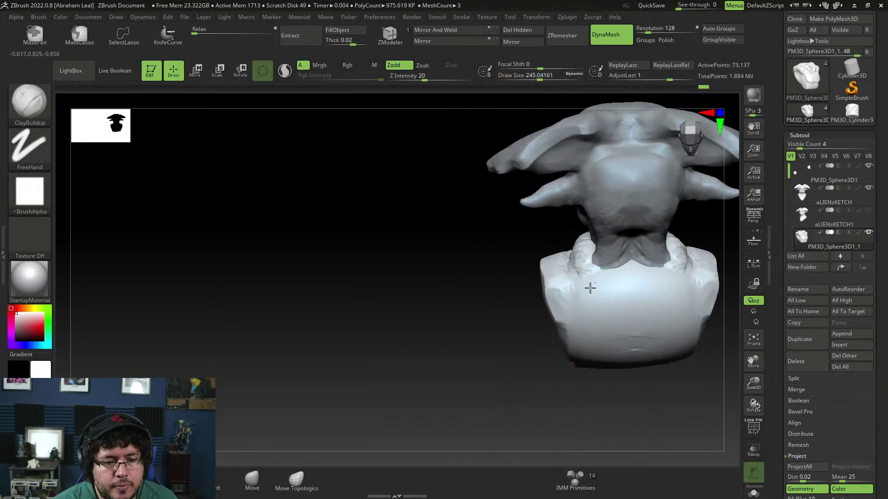
mouse_move(589, 288)
left_mouse_down()
mouse_move(597, 260)
mouse_move(630, 260)
mouse_move(605, 284)
mouse_move(609, 295)
mouse_move(632, 294)
mouse_move(607, 298)
mouse_move(600, 314)
left_mouse_up()
left_click_drag(603, 379, 562, 370)
left_click_drag(672, 367, 644, 367)
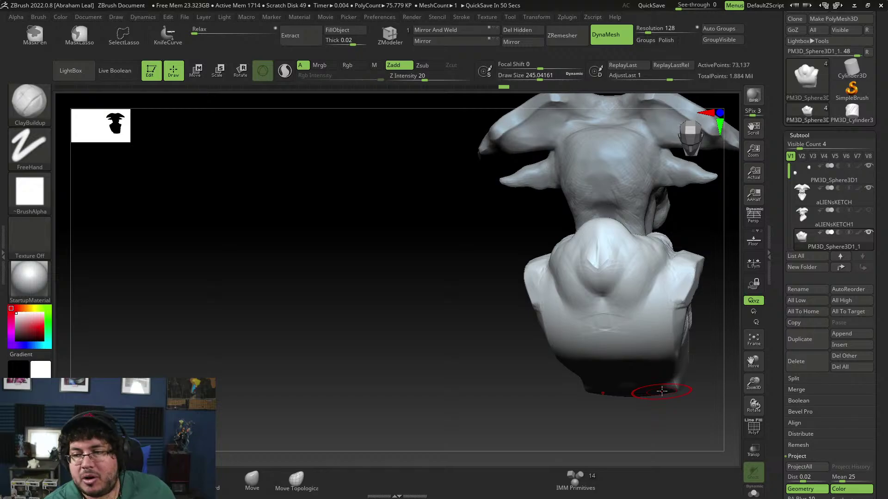
left_click_drag(529, 357, 583, 314)
Flatten the upper back and the base of the neck into planes with TrimDynamic at draw size about 293
key("b")
key("t")
key("d")
key("space")
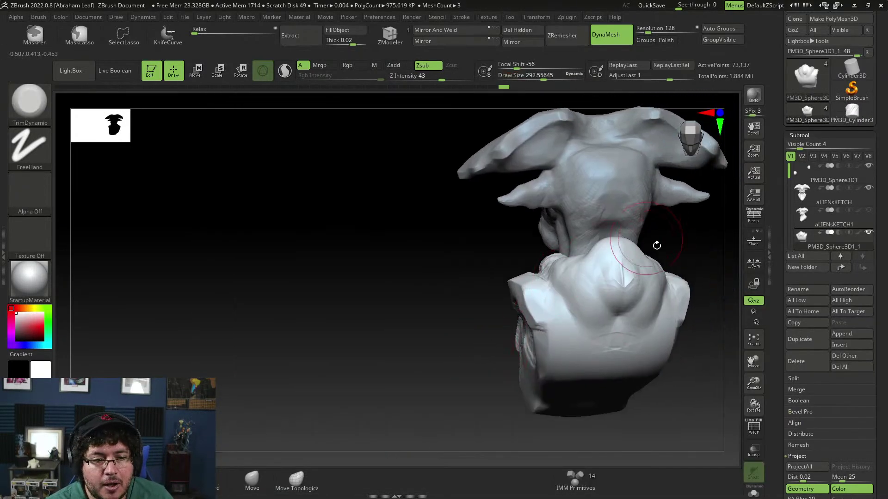
left_click_drag(655, 245, 640, 261)
mouse_move(593, 315)
left_mouse_down()
mouse_move(592, 374)
mouse_move(600, 341)
mouse_move(585, 355)
mouse_move(602, 380)
left_mouse_up()
left_click_drag(670, 416, 654, 347)
Add volume to the upper back and the hump behind the neck using ClayBuildup at draw size about 192
key("b")
key("c")
key("b")
mouse_move(607, 363)
left_mouse_down()
mouse_move(587, 375)
mouse_move(606, 412)
left_mouse_up()
mouse_move(672, 305)
left_mouse_down("alt")
mouse_move(660, 275)
mouse_move(610, 296)
left_mouse_up("alt")
key("space")
mouse_move(604, 326)
left_mouse_down()
mouse_move(595, 360)
mouse_move(575, 379)
mouse_move(542, 319)
left_mouse_up()
left_click_drag(474, 309, 522, 308)
Flatten the hump behind the neck into broad planes with TrimDynamic at draw size about 234
key("b")
key("t")
key("d")
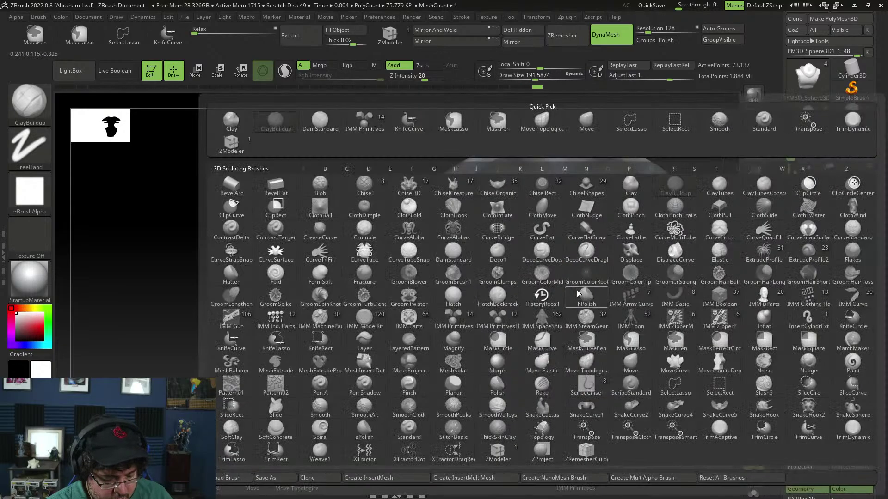
key("space")
left_click_drag(583, 280, 588, 280)
mouse_move(614, 268)
left_mouse_down()
mouse_move(637, 289)
mouse_move(506, 312)
mouse_move(541, 372)
left_mouse_up()
left_click_drag(548, 394, 566, 352)
mouse_move(676, 301)
left_mouse_down("alt")
mouse_move(647, 268)
mouse_move(634, 273)
left_mouse_up("alt")
left_click_drag(573, 287, 580, 313)
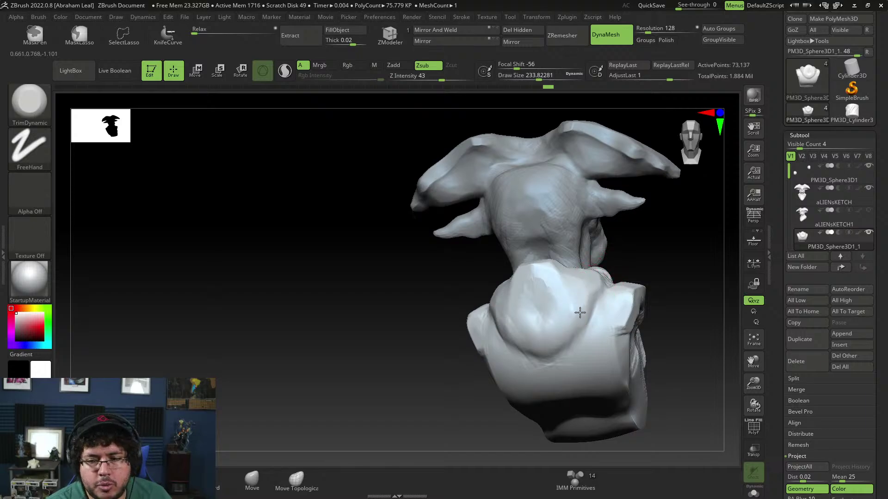
Trim the sides of the trapezius toward the shoulders into cleaner planes, reducing the draw size to about 192
left_click_drag(674, 280, 641, 274)
mouse_move(583, 303)
left_mouse_down()
mouse_move(567, 346)
mouse_move(584, 299)
mouse_move(616, 265)
mouse_move(641, 296)
left_mouse_up()
mouse_move(624, 271)
left_mouse_down()
mouse_move(618, 261)
mouse_move(615, 271)
mouse_move(630, 253)
mouse_move(612, 250)
mouse_move(630, 247)
left_mouse_up()
key("space")
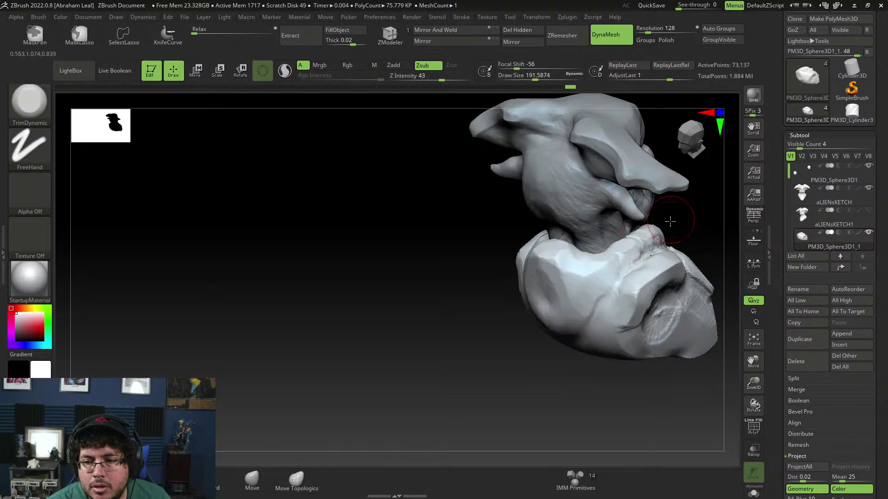
left_click_drag(669, 222, 630, 269)
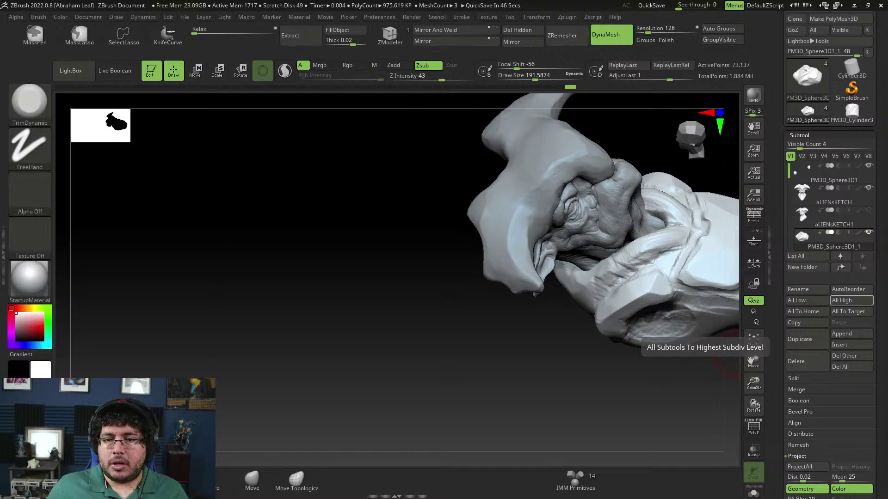
View the Xenoblade Chronicles 3 character artwork in the web browser and return to the sculpt
left_click_drag(887, 92, 652, 0)
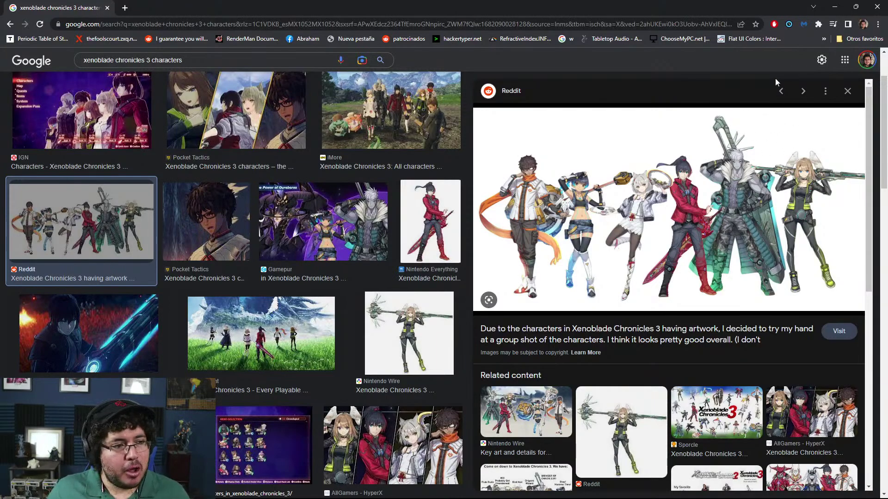
left_click(831, 6)
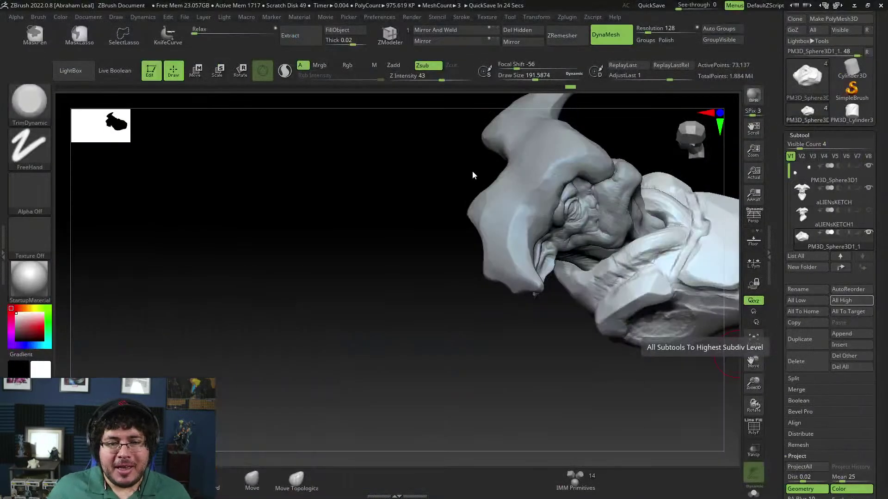
Carve a crease along the lower edge of the trapezius on the upper back using DamStandard at draw size about 163
left_click_drag(572, 363, 596, 347)
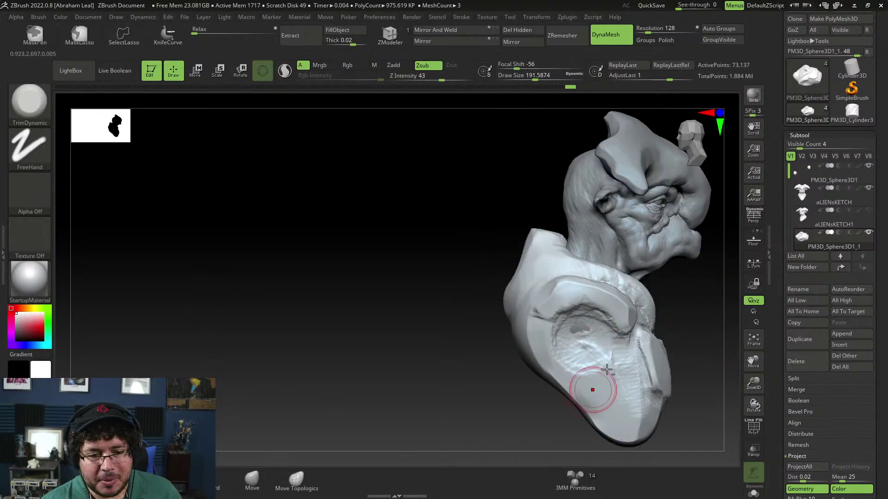
mouse_move(692, 286)
left_mouse_down()
mouse_move(708, 309)
mouse_move(680, 293)
left_mouse_up()
key("b")
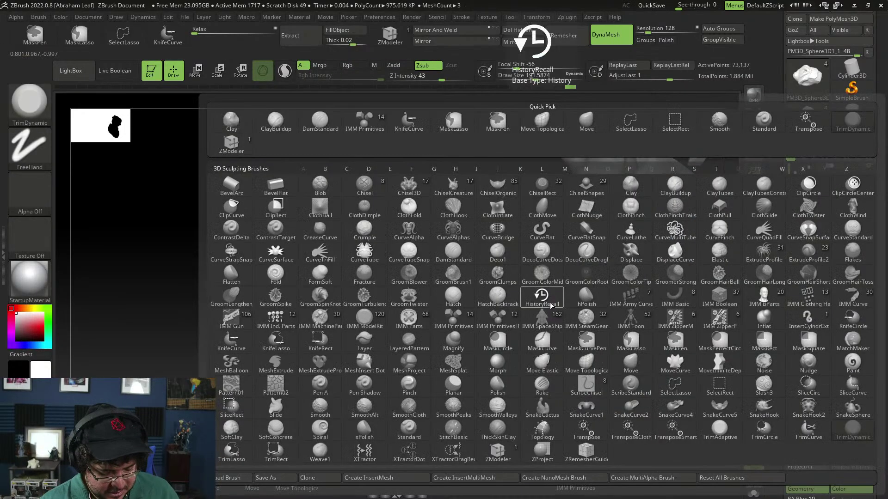
key("d")
key("s")
key("space")
left_click_drag(551, 297, 550, 297)
left_click_drag(441, 381, 471, 370)
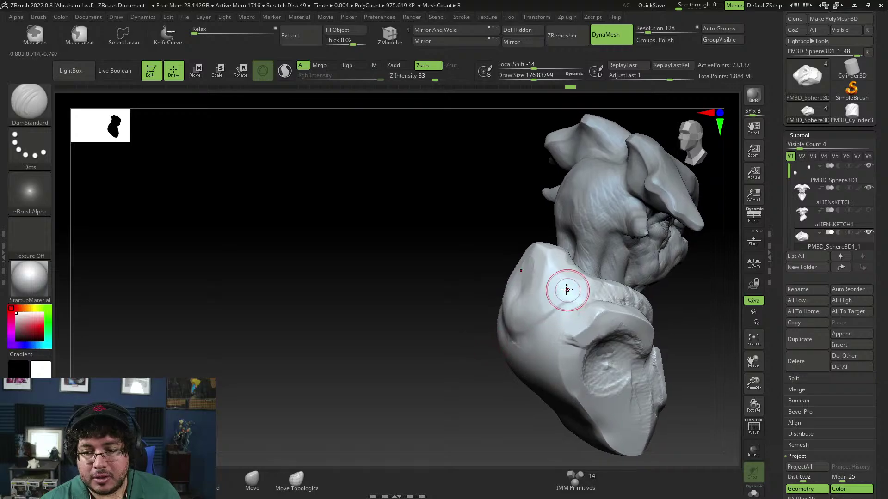
key("space")
left_click_drag(585, 283, 586, 283)
key("space")
left_click(523, 322)
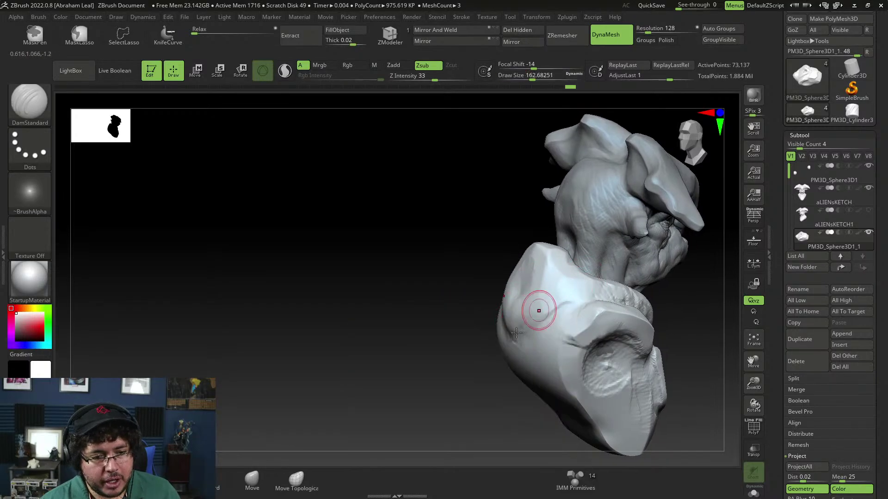
left_click_drag(520, 329, 566, 301)
left_click_drag(489, 361, 505, 403)
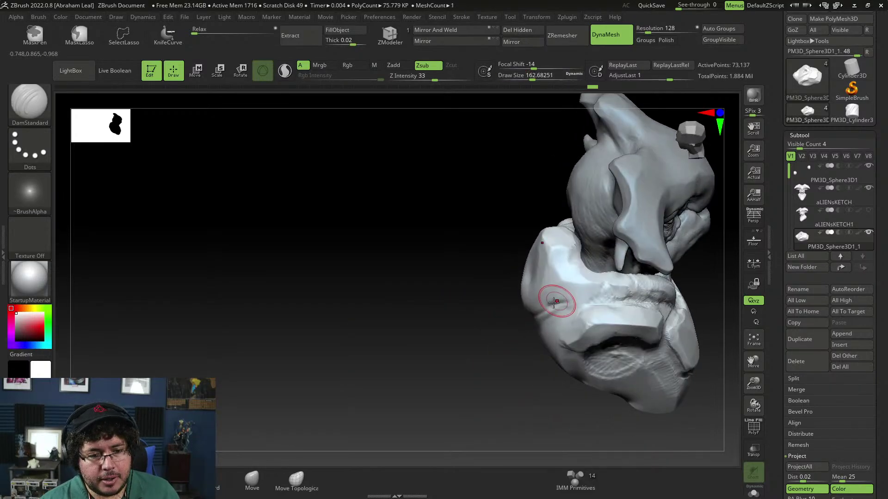
Extend the crease over the shoulder and down to the middle of the back with DamStandard, reducing the draw size to about 140
mouse_move(557, 301)
left_mouse_down()
mouse_move(603, 301)
mouse_move(601, 273)
left_mouse_up()
key("space")
left_click(603, 292)
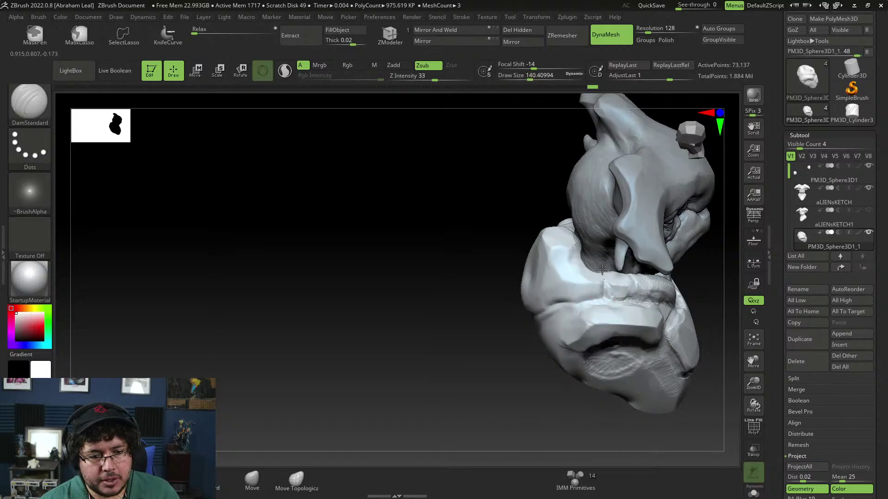
mouse_move(495, 339)
left_mouse_down()
mouse_move(531, 340)
mouse_move(499, 327)
mouse_move(481, 343)
left_mouse_up()
left_click_drag(512, 315, 551, 343)
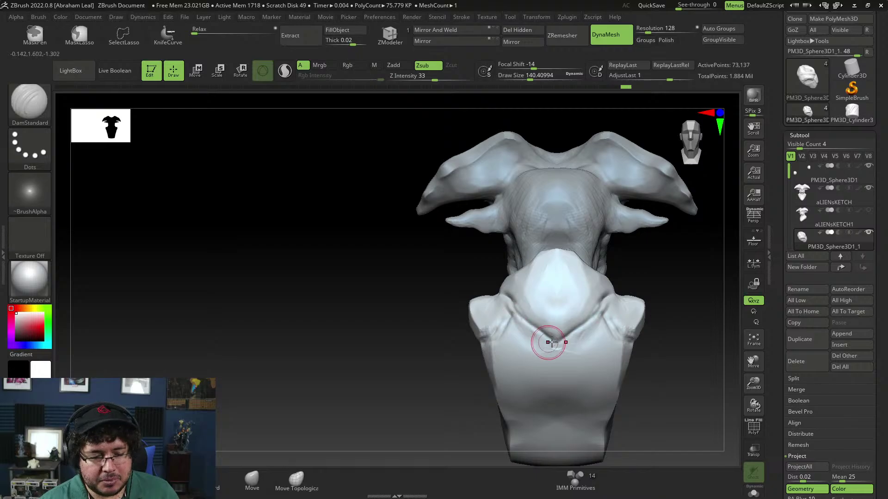
Build up the shoulder-blade area below the trapezius crease using ClayBuildup at draw size about 223
key("b")
key("c")
key("b")
key("space")
left_click(535, 327)
mouse_move(511, 318)
left_mouse_down()
mouse_move(548, 342)
mouse_move(521, 327)
mouse_move(498, 347)
mouse_move(523, 340)
mouse_move(539, 360)
mouse_move(527, 341)
mouse_move(536, 363)
left_mouse_up()
key("space")
left_click(512, 334)
key("space")
left_click(543, 347)
key("space")
left_click(550, 325)
left_click_drag(550, 325, 553, 325)
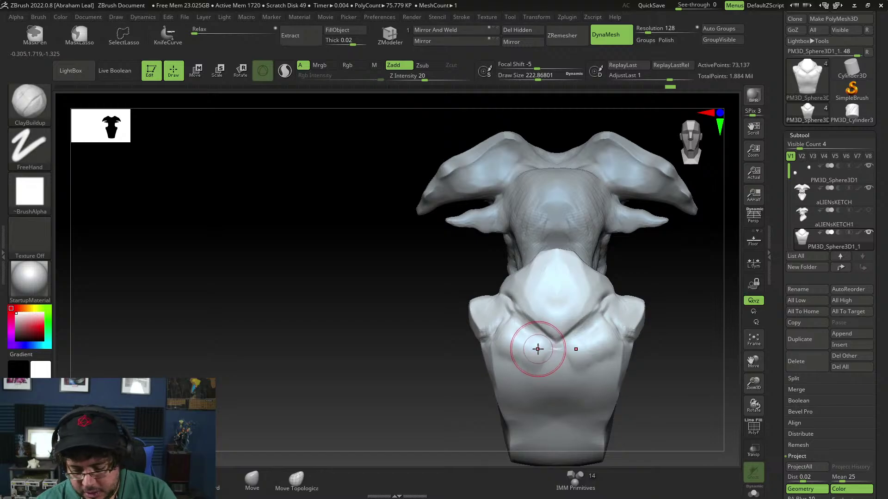
key("XF86AudioLowerVolume")
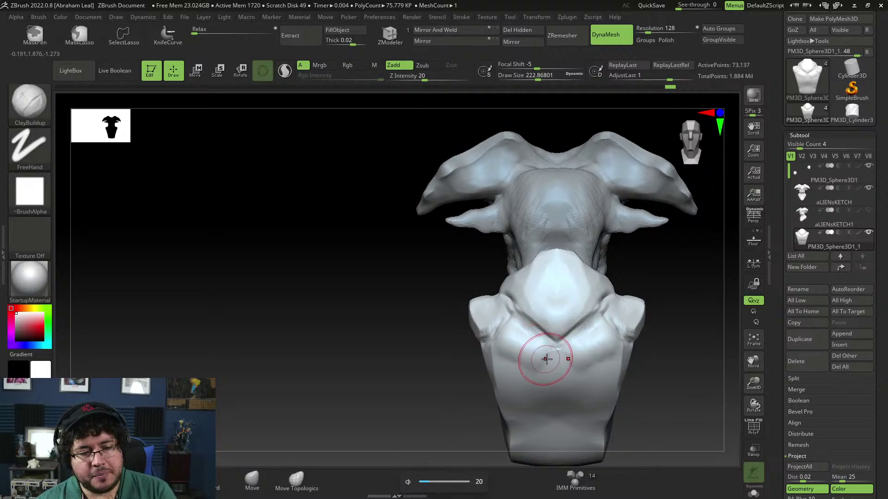
mouse_move(546, 359)
left_mouse_down()
mouse_move(527, 387)
mouse_move(557, 366)
mouse_move(545, 401)
mouse_move(530, 407)
mouse_move(553, 418)
mouse_move(532, 416)
left_mouse_up()
mouse_move(642, 388)
left_mouse_down()
mouse_move(685, 381)
mouse_move(661, 362)
mouse_move(670, 367)
mouse_move(651, 334)
mouse_move(660, 309)
left_mouse_up()
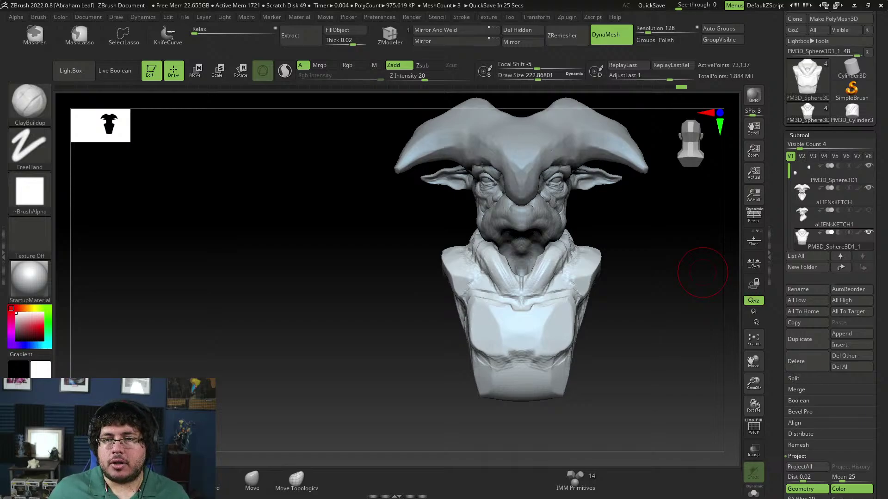
Switch to Discord and open the portfolio-review channel of the Nexttut server
key("super")
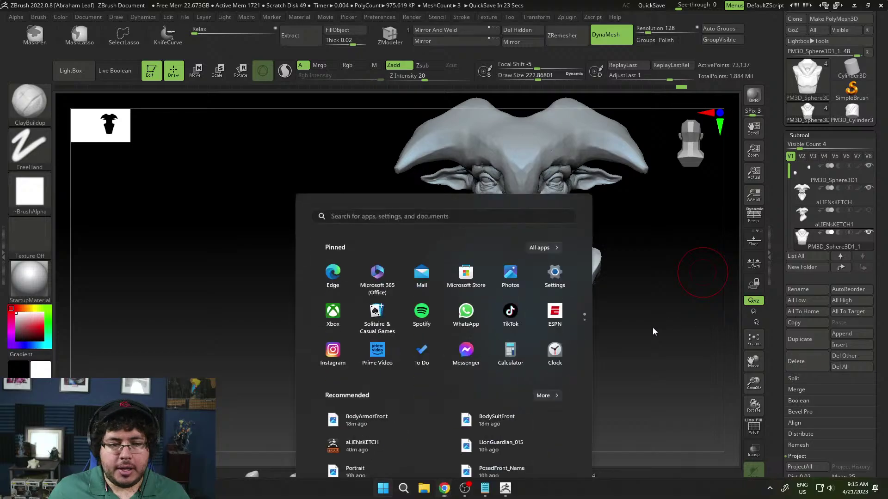
type("d")
left_click(353, 238)
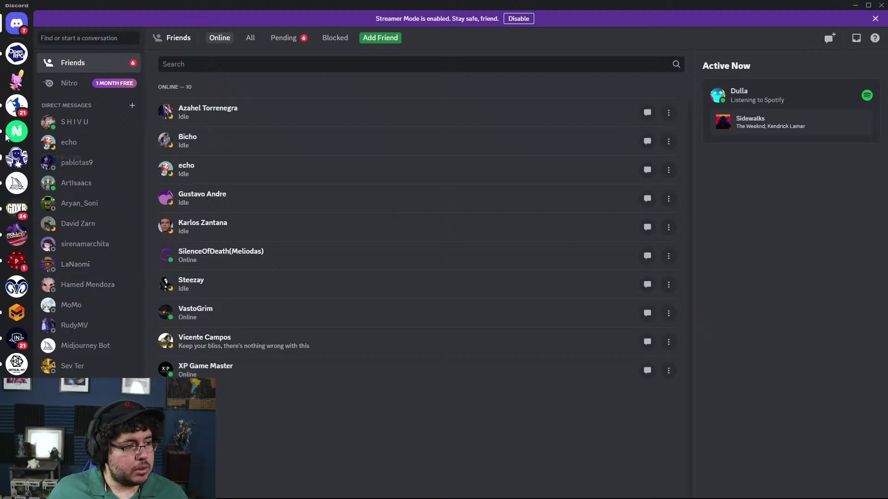
left_click(15, 134)
scroll(82, 277, "down", 5)
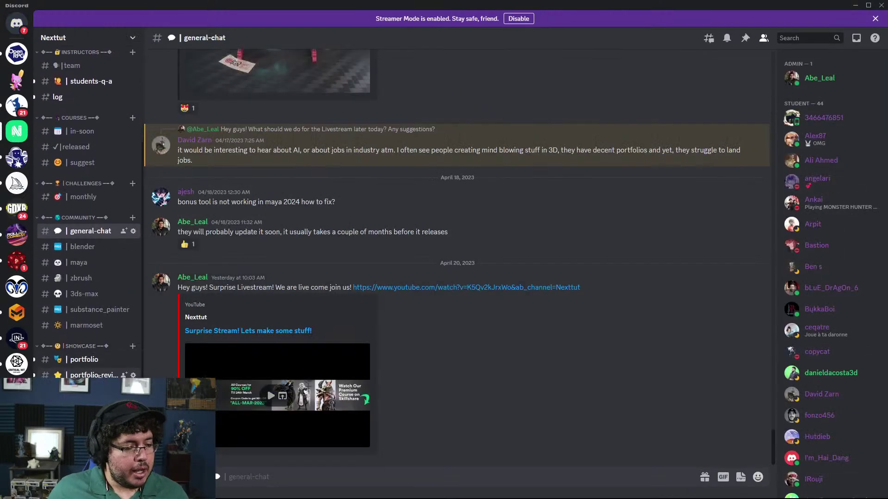
left_click(83, 279)
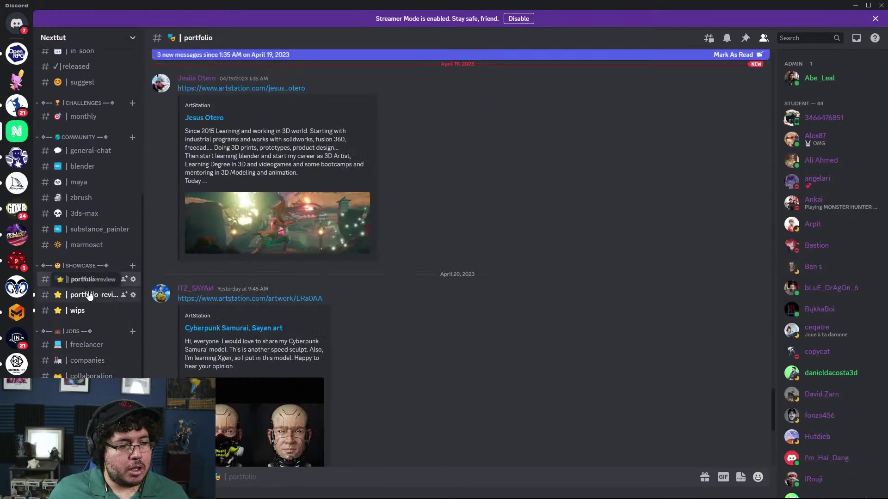
left_click(89, 295)
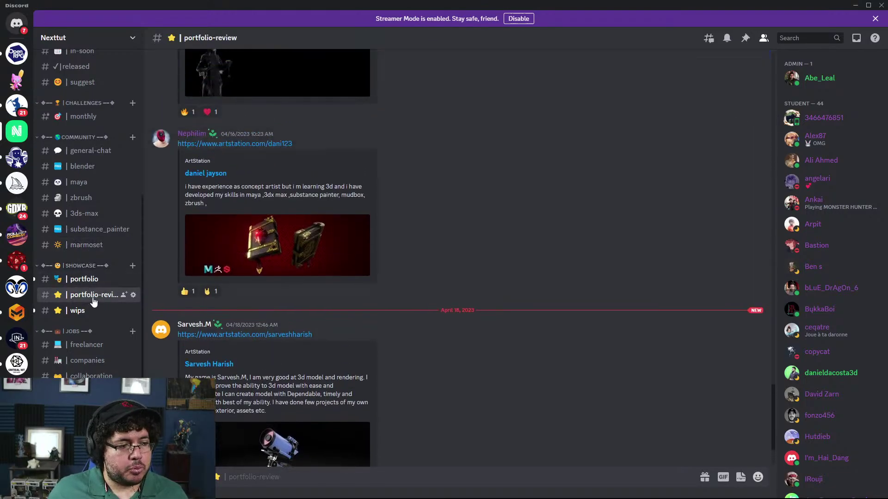
Browse the ArtStation portfolios shared in the portfolio-review channel
scroll(199, 296, "up", 5)
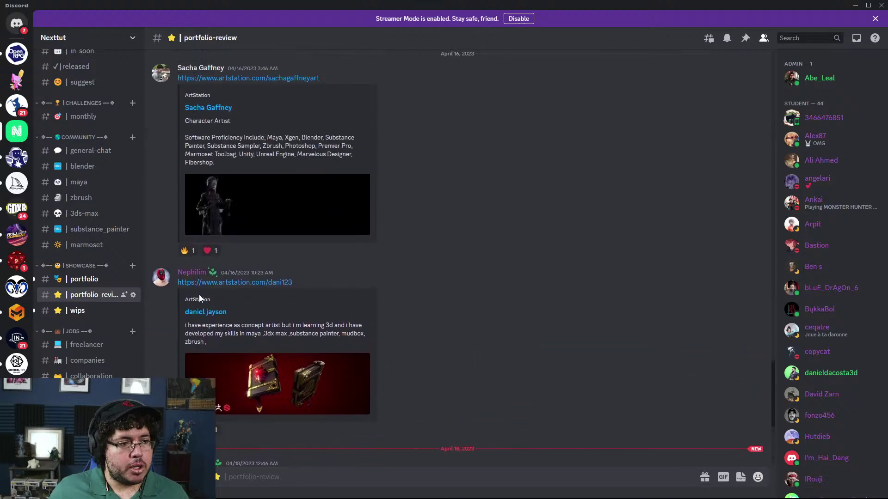
scroll(200, 299, "up", 15)
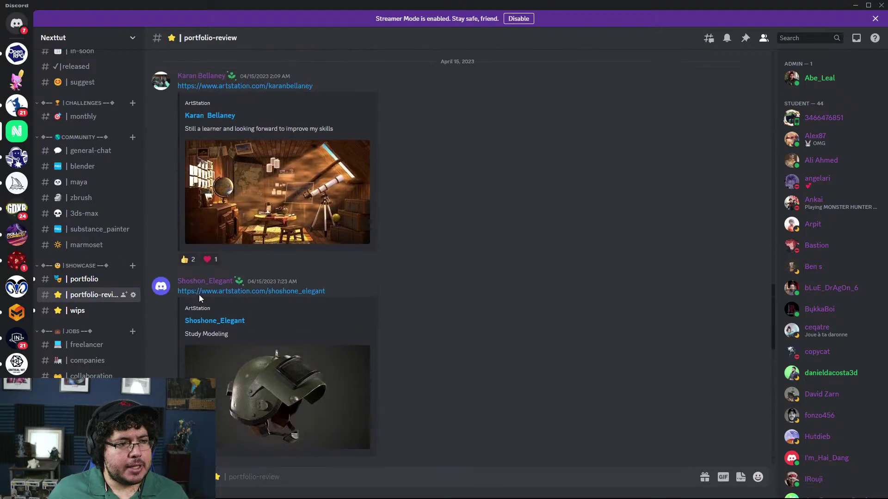
scroll(199, 296, "up", 4)
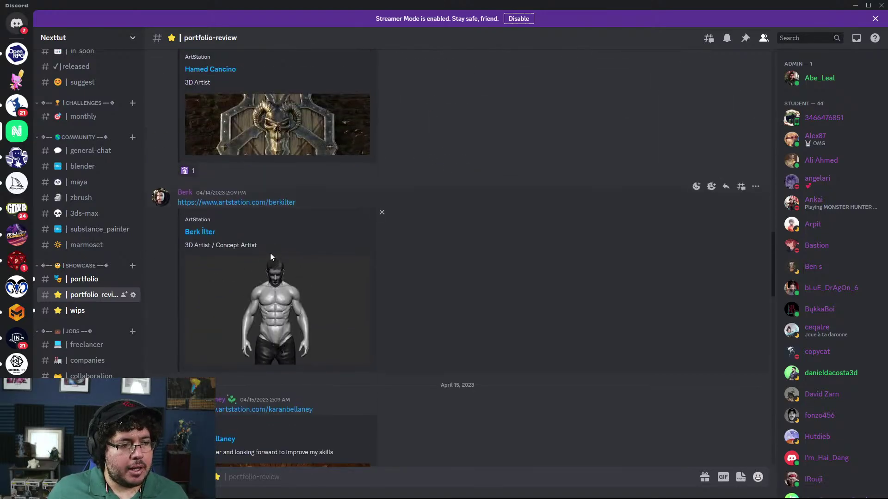
scroll(270, 255, "down", 6)
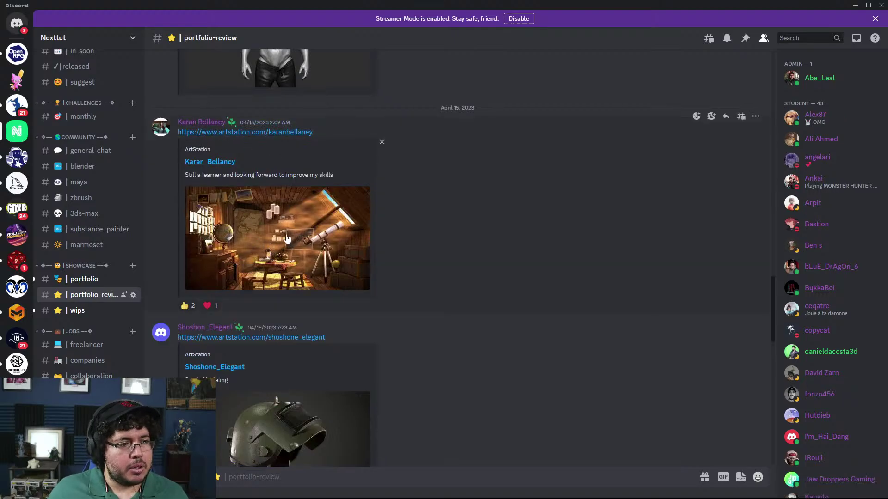
scroll(287, 239, "down", 20)
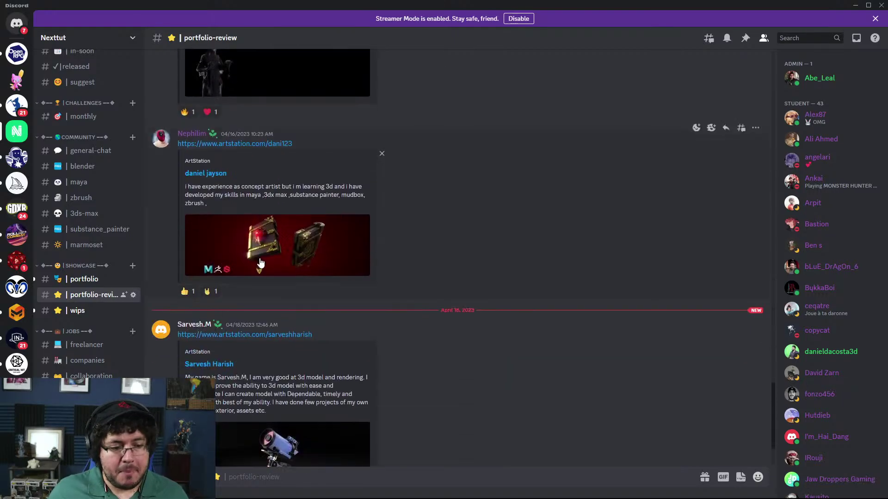
scroll(260, 261, "down", 2)
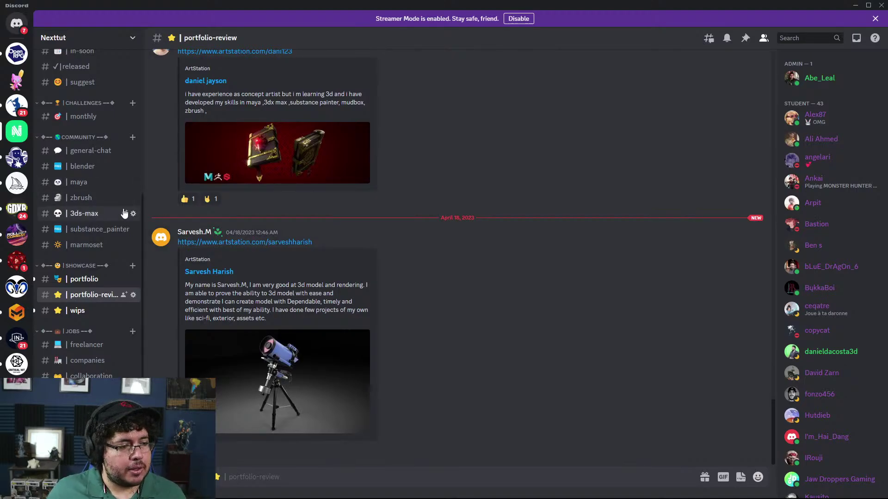
Copy the Nexttut server's invite link and switch back to ZBrush
right_click(9, 132)
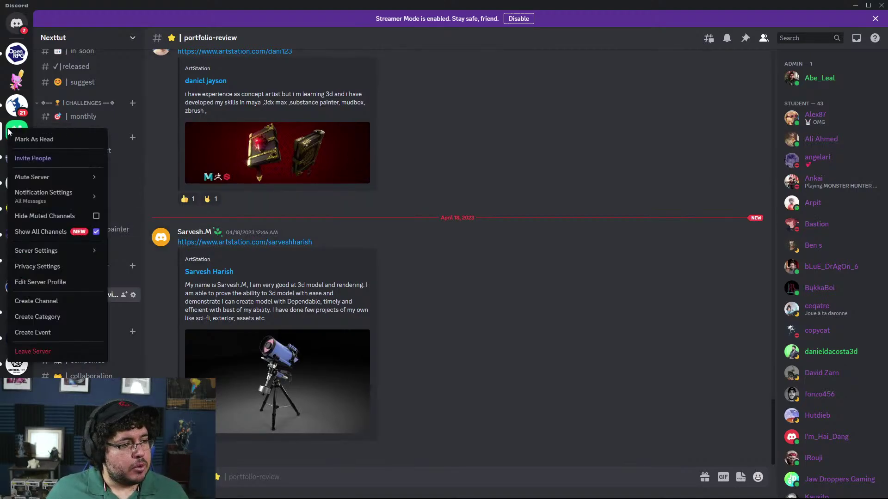
left_click(32, 158)
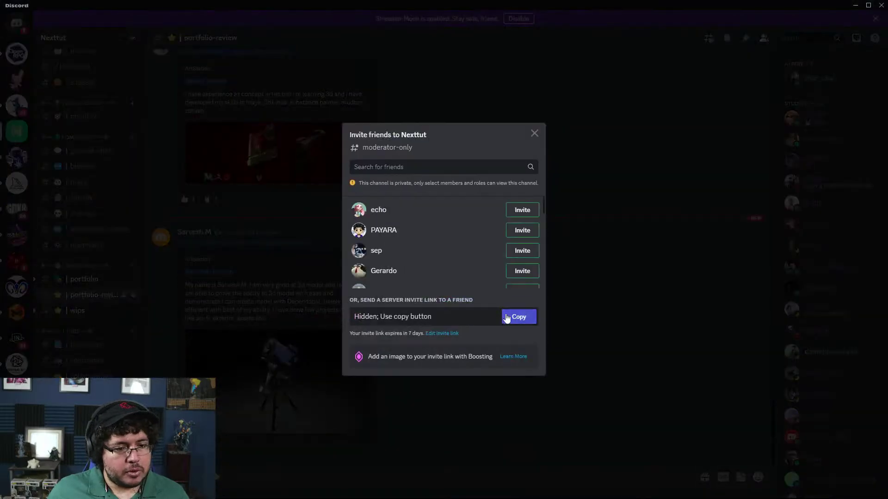
left_click(507, 317)
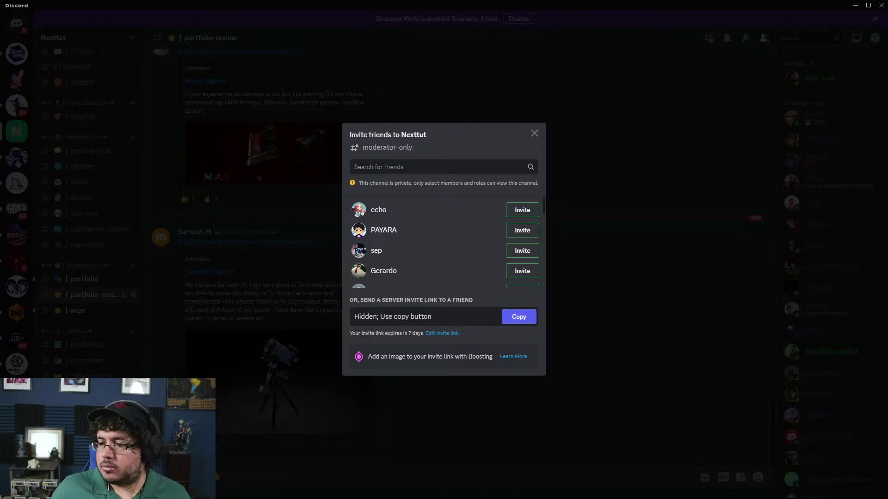
left_click(732, 258)
left_click(854, 5)
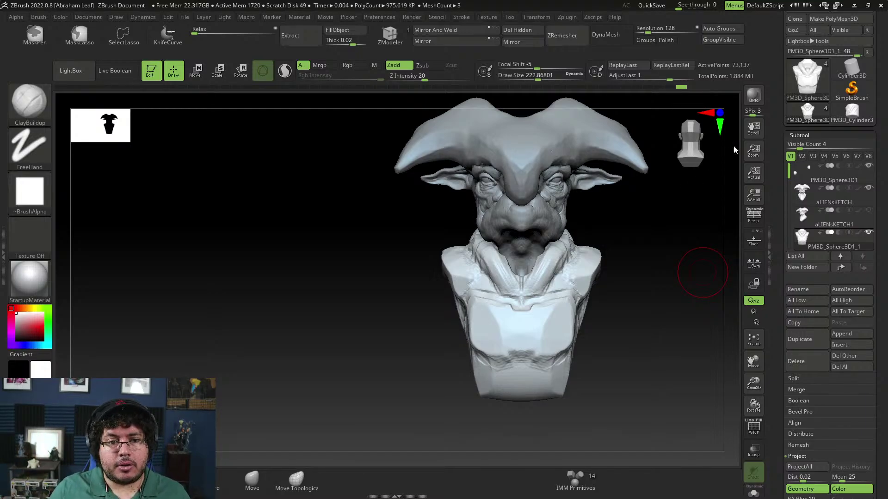
Build up and round the tops of the shoulders using ClayBuildup at draw size about 217
mouse_move(666, 249)
left_mouse_down()
mouse_move(634, 238)
mouse_move(632, 291)
mouse_move(650, 271)
mouse_move(629, 212)
left_mouse_up()
key("b")
key("m")
key("v")
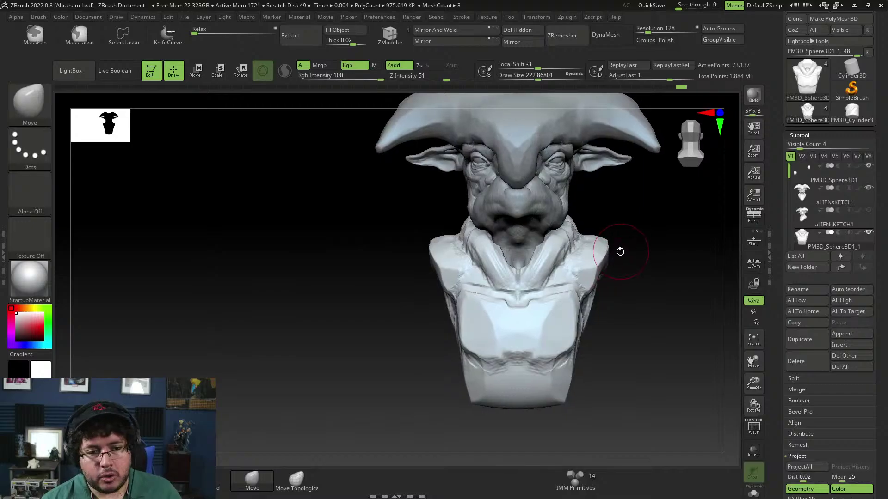
key("b")
key("c")
key("b")
key("space")
left_click(618, 250)
key("space")
mouse_move(620, 250)
left_mouse_down()
mouse_move(599, 273)
mouse_move(556, 291)
mouse_move(553, 314)
mouse_move(572, 276)
mouse_move(541, 325)
left_mouse_up()
key("space")
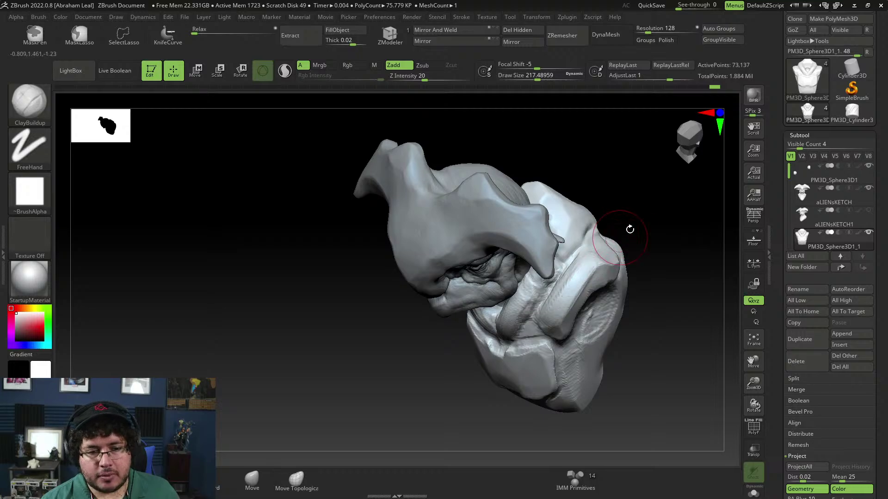
left_click_drag(630, 230, 650, 202)
mouse_move(595, 257)
left_mouse_down()
mouse_move(622, 242)
mouse_move(619, 252)
left_mouse_up()
mouse_move(541, 368)
left_mouse_down()
mouse_move(548, 336)
mouse_move(615, 282)
left_mouse_up()
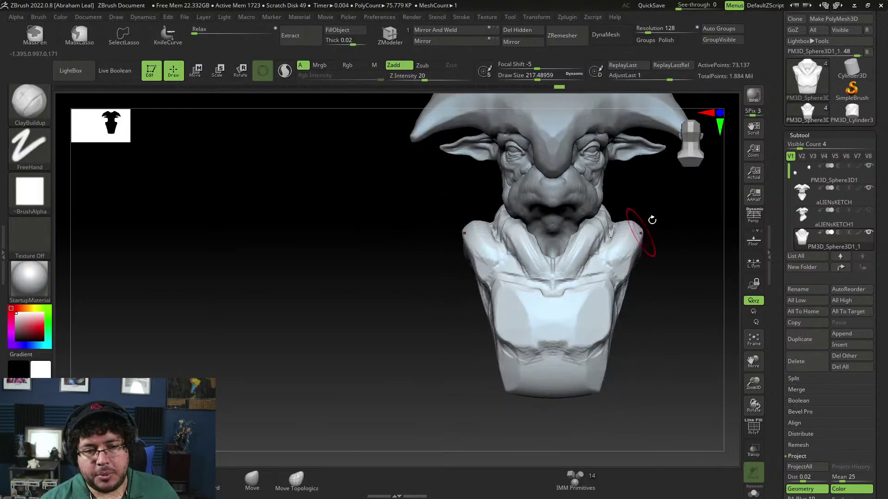
Reshape the outer contour of the shoulders with the Move brush
left_click_drag(650, 220, 668, 245)
key("b")
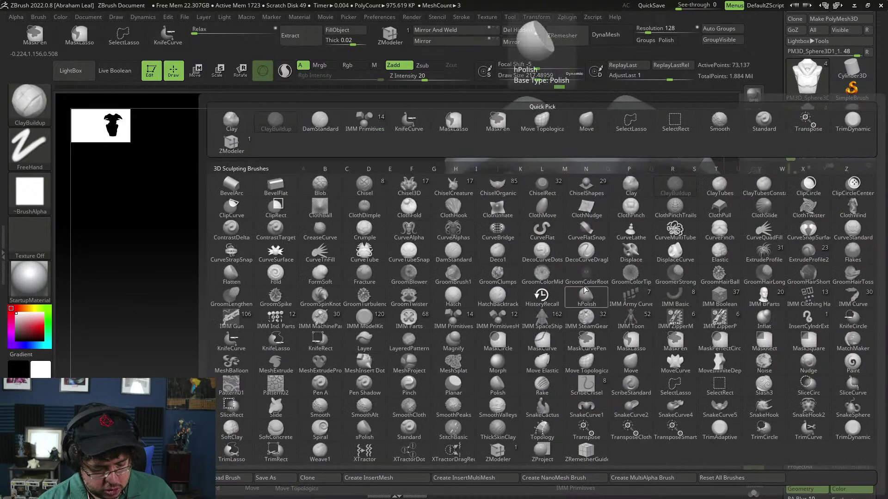
key("m")
key("v")
key("space")
key("space")
left_click_drag(591, 279, 619, 274)
mouse_move(655, 241)
left_mouse_down()
mouse_move(609, 252)
mouse_move(653, 265)
mouse_move(653, 257)
left_mouse_up()
left_click_drag(653, 225, 681, 216)
Build up the neck muscles beside the throat using ClayBuildup at draw size about 172
key("b")
key("c")
key("b")
key("space")
left_click(610, 254)
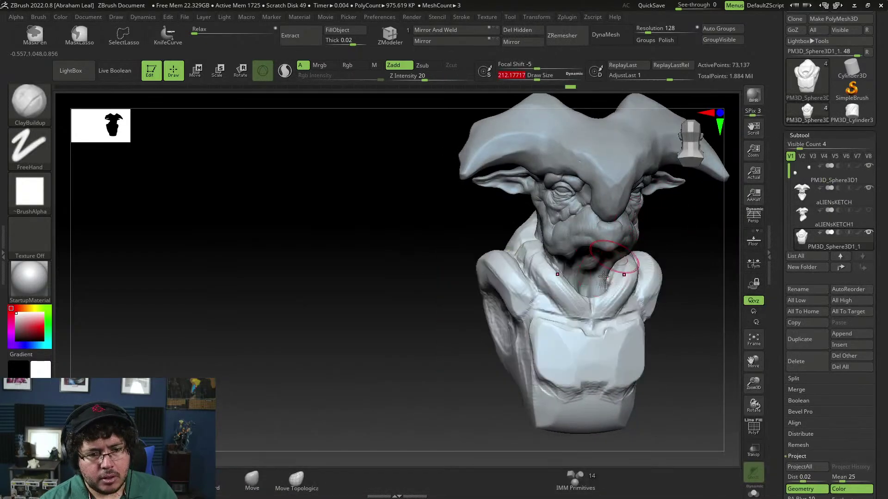
key("space")
left_click_drag(612, 272, 609, 277)
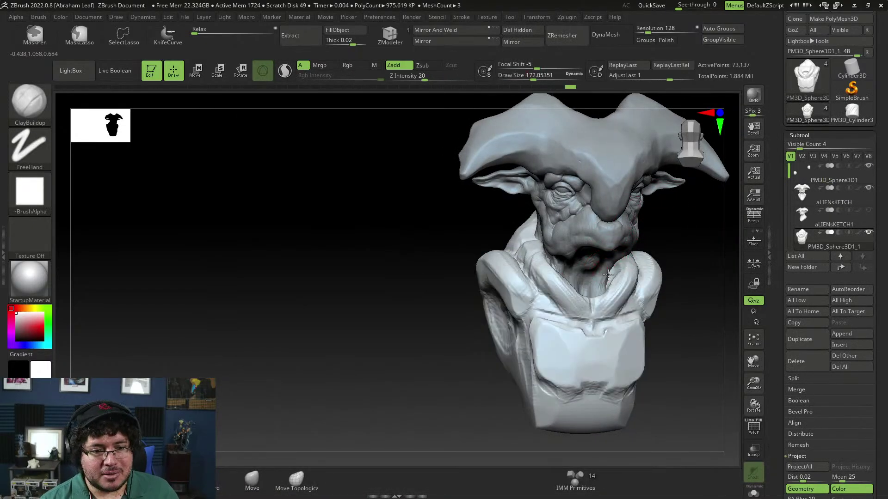
mouse_move(678, 232)
left_mouse_down()
mouse_move(645, 244)
mouse_move(608, 281)
left_mouse_up()
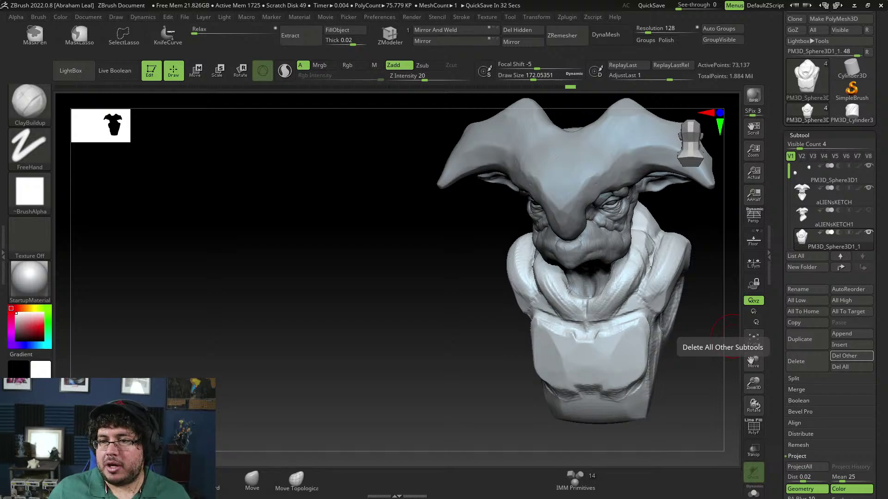
Switch to Paint, paste the copied image, view it at 50% zoom, and minimize the window
key("super")
type("paint")
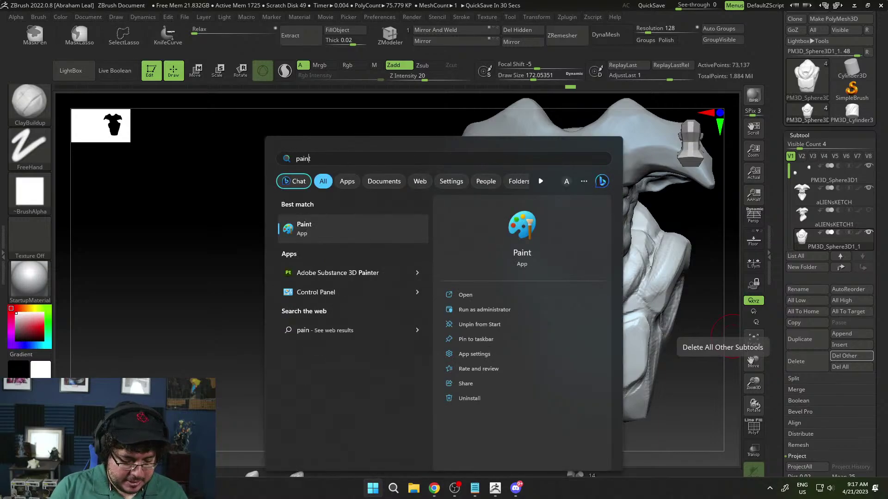
key("Return")
key("ctrl+v")
scroll(462, 261, "down", 4)
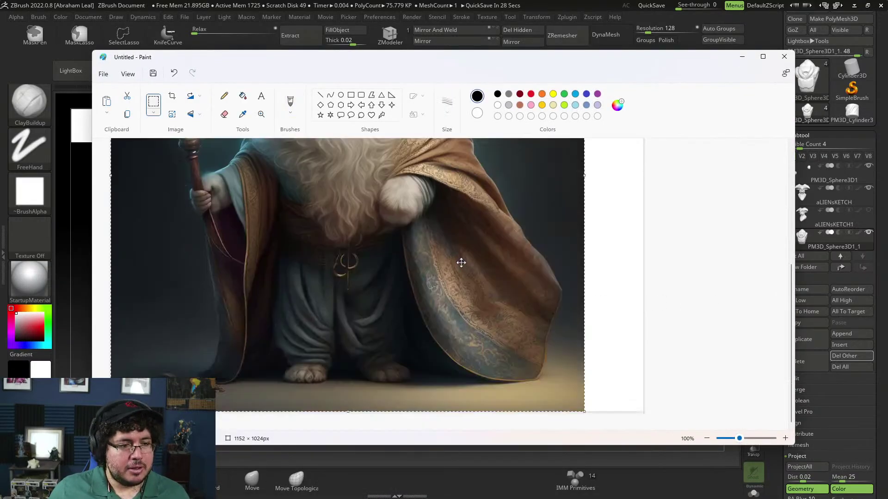
scroll(466, 270, "up", 2)
scroll(466, 270, "up", 3)
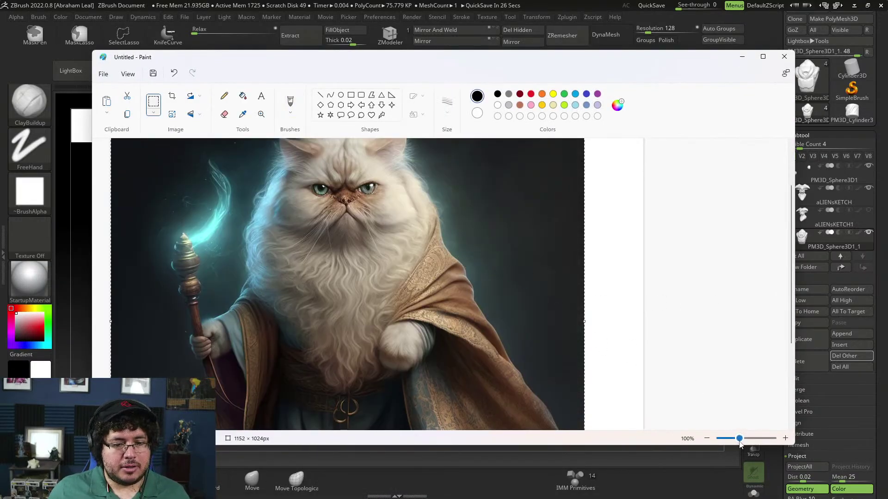
left_click_drag(738, 439, 729, 440)
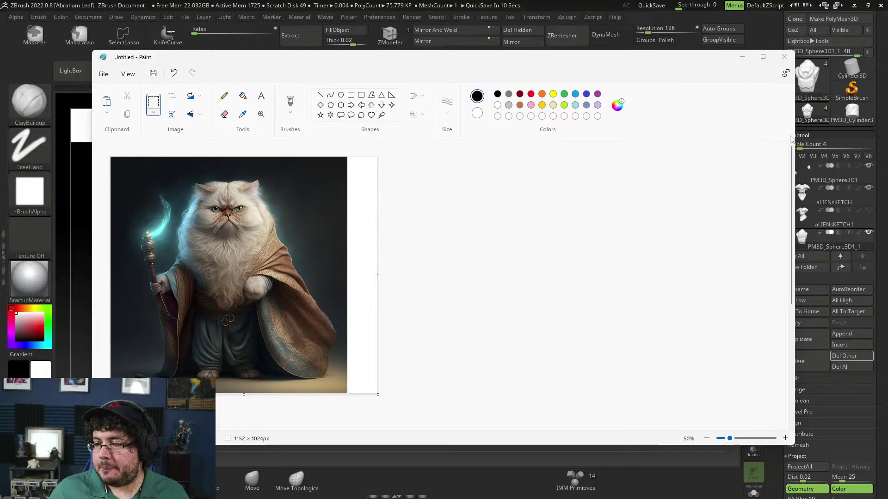
left_click(743, 58)
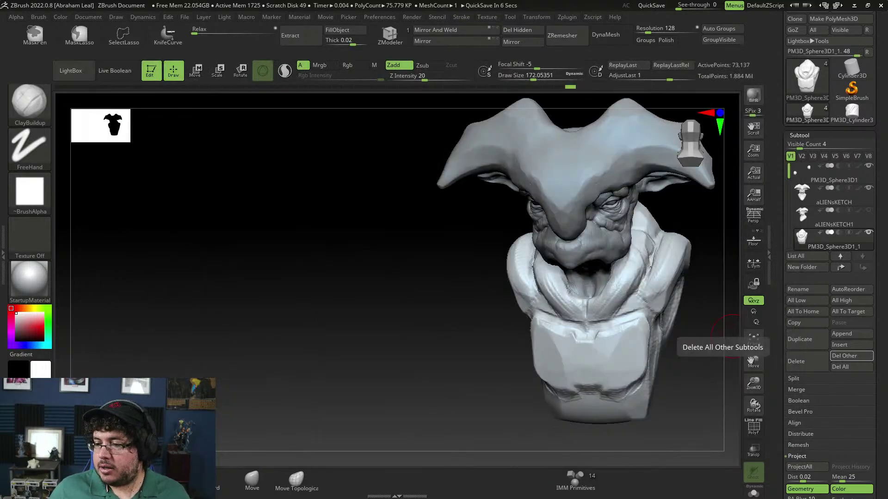
Switch to Discord and look through the latest ArtStation links in the portfolio-review channel
key("alt+Tab")
left_click(692, 220)
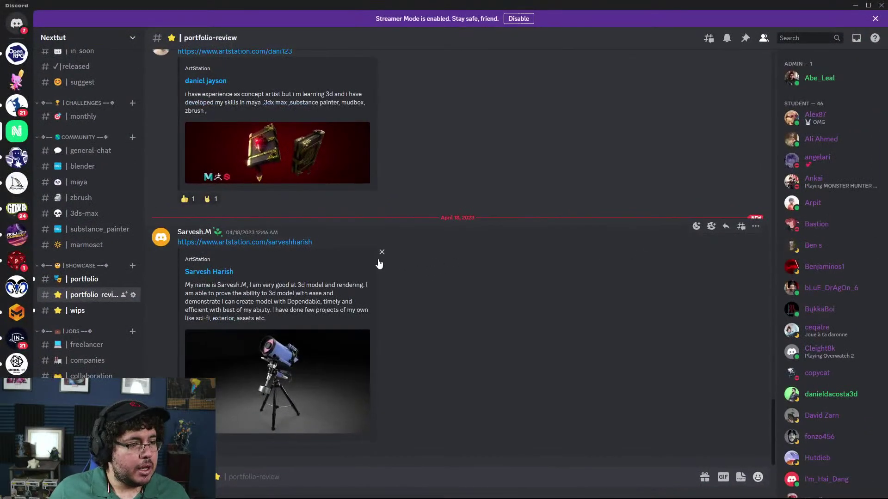
scroll(384, 262, "up", 2)
scroll(309, 265, "up", 4)
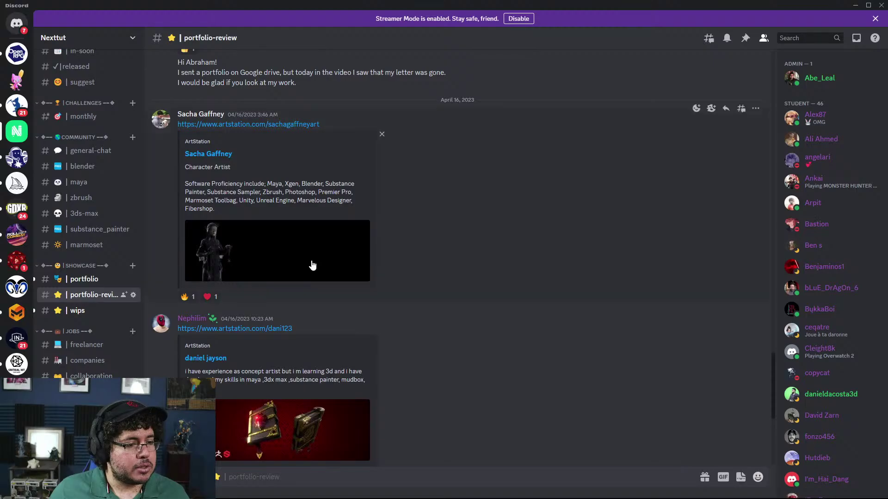
scroll(314, 264, "up", 1)
scroll(314, 265, "down", 7)
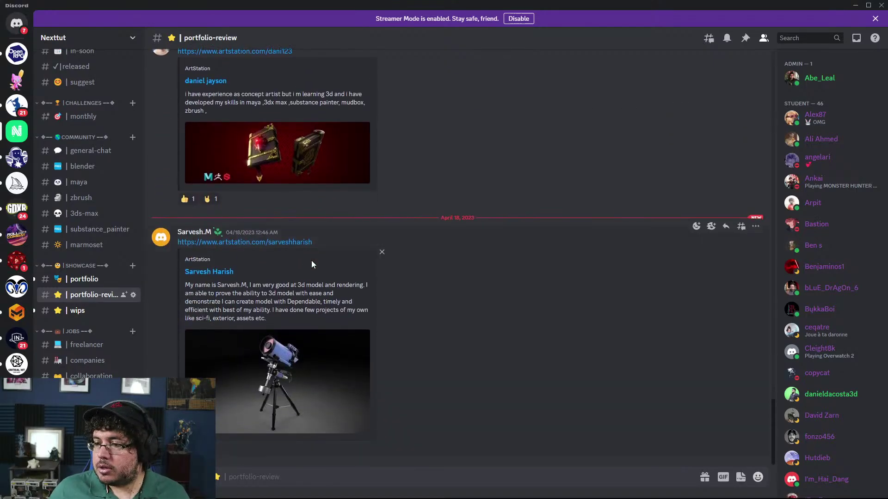
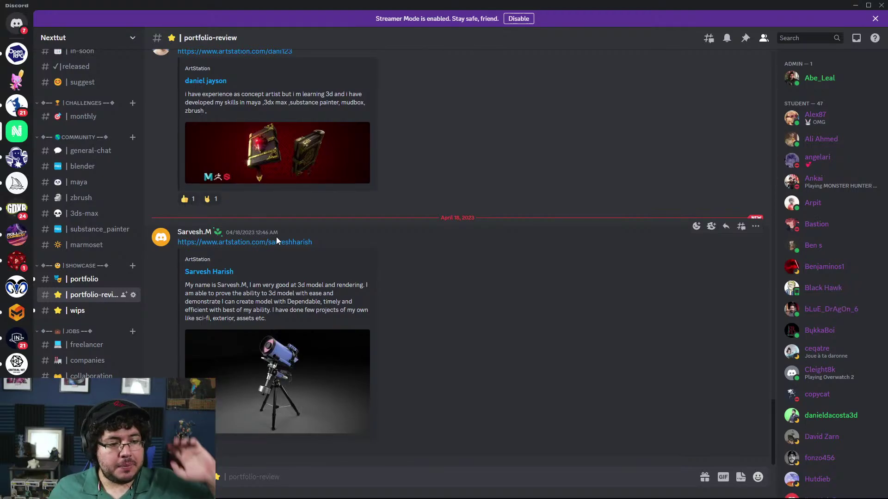
Check the pending friend requests and return to the Nexttut server
left_click(16, 23)
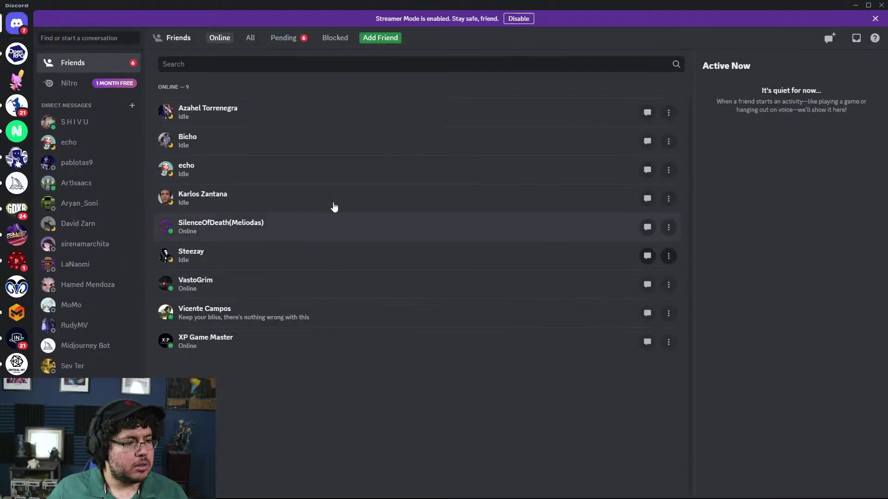
left_click(284, 39)
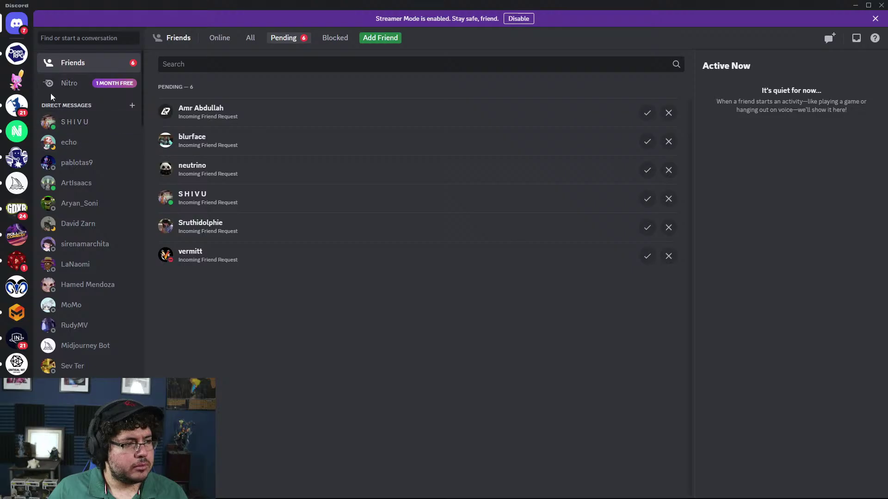
left_click(16, 132)
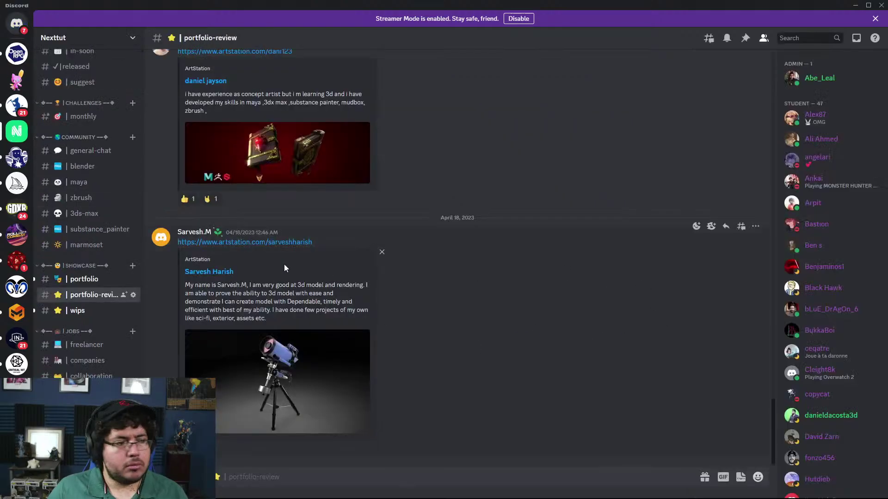
Look through the Nexttut portfolio channel and open the Cyberpunk Samurai artwork on ArtStation
left_click(84, 279)
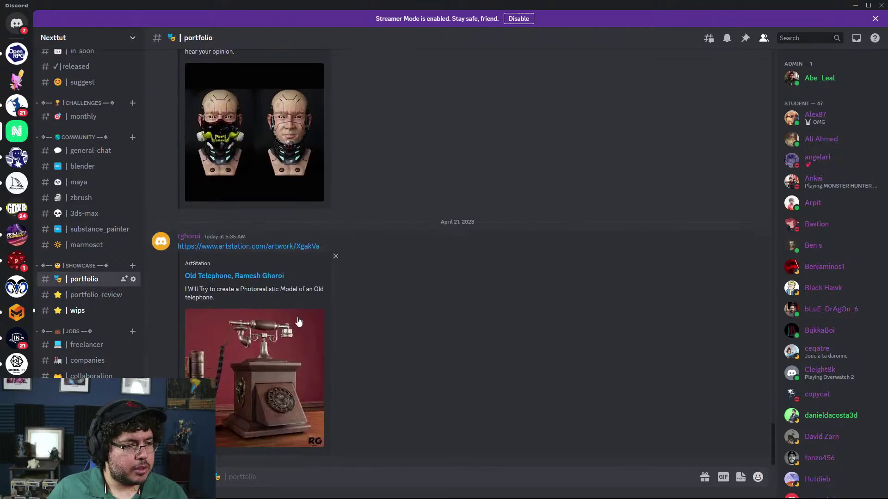
scroll(298, 321, "up", 3)
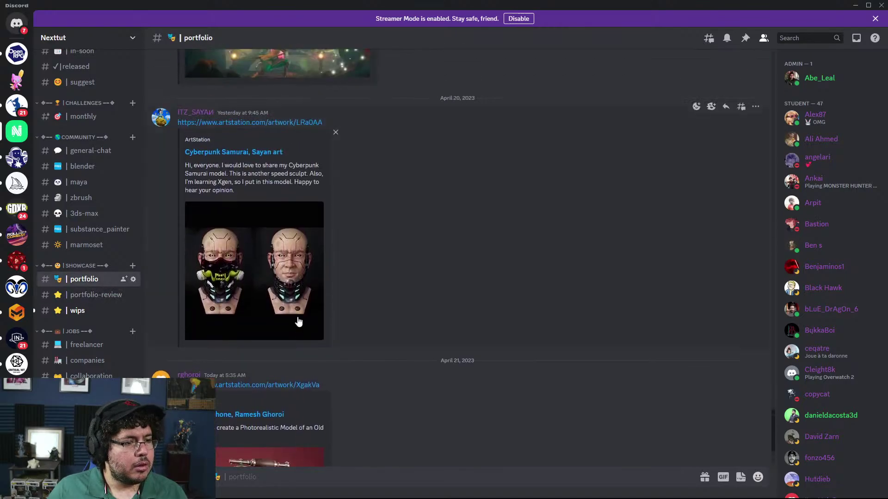
scroll(296, 315, "up", 3)
left_click(240, 260)
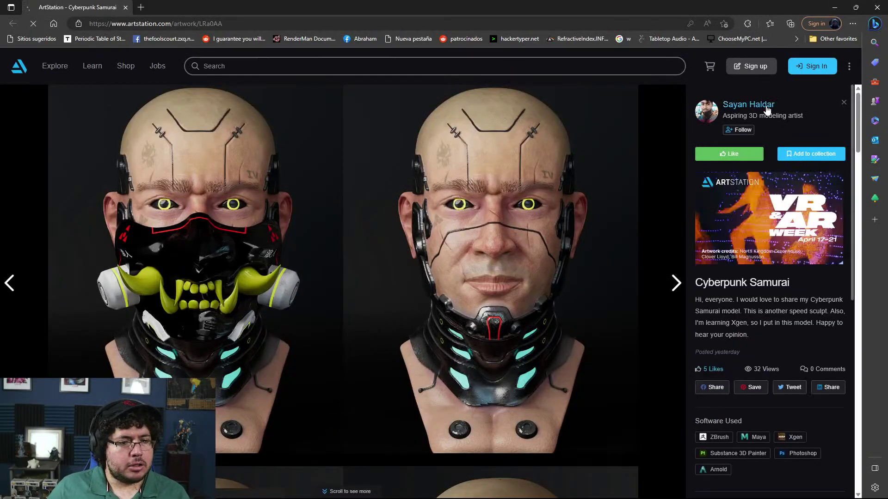
Browse the Cyberpunk Samurai artist's ArtStation portfolio and view the Fantasy character sculpt
left_click(766, 108)
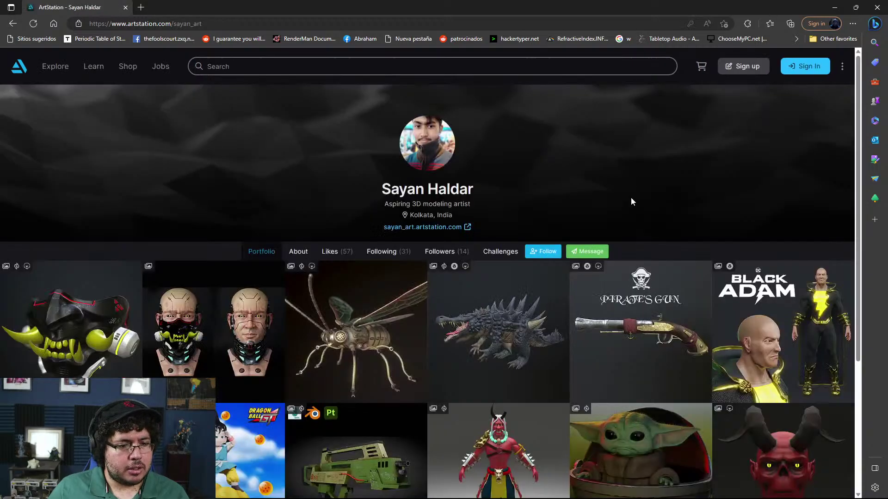
scroll(631, 198, "down", 4)
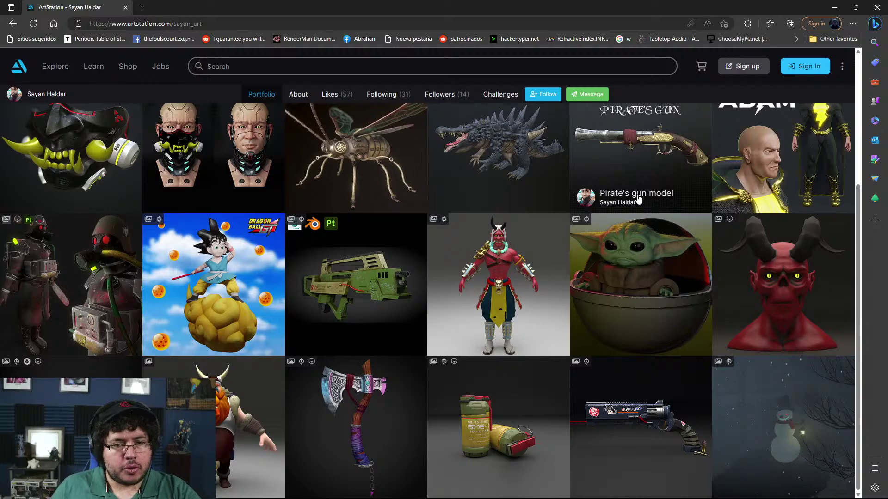
scroll(638, 199, "up", 1)
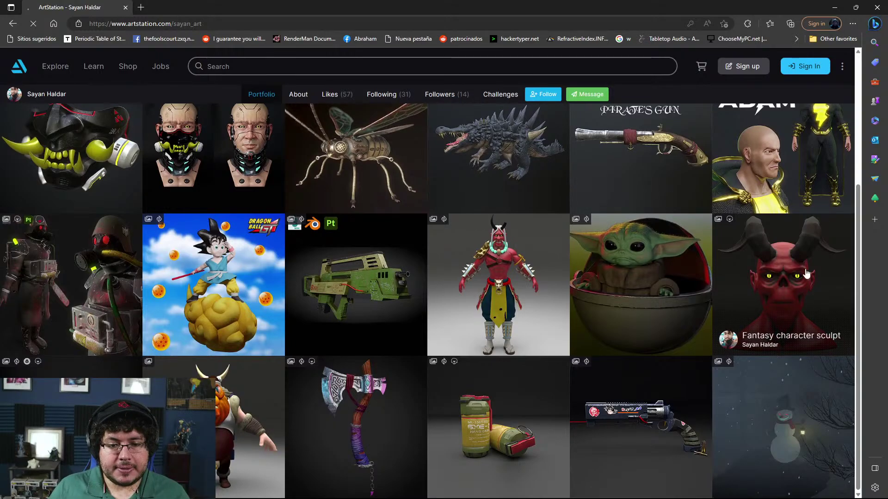
left_click(808, 258)
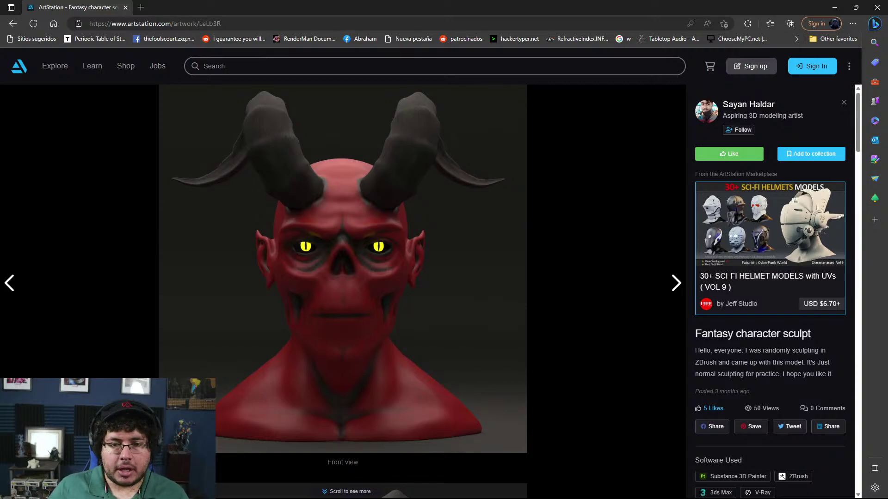
left_click(741, 107)
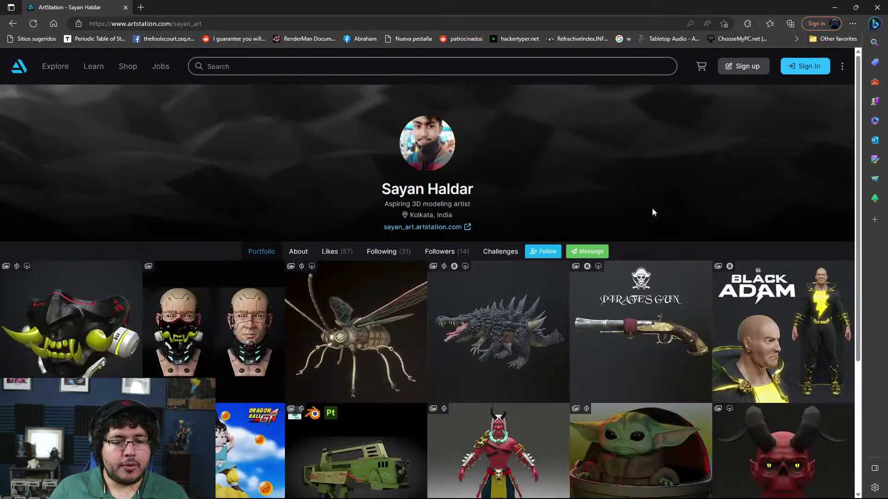
scroll(652, 210, "down", 4)
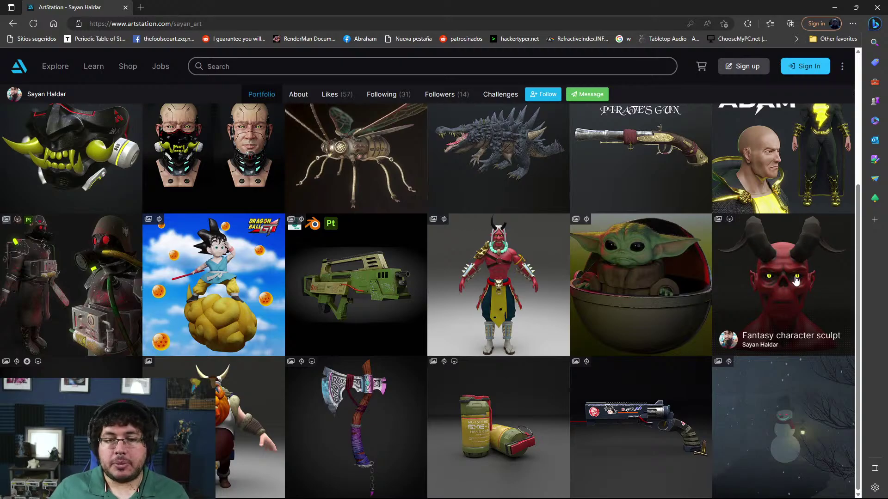
scroll(795, 278, "up", 1)
Open the Croczilla artwork and examine its renders, high poly mesh, texture maps and embedded 3D view
left_click(478, 195)
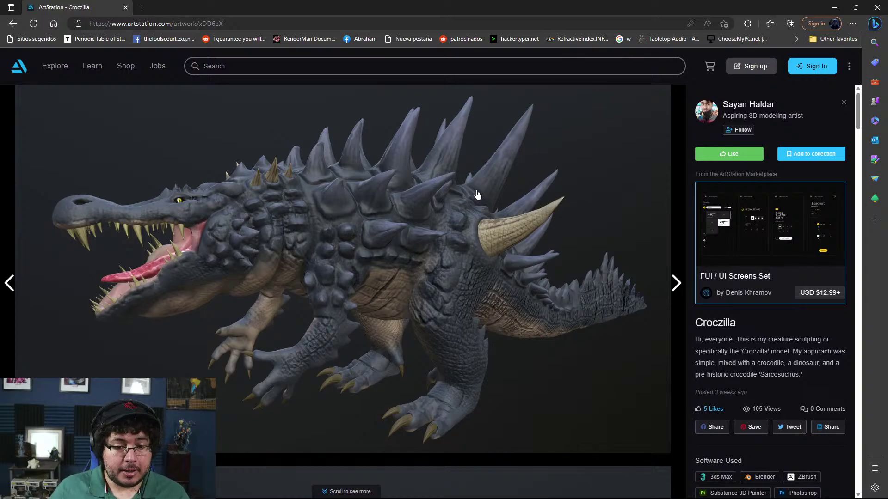
scroll(478, 195, "down", 8)
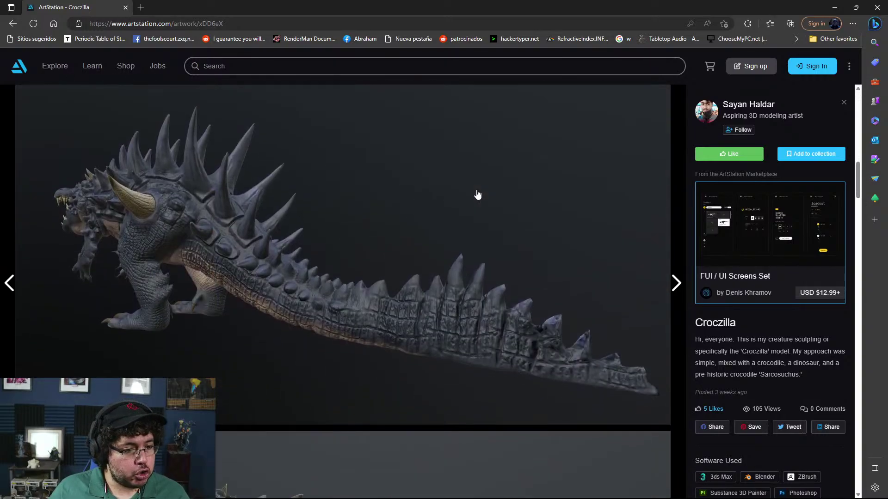
scroll(478, 195, "down", 8)
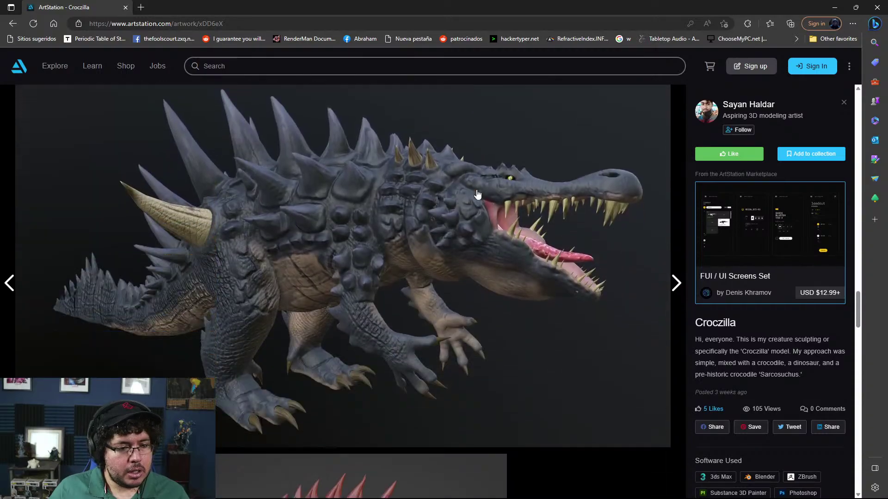
scroll(478, 195, "down", 7)
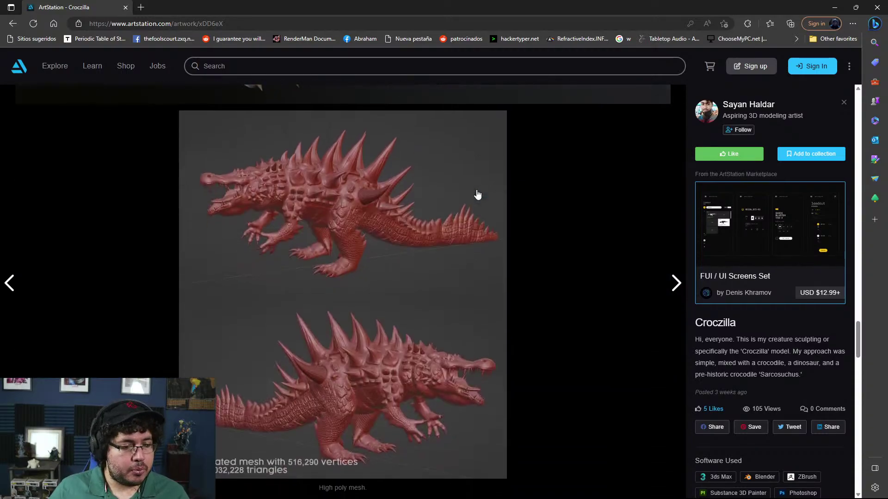
scroll(478, 194, "up", 6)
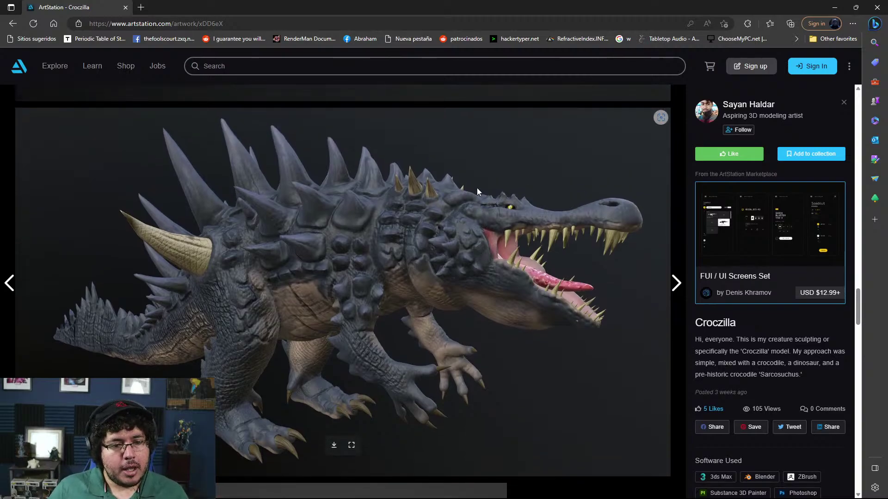
scroll(478, 193, "down", 4)
scroll(477, 191, "down", 15)
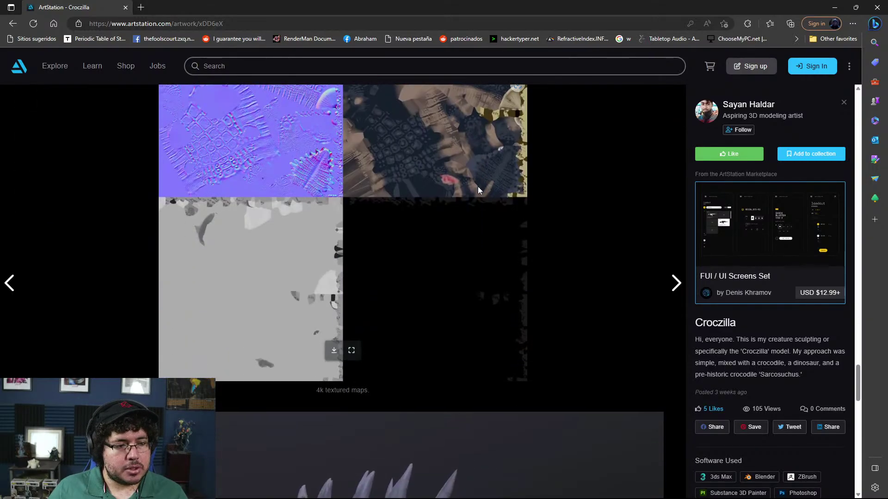
scroll(478, 190, "down", 15)
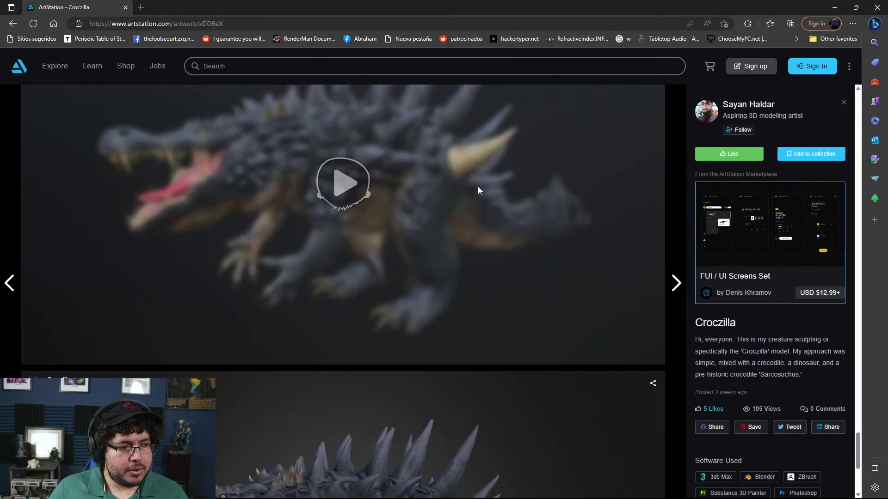
scroll(478, 190, "down", 2)
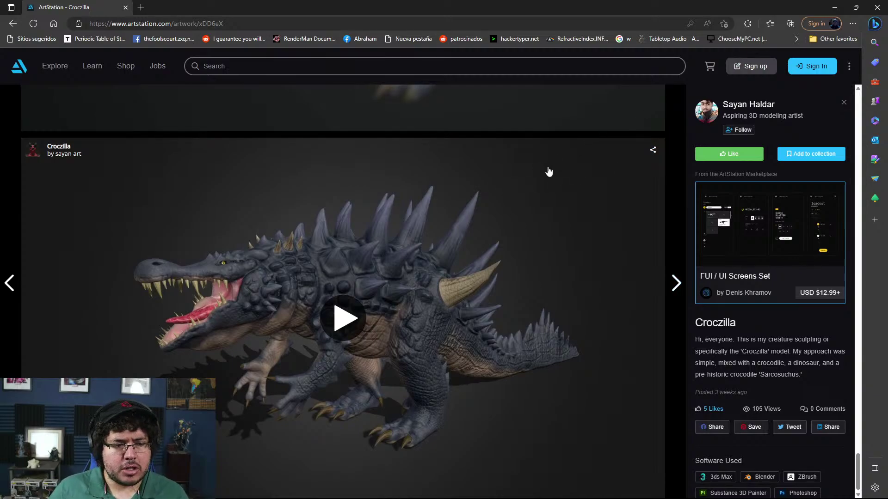
Search the web in a new tab for a creature artist's full name followed by "3d"
left_click(141, 7)
type("kevin lo")
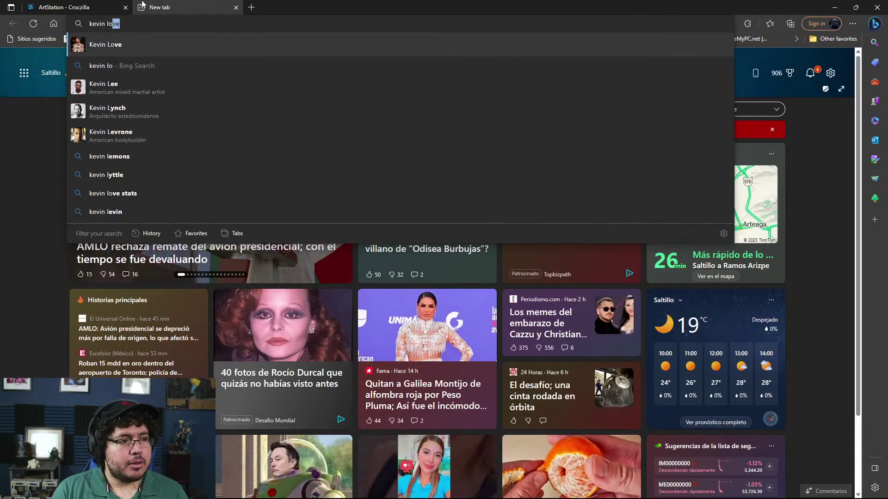
type("well 3d")
key("Return")
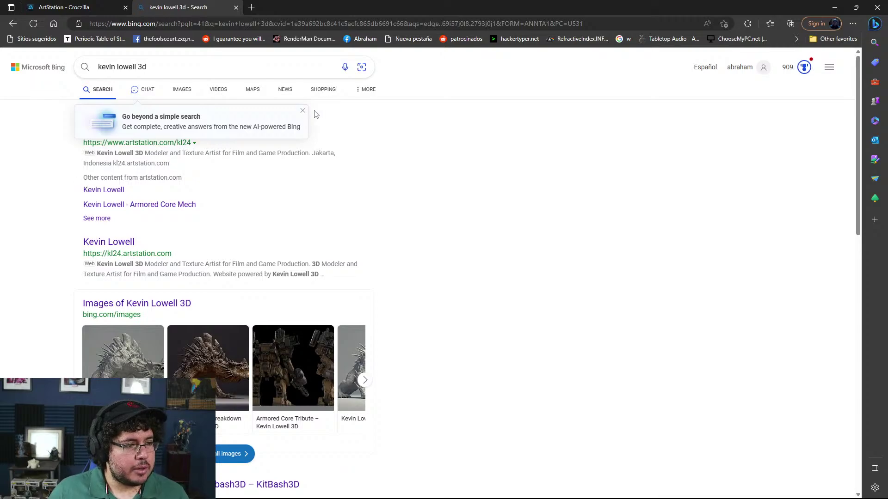
Open the searched artist's ArtStation portfolio from the search results and look over its gallery and the Sand Dragon preview
left_click(301, 112)
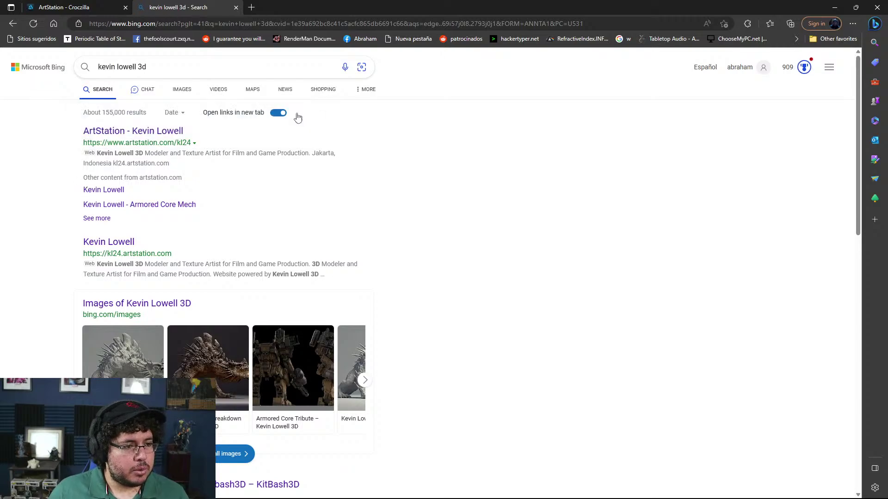
left_click(148, 132)
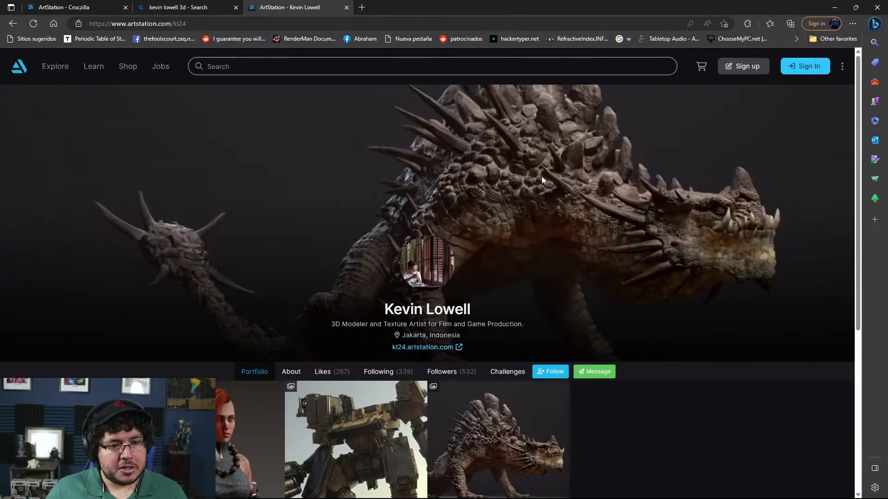
scroll(536, 190, "down", 5)
left_click(518, 199)
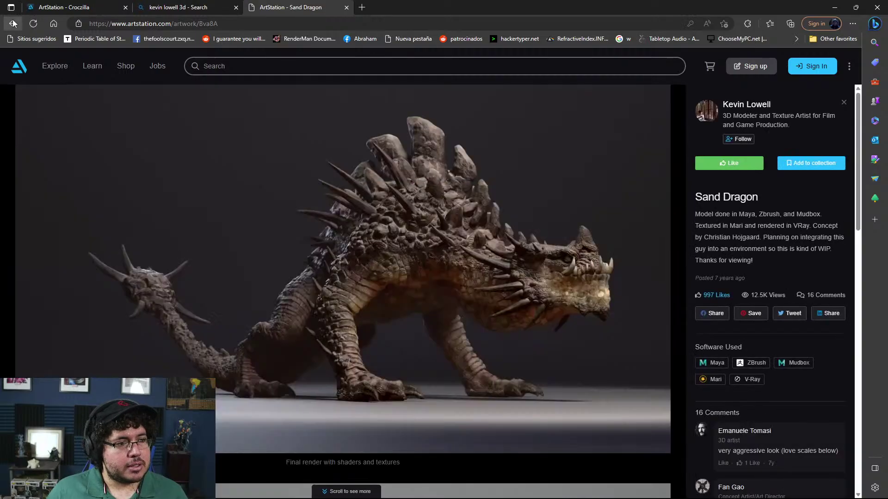
left_click(13, 24)
scroll(239, 163, "down", 3)
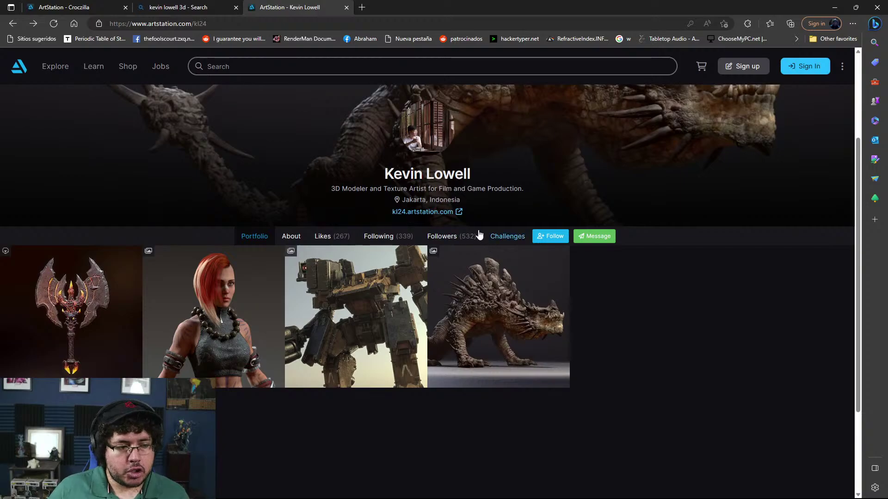
Open the Sand Dragon artwork and examine its final render, displacement version and low-res wireframe mesh
left_click(498, 293)
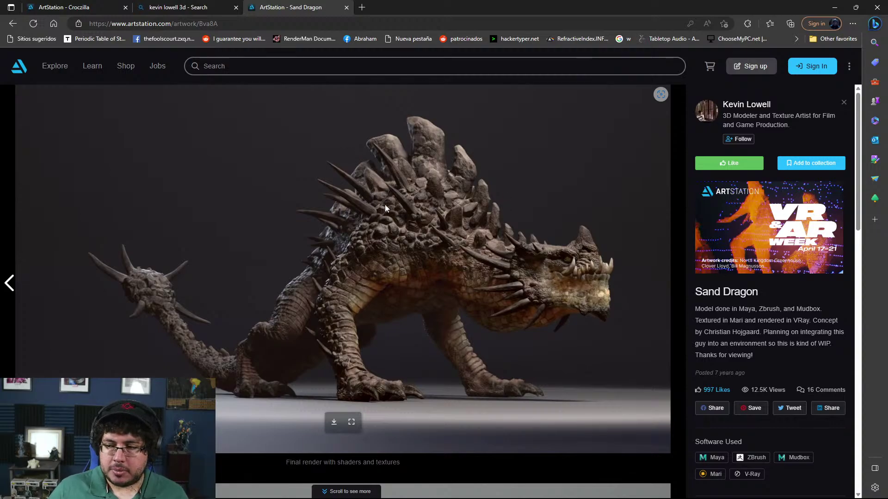
scroll(384, 210, "down", 9)
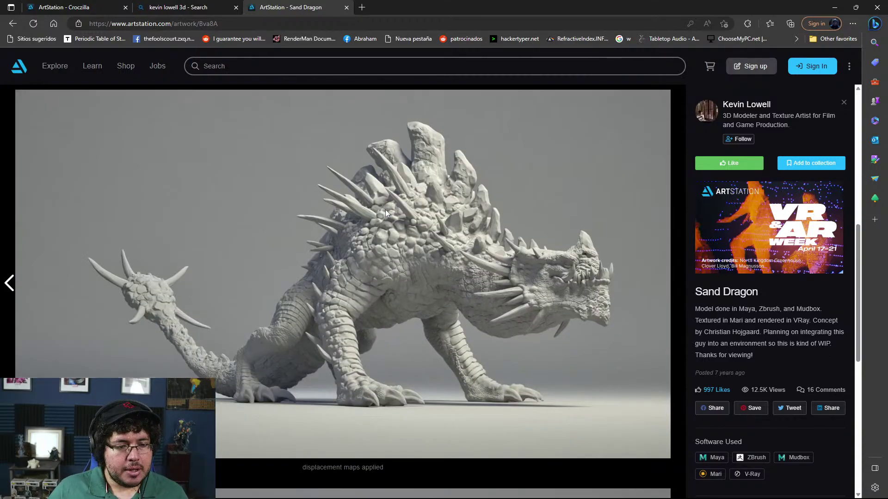
scroll(439, 225, "up", 1)
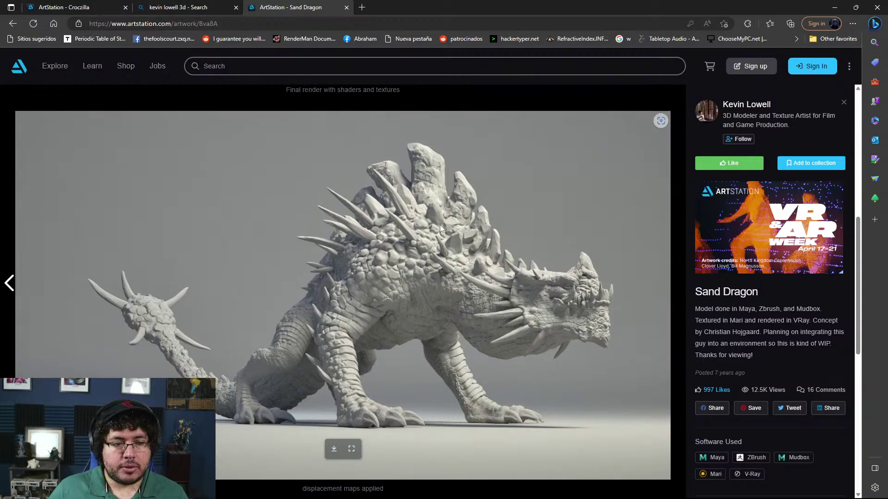
scroll(440, 224, "down", 5)
scroll(439, 225, "down", 2)
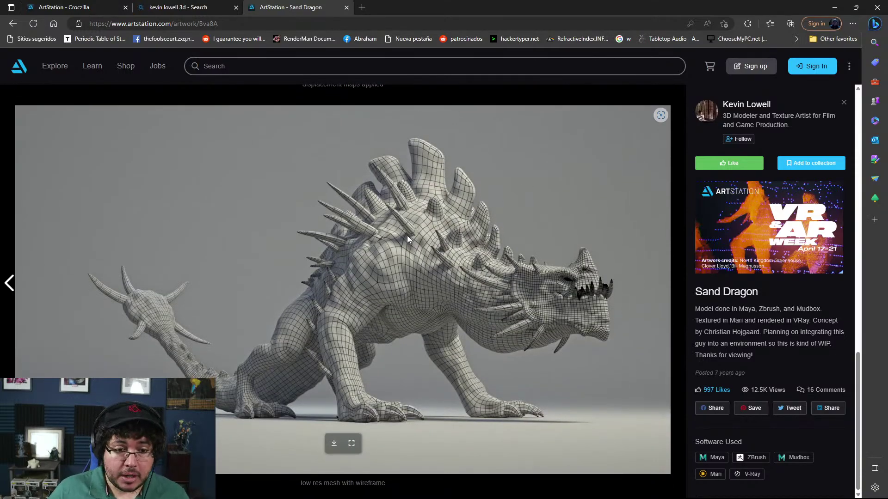
Go back to the Croczilla artwork for comparison and open its artist's full portfolio
left_click(182, 7)
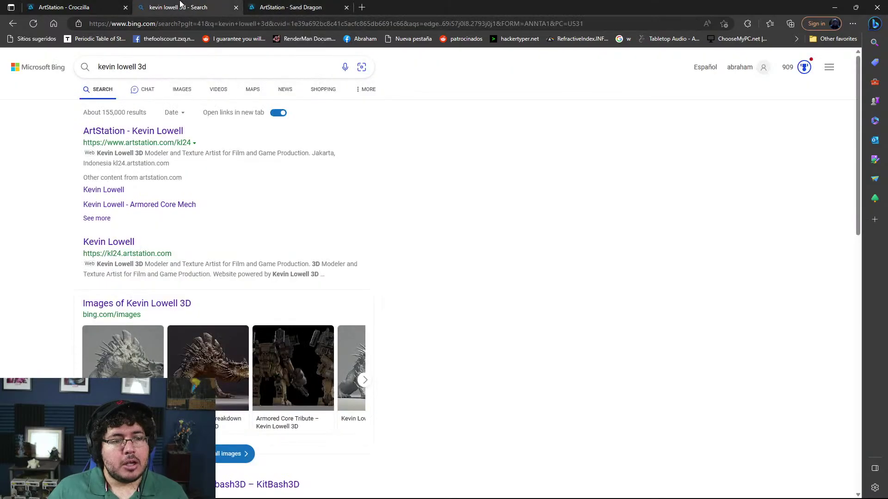
left_click(78, 7)
scroll(351, 221, "up", 6)
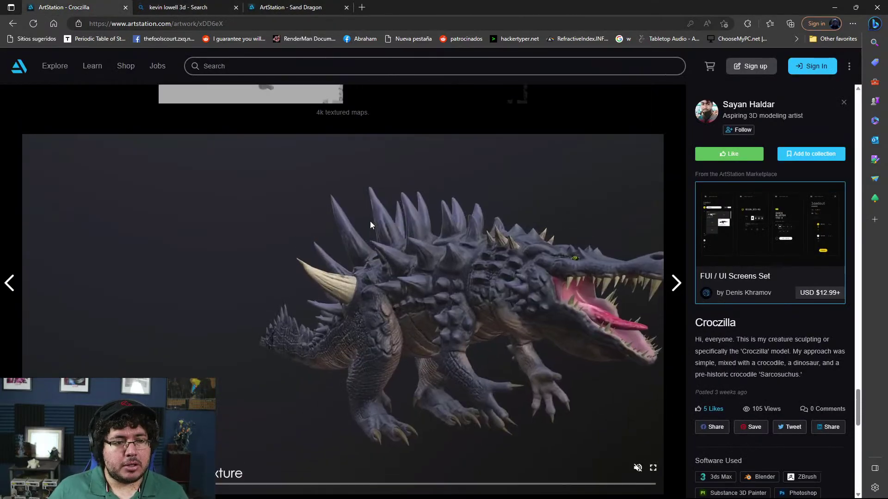
scroll(370, 222, "up", 2)
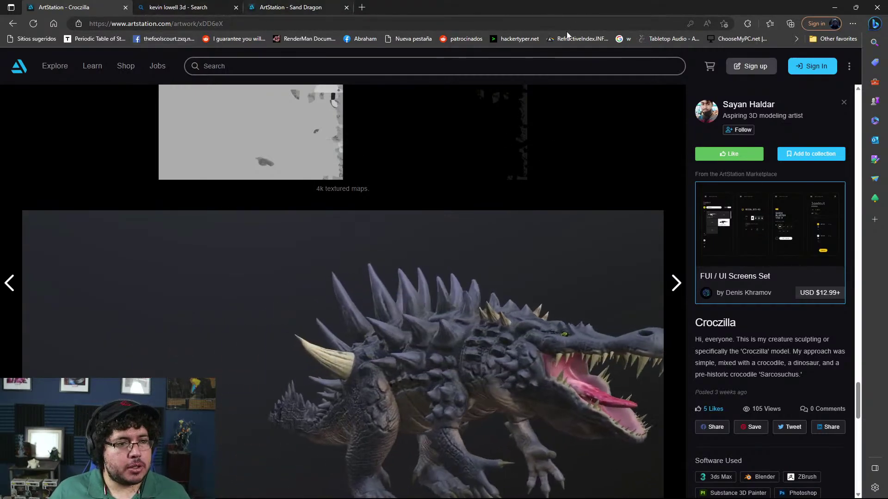
left_click(742, 104)
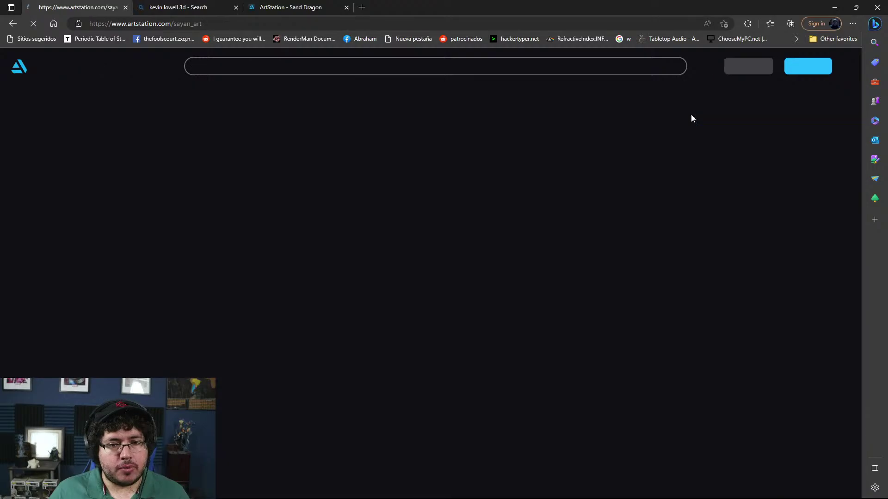
scroll(549, 202, "down", 3)
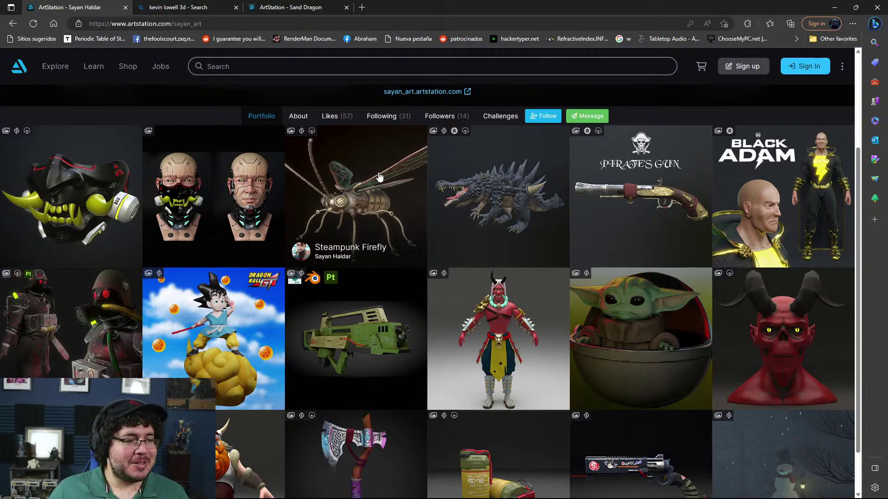
View the Cyberpunk Samurai artwork's masked and unmasked renders from several angles, and return to the artist's portfolio
left_click(232, 180)
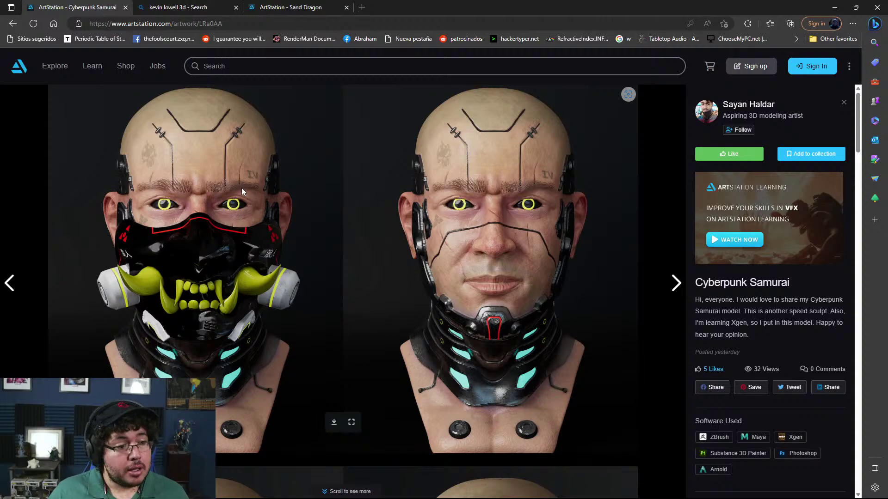
scroll(242, 188, "down", 1)
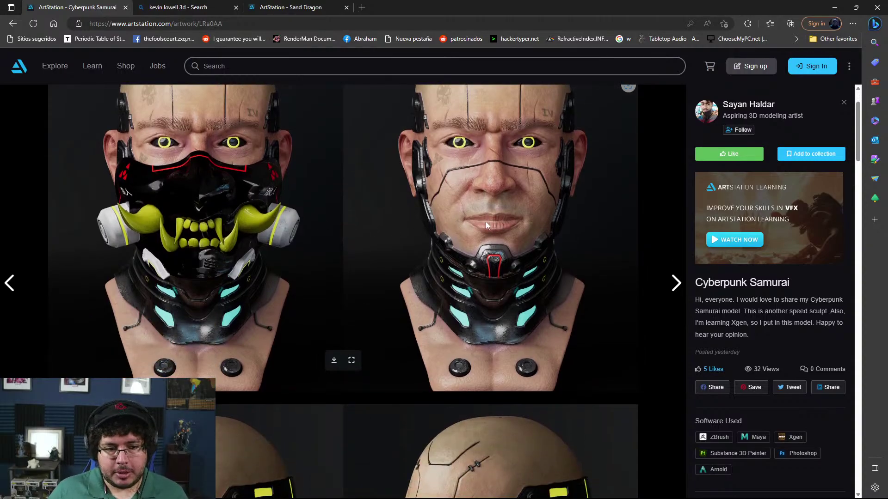
scroll(492, 222, "down", 4)
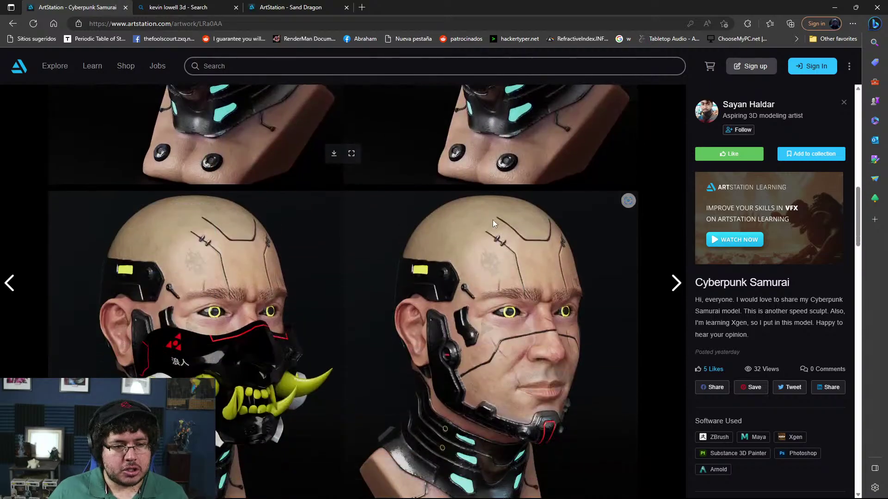
scroll(492, 220, "down", 10)
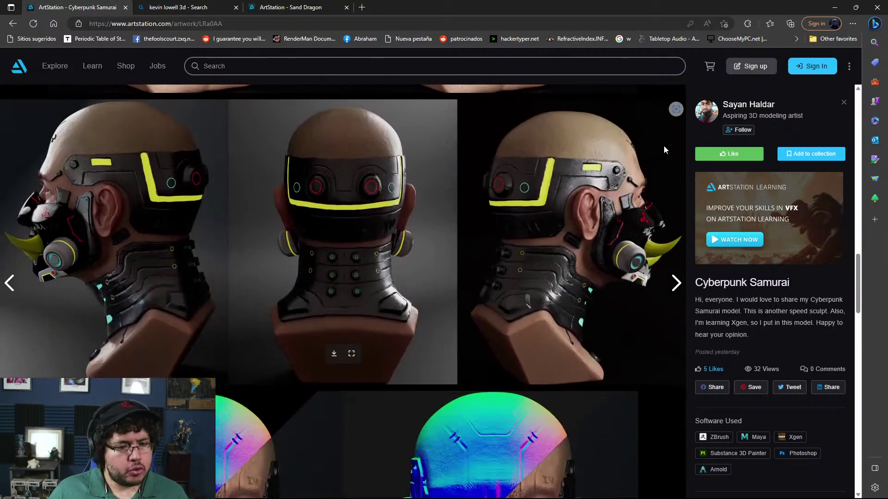
scroll(664, 145, "down", 6)
left_click(735, 105)
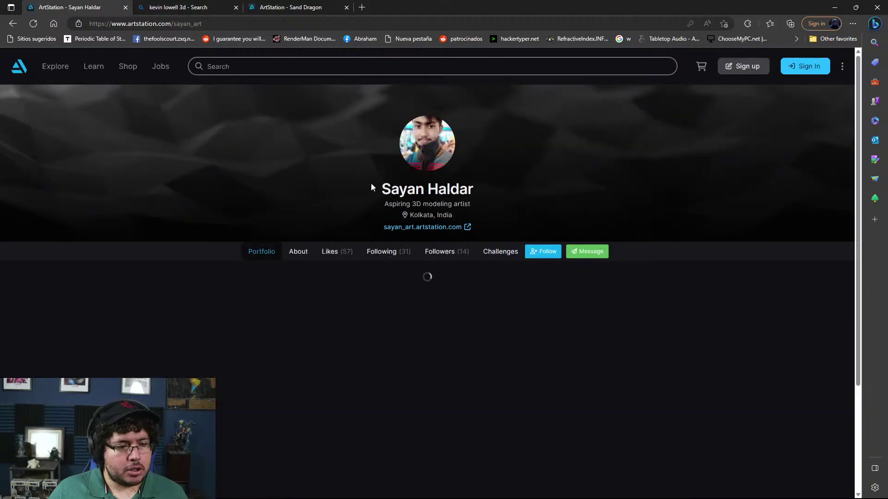
Examine the Christmas horror environment artwork's scenes, snowman render, concept sketch and process video, and return to the portfolio gallery
scroll(322, 206, "down", 3)
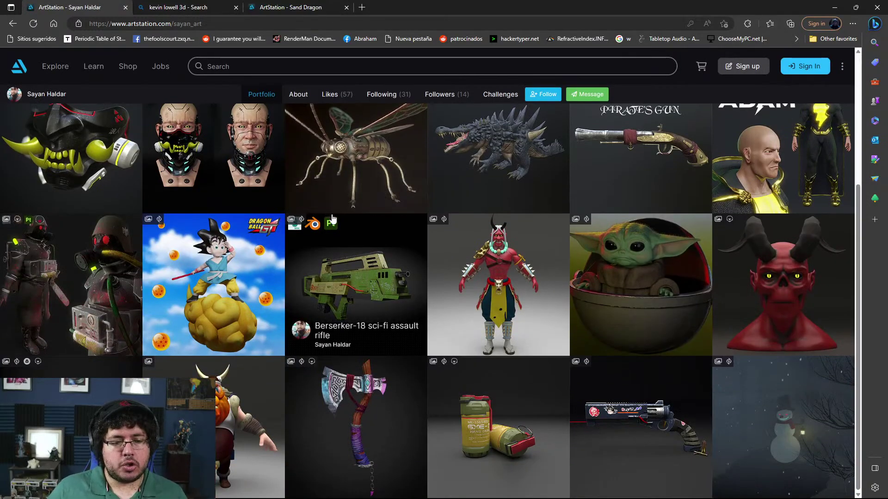
left_click(755, 388)
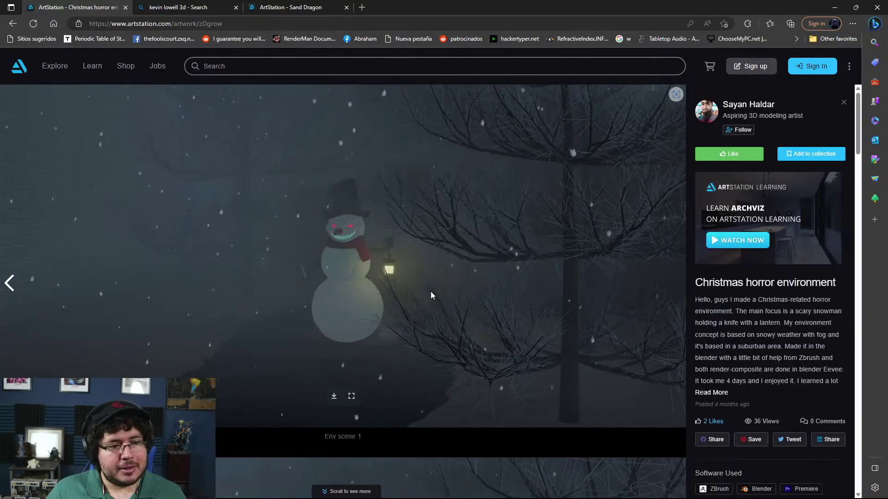
scroll(431, 296, "down", 5)
scroll(431, 295, "down", 15)
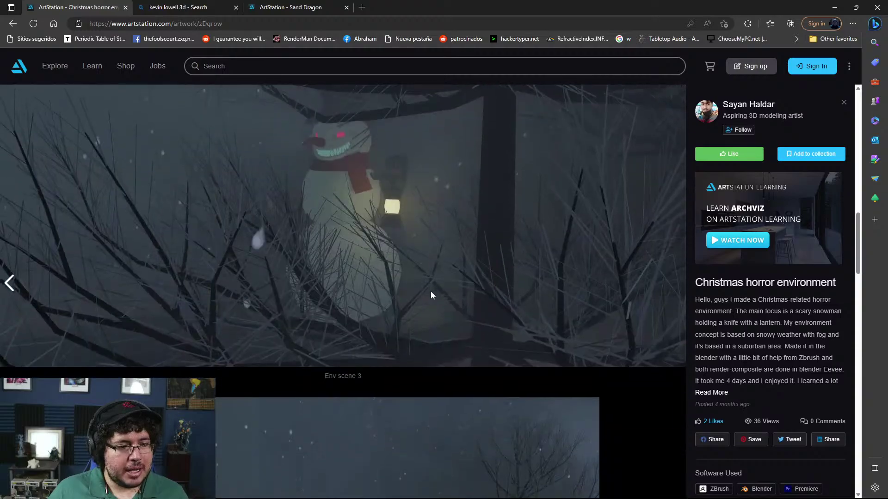
scroll(431, 295, "down", 6)
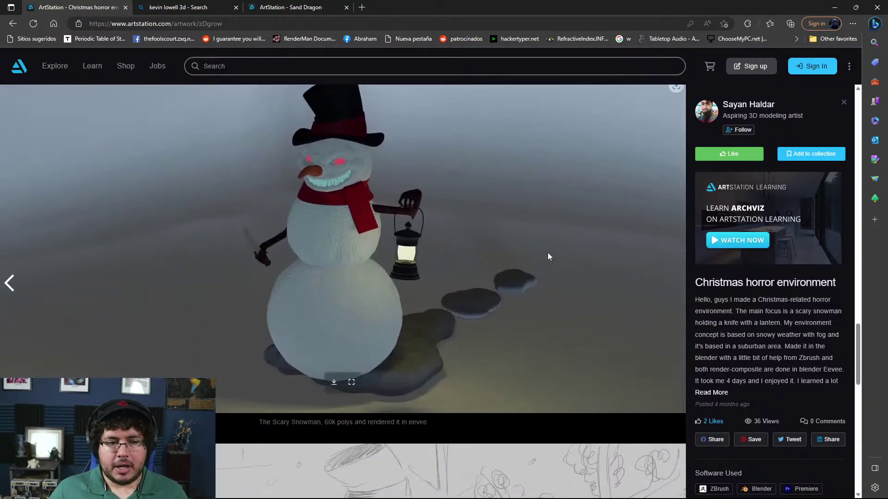
scroll(548, 252, "down", 12)
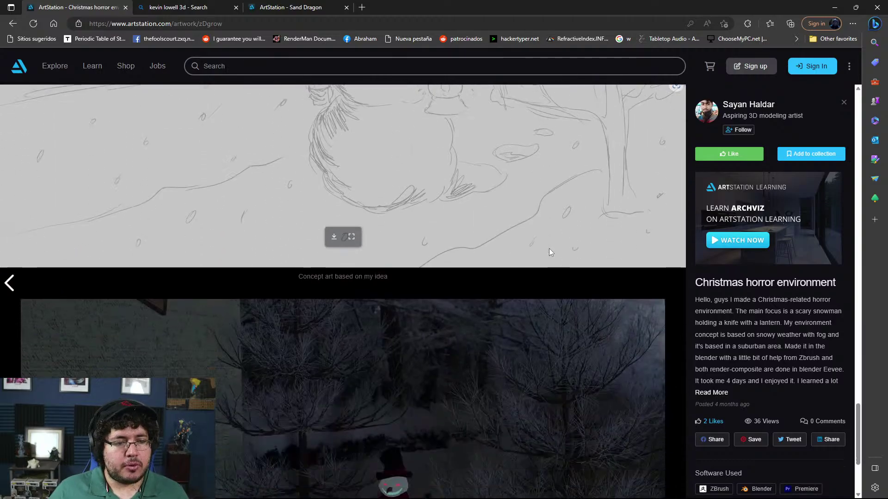
scroll(546, 232, "up", 5)
scroll(503, 195, "down", 9)
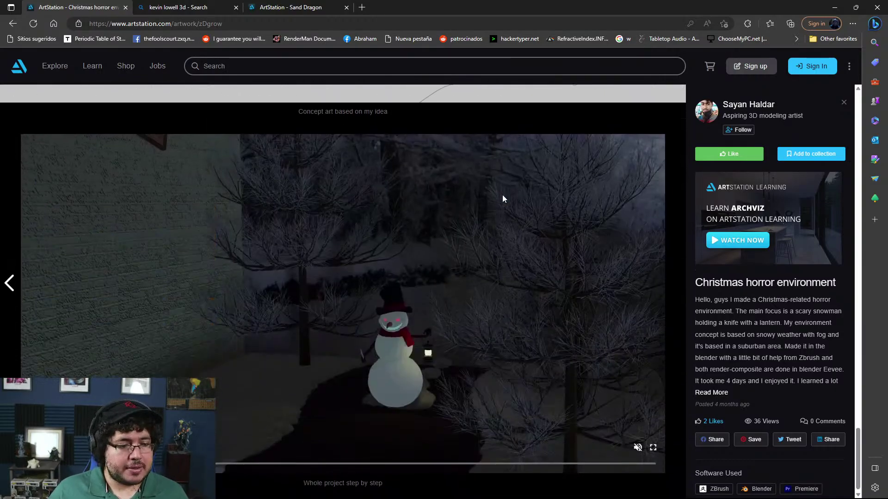
scroll(503, 199, "up", 3)
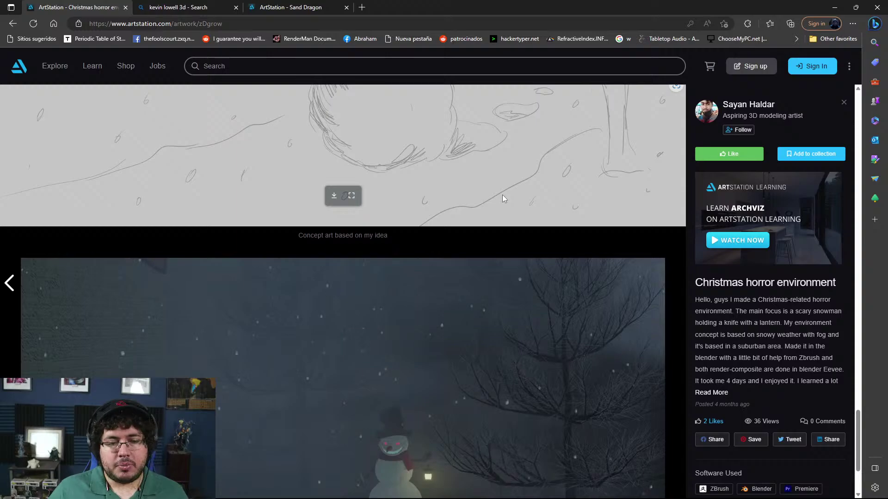
scroll(502, 195, "up", 5)
left_click(748, 103)
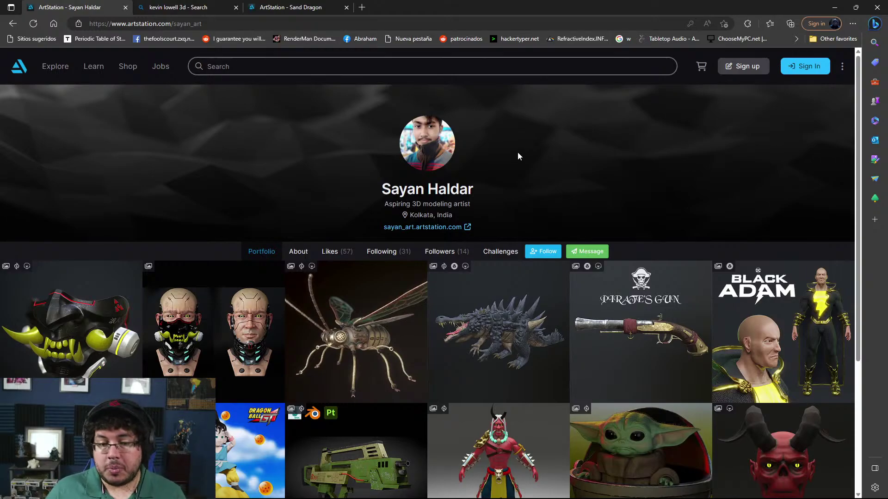
scroll(517, 156, "down", 3)
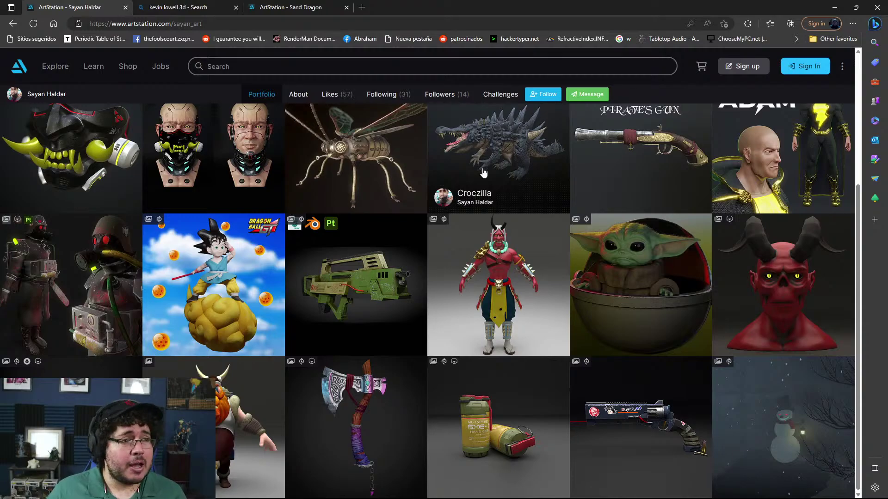
Search the web for "bauhaus" in a new tab and browse the image results
left_click(361, 8)
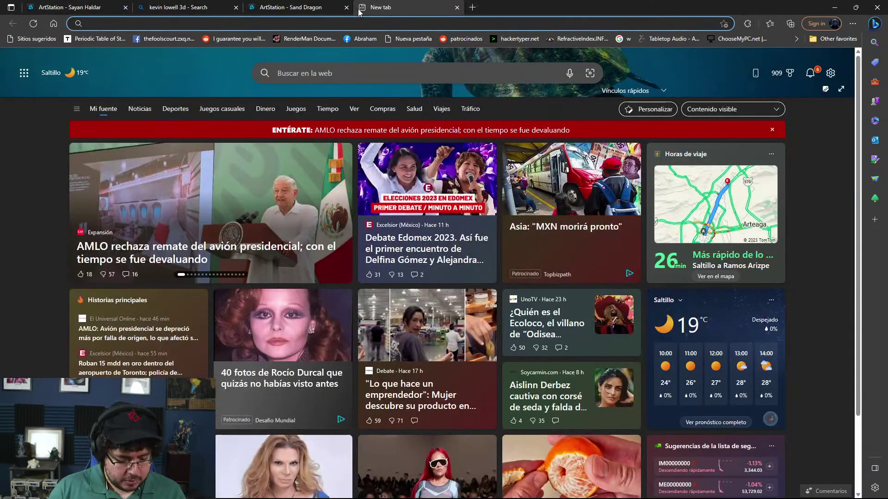
type("bauhaus")
key("Return")
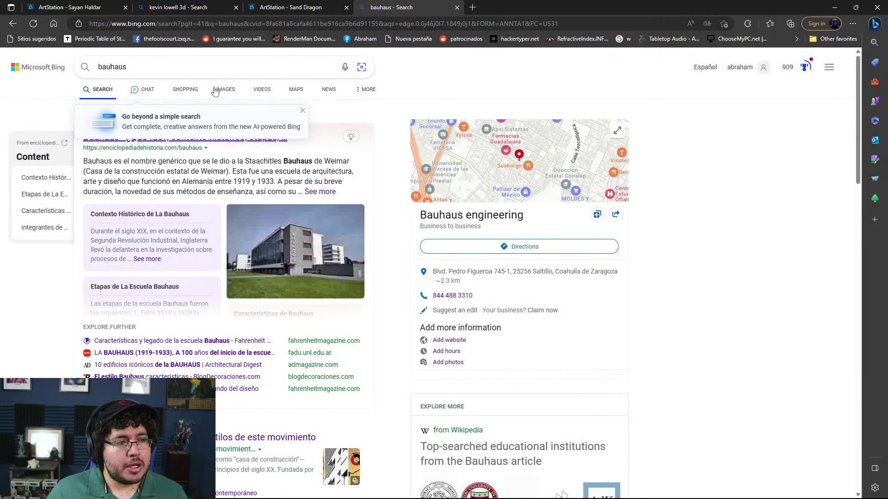
left_click(225, 92)
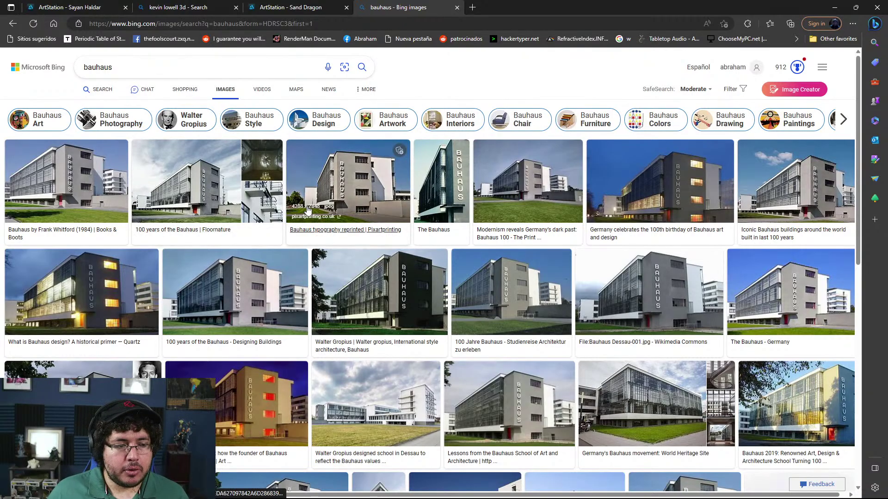
scroll(323, 181, "down", 5)
scroll(273, 176, "up", 5)
Refine the image search to "bauhaus design", browse the results and view the red tubular-steel chair enlarged
left_click(181, 70)
type("design")
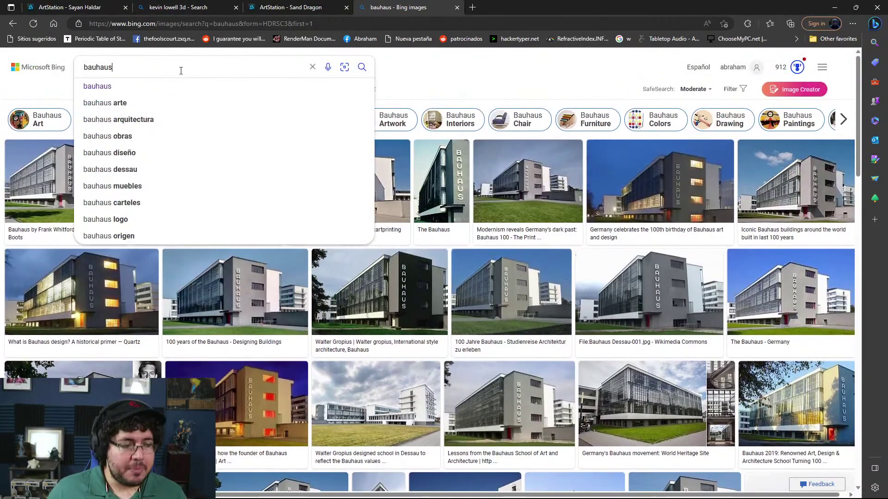
key("Return")
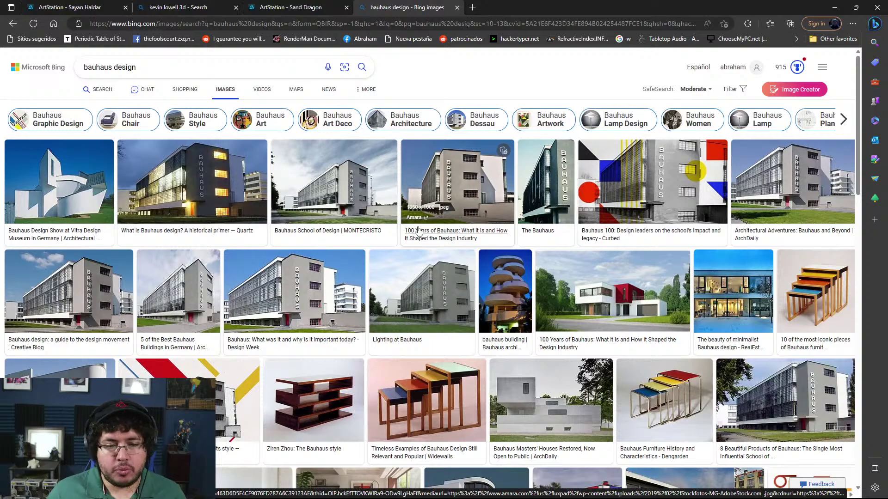
scroll(419, 230, "down", 7)
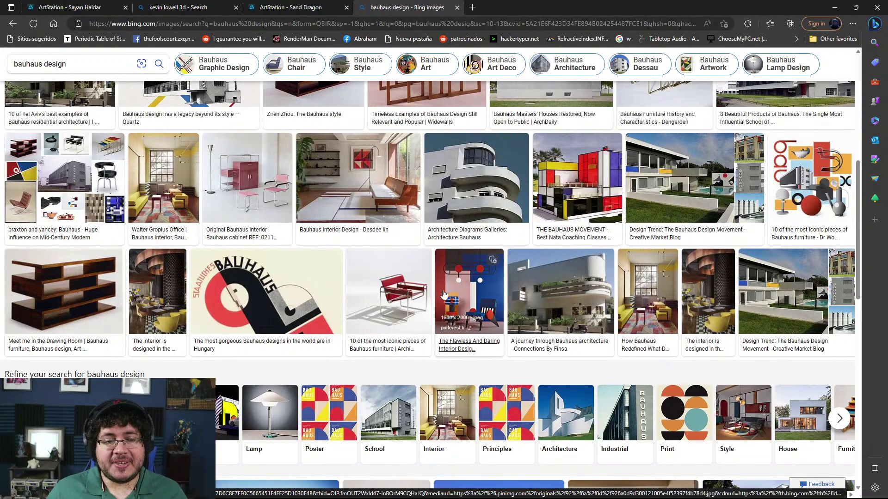
left_click(405, 304)
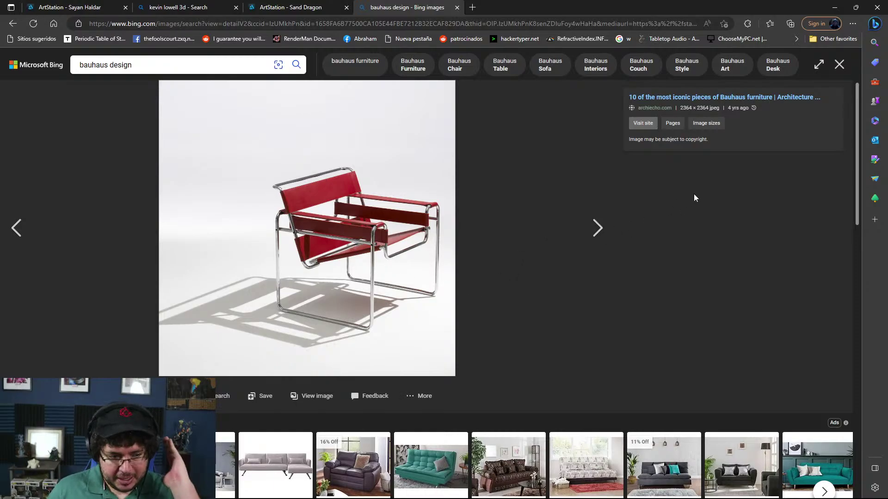
left_click(839, 65)
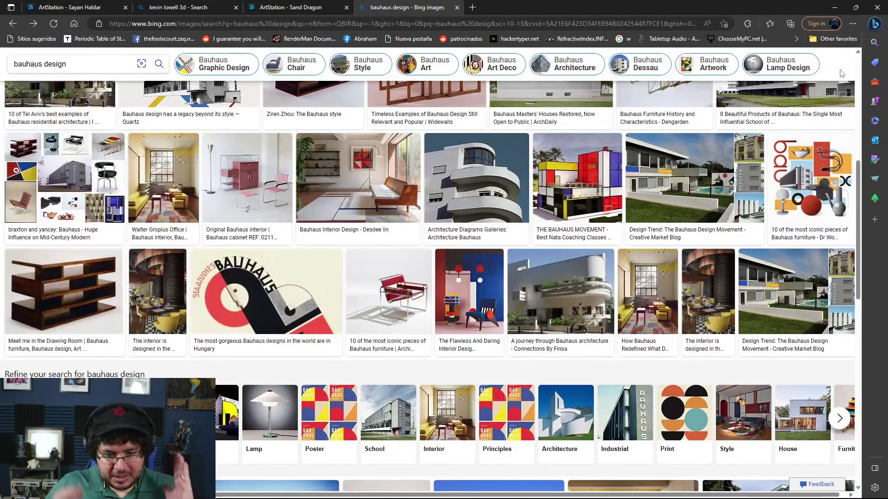
Browse the Bauhaus Design Style image results, enlarge the interior photo with the wooden daybed, and return to the alien sculpt in ZBrush
left_click(739, 421)
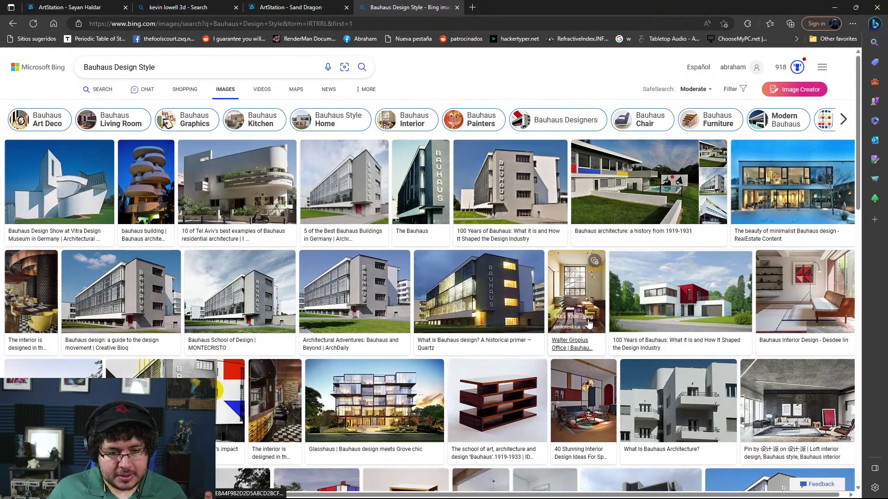
left_click(791, 297)
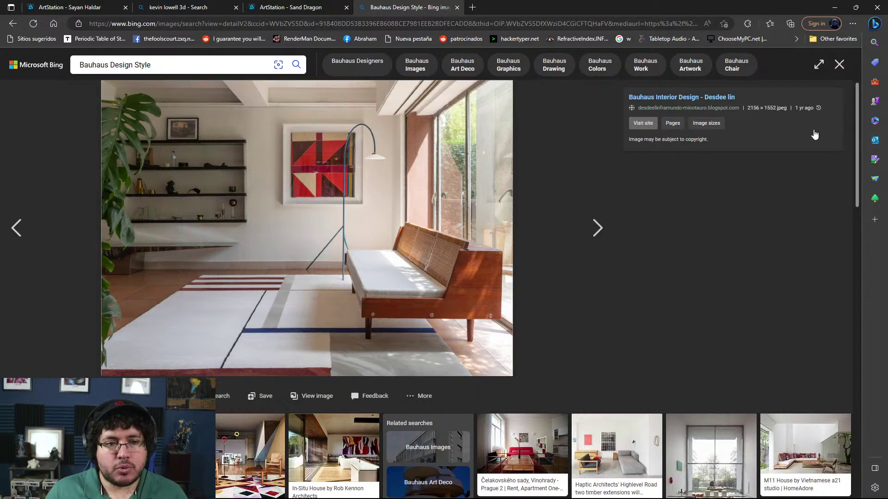
left_click(832, 10)
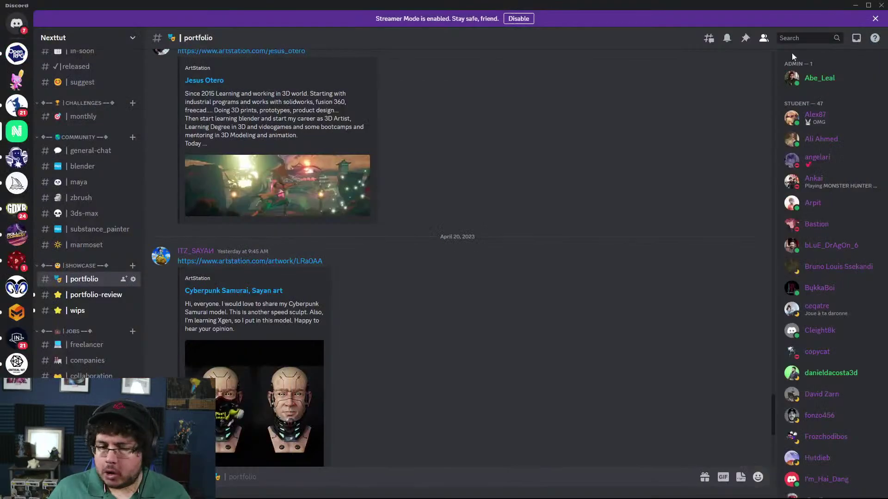
left_click(855, 6)
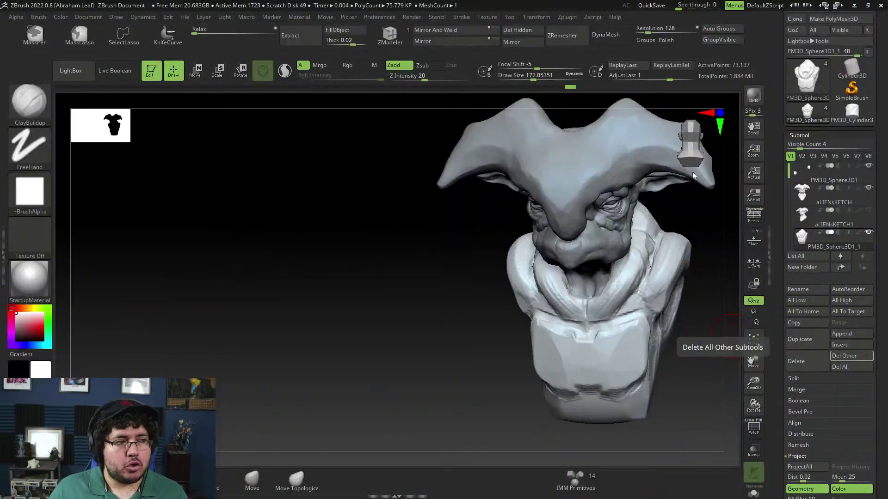
Flatten the raised shoulder collar of the body into clear planes with the TrimDynamic brush at a draw size of about 207
left_click_drag(437, 300, 433, 300, "shift")
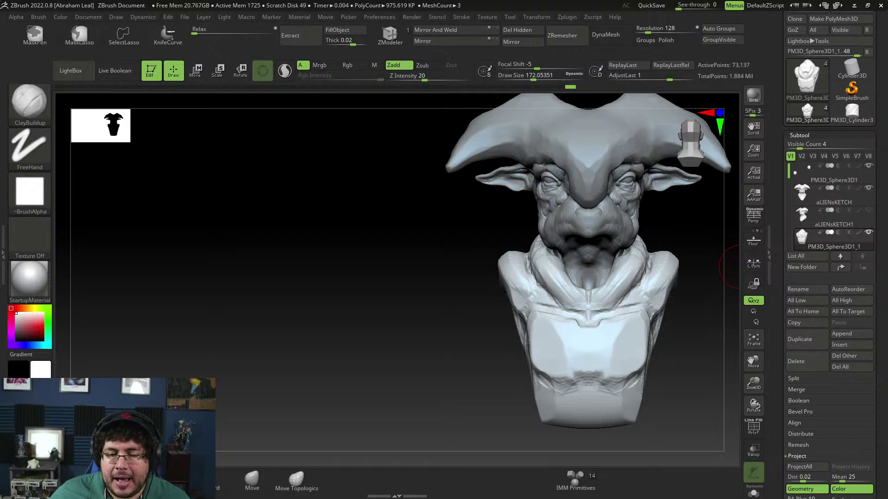
mouse_move(693, 258)
left_mouse_down()
mouse_move(707, 277)
mouse_move(687, 307)
mouse_move(655, 319)
mouse_move(666, 309)
left_mouse_up()
key("b")
key("t")
key("d")
key("space")
left_click_drag(666, 308, 683, 307)
left_click_drag(683, 307, 658, 333, "alt")
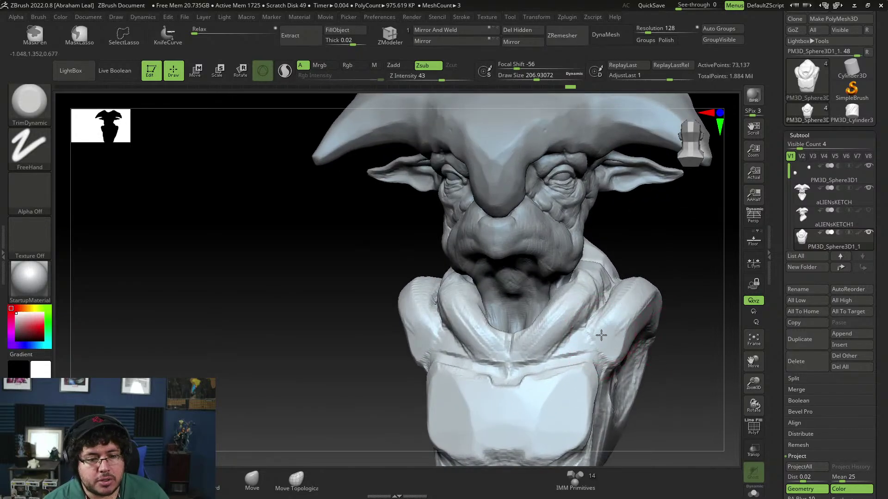
mouse_move(692, 279)
left_mouse_down()
mouse_move(652, 322)
mouse_move(624, 329)
mouse_move(661, 301)
left_mouse_up()
mouse_move(717, 288)
left_mouse_down()
mouse_move(688, 287)
mouse_move(661, 318)
left_mouse_up()
mouse_move(661, 310)
left_mouse_down()
mouse_move(645, 315)
mouse_move(684, 306)
left_mouse_up()
left_click_drag(729, 288, 700, 335)
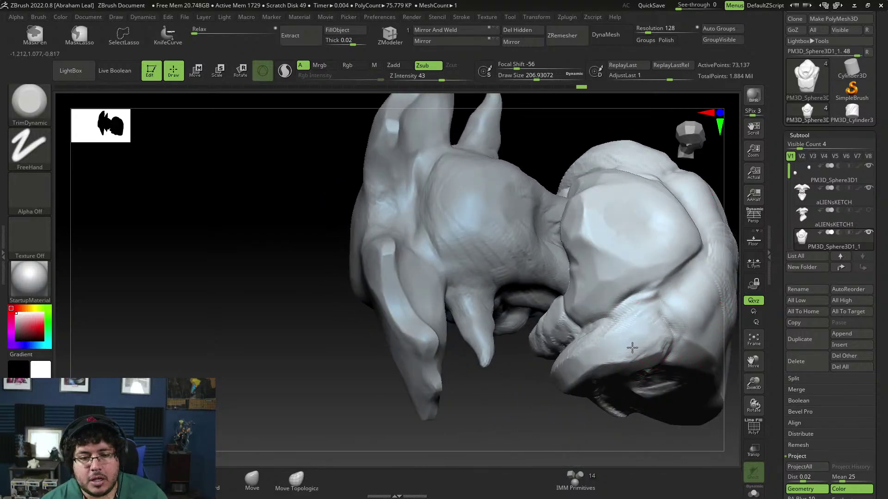
Trim planes into the back and outer edge of the shoulder with TrimDynamic at a draw size of about 154
left_click_drag(646, 339, 666, 322)
left_click_drag(573, 438, 601, 397)
key("space")
left_click(635, 343)
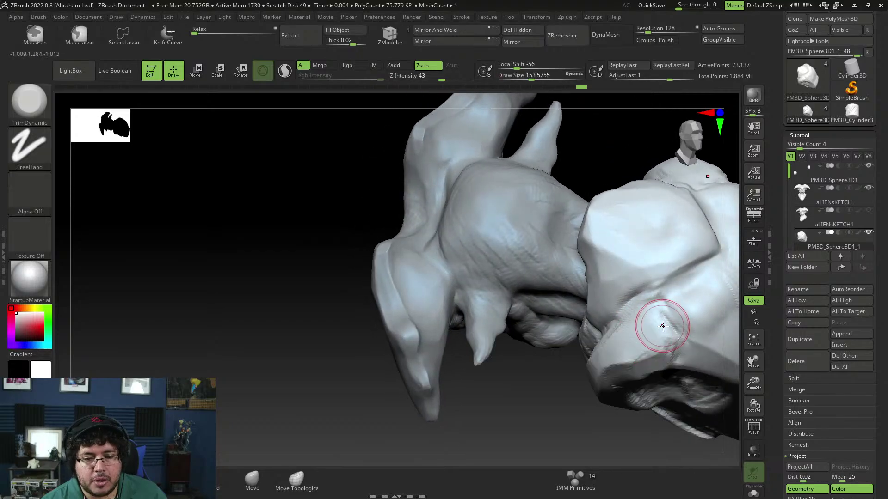
mouse_move(663, 328)
left_mouse_down()
mouse_move(669, 344)
mouse_move(629, 375)
left_mouse_up()
left_click_drag(557, 424, 565, 386)
mouse_move(634, 331)
left_mouse_down()
mouse_move(643, 311)
mouse_move(622, 327)
left_mouse_up()
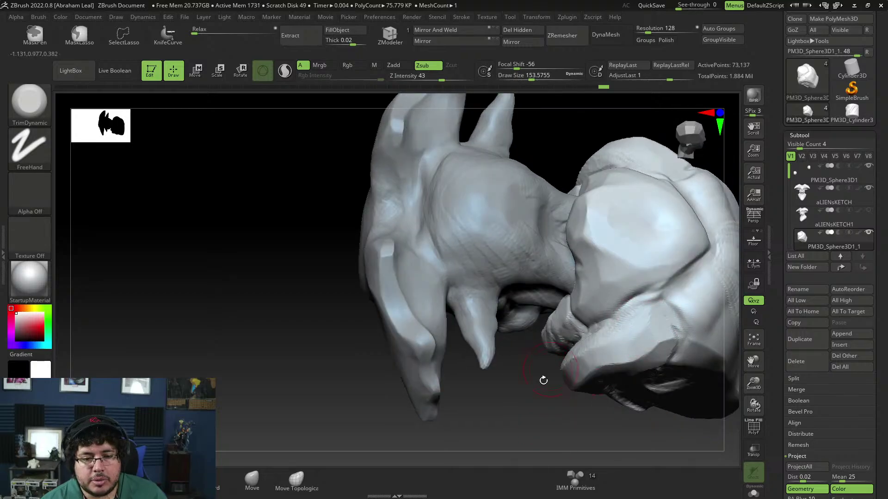
mouse_move(544, 380)
left_mouse_down()
mouse_move(584, 341)
mouse_move(565, 352)
left_mouse_up()
mouse_move(528, 402)
left_mouse_down()
mouse_move(607, 366)
mouse_move(527, 360)
left_mouse_up()
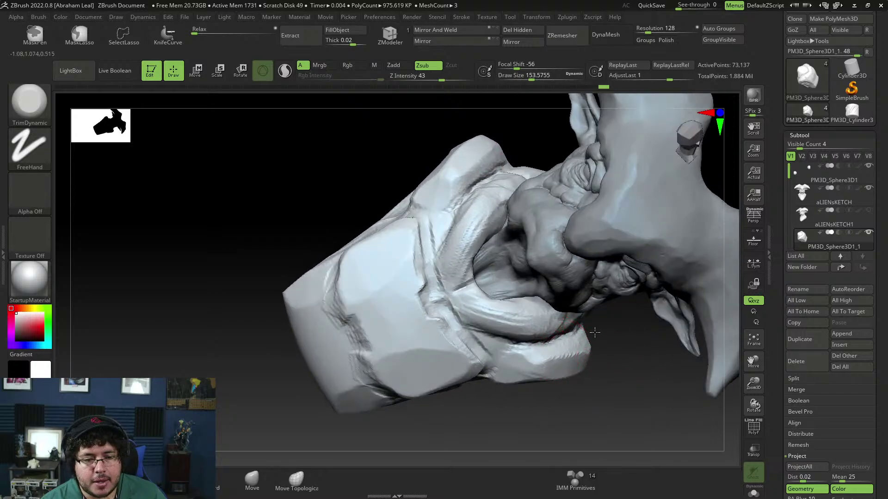
mouse_move(601, 384)
left_mouse_down()
mouse_move(674, 328)
mouse_move(702, 373)
mouse_move(698, 340)
left_mouse_up()
mouse_move(514, 384)
left_mouse_down()
mouse_move(656, 343)
mouse_move(708, 304)
mouse_move(730, 337)
left_mouse_up()
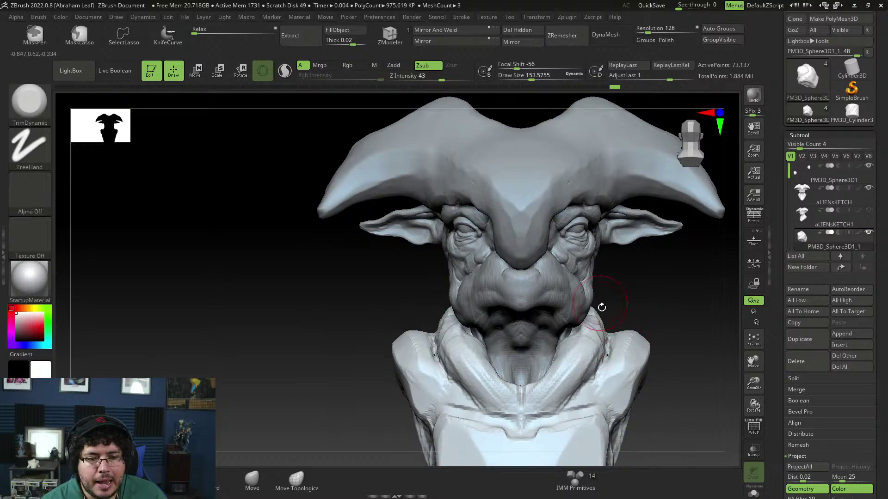
Make the alien head the active subtool and set the Move brush to a draw size of about 576
left_click(597, 306, "alt")
key("b")
key("m")
key("v")
key("space")
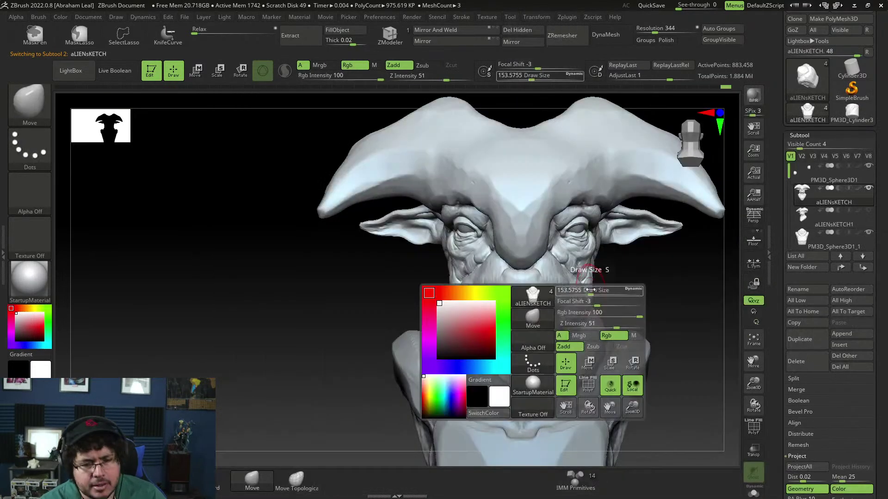
left_click_drag(594, 291, 612, 284)
key("space")
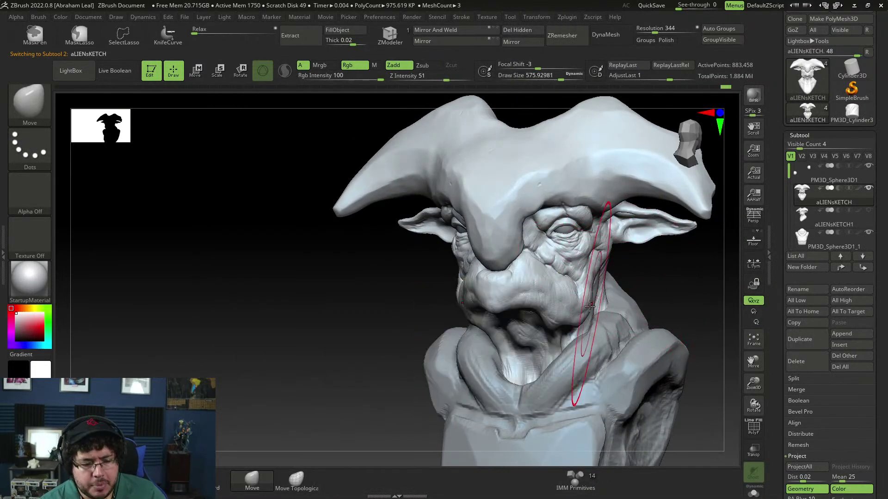
key("b")
key("m")
key("v")
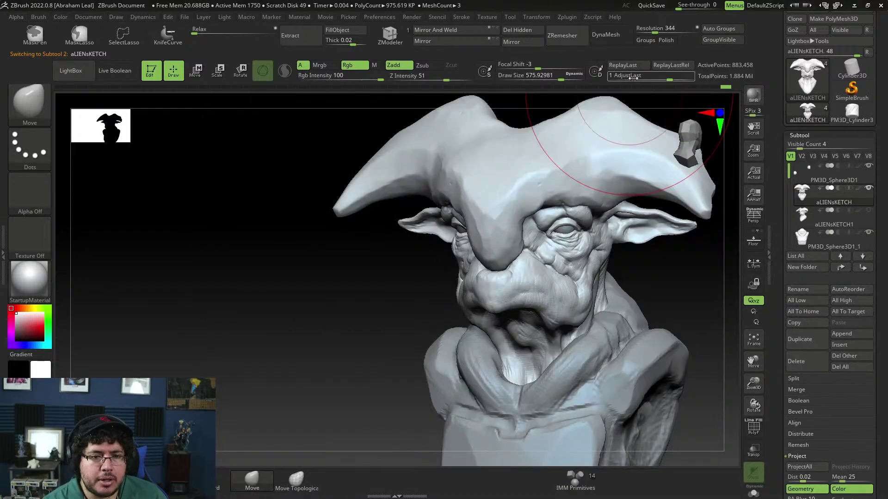
Adjust the side of the head with the Move brush, undo the last change, and reduce the draw size to about 223
key("b")
key("m")
key("v")
key("space")
left_click_drag(607, 278, 581, 304)
mouse_move(637, 280)
left_mouse_down()
mouse_move(671, 276)
mouse_move(611, 280)
left_mouse_up()
key("space")
left_click(608, 279)
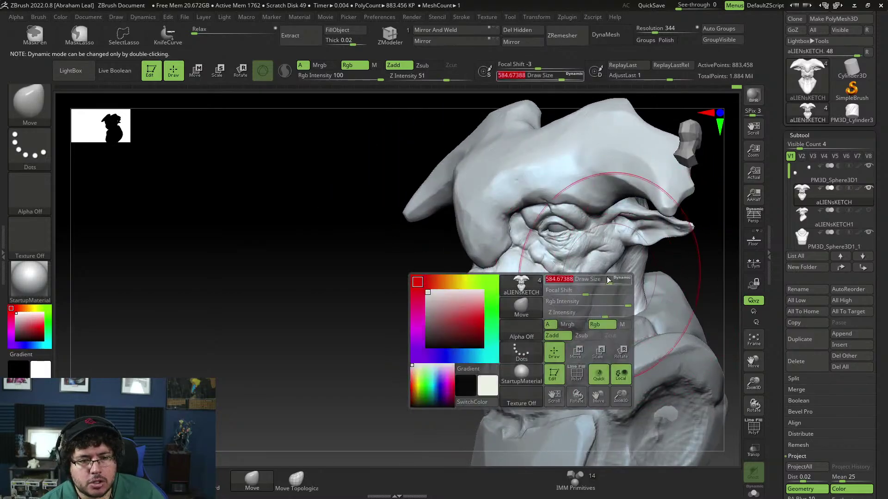
key("space")
left_click(628, 260)
key("ctrl+z")
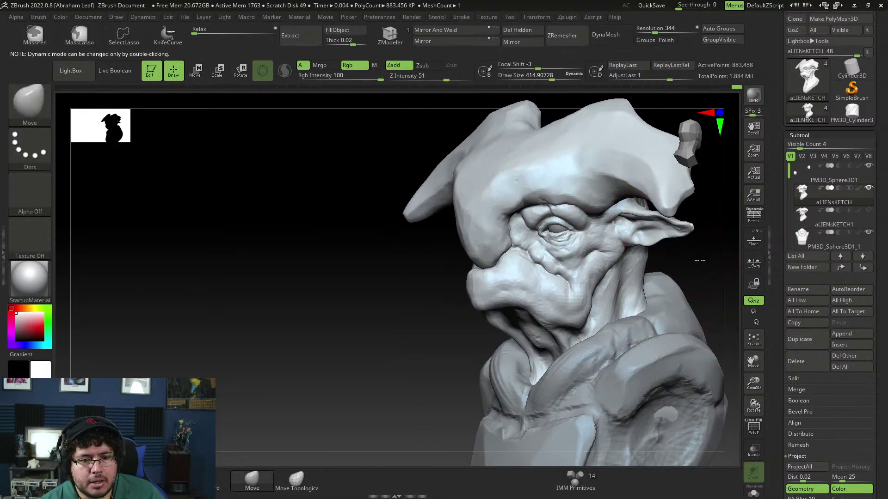
mouse_move(697, 260)
left_mouse_down("alt")
mouse_move(678, 278)
mouse_move(674, 222)
left_mouse_up("alt")
key("space")
left_click(586, 270)
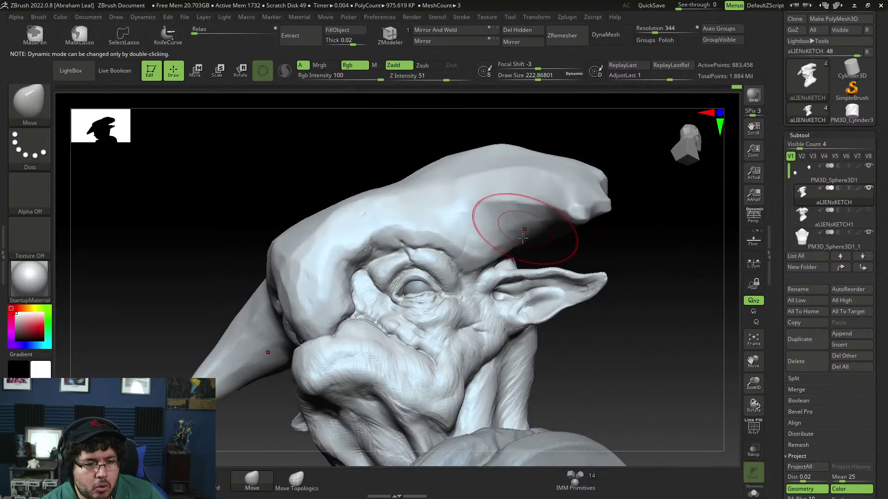
Build up the transition between the temple and the front of the ear with ClayBuildup at a draw size of about 71
key("b")
key("c")
key("b")
key("space")
left_click(520, 262)
left_click_drag(573, 247, 570, 254, "alt")
key("space")
left_click(558, 254)
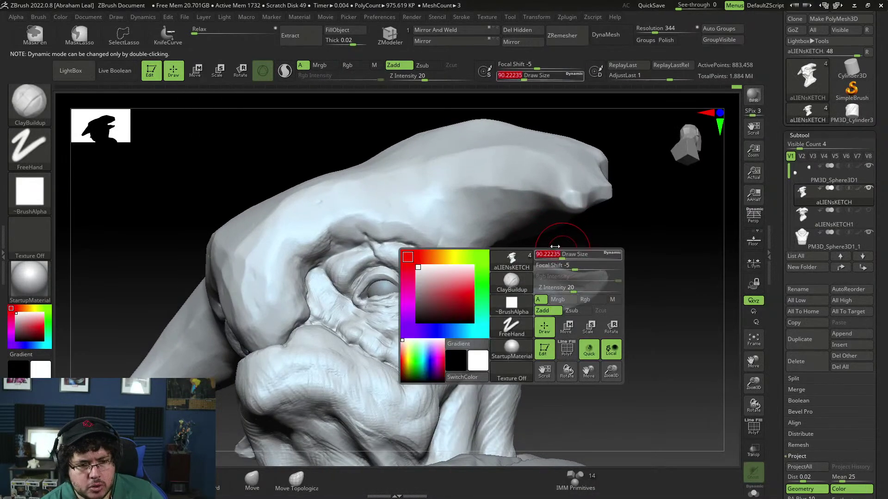
key("space")
left_click(484, 270)
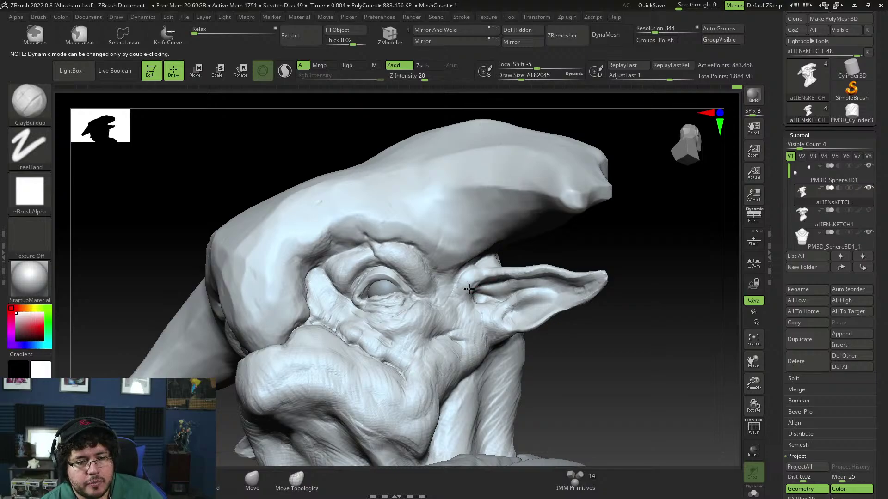
left_click_drag(472, 303, 477, 280)
left_click_drag(528, 249, 481, 286)
Carve the crease under the base of the ear with the DamStandard brush, reducing the draw size to about 49
mouse_move(448, 403)
left_mouse_down()
mouse_move(462, 399)
mouse_move(490, 319)
left_mouse_up()
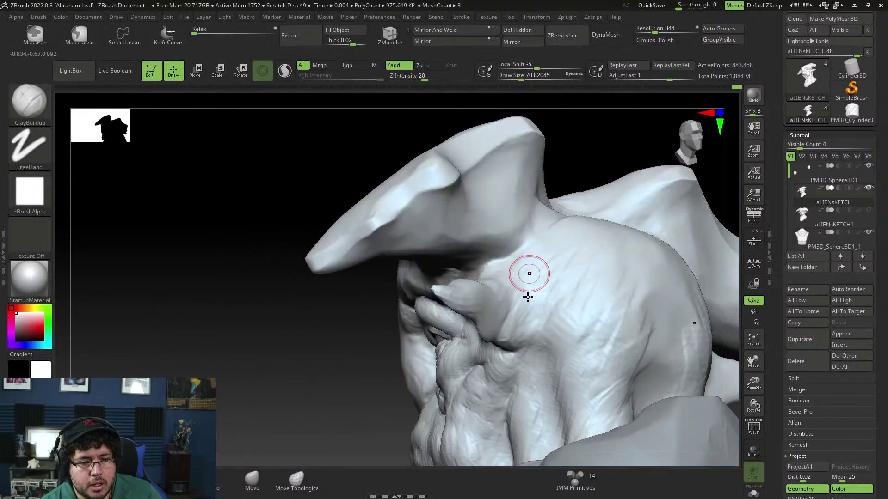
key("b")
left_click_drag(518, 297, 517, 298)
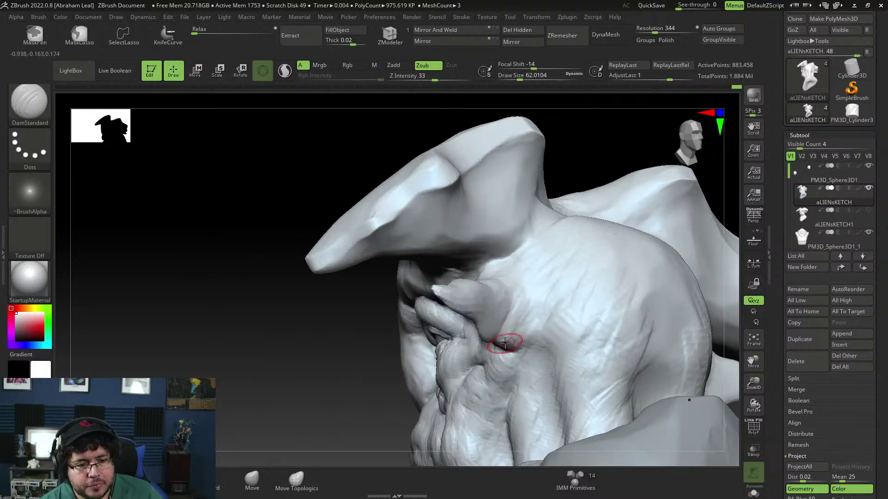
left_click_drag(493, 341, 515, 348)
key("space")
left_click_drag(520, 341, 515, 305)
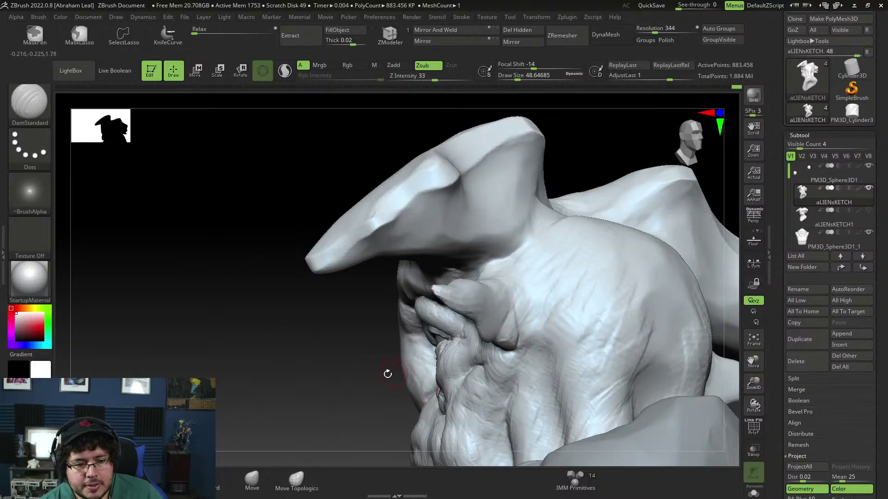
Cut creases up the back of the ear where it joins the skull with the DamStandard brush
left_click_drag(387, 373, 380, 387)
mouse_move(493, 293)
left_mouse_down()
mouse_move(502, 332)
mouse_move(502, 298)
left_mouse_up()
mouse_move(509, 344)
left_mouse_down()
mouse_move(514, 307)
mouse_move(503, 278)
left_mouse_up()
left_click_drag(512, 347, 514, 304)
left_click_drag(423, 372, 430, 398)
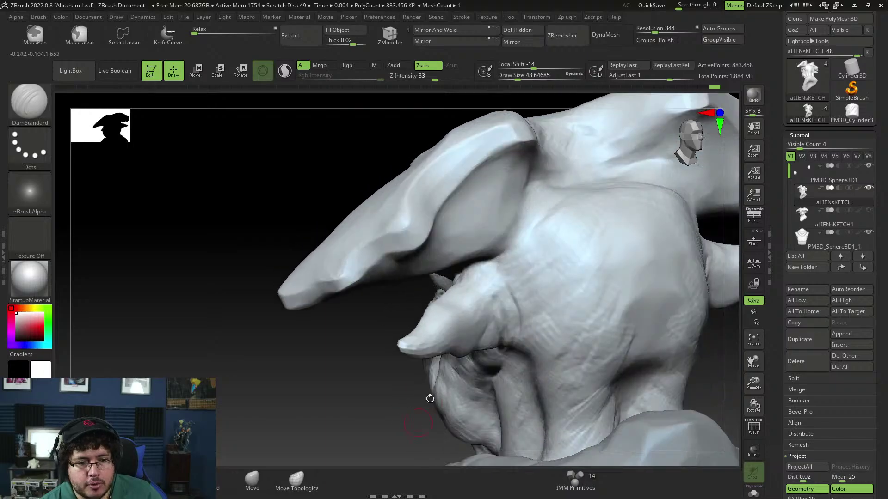
mouse_move(486, 288)
left_mouse_down()
mouse_move(499, 315)
mouse_move(505, 303)
mouse_move(515, 311)
mouse_move(512, 293)
left_mouse_up()
mouse_move(500, 279)
left_mouse_down()
mouse_move(497, 297)
mouse_move(508, 280)
mouse_move(497, 330)
left_mouse_up()
Build up skin folds behind the ear with ClayBuildup at draw sizes of about 44 and 71
key("b")
key("c")
key("b")
key("space")
key("space")
mouse_move(472, 372)
left_mouse_down()
mouse_move(451, 394)
mouse_move(414, 343)
left_mouse_up()
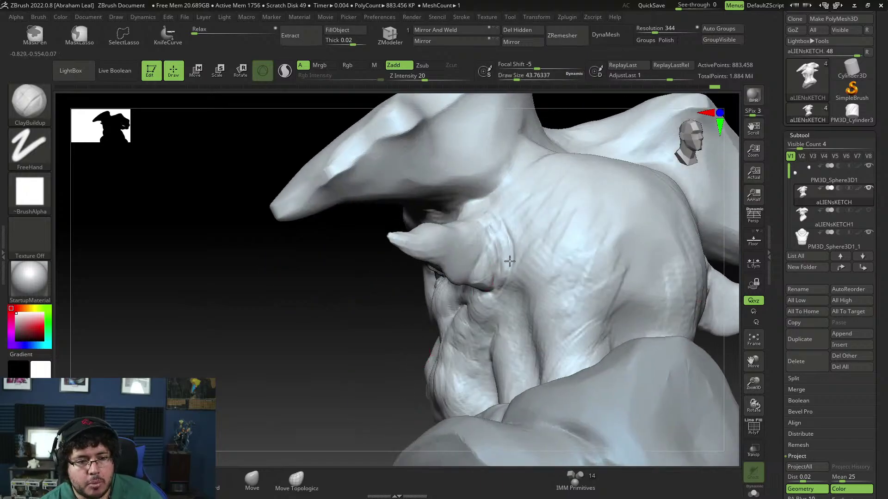
left_click_drag(503, 247, 492, 291)
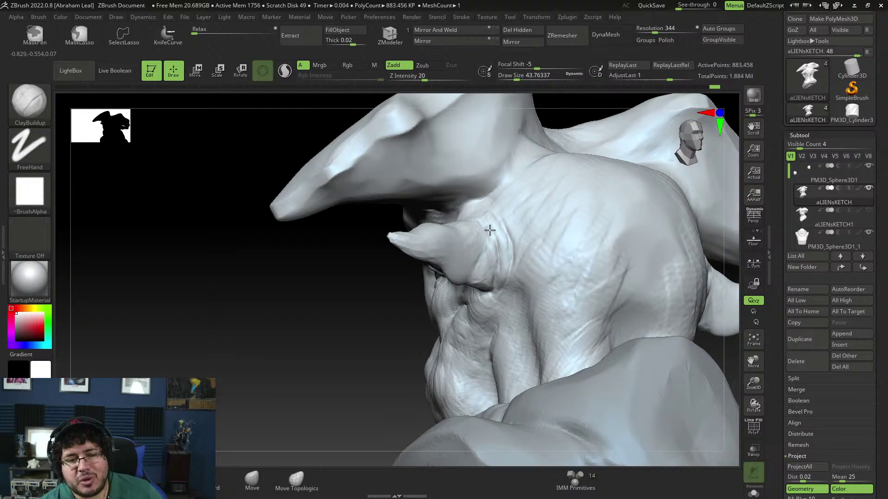
left_click_drag(399, 379, 420, 388)
key("space")
left_click_drag(506, 245, 511, 245)
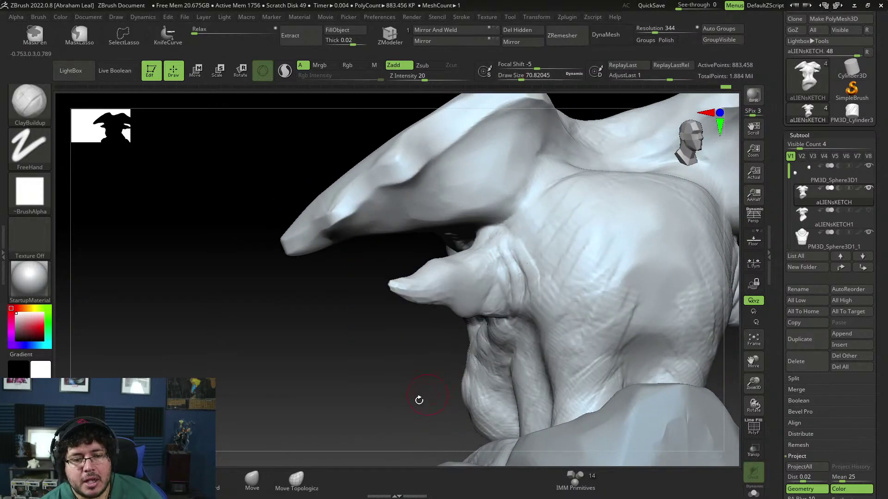
Examine the head, ears and horns from the front, three-quarter, side and rear views
left_click_drag(418, 402, 447, 393)
left_click_drag(678, 260, 664, 284)
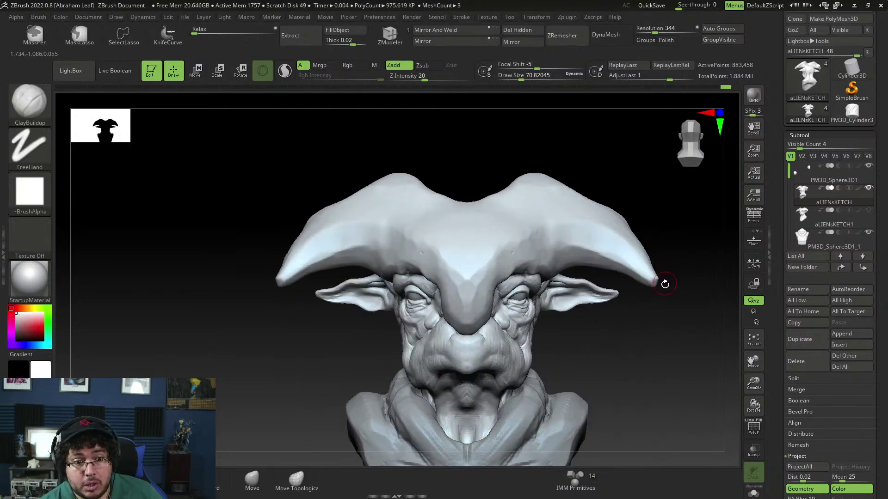
mouse_move(604, 346)
left_mouse_down("alt")
mouse_move(639, 319)
mouse_move(661, 337)
mouse_move(654, 358)
mouse_move(650, 333)
mouse_move(640, 342)
left_mouse_up("alt")
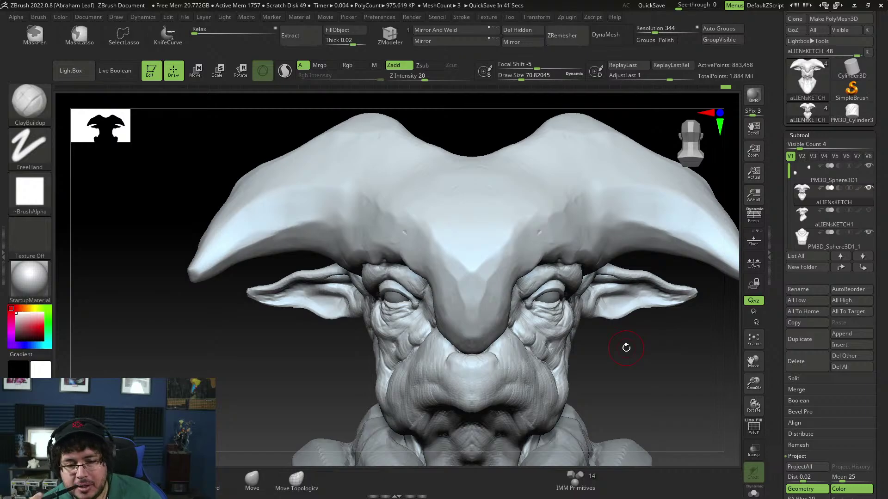
mouse_move(638, 384)
left_mouse_down()
mouse_move(647, 360)
mouse_move(656, 376)
left_mouse_up()
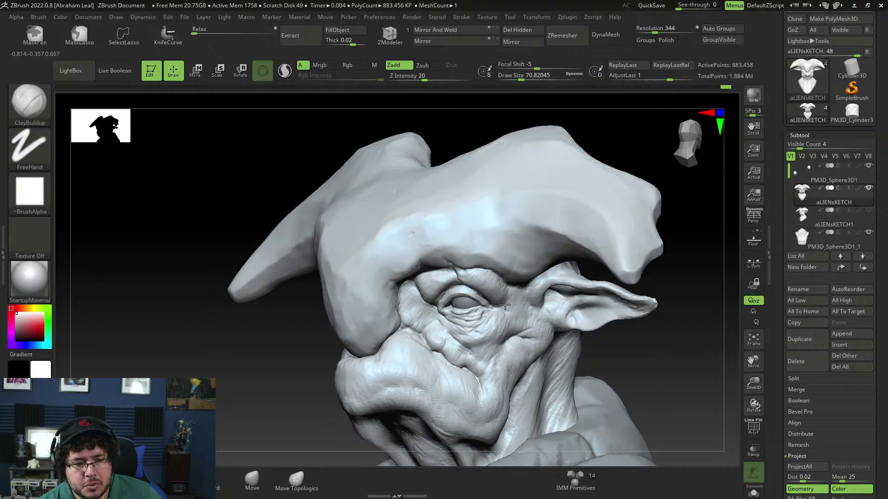
left_click_drag(661, 369, 578, 365)
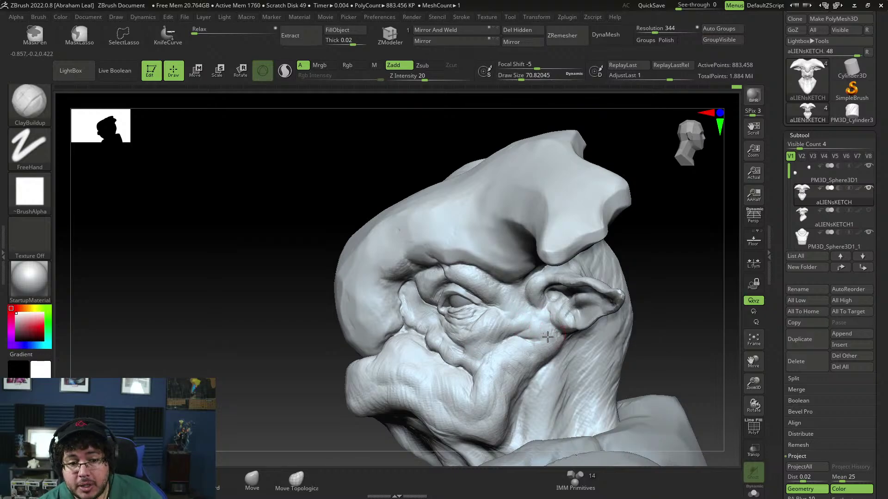
left_click_drag(668, 305, 669, 346)
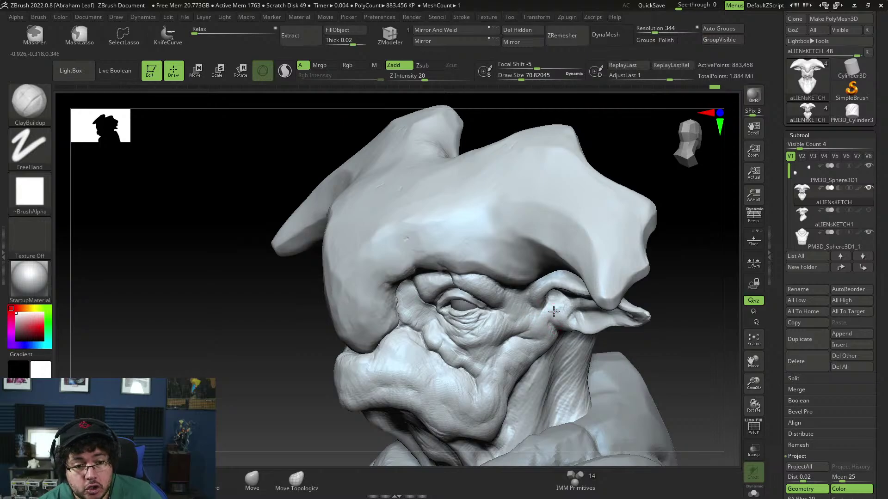
mouse_move(686, 330)
left_mouse_down()
mouse_move(655, 303)
mouse_move(670, 284)
mouse_move(640, 268)
mouse_move(606, 282)
left_mouse_up()
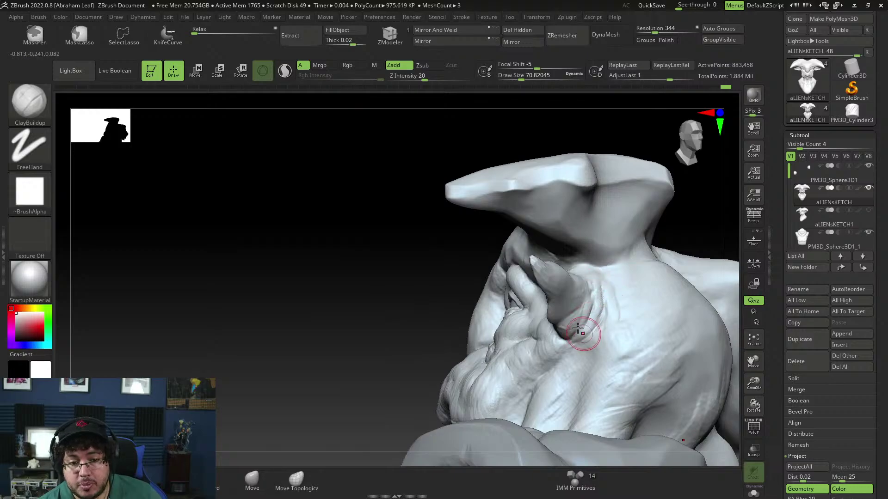
left_click_drag(684, 207, 722, 224)
Build up the brow fold under the horn's edge with ClayBuildup at draw sizes of about 54 and 68
mouse_move(666, 259)
left_mouse_down()
mouse_move(671, 273)
mouse_move(642, 272)
mouse_move(690, 300)
left_mouse_up()
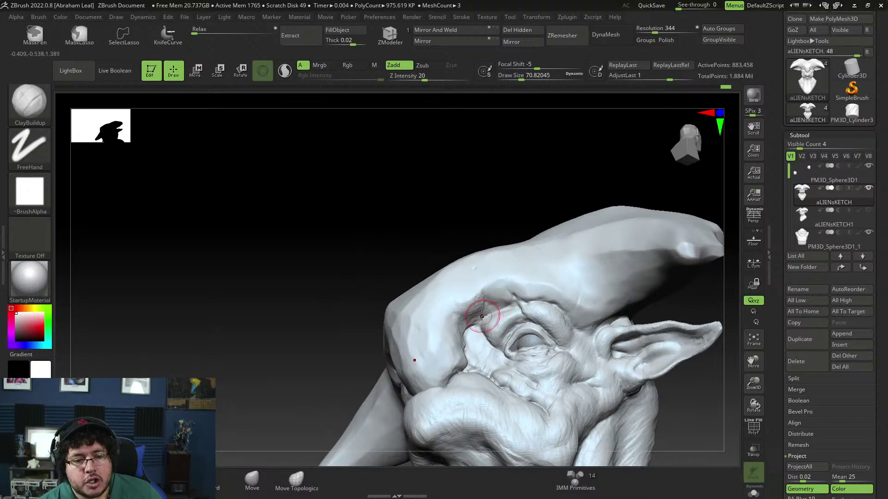
key("space")
left_click_drag(479, 318, 476, 318)
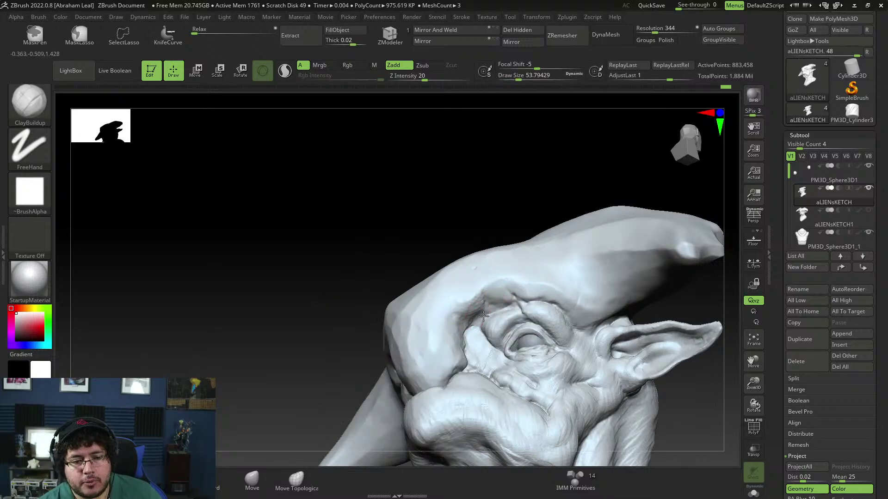
key("]")
left_click_drag(495, 297, 489, 296)
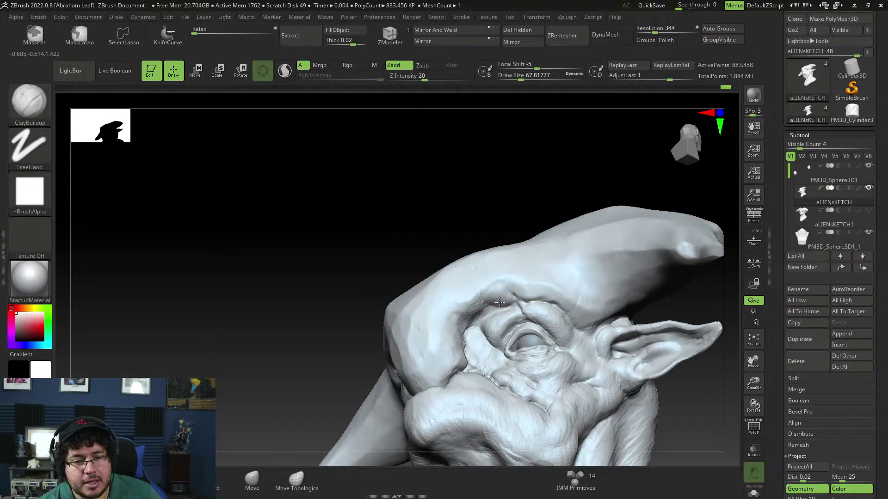
Flatten the rim of the forehead plate above the eye with TrimDynamic at a draw size of about 94
key("b")
key("d")
key("space")
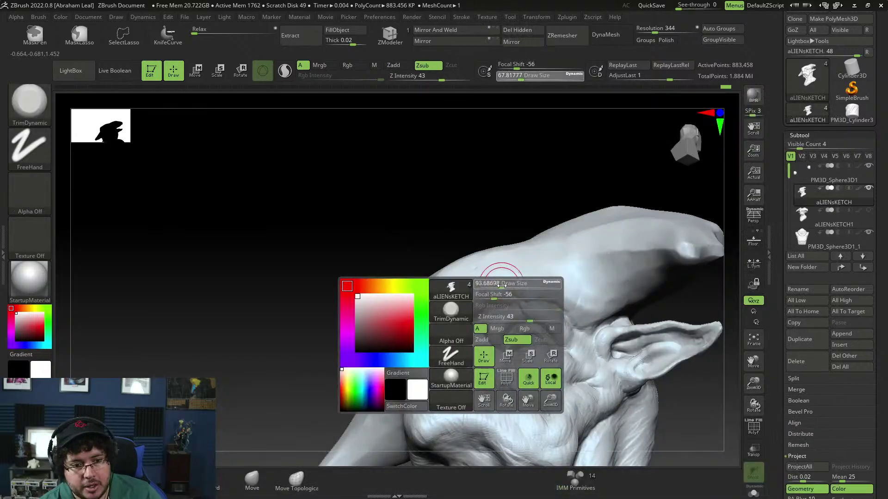
left_click_drag(501, 290, 498, 289)
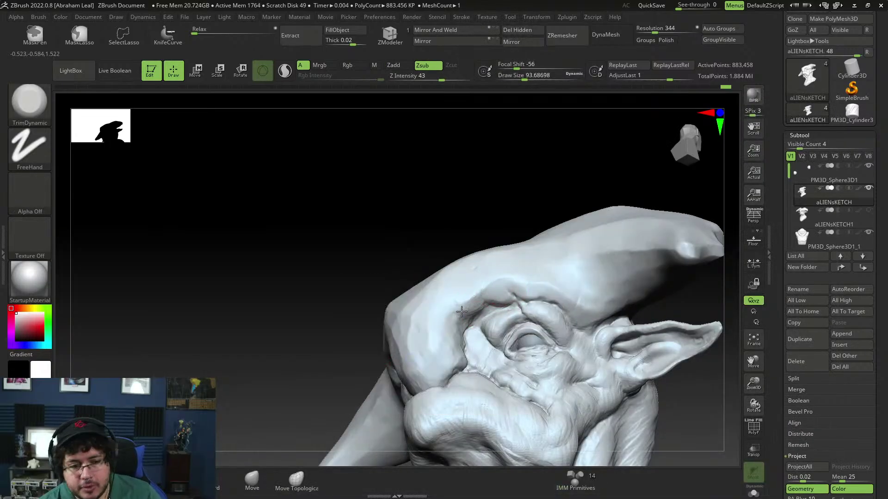
left_click_drag(482, 247, 462, 248)
Fill the inner corner of the eye socket beneath the forehead plate with ClayBuildup at draw sizes of about 71 and 51
key("b")
key("c")
key("b")
key("space")
mouse_move(476, 311)
left_mouse_down()
mouse_move(465, 310)
mouse_move(465, 327)
mouse_move(465, 319)
mouse_move(479, 320)
left_mouse_up()
key("space")
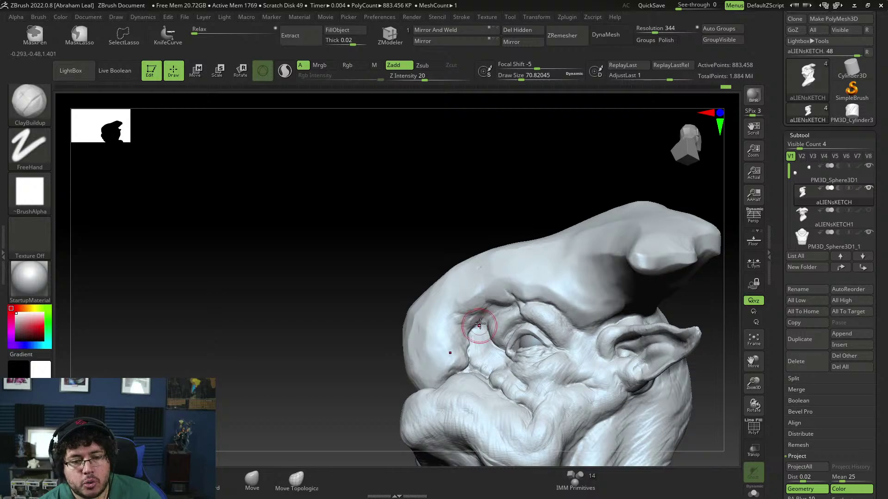
left_click_drag(498, 228, 514, 229)
key("space")
left_click_drag(488, 312, 487, 319)
Add skin folds from the inner brow down beside the nose with ClayBuildup at a draw size of about 71
right_click_drag(476, 285, 485, 291)
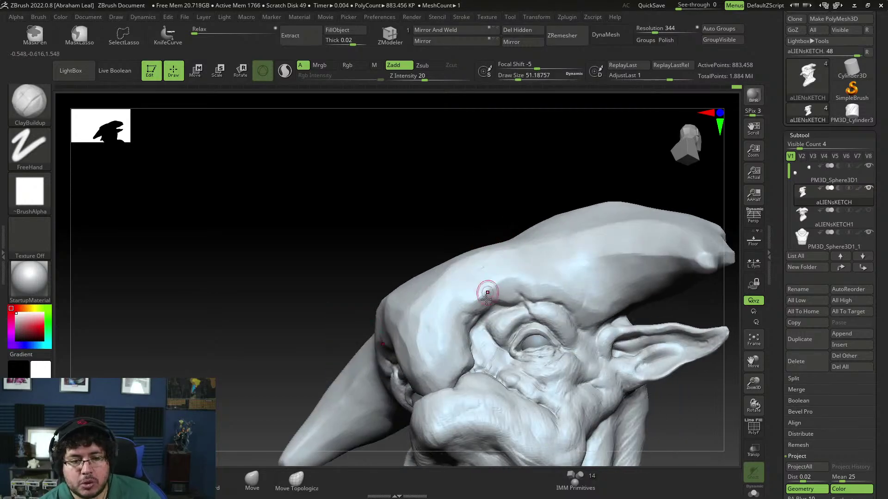
key("space")
left_click_drag(486, 299, 493, 321)
key("space")
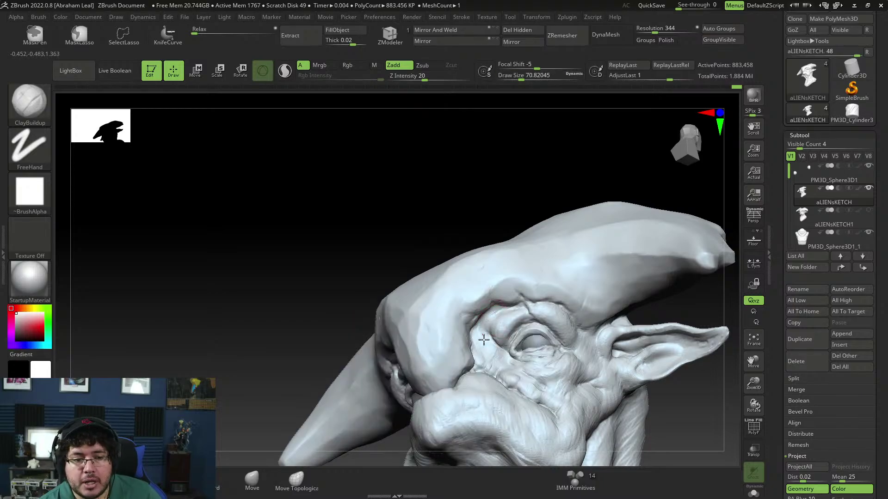
left_click_drag(493, 340, 483, 319)
right_click_drag(492, 259, 560, 207)
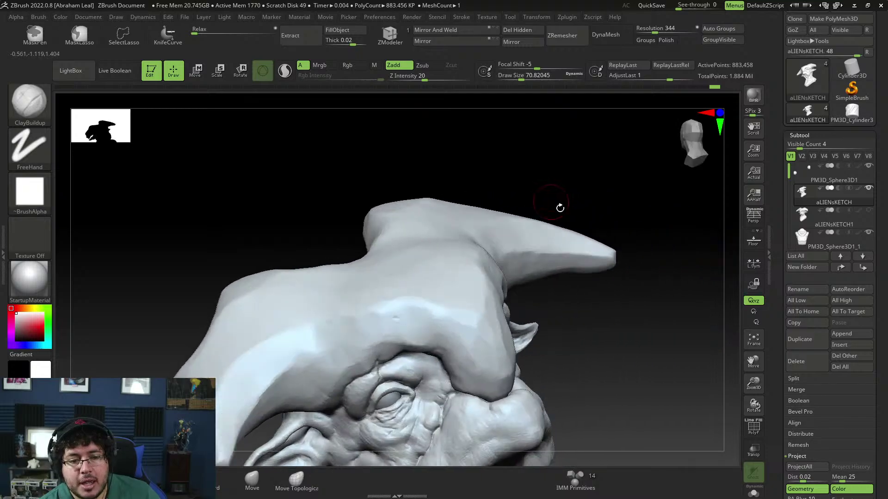
Carve a crease from the inner brow down to the eye corner with DamStandard at a draw size of about 44
mouse_move(620, 309)
right_mouse_down("alt")
mouse_move(629, 263)
mouse_move(626, 302)
mouse_move(609, 264)
right_mouse_up("alt")
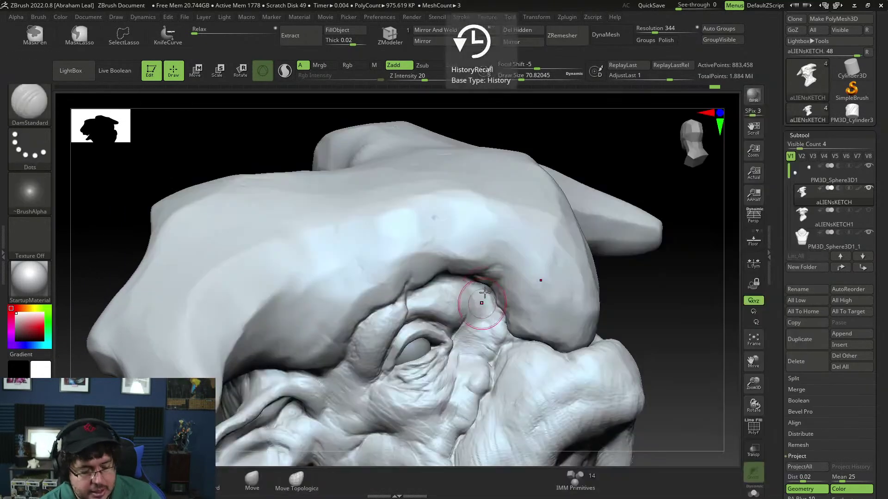
key("s")
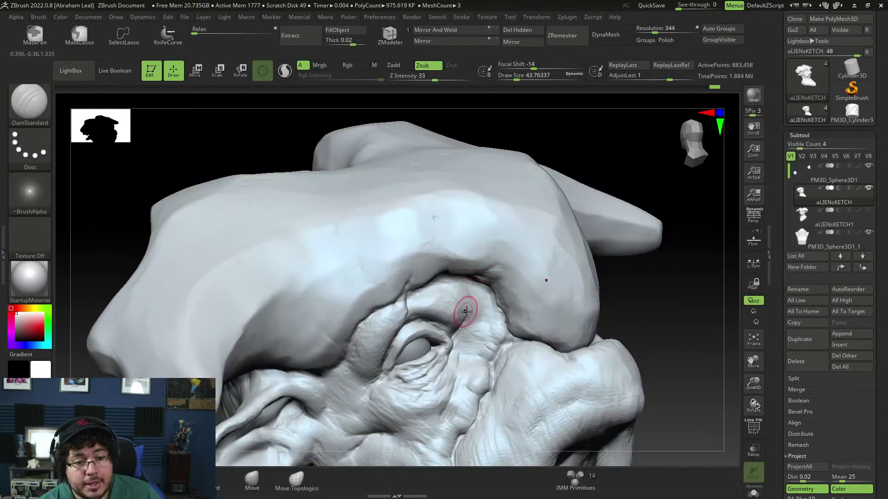
mouse_move(467, 299)
left_mouse_down()
mouse_move(462, 331)
mouse_move(470, 328)
mouse_move(458, 343)
left_mouse_up()
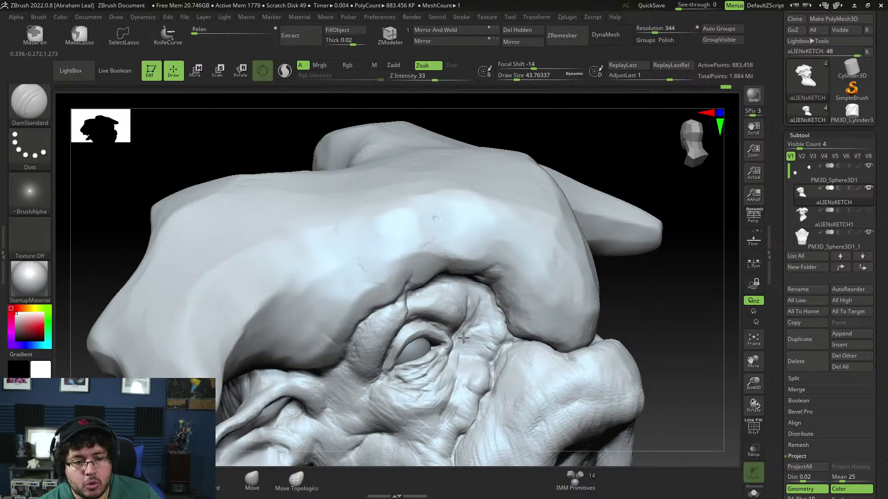
left_click_drag(669, 303, 633, 342)
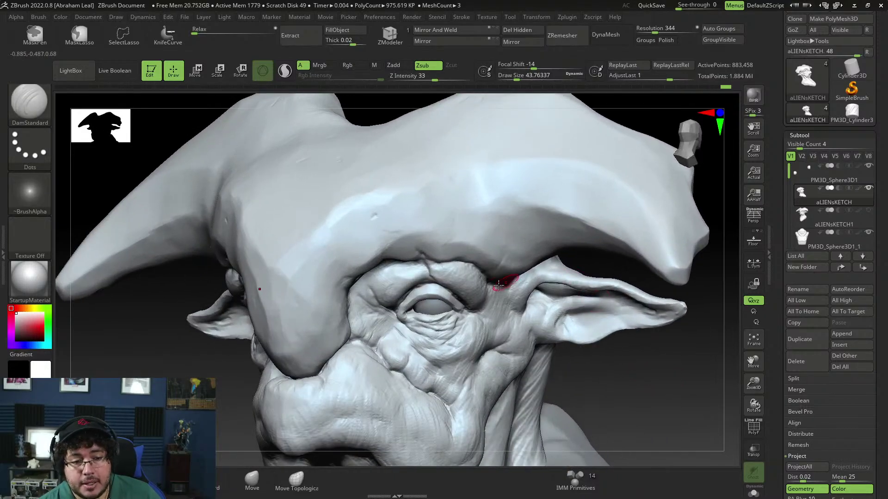
Cut cracks running up from the brow into the forehead plate with DamStandard at a draw size of about 54
left_click_drag(608, 384, 701, 422, "alt")
key("space")
mouse_move(442, 302)
left_mouse_down()
mouse_move(452, 298)
mouse_move(434, 295)
mouse_move(452, 258)
mouse_move(430, 310)
left_mouse_up()
left_click_drag(264, 416, 758, 391)
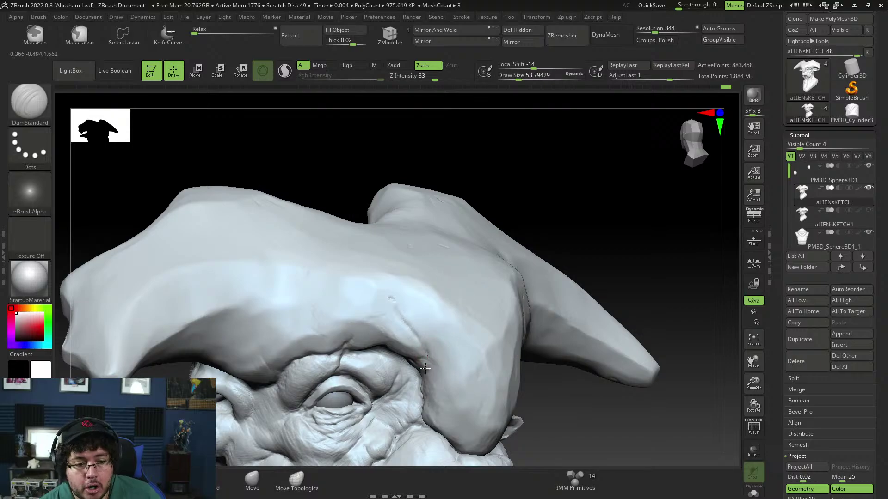
left_click_drag(427, 363, 420, 337)
left_click_drag(422, 295, 446, 265)
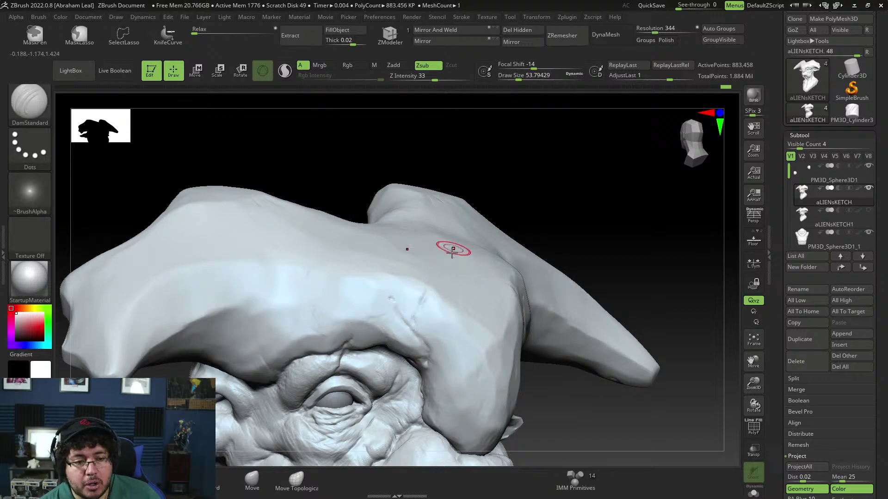
Flatten the cracked area above the brow and the horn's base with TrimDynamic at a draw size of about 80
key("b")
key("t")
key("d")
key("space")
mouse_move(431, 307)
left_mouse_down()
mouse_move(407, 300)
mouse_move(404, 326)
mouse_move(434, 350)
left_mouse_up()
left_click_drag(589, 411, 575, 383, "alt")
mouse_move(576, 384)
left_mouse_down("shift")
mouse_move(587, 409)
mouse_move(563, 370)
left_mouse_up("shift")
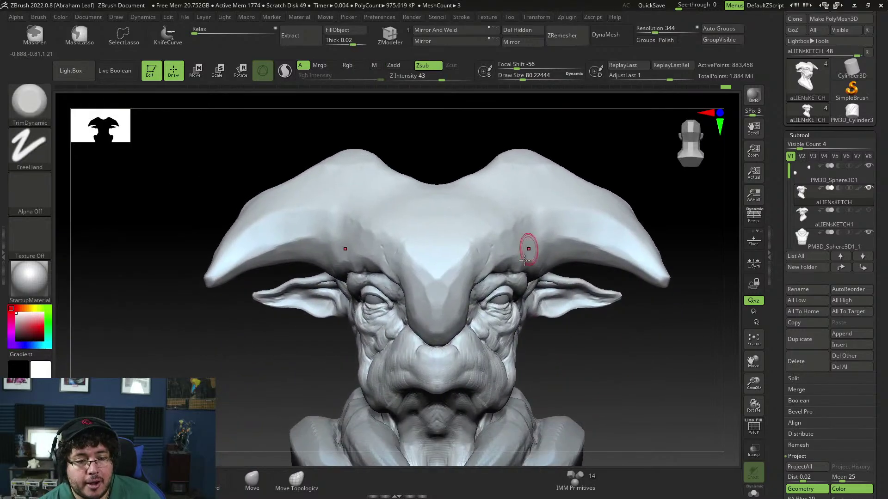
left_click_drag(520, 249, 512, 232)
Plane the horn's upper surface with TrimDynamic at a draw size of about 104
left_click_drag(599, 417, 582, 386, "alt")
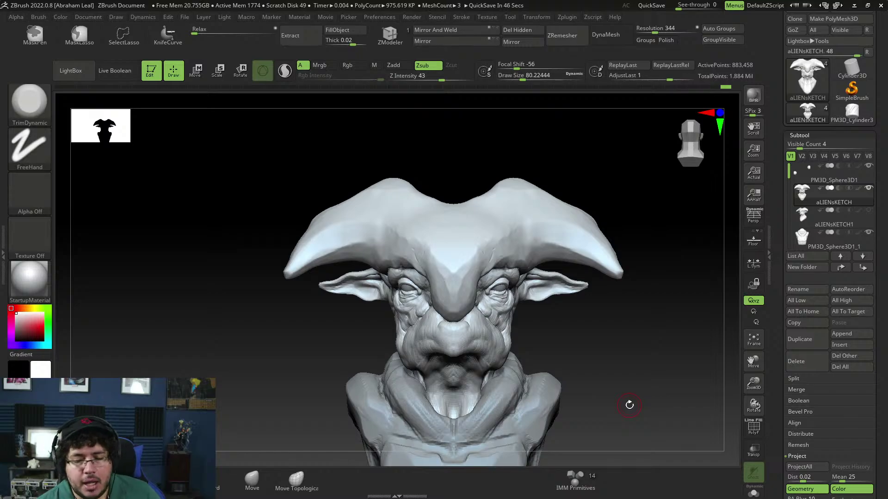
left_click_drag(617, 324, 662, 375)
left_click_drag(668, 237, 665, 245)
key("b")
key("t")
key("d")
key("space")
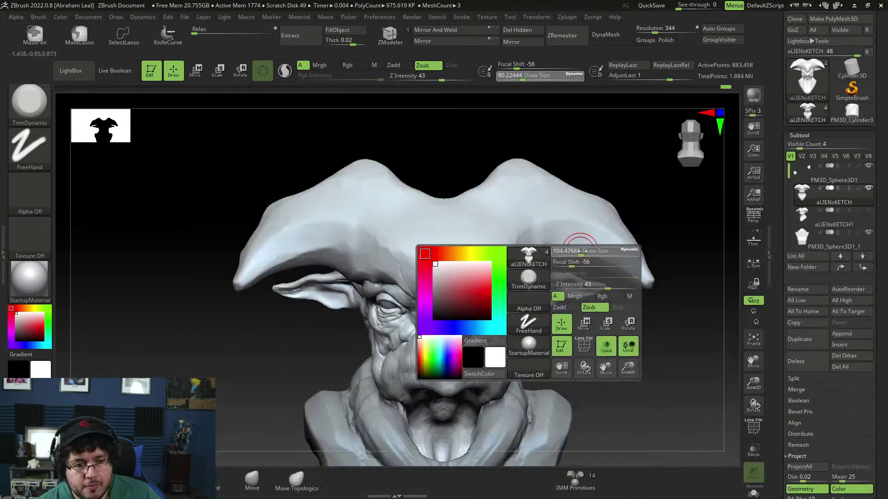
left_click_drag(576, 238, 583, 239)
Flatten the front of the horn peaks and the forehead between them with TrimDynamic at a draw size of about 163
key("space")
left_click_drag(671, 185, 617, 203)
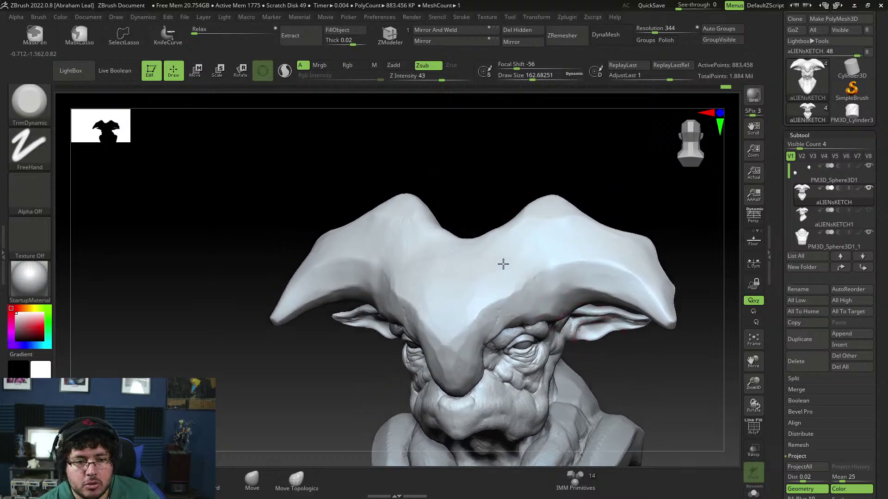
mouse_move(599, 185)
left_mouse_down()
mouse_move(608, 224)
mouse_move(620, 188)
mouse_move(621, 229)
left_mouse_up()
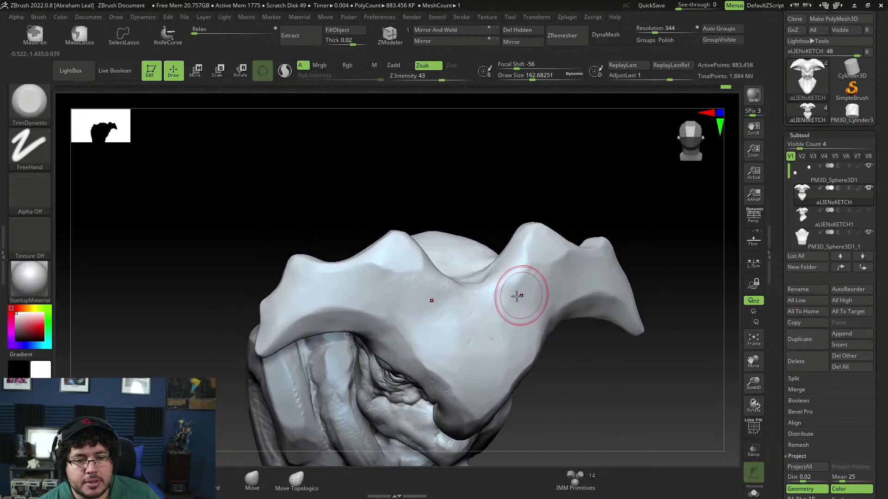
mouse_move(517, 296)
left_mouse_down()
mouse_move(477, 292)
mouse_move(514, 286)
left_mouse_up()
left_click_drag(605, 206, 570, 213)
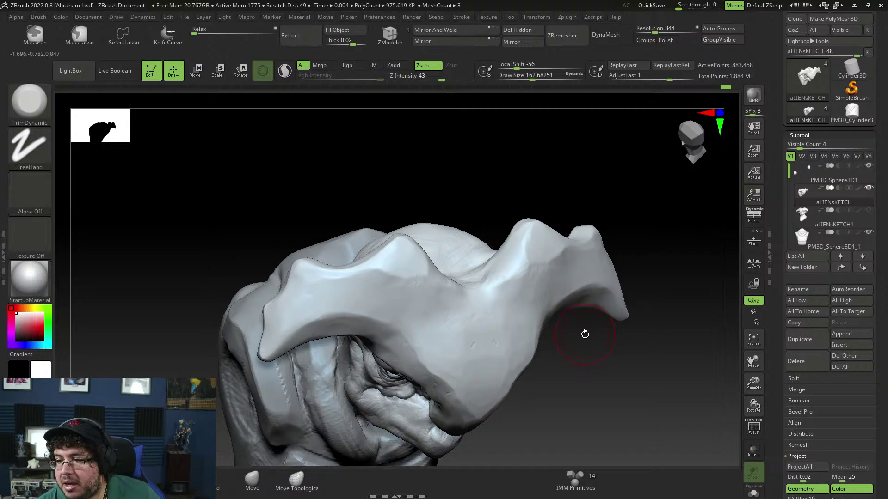
left_click_drag(594, 347, 609, 401, "alt")
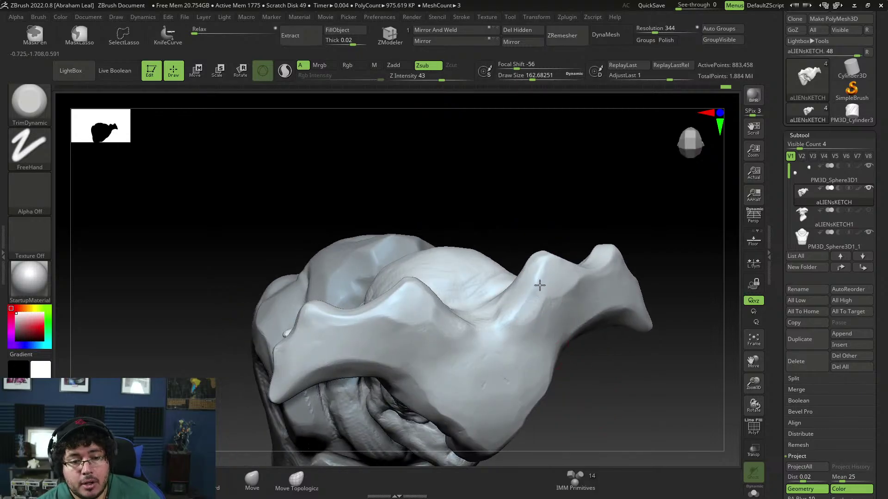
left_click_drag(568, 223, 572, 251)
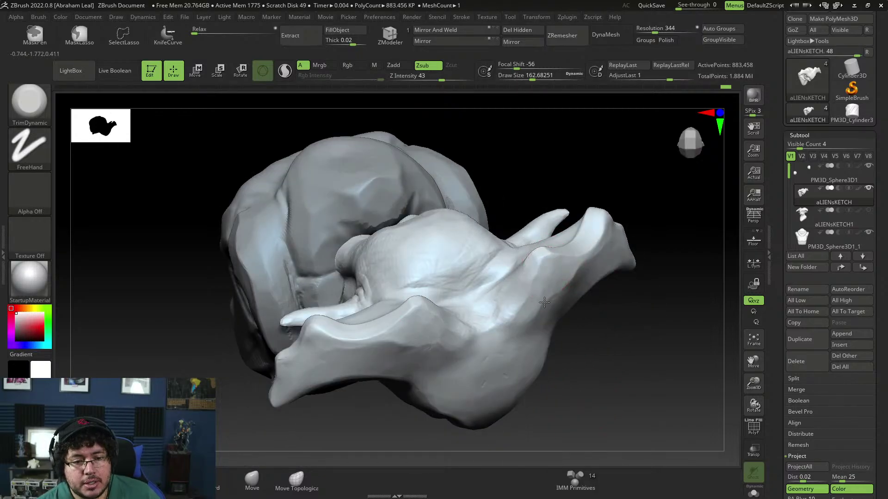
left_click_drag(576, 340, 561, 321)
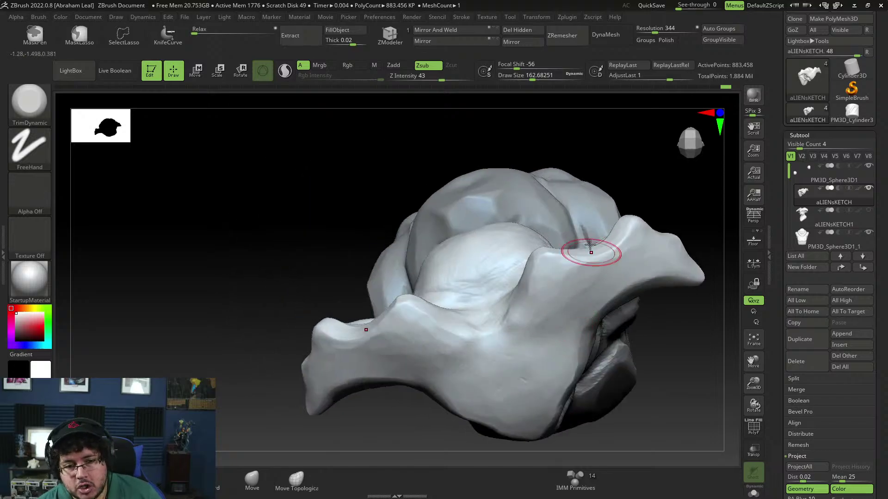
Shape broad planes along the horn's top ridge and outer peak with the TrimDynamic brush
left_click_drag(627, 185, 630, 216)
mouse_move(600, 258)
left_mouse_down()
mouse_move(621, 241)
mouse_move(603, 262)
left_mouse_up()
left_click_drag(652, 349, 648, 293)
right_click_drag(648, 293, 641, 259)
left_click_drag(593, 272, 598, 256)
right_click_drag(631, 289, 627, 259)
left_click_drag(623, 251, 614, 252)
mouse_move(621, 258)
left_mouse_down()
mouse_move(664, 212)
mouse_move(634, 289)
left_mouse_up()
mouse_move(678, 221)
left_mouse_down()
mouse_move(645, 220)
mouse_move(640, 211)
left_mouse_up()
left_click_drag(618, 273, 615, 270)
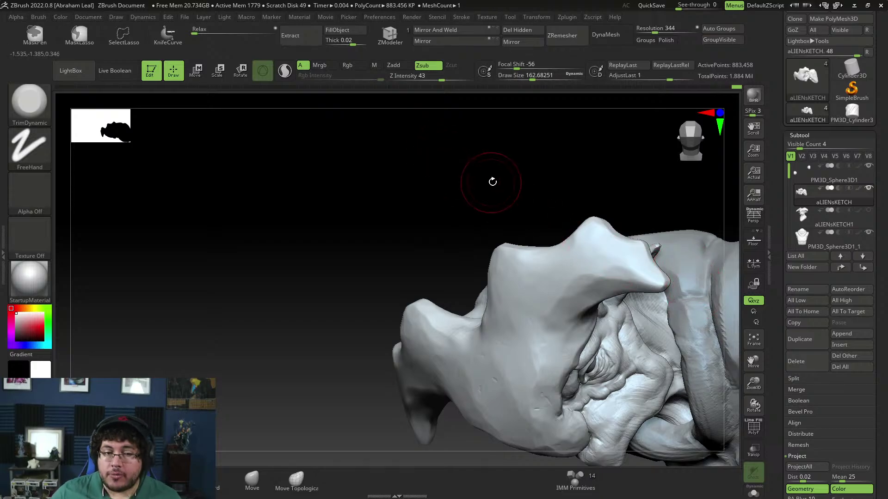
Smooth the dip at the top of the forehead between the horns
mouse_move(491, 182)
left_mouse_down()
mouse_move(526, 151)
mouse_move(548, 166)
left_mouse_up()
left_click_drag(470, 224, 439, 221, "shift")
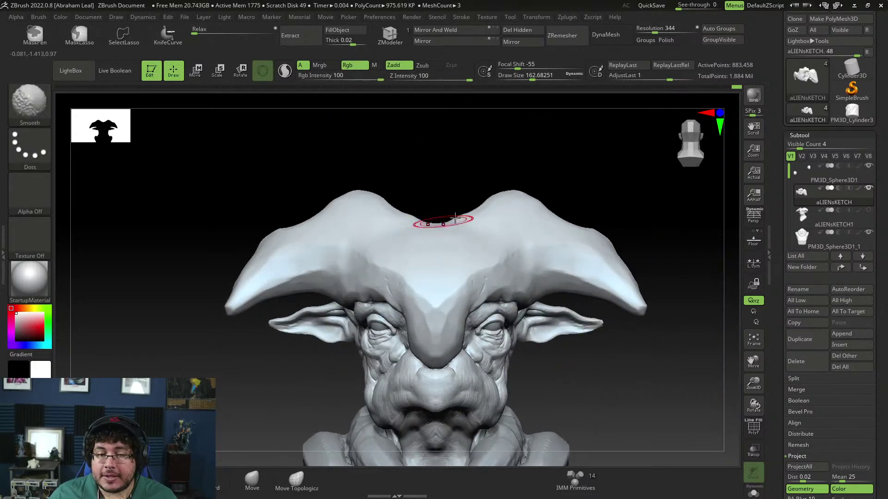
left_click_drag(589, 182, 635, 166, "alt")
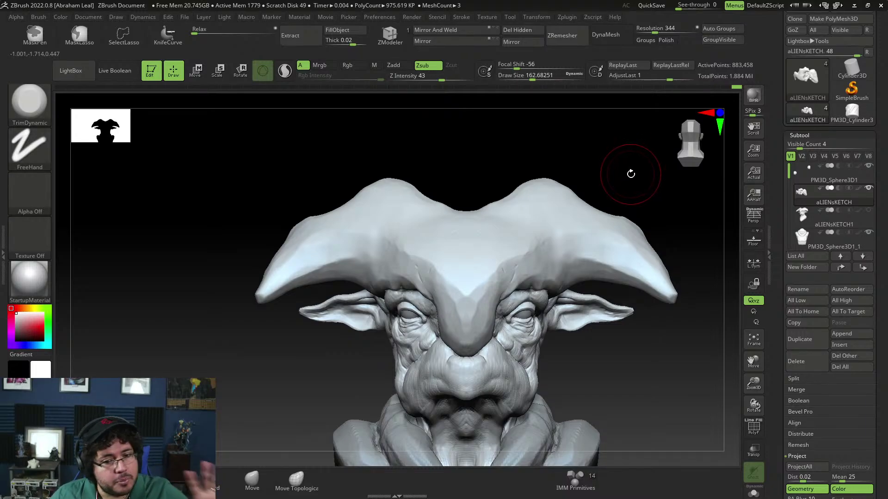
left_click_drag(698, 261, 694, 243, "alt")
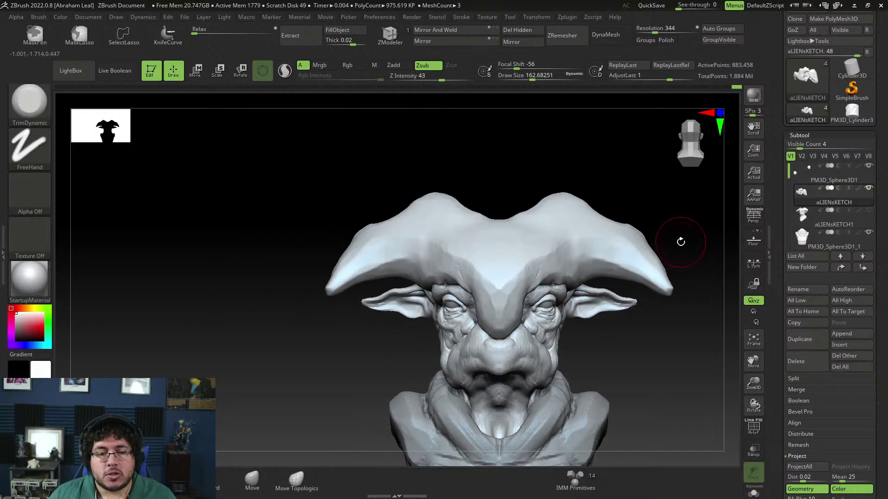
Switch to Discord and open the Old Telephone artwork link posted in the portfolio channel
key("super")
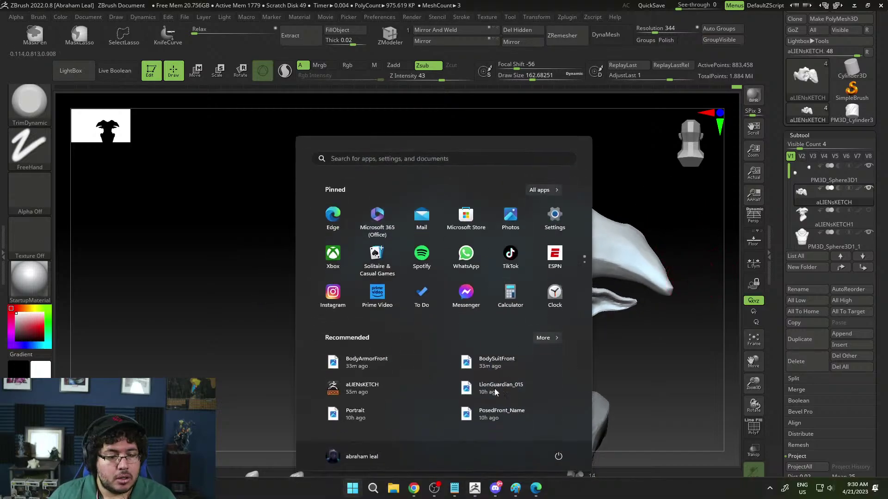
left_click(492, 490)
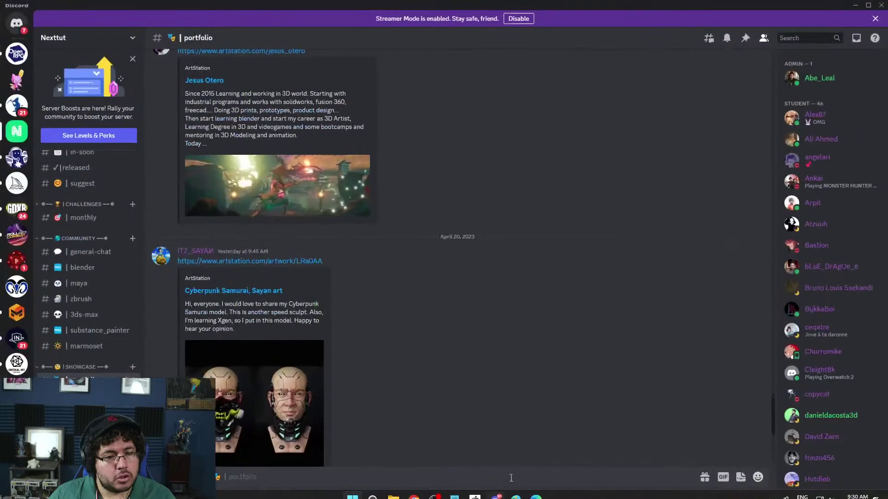
scroll(432, 312, "down", 5)
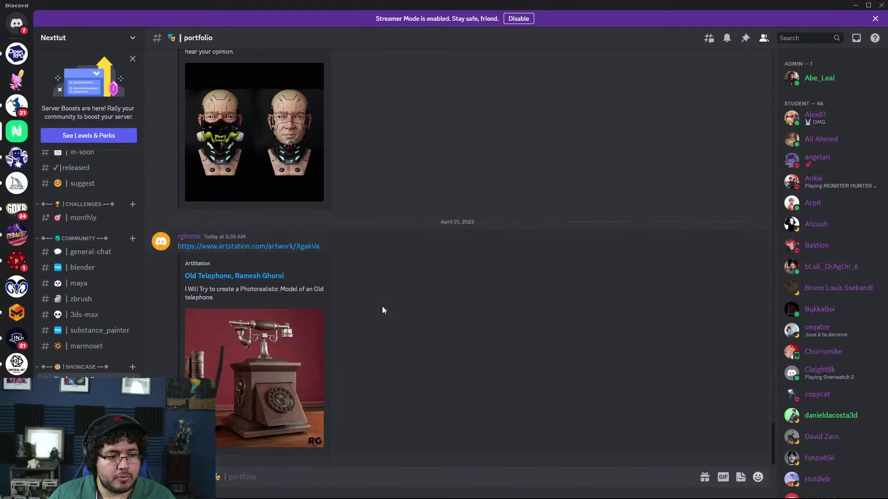
left_click(278, 247)
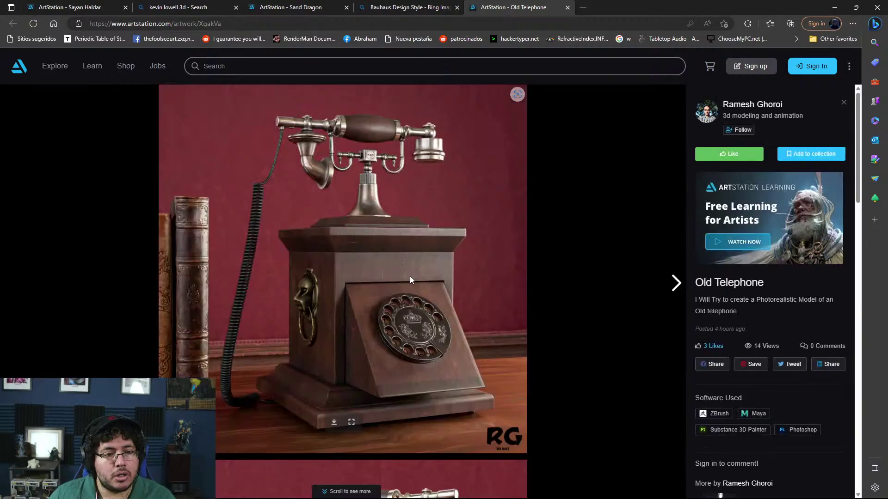
Look through the Old Telephone renders, open the artist's ArtStation profile, and close the Bauhaus image search page
scroll(397, 268, "down", 7)
scroll(397, 268, "down", 3)
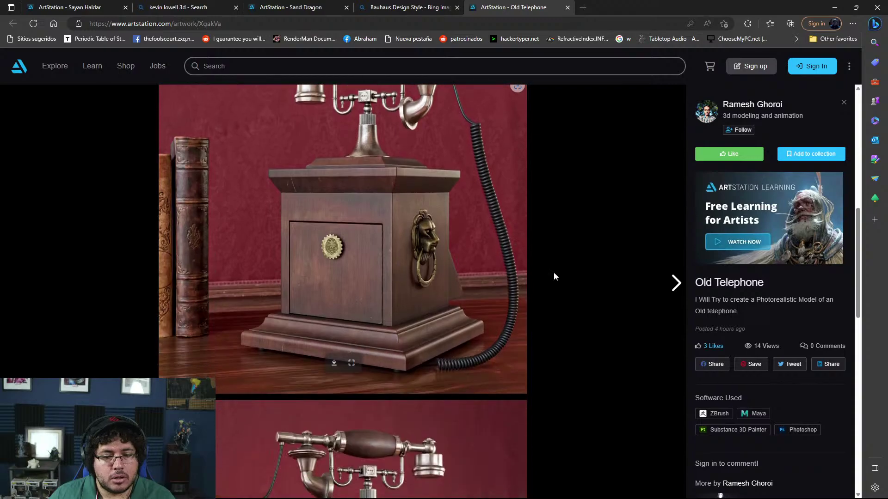
scroll(573, 268, "up", 10)
left_click(743, 109)
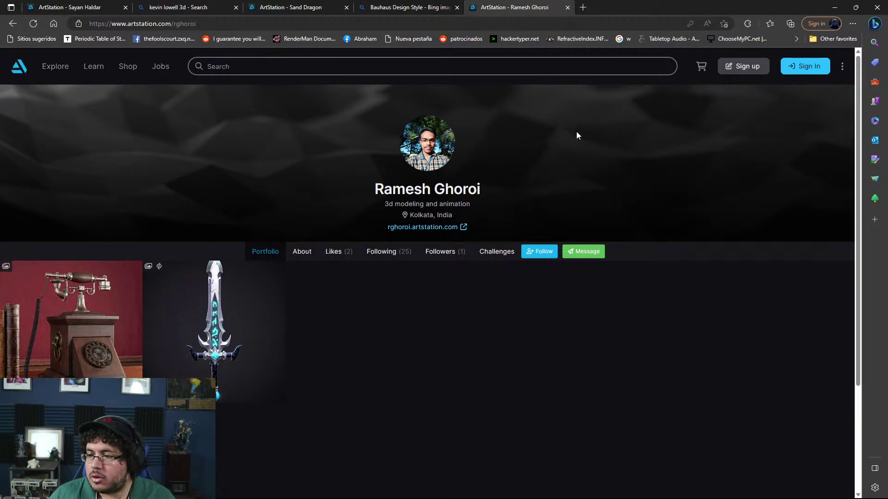
left_click(456, 7)
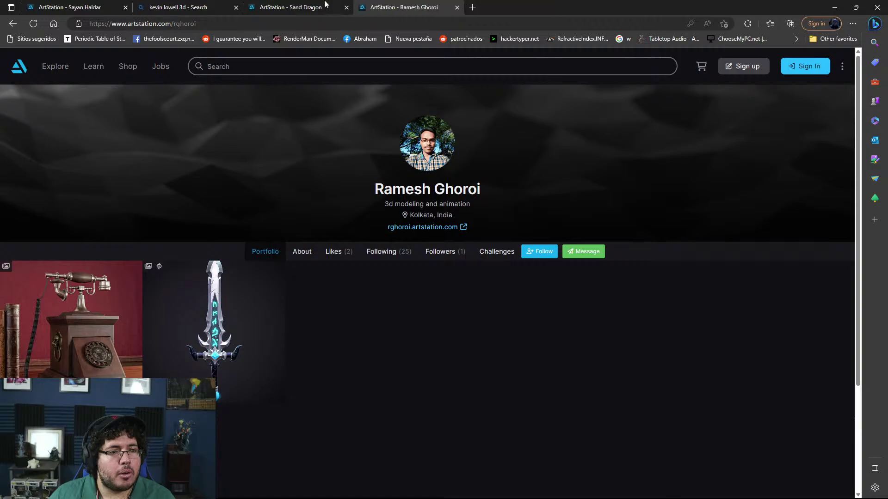
Close the Sand Dragon artwork, image search and older profile pages, and minimise the browser to return to Discord
left_click(346, 7)
left_click(235, 7)
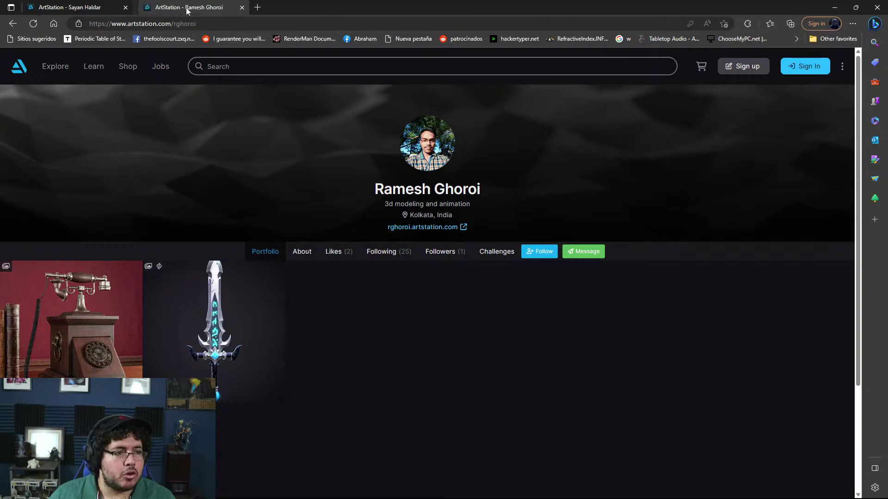
left_click(126, 8)
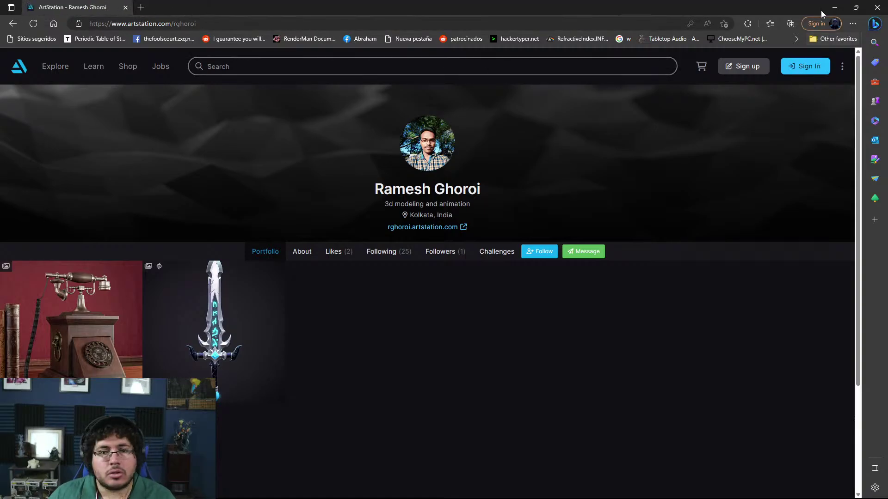
left_click(834, 8)
Look back through earlier posts in the portfolio channel and in the portfolio-review channel
scroll(347, 277, "up", 5)
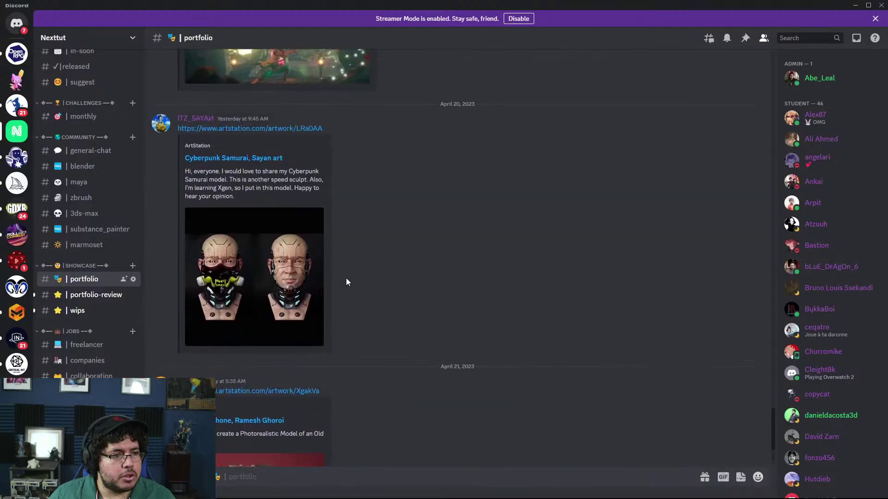
scroll(346, 282, "up", 10)
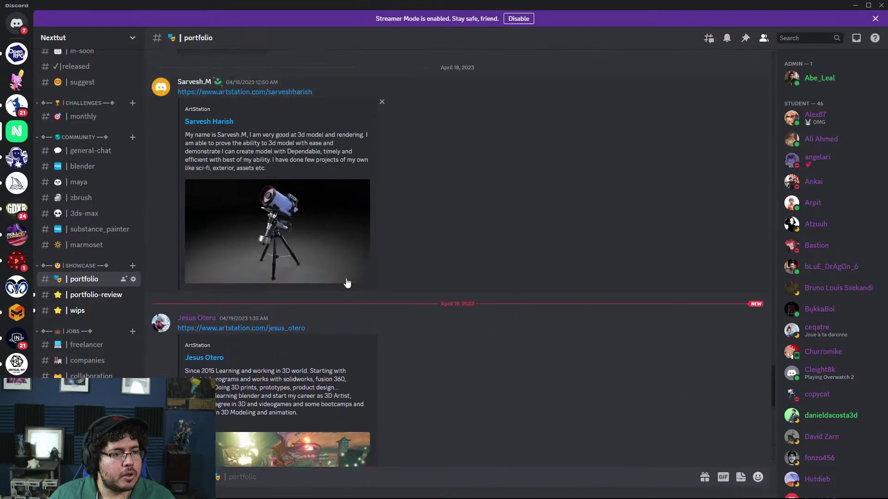
scroll(347, 282, "up", 2)
left_click(80, 295)
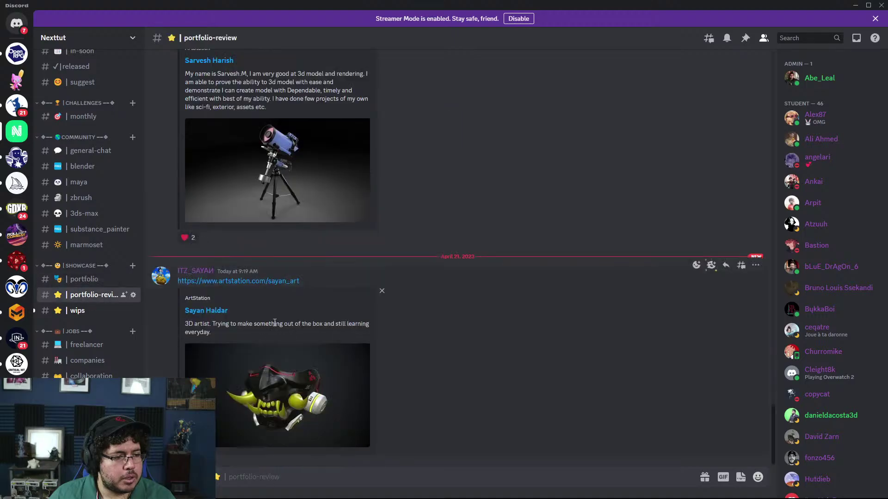
scroll(307, 329, "up", 6)
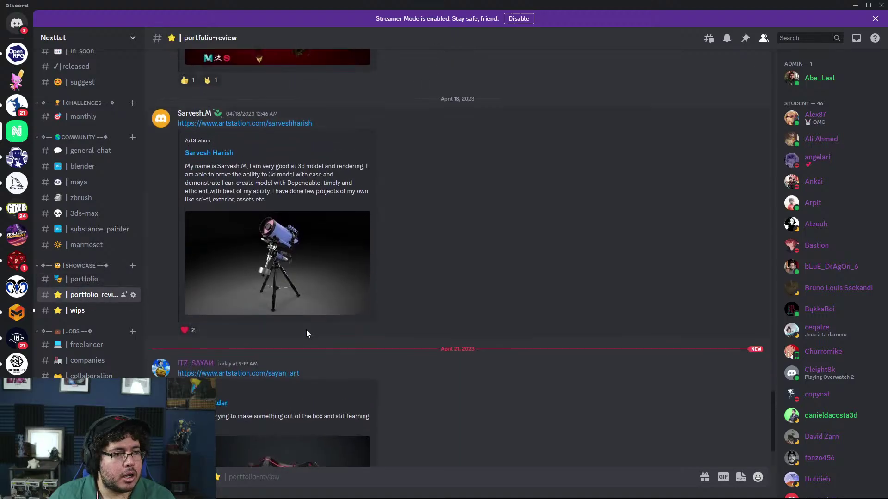
scroll(306, 329, "up", 6)
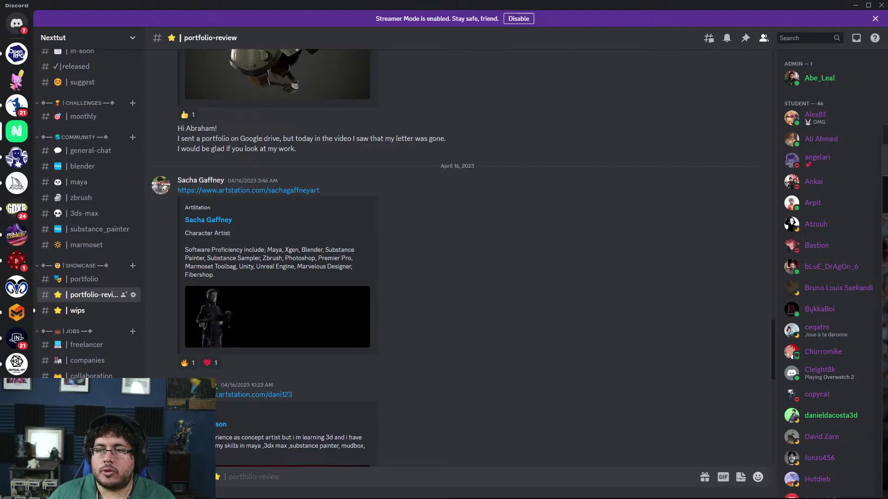
Bring up the browser window with the game prop artist's ArtStation profile and look over the portfolio gallery
left_click_drag(887, 113, 620, 2)
scroll(584, 150, "down", 6)
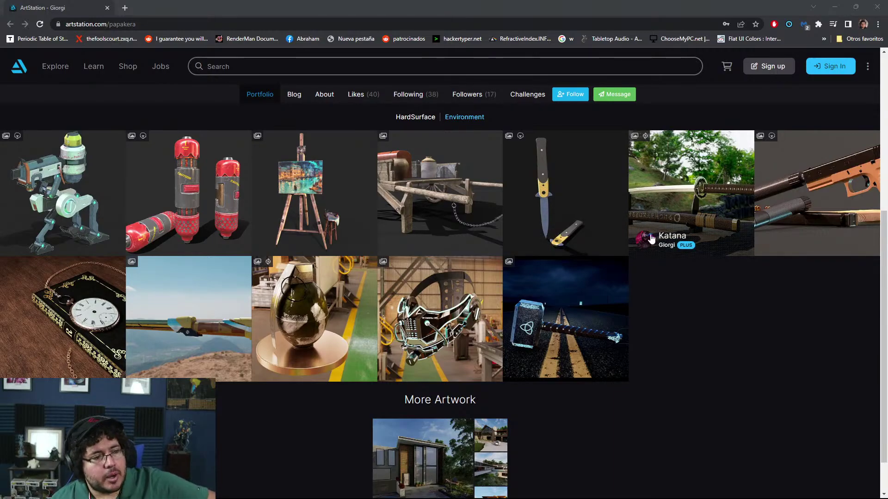
scroll(589, 203, "down", 1)
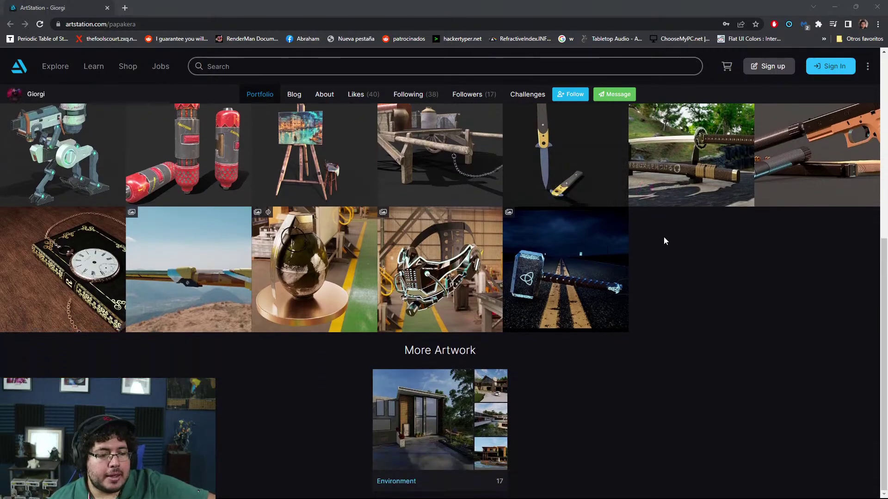
scroll(664, 236, "up", 1)
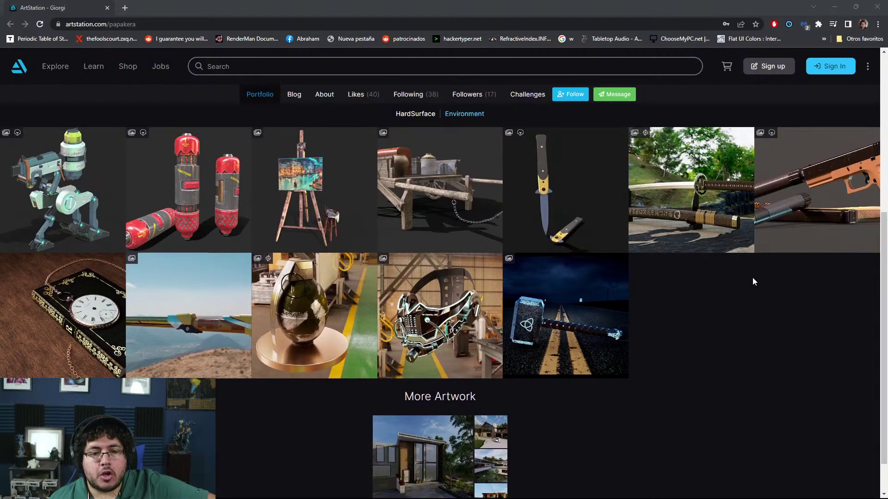
Open the Pocket Knife artwork, examine its renders, and return to the artist's profile
left_click(586, 200)
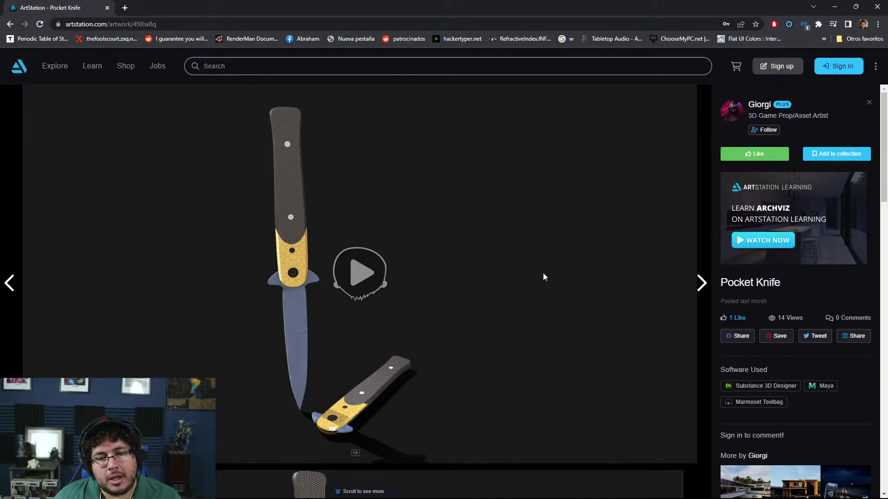
scroll(541, 268, "down", 5)
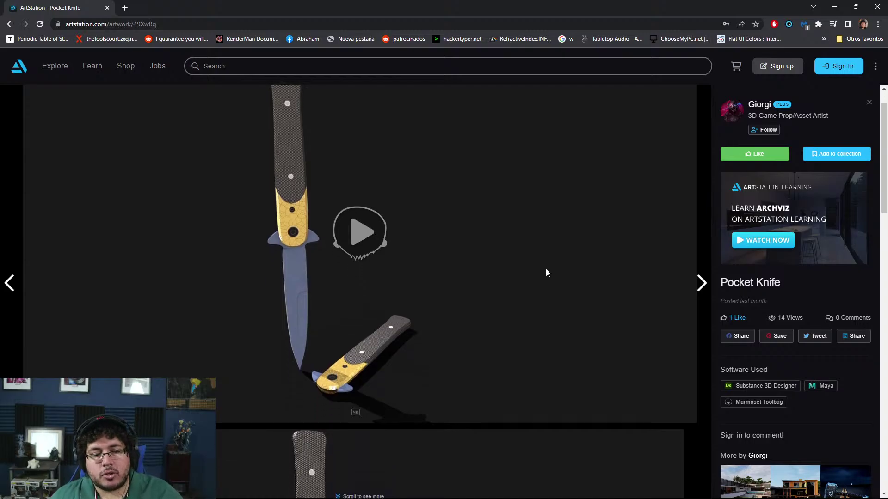
scroll(459, 235, "down", 8)
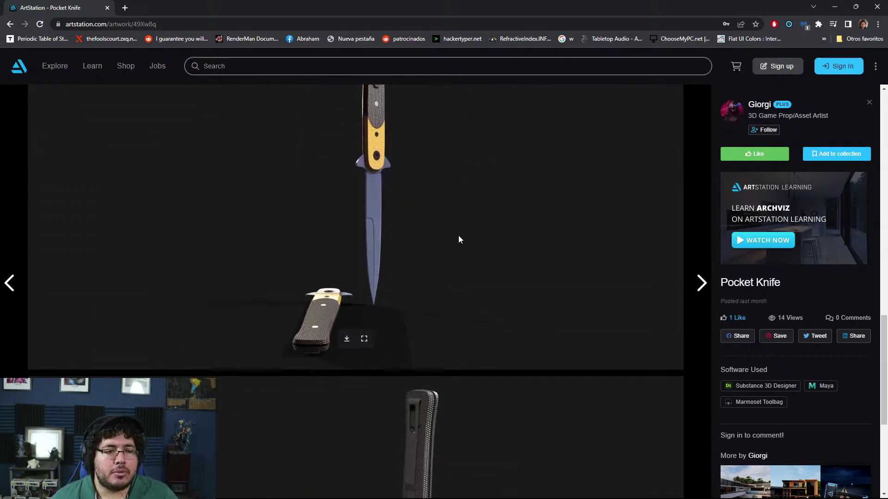
scroll(459, 239, "down", 5)
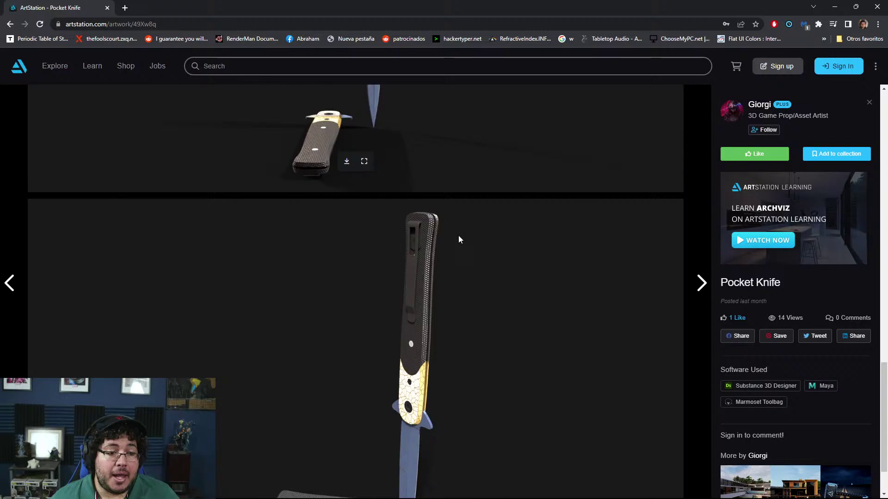
left_click(758, 104)
Open the Messy artist easel artwork, examine its renders, and return to the artist's profile
scroll(551, 240, "down", 4)
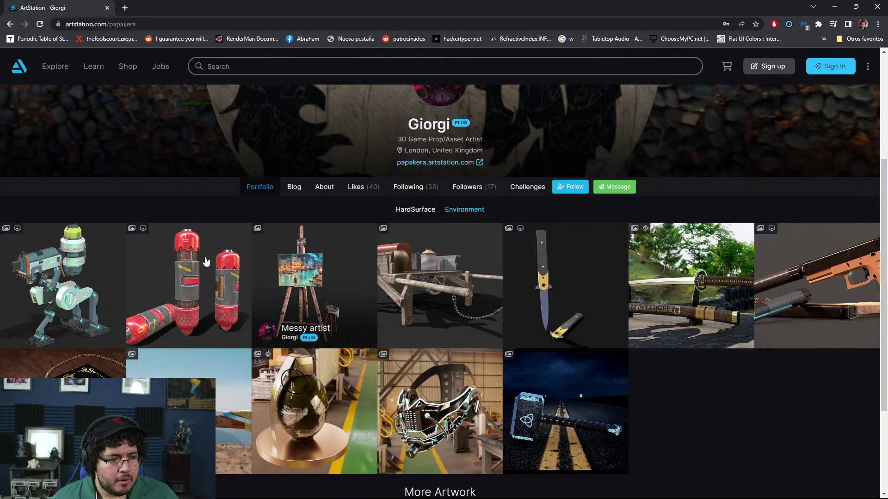
left_click(305, 298)
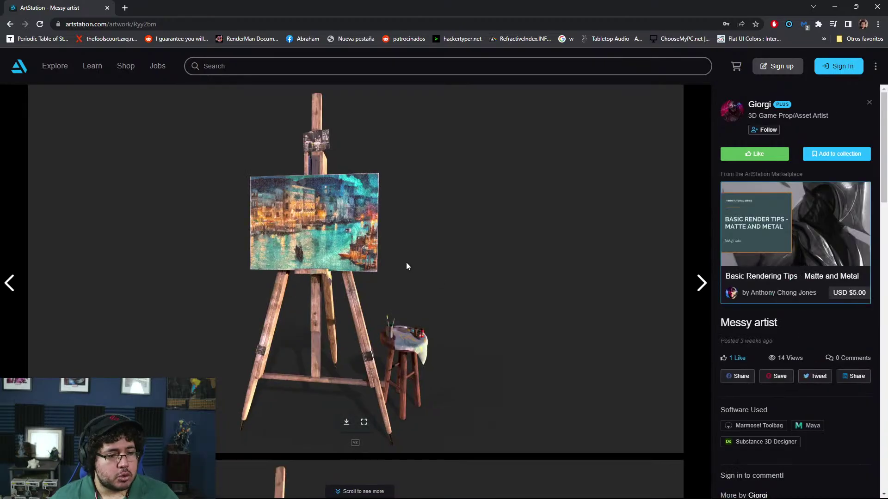
scroll(406, 263, "down", 3)
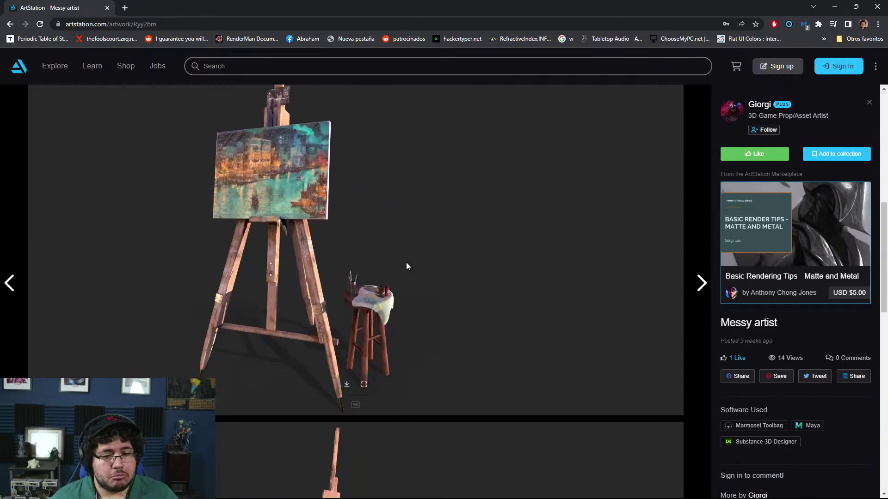
scroll(406, 262, "down", 12)
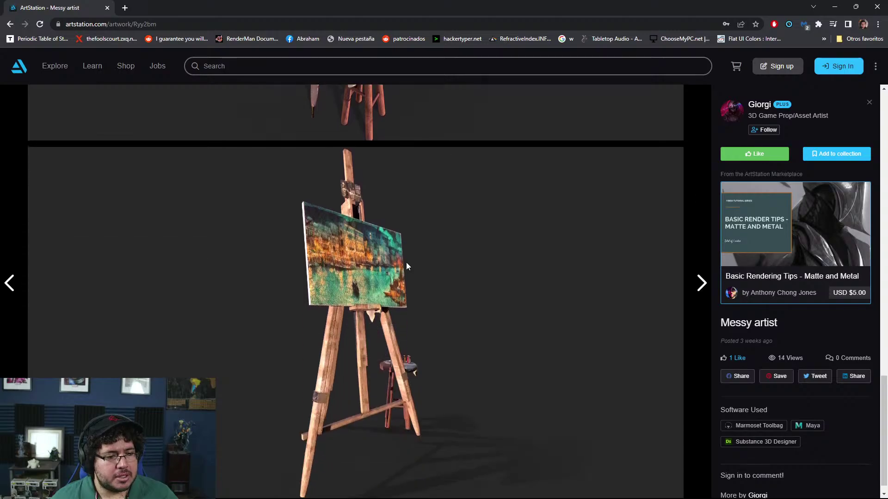
scroll(406, 262, "down", 1)
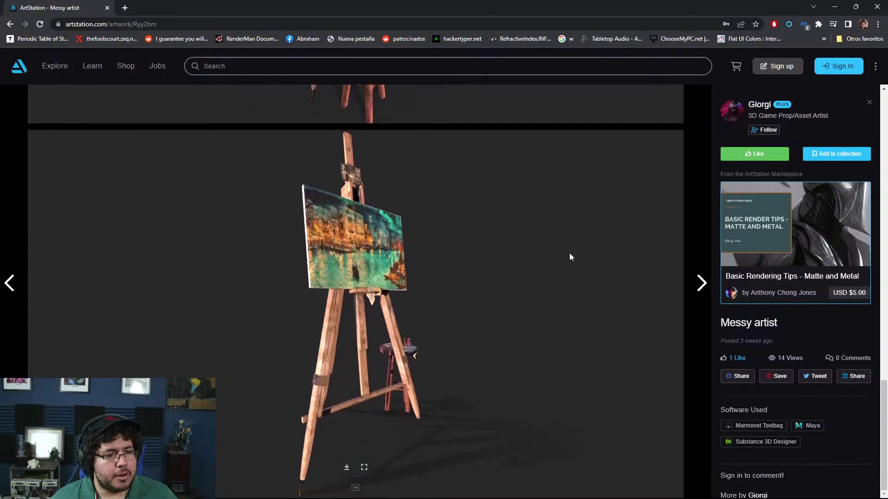
left_click(765, 106)
Open the Apex Legends Grenade artwork, examine its renders, and return to the artist's profile
scroll(271, 342, "down", 1)
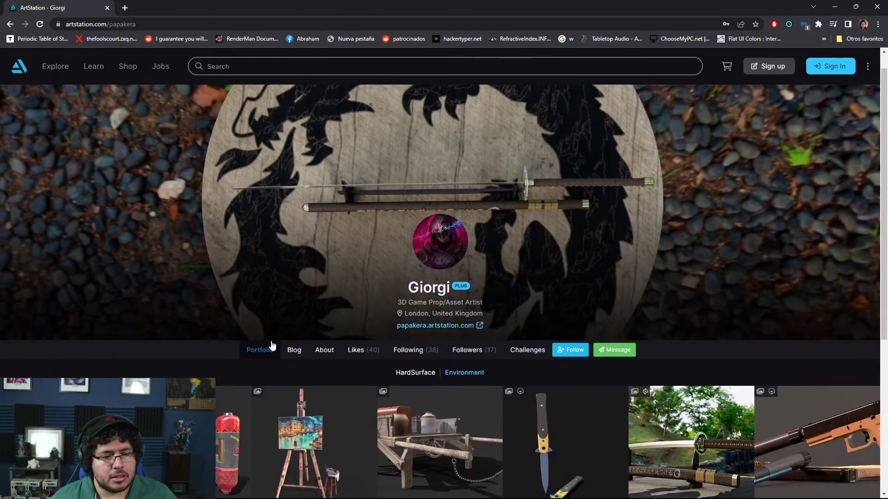
scroll(273, 346, "down", 3)
left_click(212, 276)
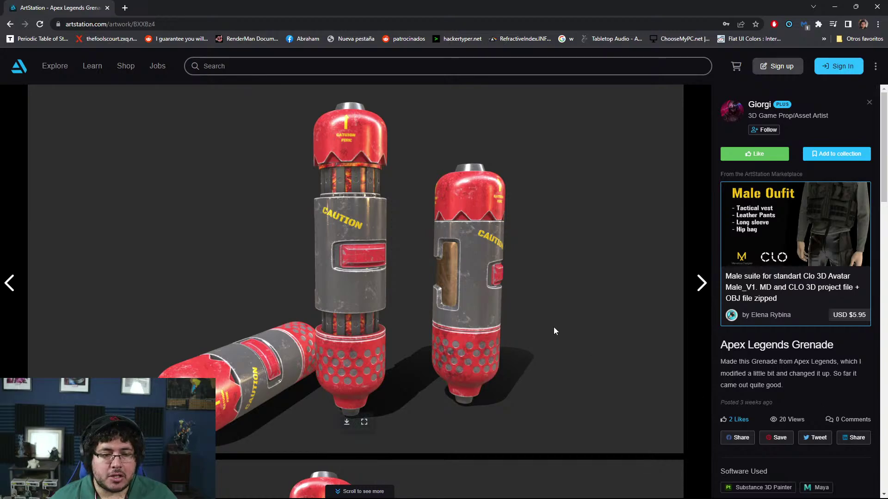
scroll(481, 317, "down", 4)
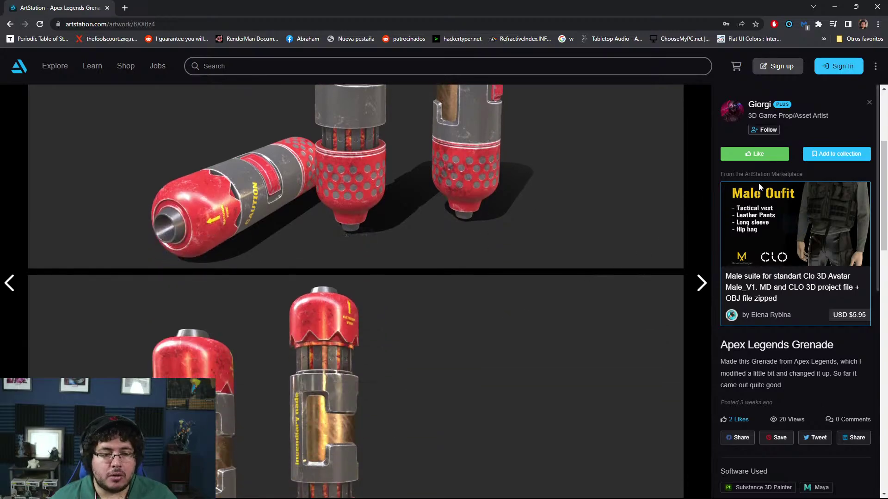
left_click(759, 105)
Open the Killjoy Turret (Valorant) Fanart artwork and examine its full-body and close-up renders
scroll(493, 261, "down", 7)
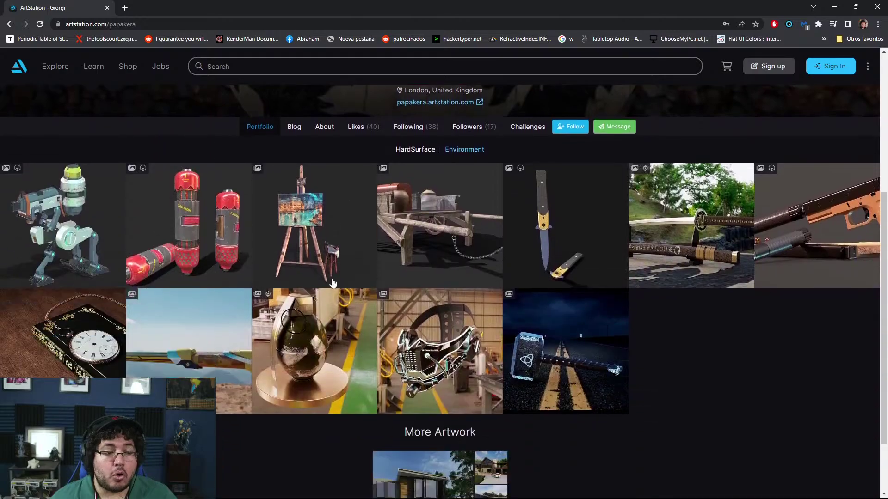
scroll(194, 261, "up", 2)
left_click(50, 225)
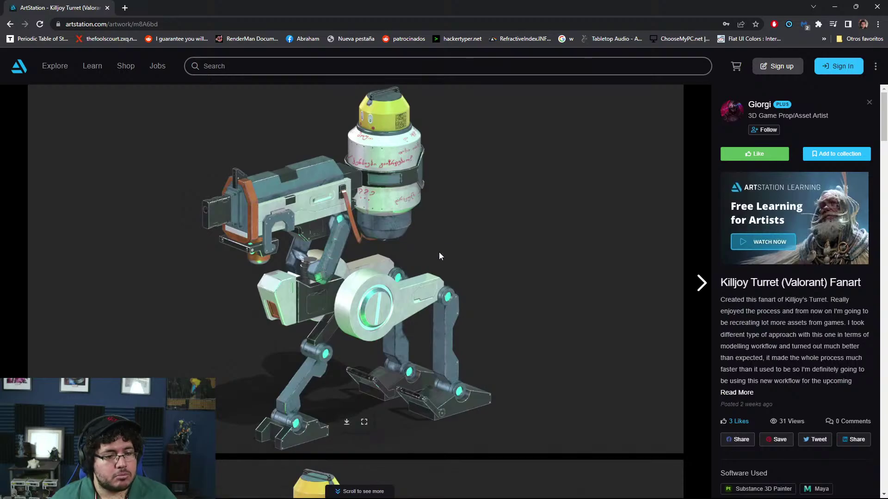
scroll(439, 253, "down", 8)
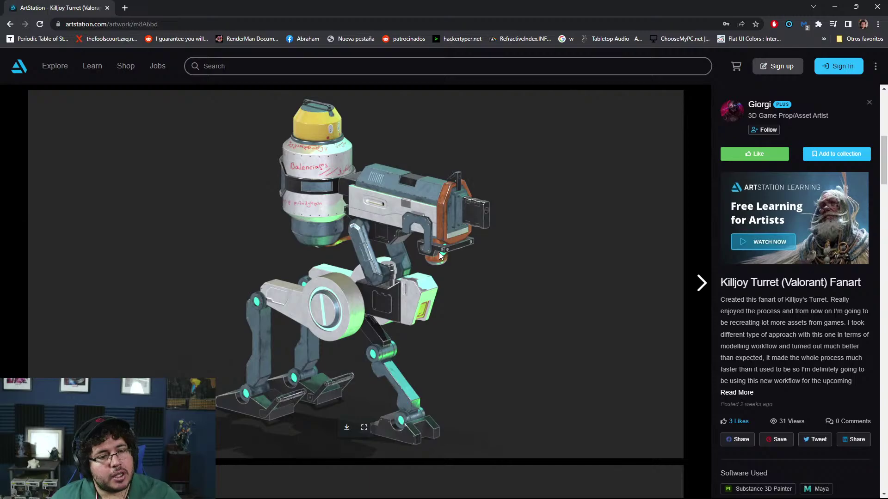
scroll(349, 283, "down", 8)
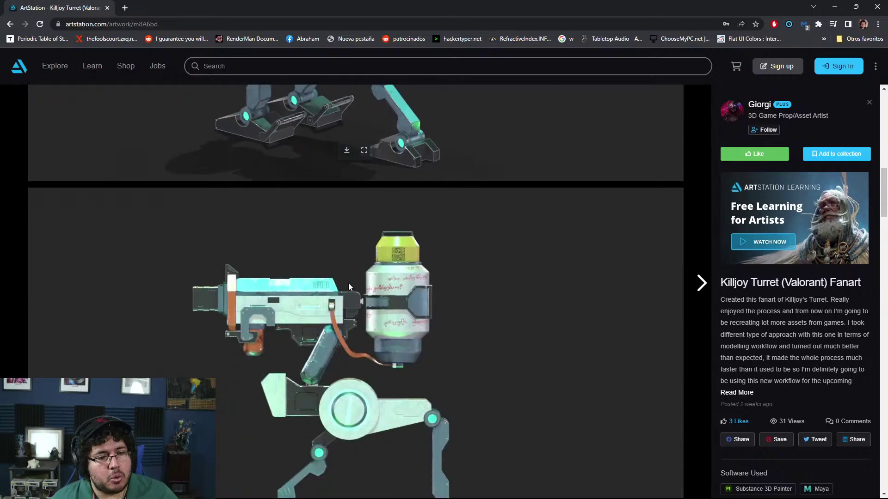
scroll(351, 282, "down", 10)
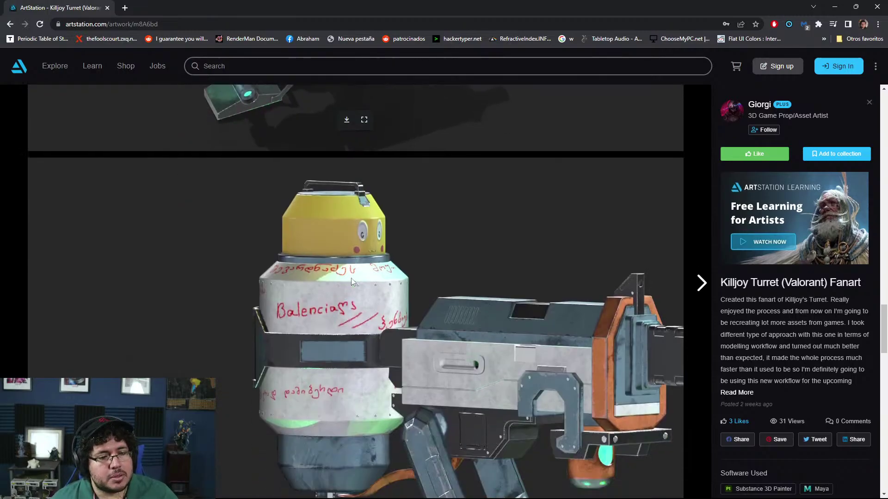
scroll(351, 278, "down", 15)
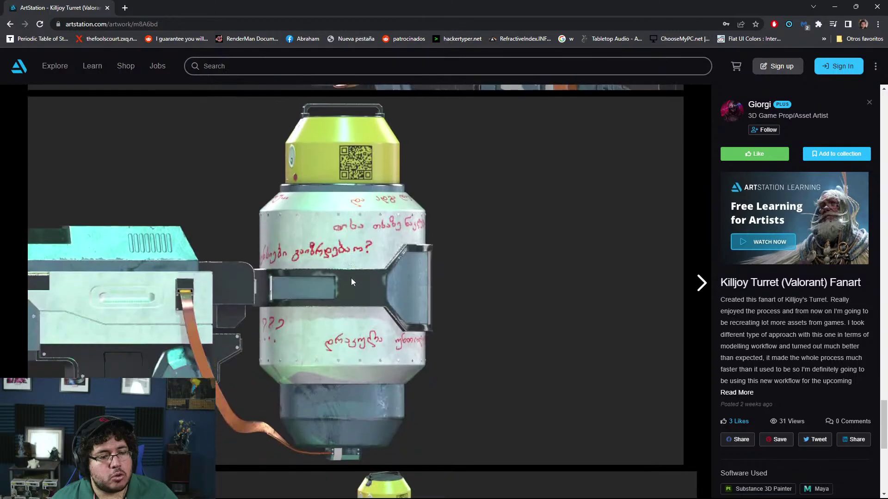
Inspect the turret's topology wireframe from several angles in the interactive 3D viewer, and switch back to the full render
left_click(369, 308)
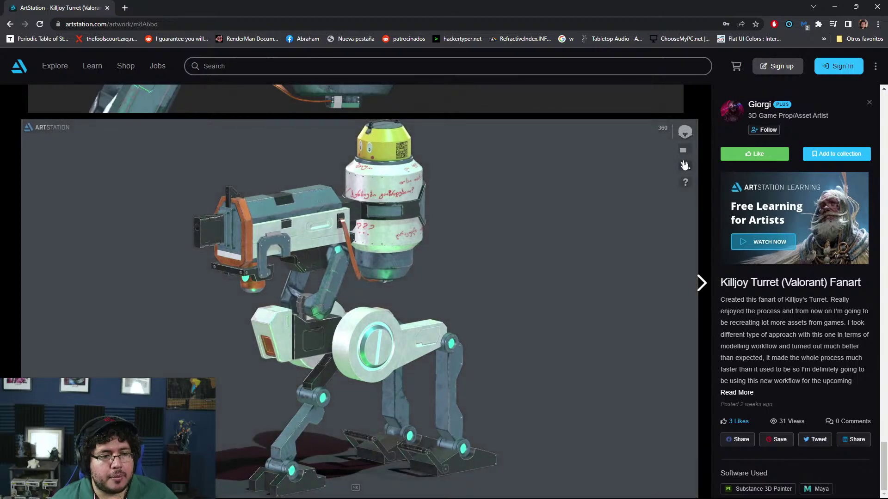
left_click(684, 165)
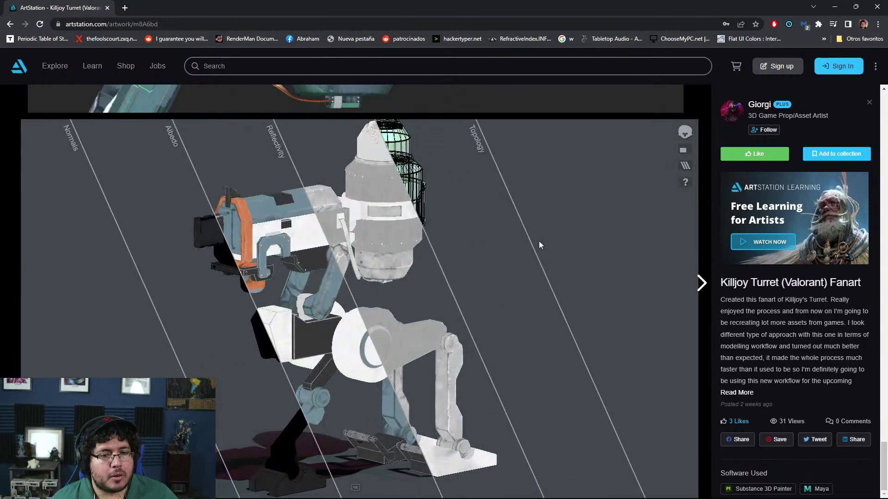
left_click_drag(458, 283, 616, 287)
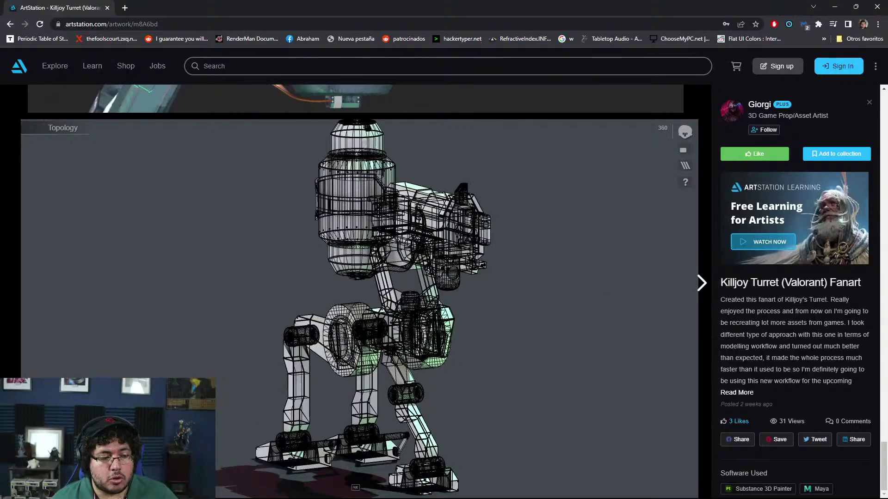
left_click_drag(226, 393, 283, 400)
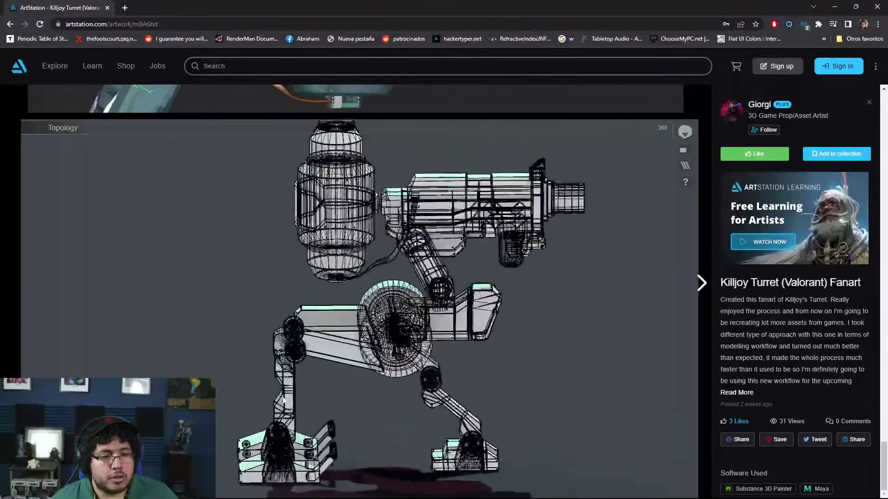
left_click_drag(418, 338, 347, 340)
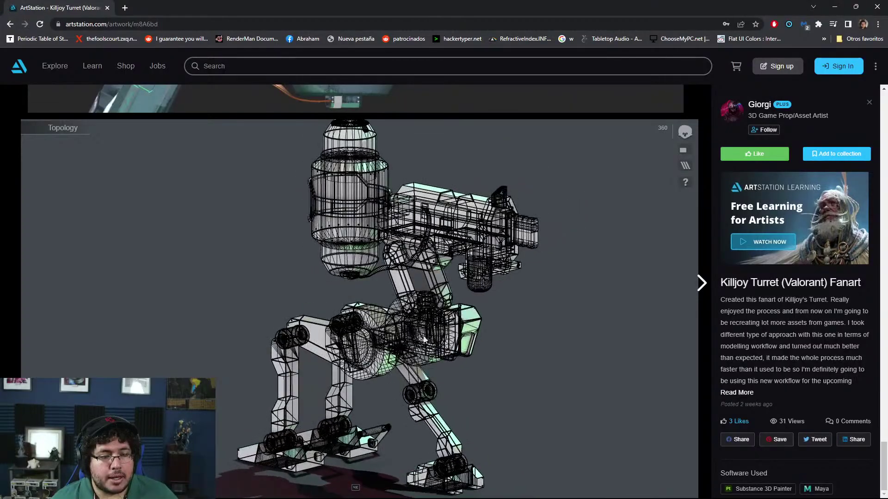
left_click_drag(503, 351, 534, 379)
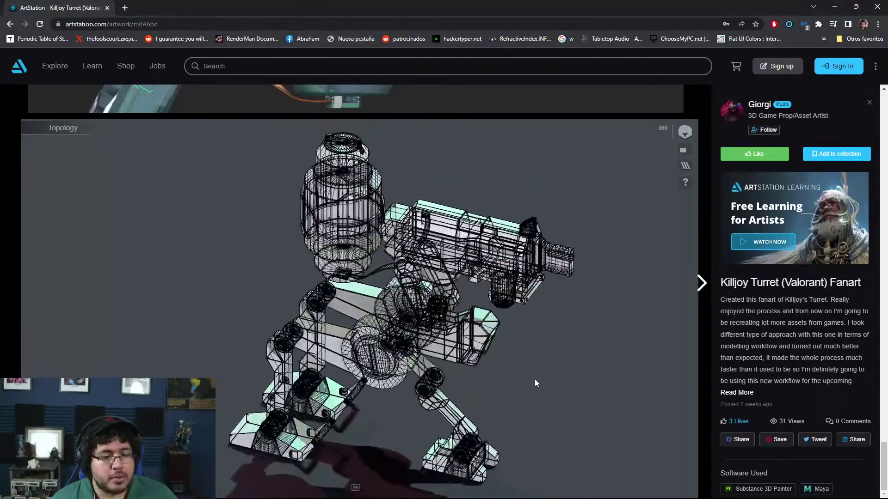
left_click(685, 166)
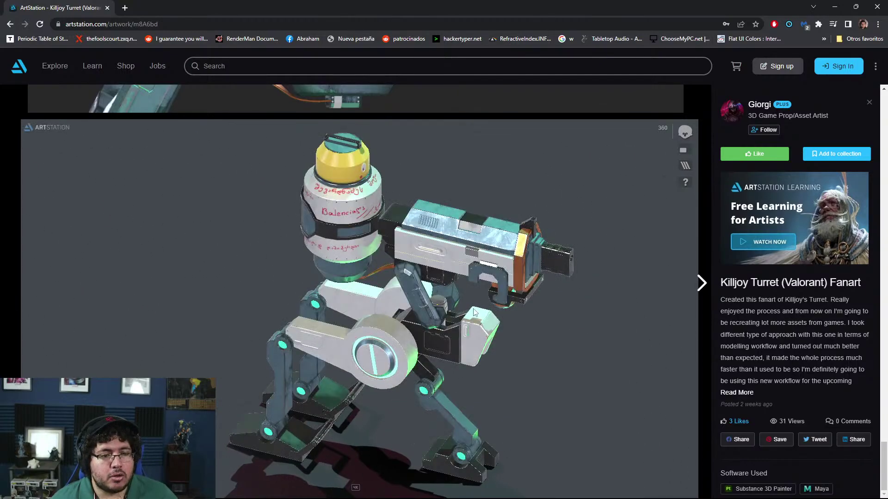
Rotate the 3D turret to inspect its opposite side, return to the artist's profile and look over the portfolio thumbnails
left_click_drag(547, 233, 281, 257)
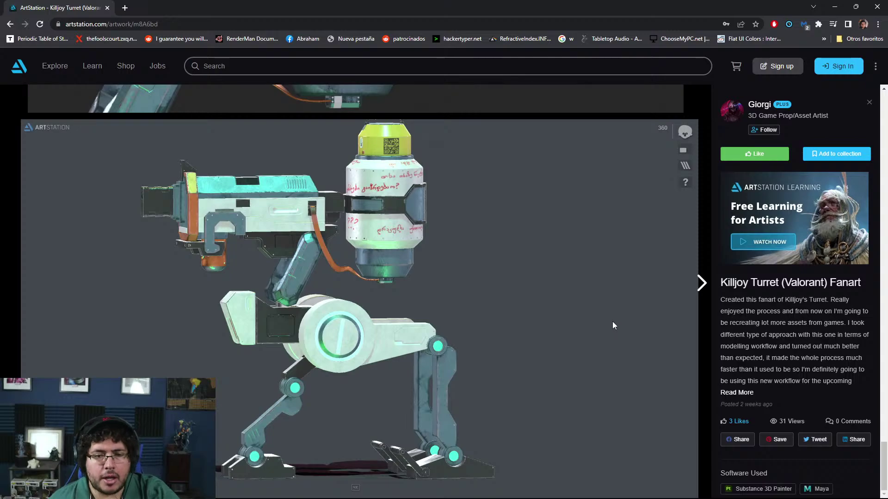
left_click(759, 104)
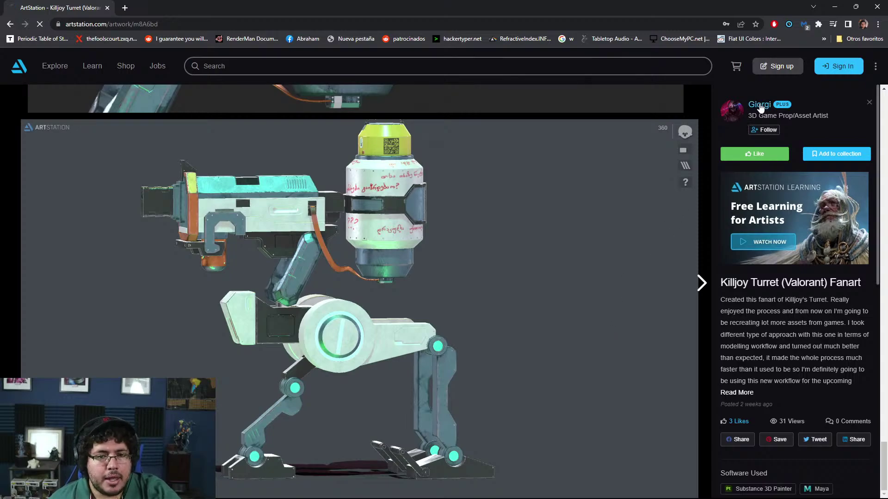
scroll(574, 328, "down", 6)
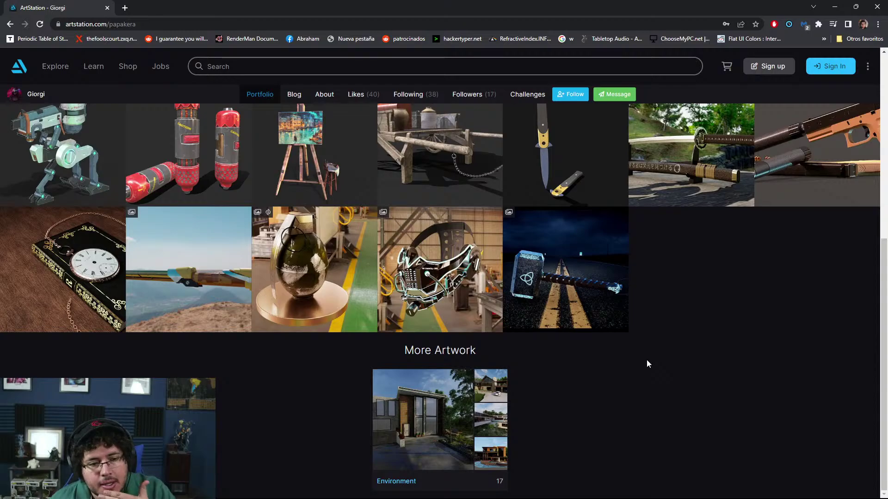
scroll(639, 359, "up", 1)
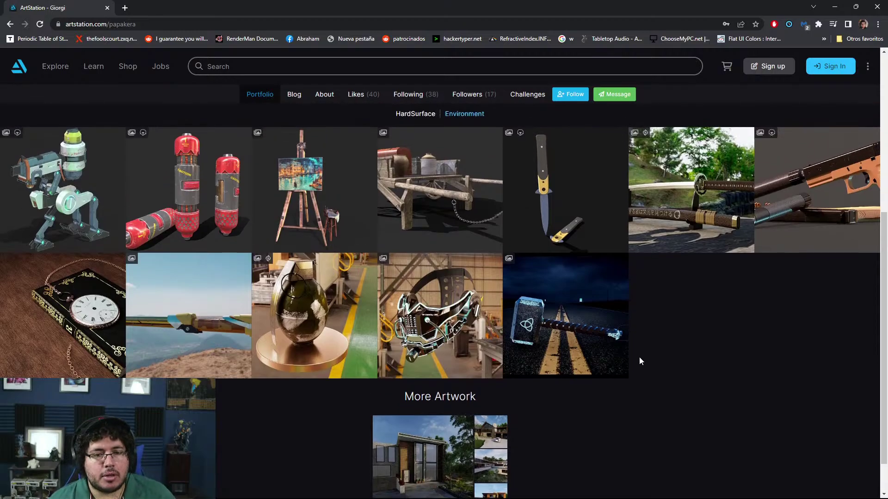
scroll(639, 360, "down", 1)
Open the profile's Environment album and look over its architectural artworks
left_click(428, 470)
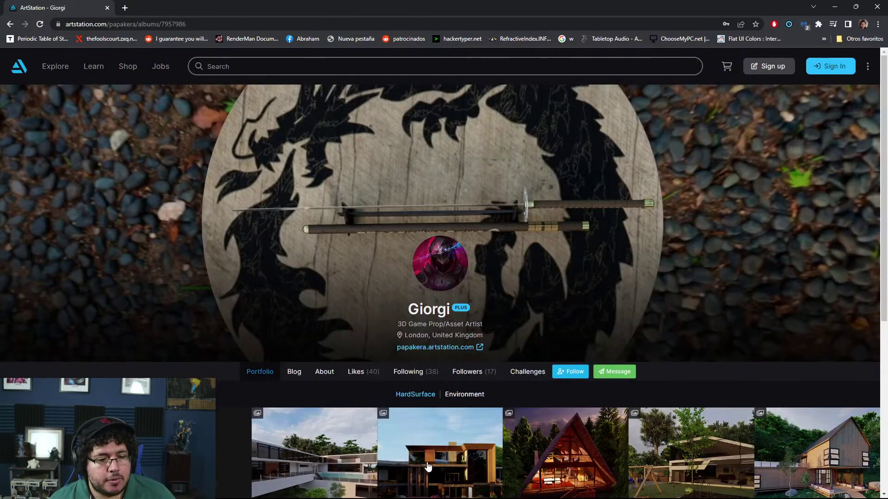
scroll(412, 384, "down", 6)
scroll(412, 387, "up", 2)
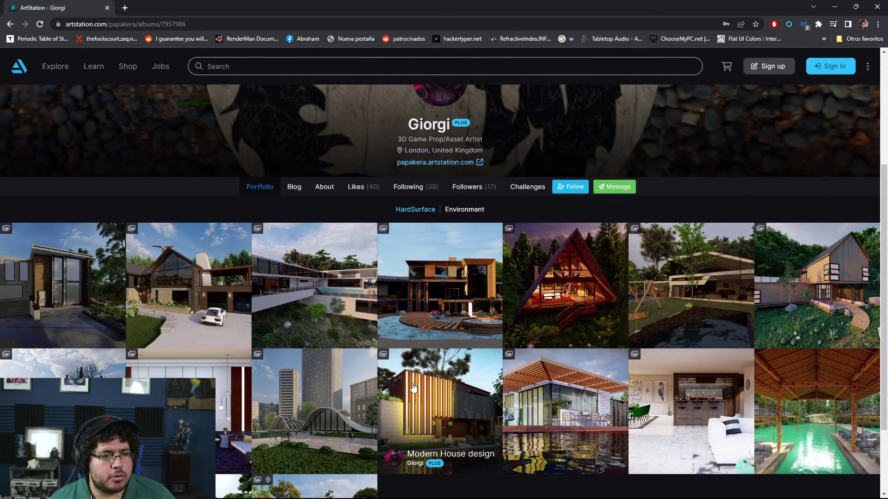
scroll(413, 387, "down", 2)
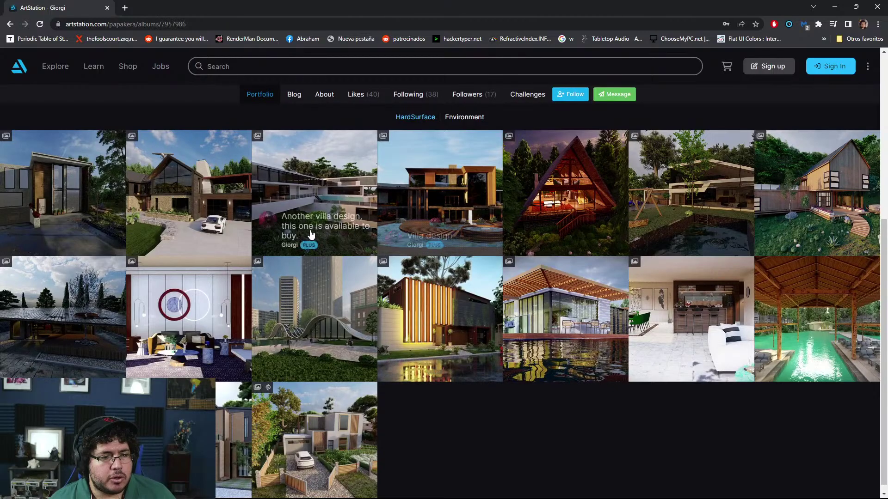
Open the artwork "Another villa design, this one is available to buy.", examine its exterior and interior renders, and return to the artist's profile
left_click(311, 234)
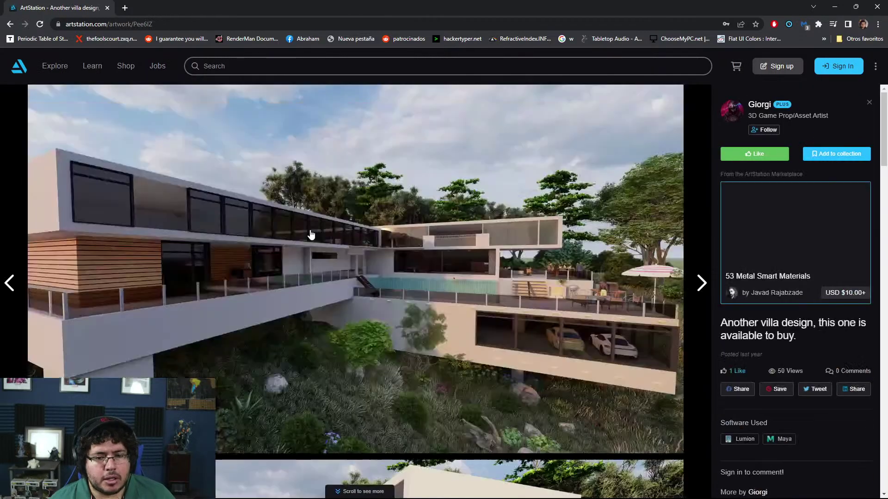
scroll(337, 268, "down", 5)
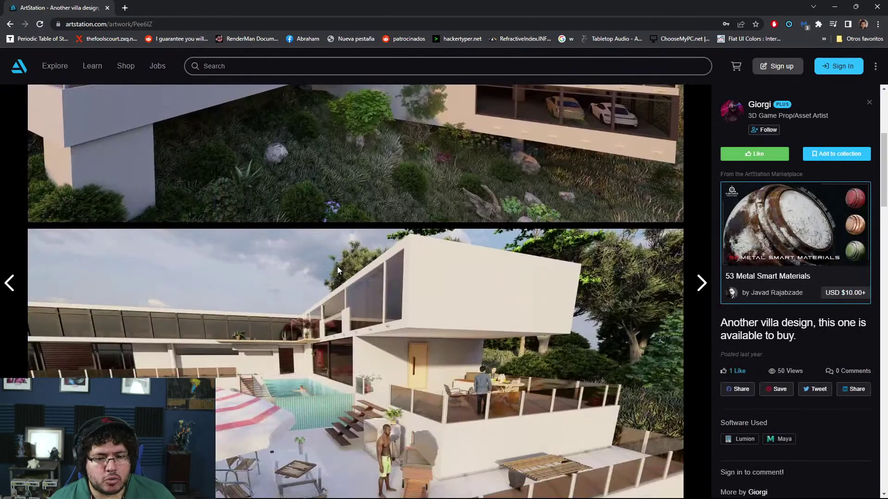
scroll(337, 266, "down", 4)
scroll(337, 266, "down", 12)
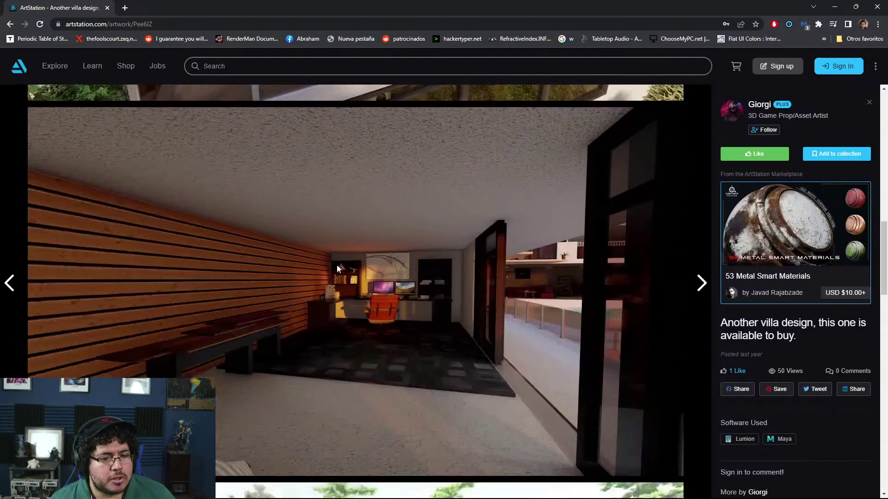
scroll(337, 265, "down", 3)
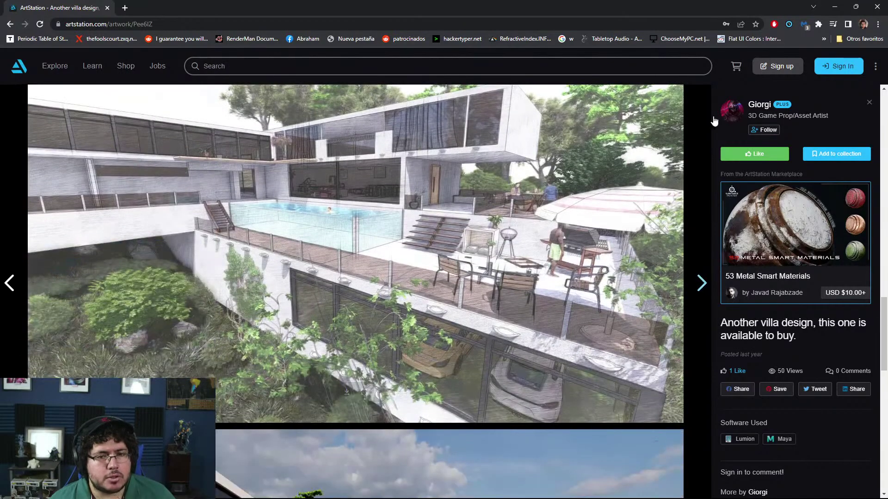
left_click(754, 106)
Open the Messy artist easel artwork again from the portfolio, check its main render, and return to the artist's profile
scroll(382, 345, "down", 6)
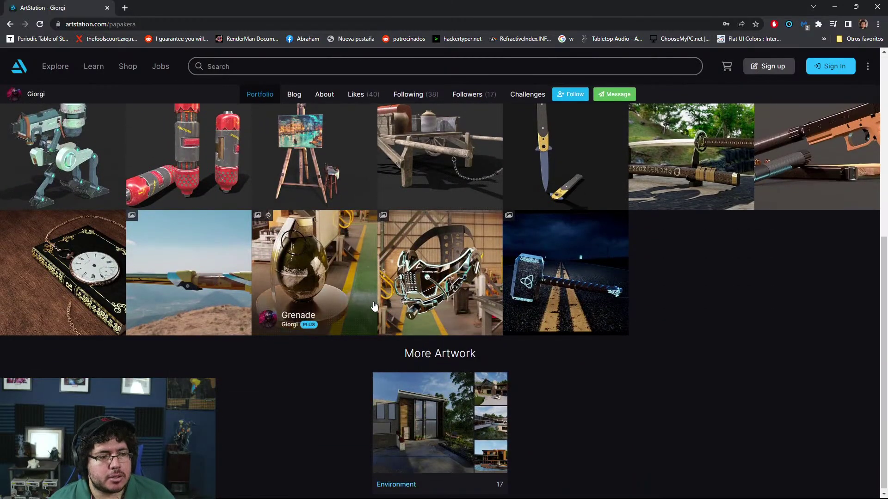
scroll(310, 253, "up", 1)
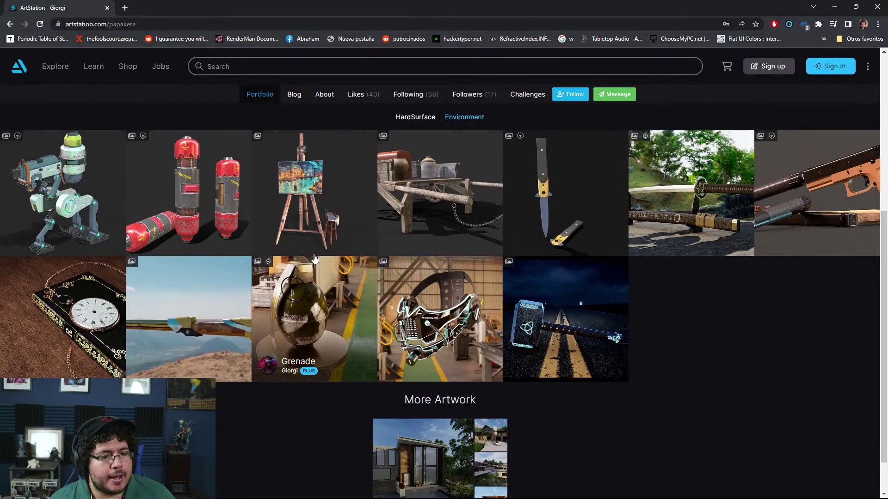
left_click(344, 194)
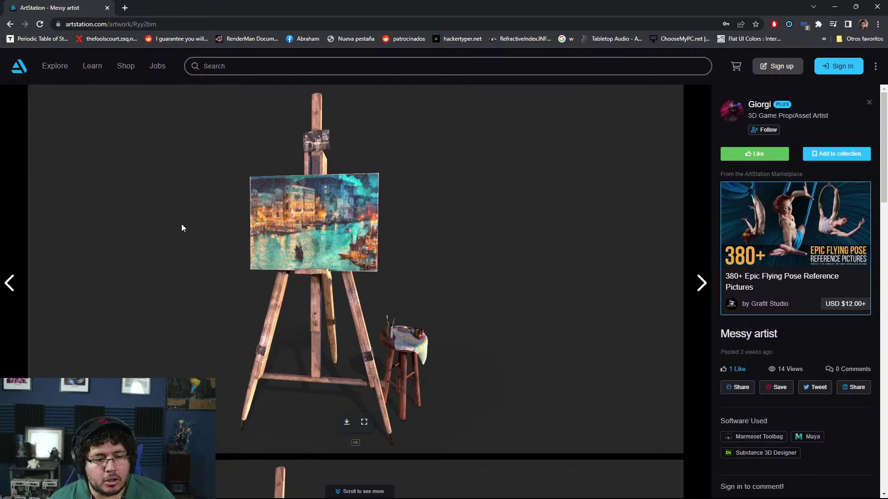
left_click(759, 105)
scroll(402, 323, "down", 1)
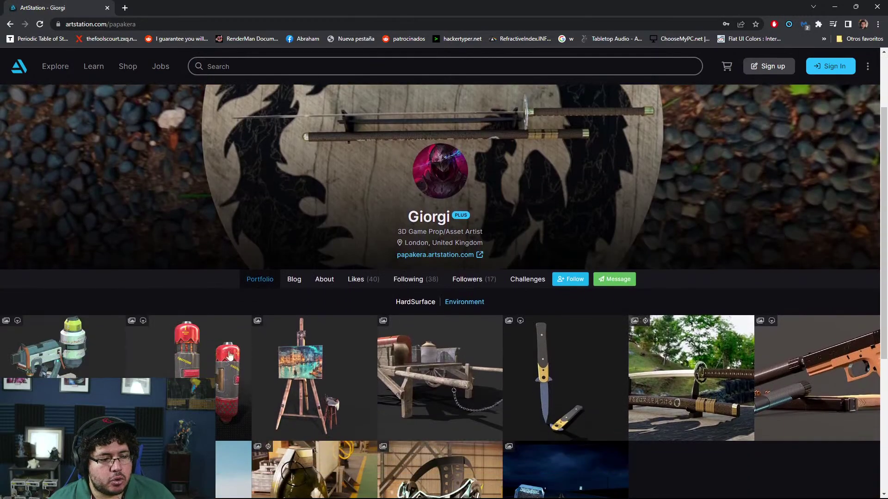
Open the Wooden Cart artwork, examine all of its renders, and return to the artist's profile
left_click(410, 366)
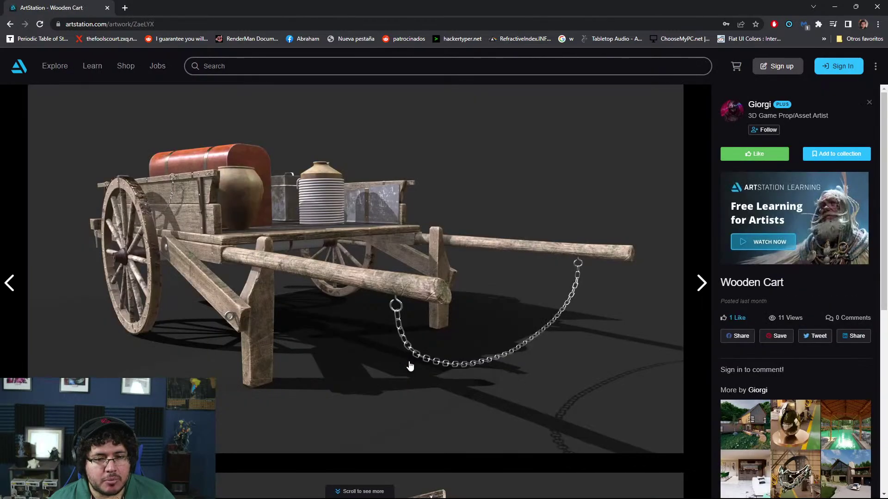
scroll(410, 366, "down", 5)
scroll(410, 366, "down", 12)
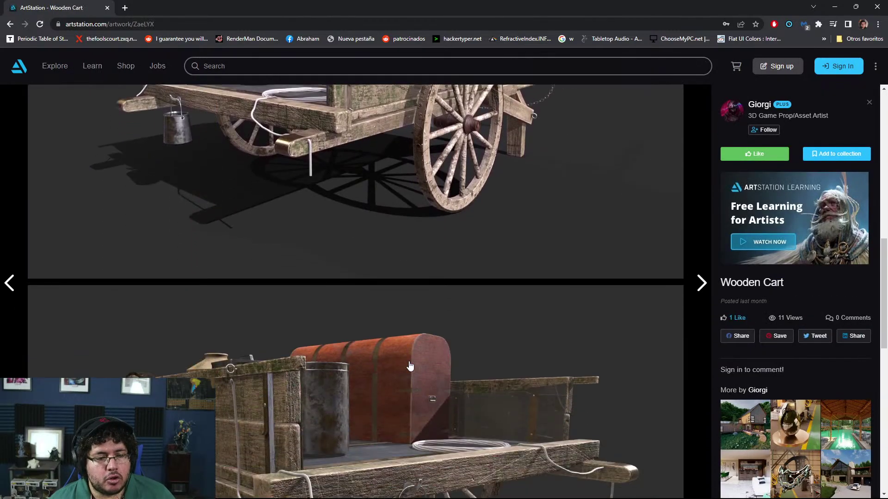
scroll(409, 366, "down", 6)
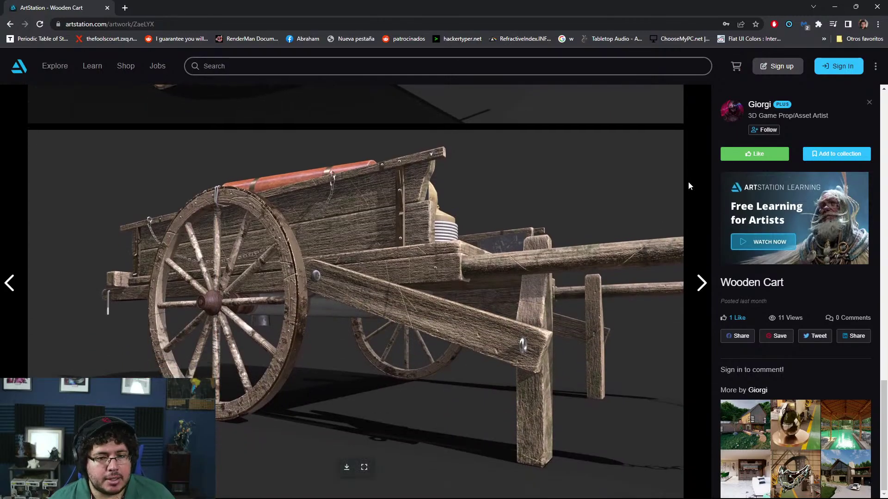
left_click(752, 109)
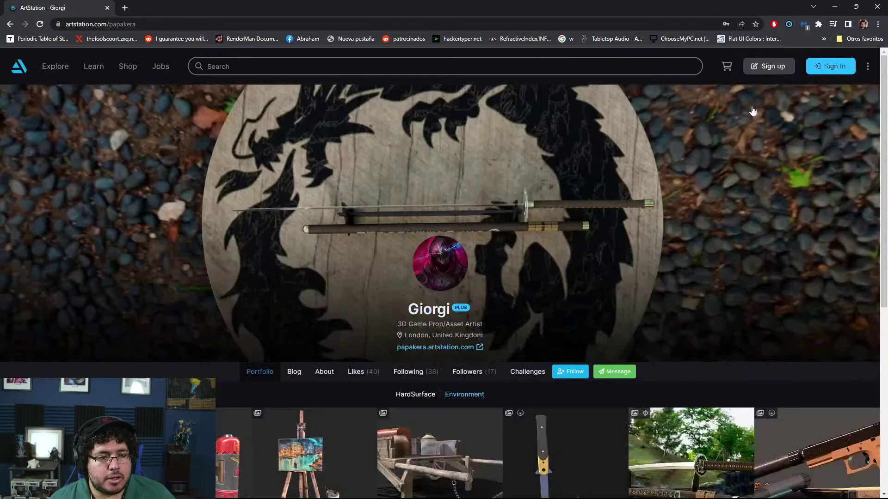
Reopen the Killjoy Turret (Valorant) Fanart artwork from the portfolio and review its first renders
scroll(550, 245, "down", 5)
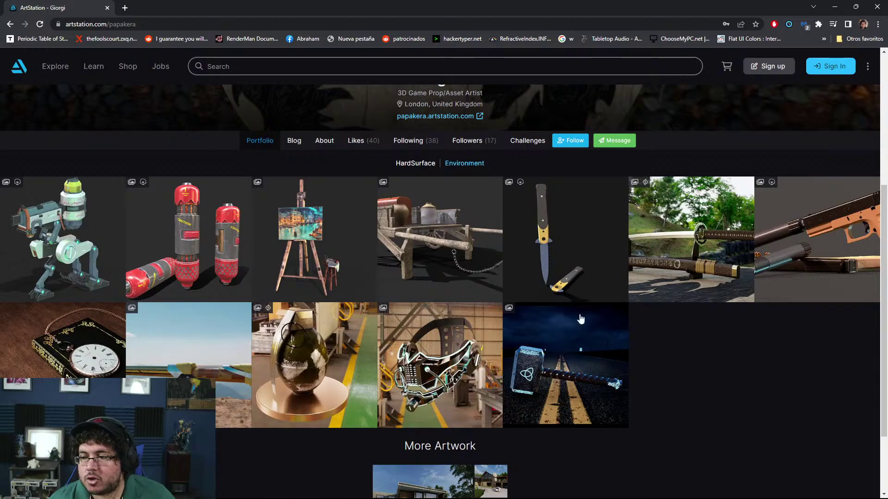
left_click(89, 249)
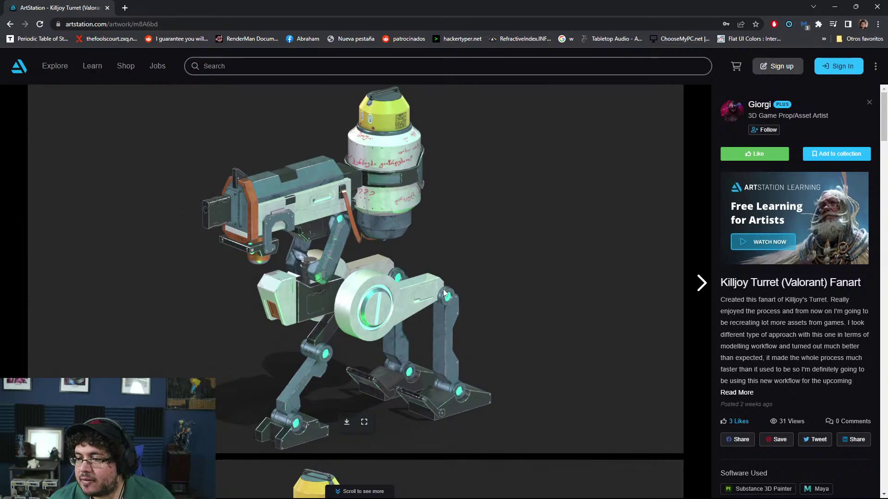
scroll(443, 290, "down", 5)
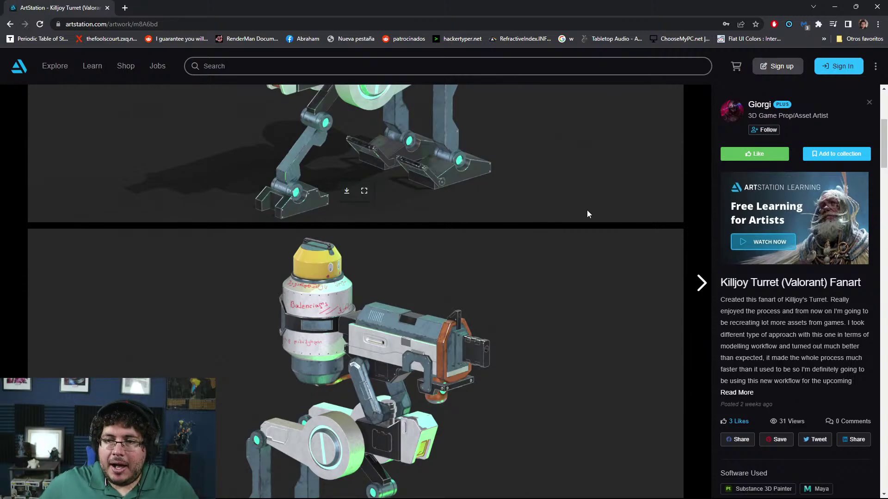
Minimize the browser, switch to ZBrush and bring the alien's face into a closer view
left_click(834, 6)
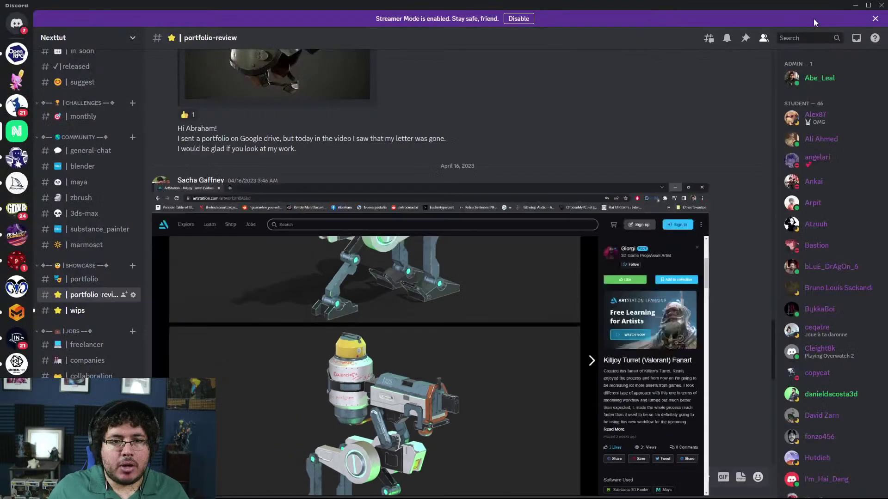
key("super")
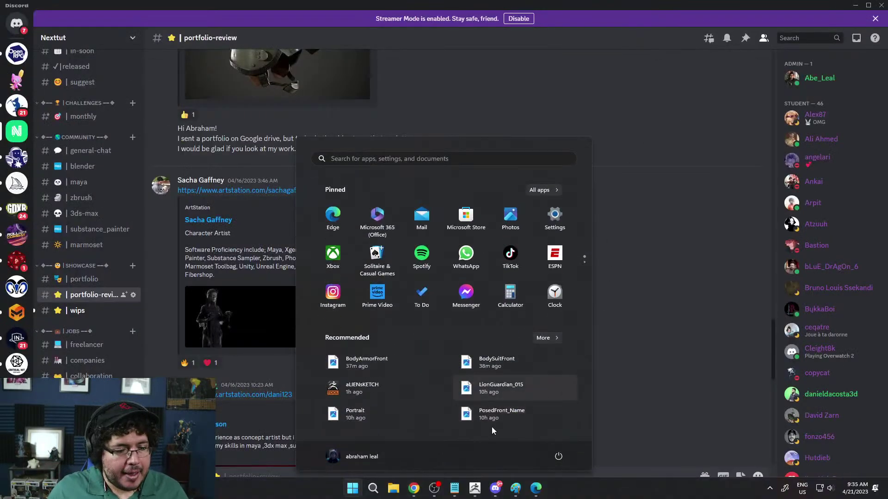
left_click(475, 488)
left_click_drag(617, 396, 656, 383)
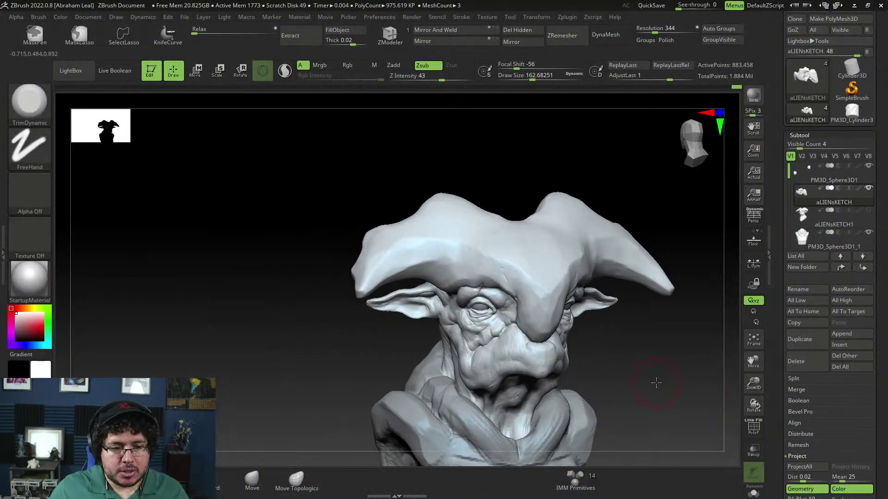
mouse_move(619, 329)
left_mouse_down()
mouse_move(642, 337)
mouse_move(638, 293)
mouse_move(642, 301)
mouse_move(620, 277)
mouse_move(648, 262)
mouse_move(634, 264)
left_mouse_up()
left_click_drag(636, 296, 663, 324)
Build up clay on both brow ridges and along the horns with the ClayBuildup brush at a draw size of about 116
key("b")
key("c")
key("b")
mouse_move(484, 286)
left_mouse_down()
mouse_move(495, 294)
mouse_move(481, 286)
mouse_move(522, 287)
mouse_move(488, 300)
mouse_move(521, 317)
mouse_move(537, 312)
left_mouse_up()
key("space")
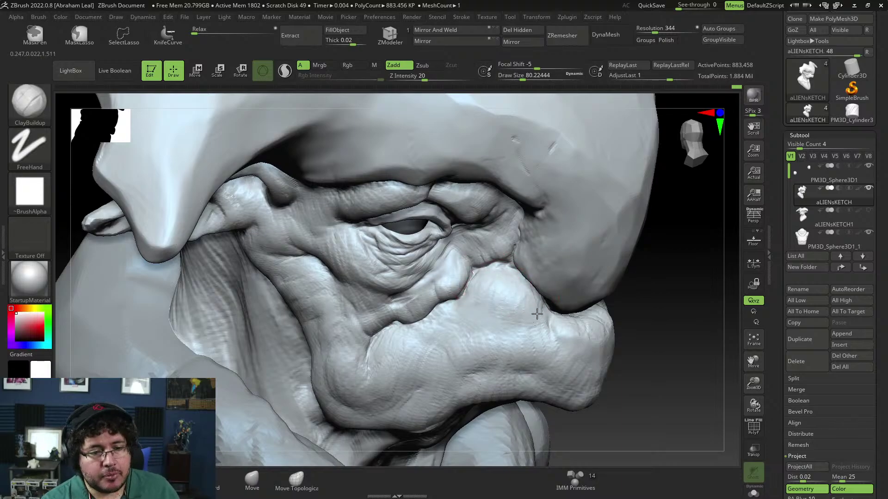
left_click_drag(666, 288, 631, 231)
mouse_move(690, 238)
left_mouse_down()
mouse_move(685, 277)
mouse_move(657, 319)
left_mouse_up()
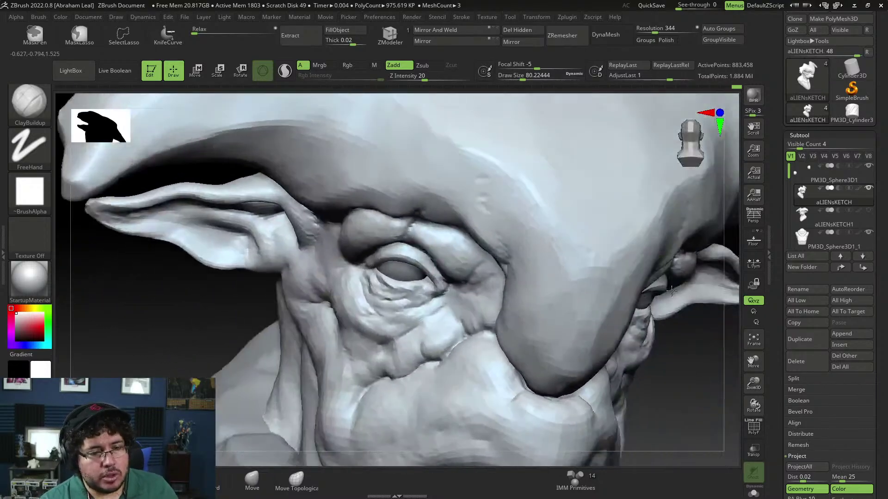
left_click_drag(701, 346, 682, 277, "alt")
key("space")
left_click_drag(634, 194, 638, 194)
left_click_drag(684, 187, 627, 195)
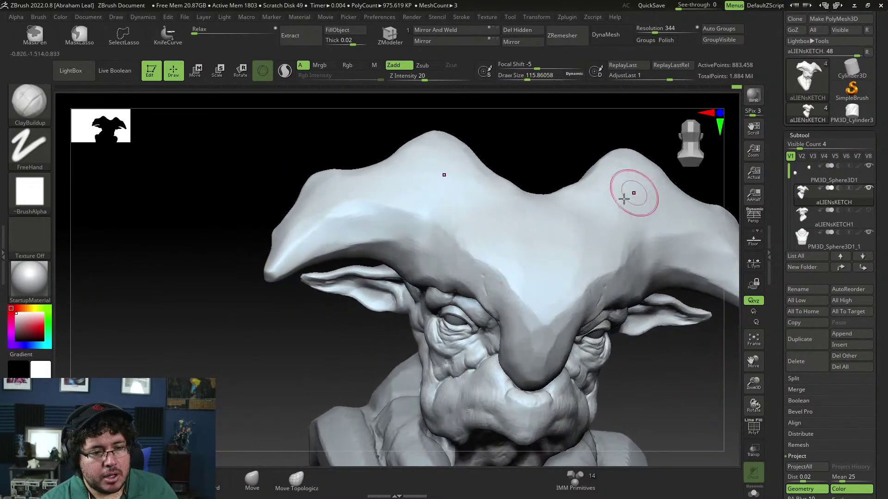
mouse_move(613, 249)
left_mouse_down()
mouse_move(612, 260)
mouse_move(618, 245)
mouse_move(626, 257)
left_mouse_up()
left_click_drag(684, 347, 622, 370)
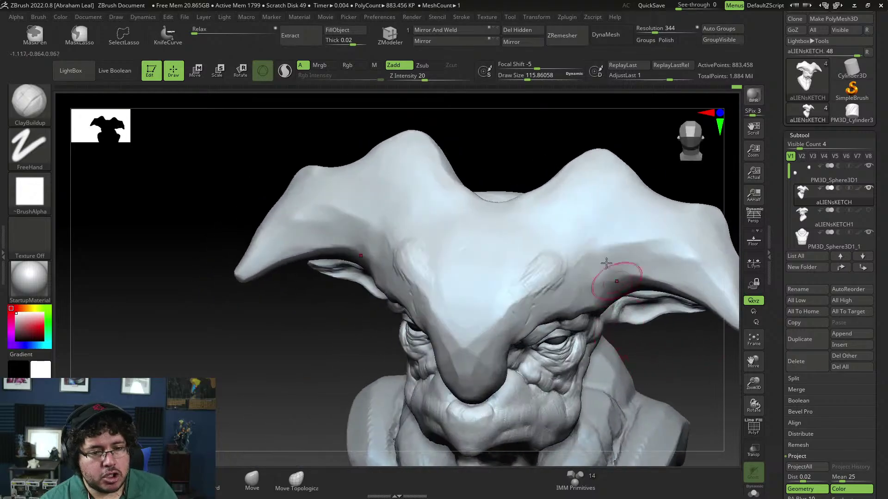
mouse_move(601, 259)
left_mouse_down()
mouse_move(586, 239)
mouse_move(596, 257)
mouse_move(654, 242)
mouse_move(697, 248)
mouse_move(681, 242)
mouse_move(671, 263)
mouse_move(630, 232)
mouse_move(646, 234)
mouse_move(648, 221)
left_mouse_up()
Flatten the added clay on the brow ridges and horns with the TrimDynamic brush at a draw size of about 124
key("b")
key("t")
key("d")
key("space")
mouse_move(631, 259)
left_mouse_down()
mouse_move(587, 232)
mouse_move(609, 261)
mouse_move(602, 252)
mouse_move(547, 294)
mouse_move(539, 266)
left_mouse_up()
mouse_move(683, 378)
left_mouse_down()
mouse_move(687, 365)
mouse_move(647, 303)
left_mouse_up()
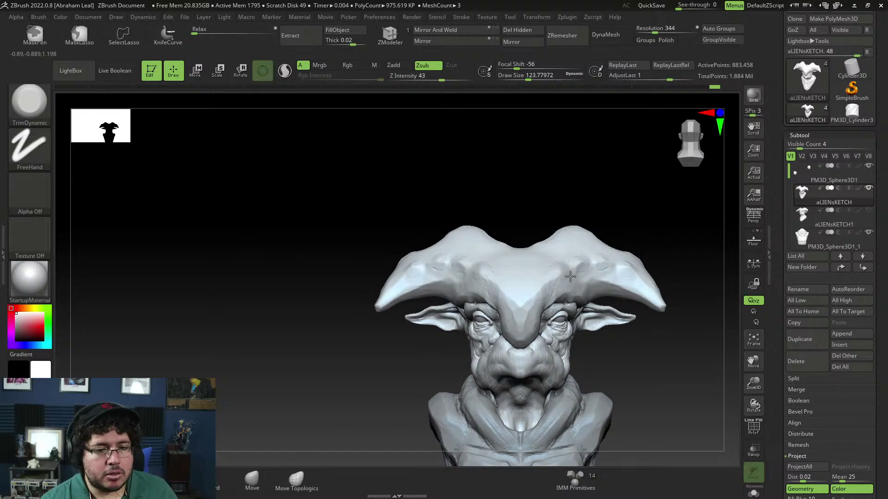
Trim the bumps along the front edge of the crest into planes, from the brow out toward the horns
left_click_drag(603, 270, 609, 266)
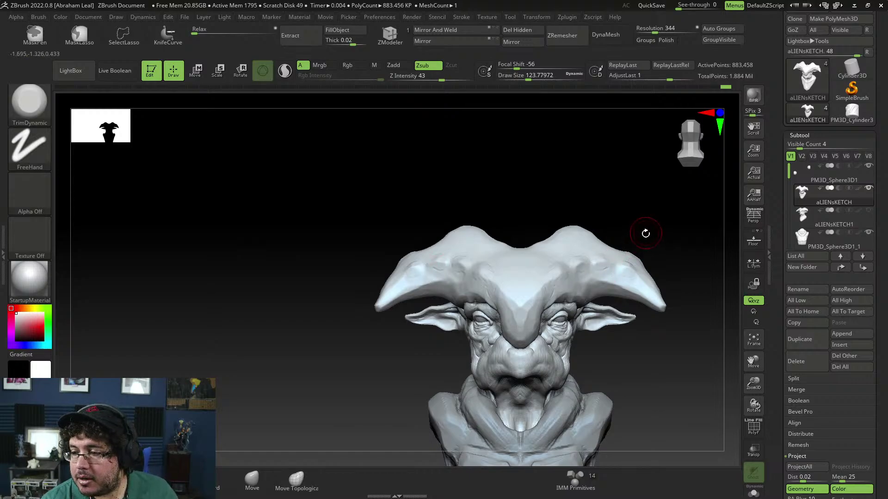
mouse_move(646, 212)
left_mouse_down()
mouse_move(639, 206)
mouse_move(657, 185)
mouse_move(557, 283)
mouse_move(519, 269)
left_mouse_up()
left_click_drag(551, 192, 637, 206)
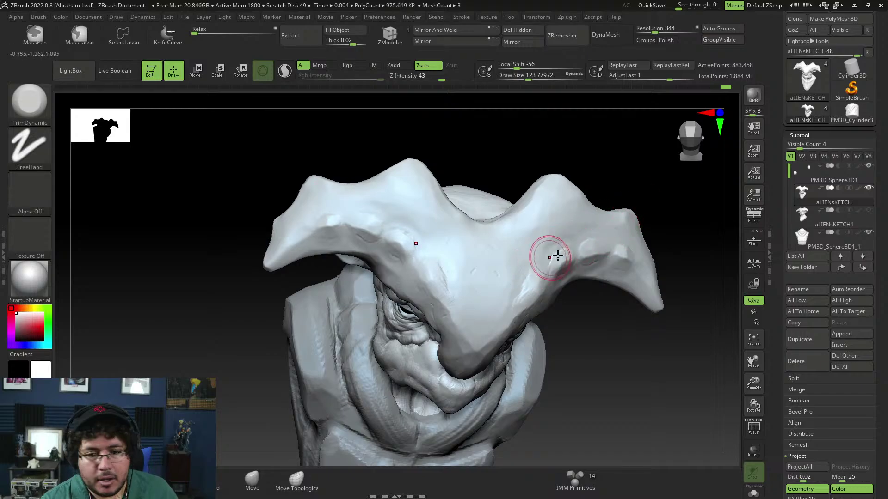
mouse_move(626, 308)
left_mouse_down()
mouse_move(620, 323)
mouse_move(639, 347)
mouse_move(663, 345)
mouse_move(665, 359)
left_mouse_up()
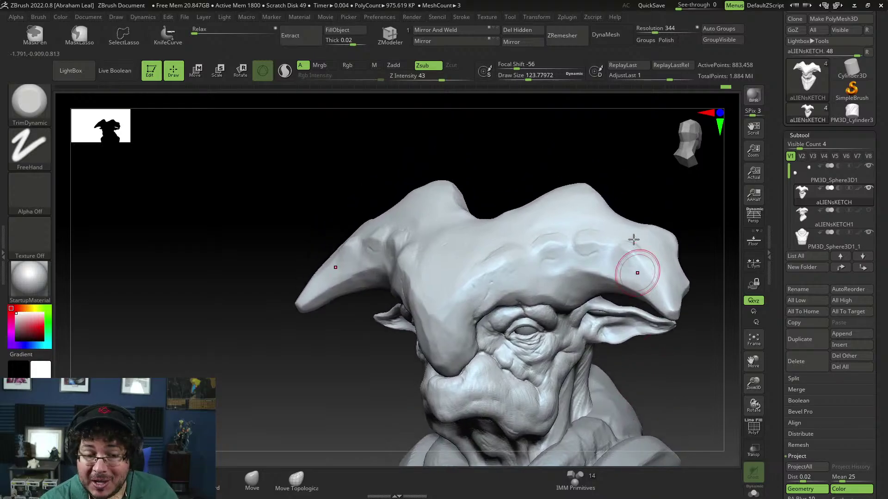
left_click_drag(634, 190, 634, 268)
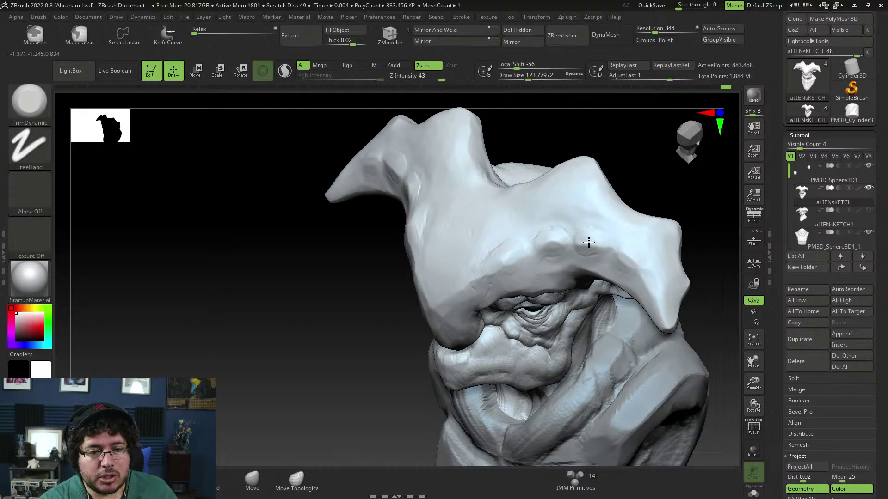
left_click_drag(580, 249, 551, 242)
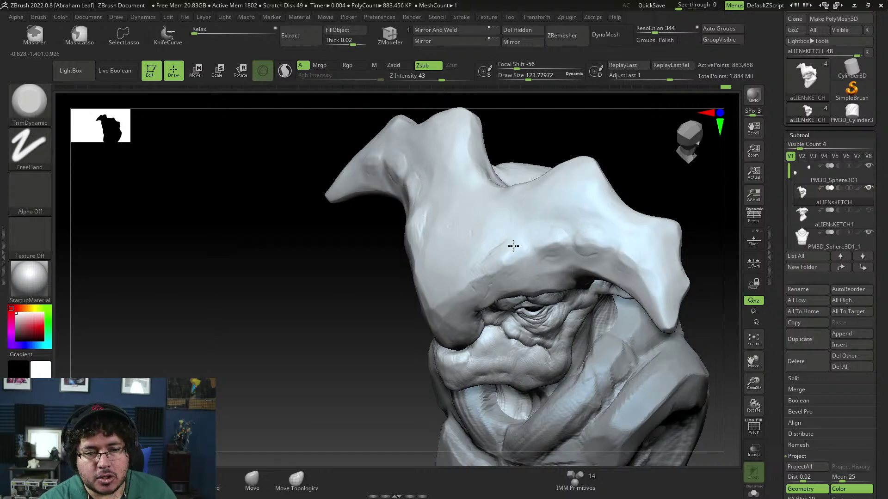
left_click_drag(626, 165, 684, 167)
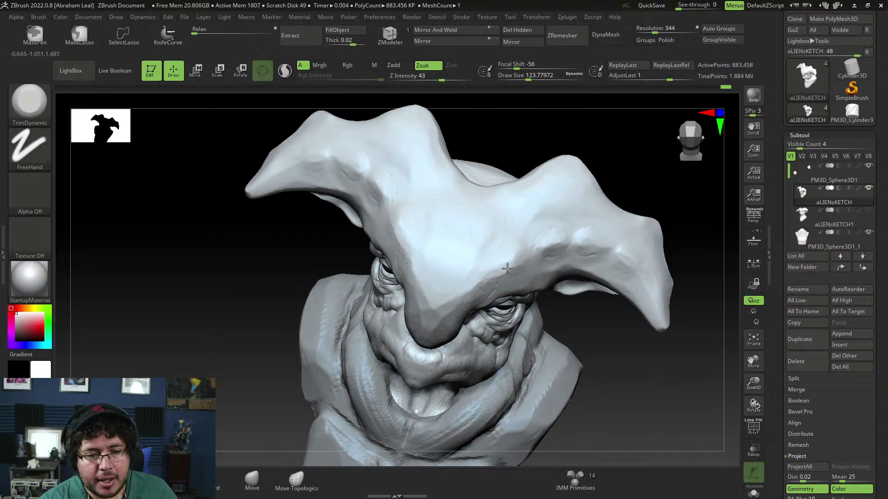
left_click_drag(603, 319, 546, 308)
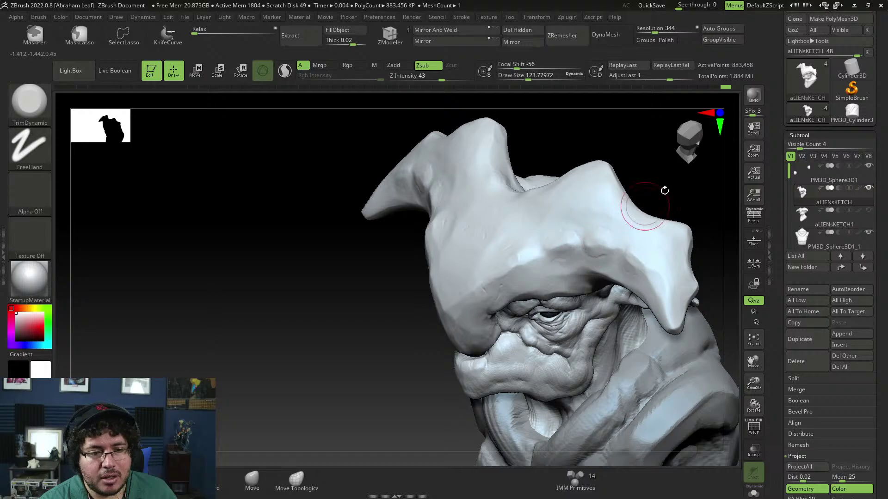
left_click_drag(664, 190, 717, 187)
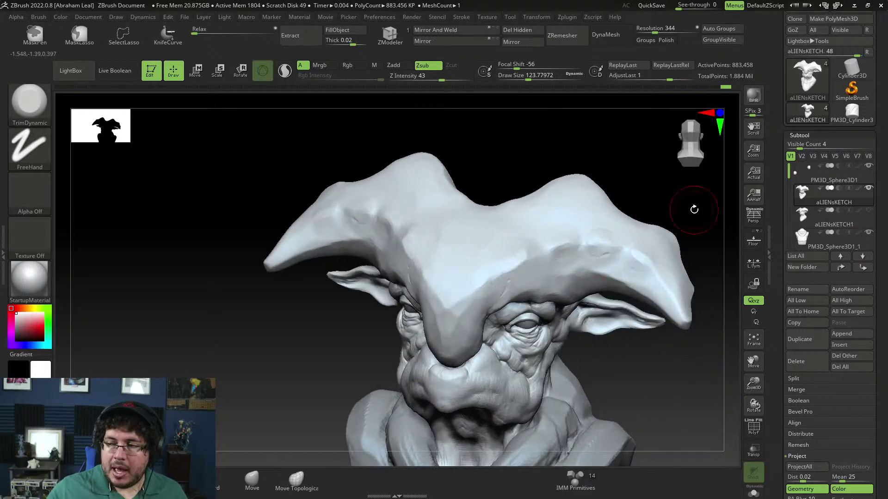
Switch to Discord, copy an invite link for the Nexttut server and close the invitation window
key("alt+Tab")
key("Tab")
left_click(539, 221)
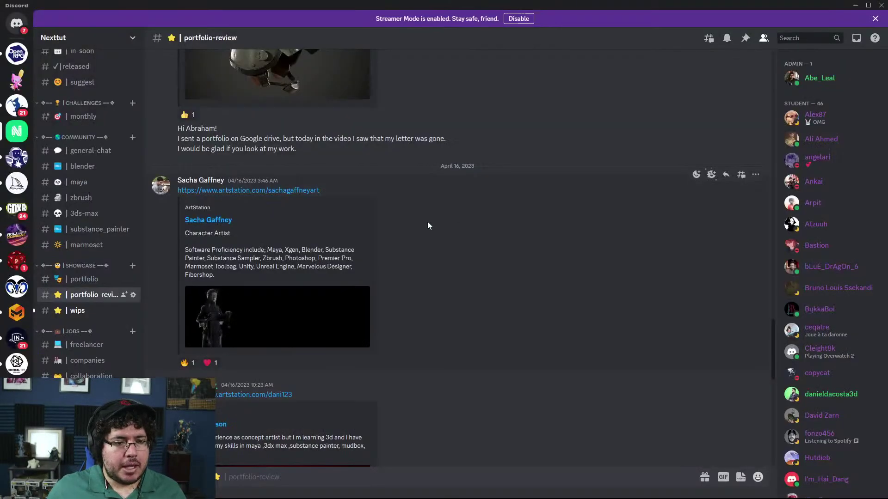
right_click(21, 137)
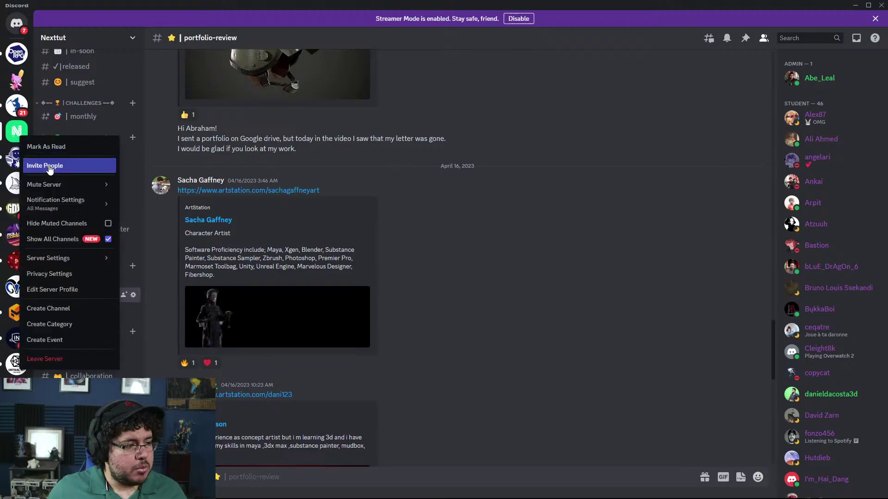
left_click(44, 165)
left_click(519, 318)
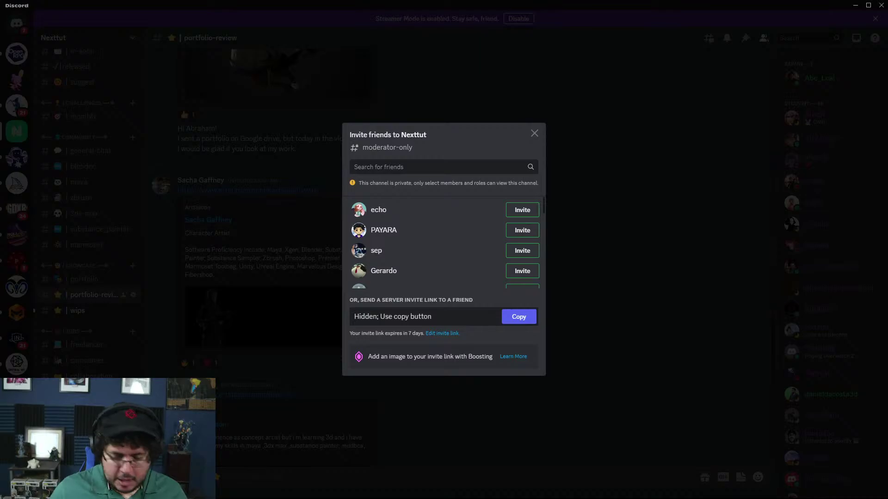
left_click(534, 135)
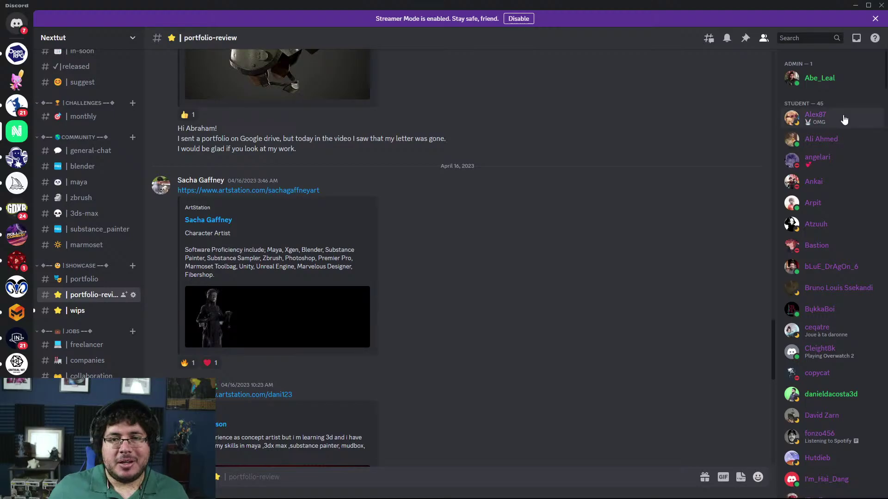
Minimize Discord to return to ZBrush and show the alien bust from the front with its head and shoulders in view
left_click(856, 6)
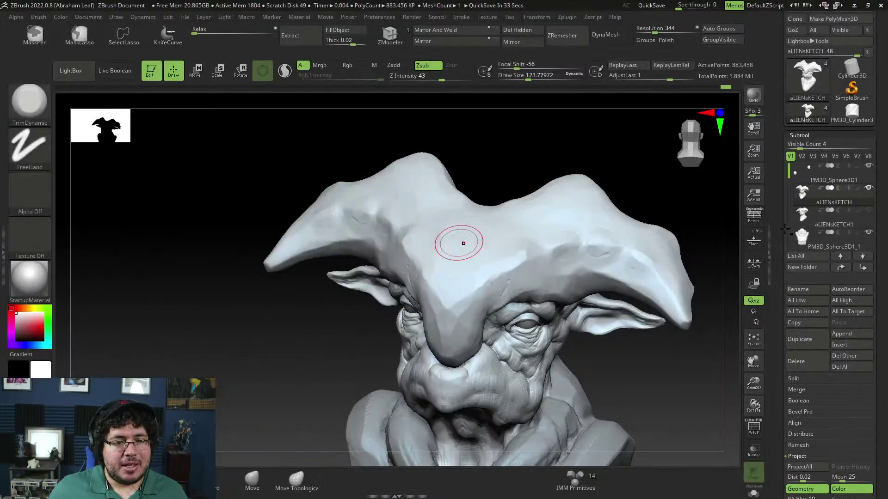
left_click_drag(728, 223, 715, 240)
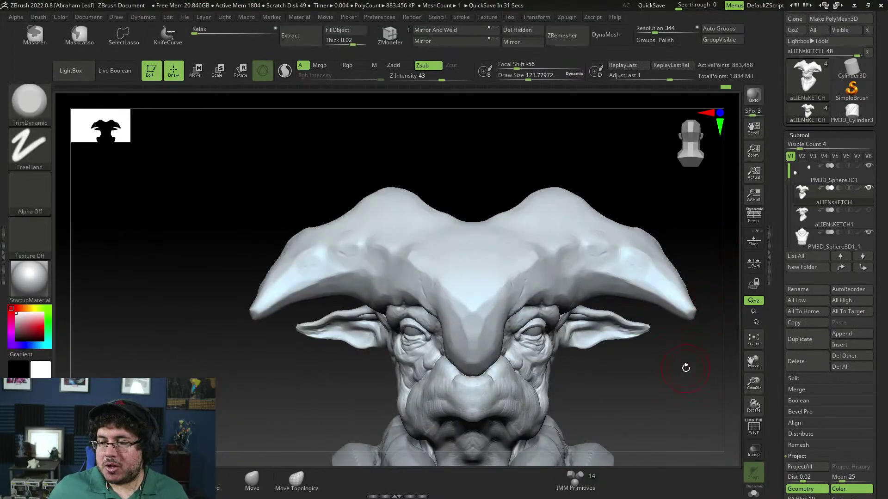
left_click_drag(686, 368, 643, 254, "alt")
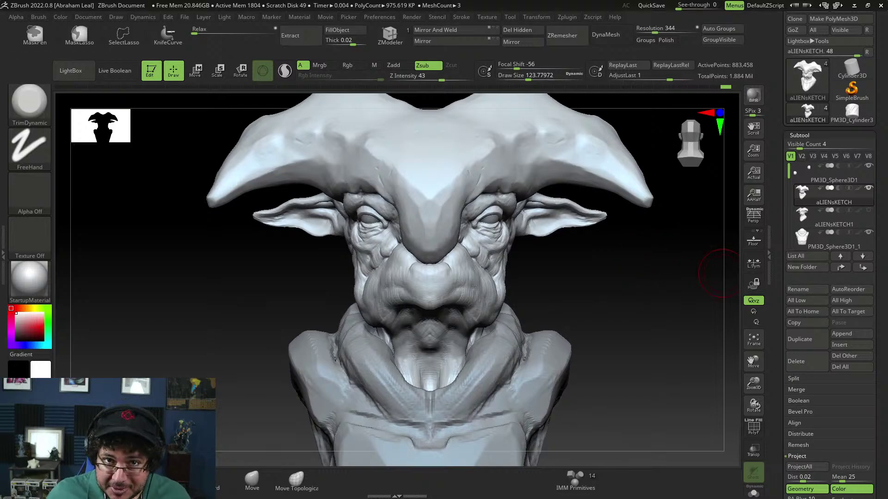